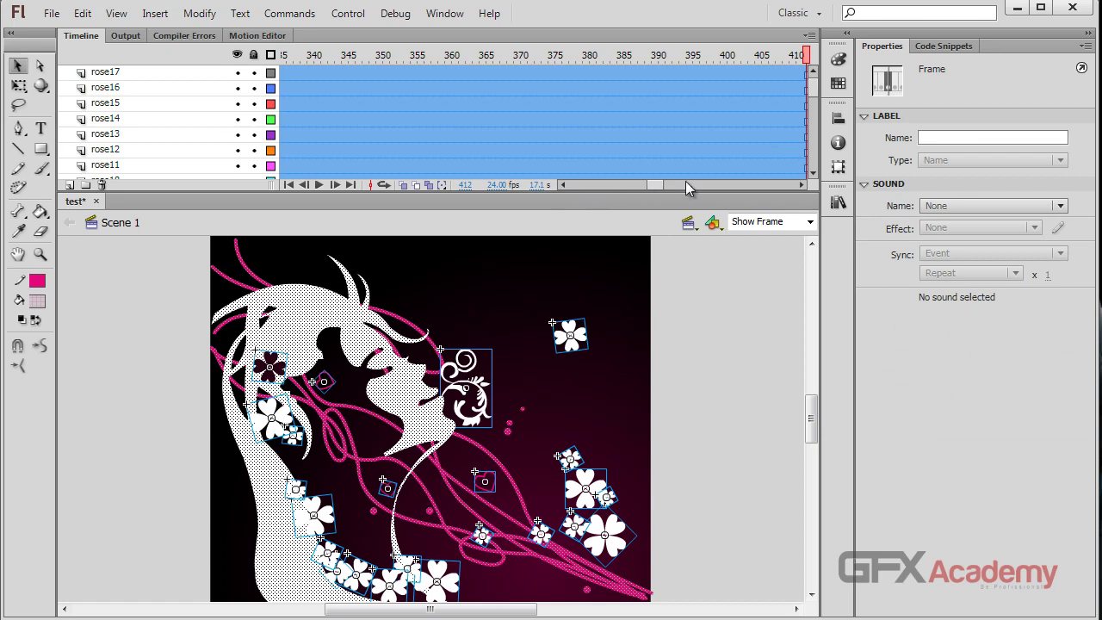
- Return to the start of the timeline and lock all layers
left_click_drag(656, 186, 563, 184)
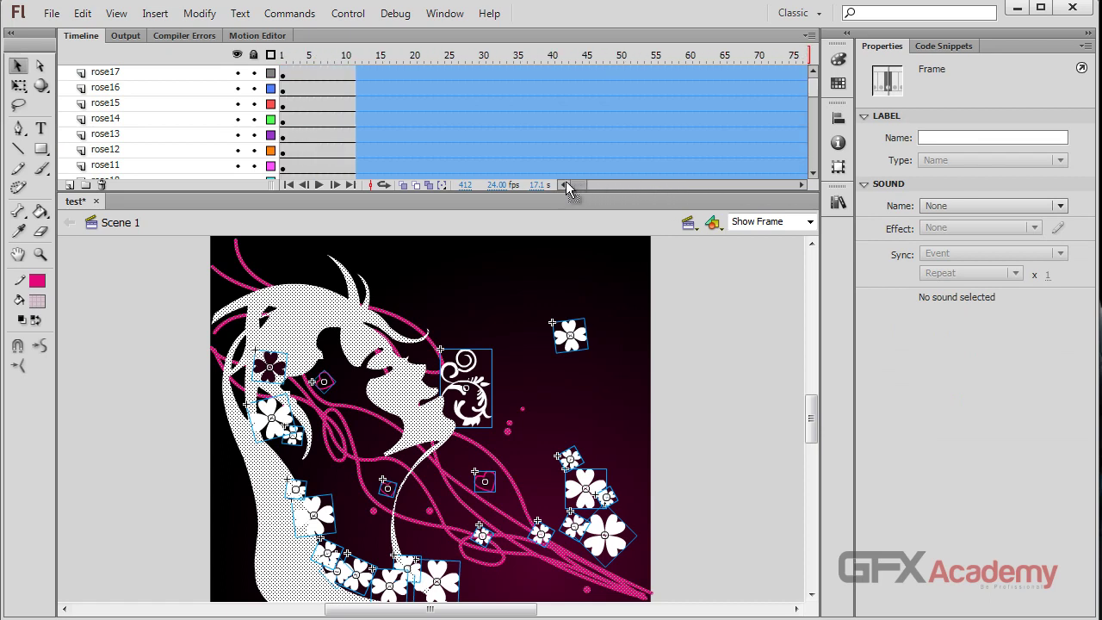
scroll(182, 169, "down", 5)
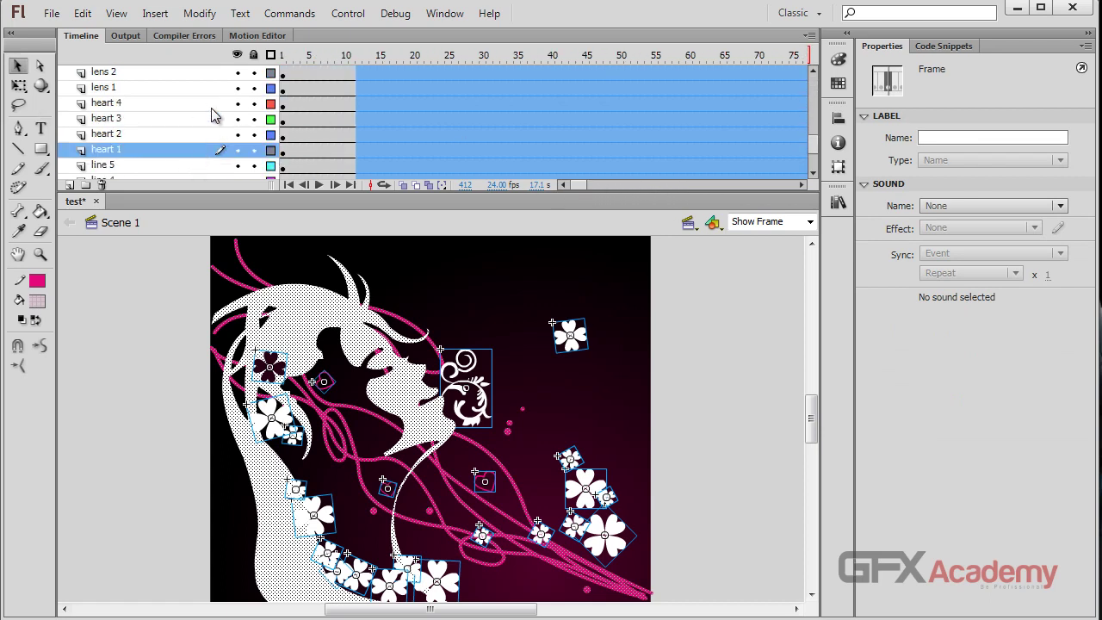
left_click(255, 55)
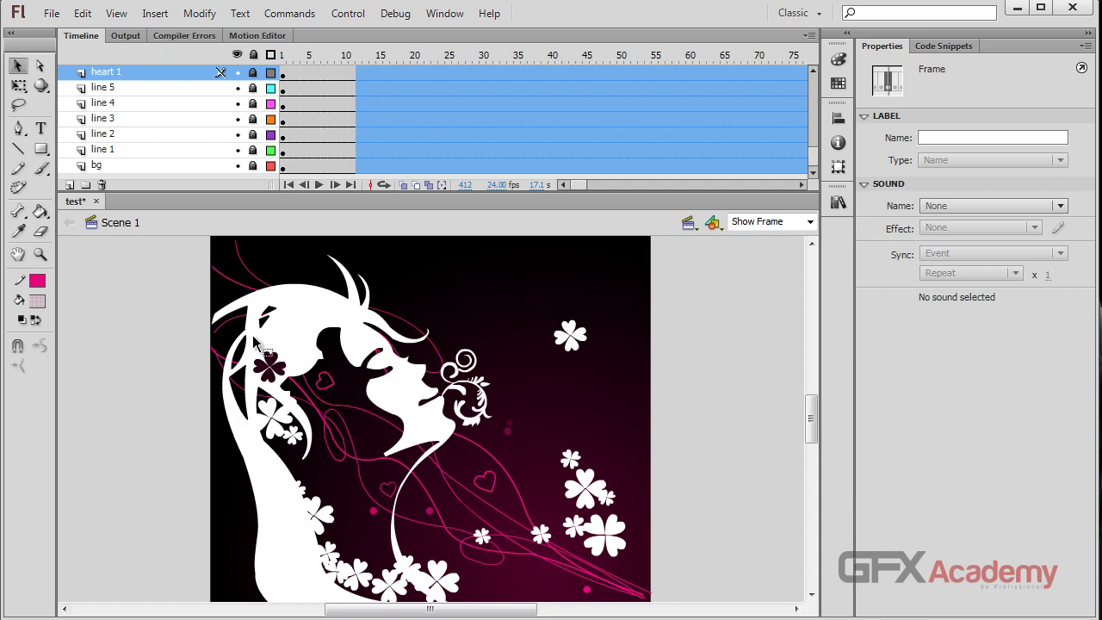
- Move the frame 1 keyframes of every layer above bg to frame 20
left_click(285, 57)
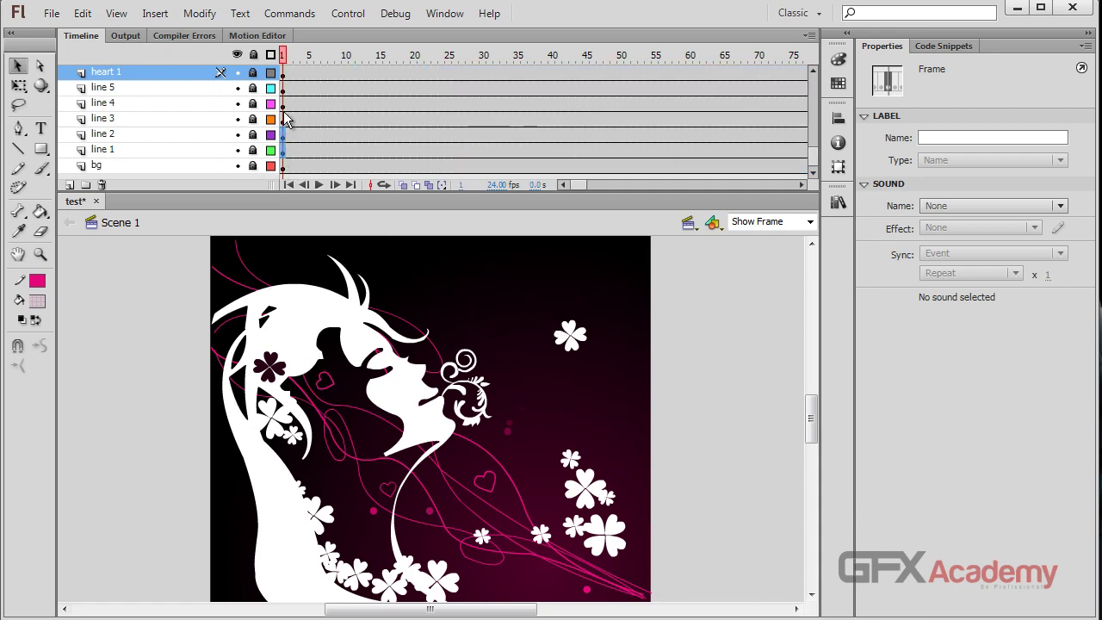
scroll(286, 78, "up", 5)
scroll(287, 60, "up", 6)
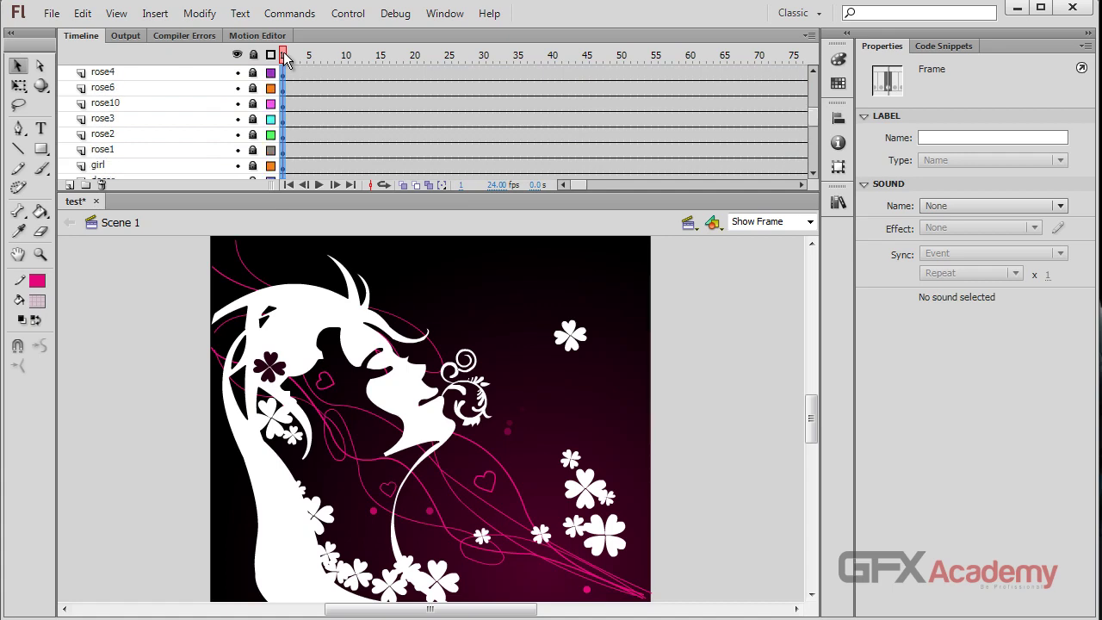
mouse_move(285, 57)
left_mouse_down()
mouse_move(283, 94)
mouse_move(363, 79)
mouse_move(421, 84)
mouse_move(302, 52)
mouse_move(337, 52)
mouse_move(268, 56)
left_mouse_up()
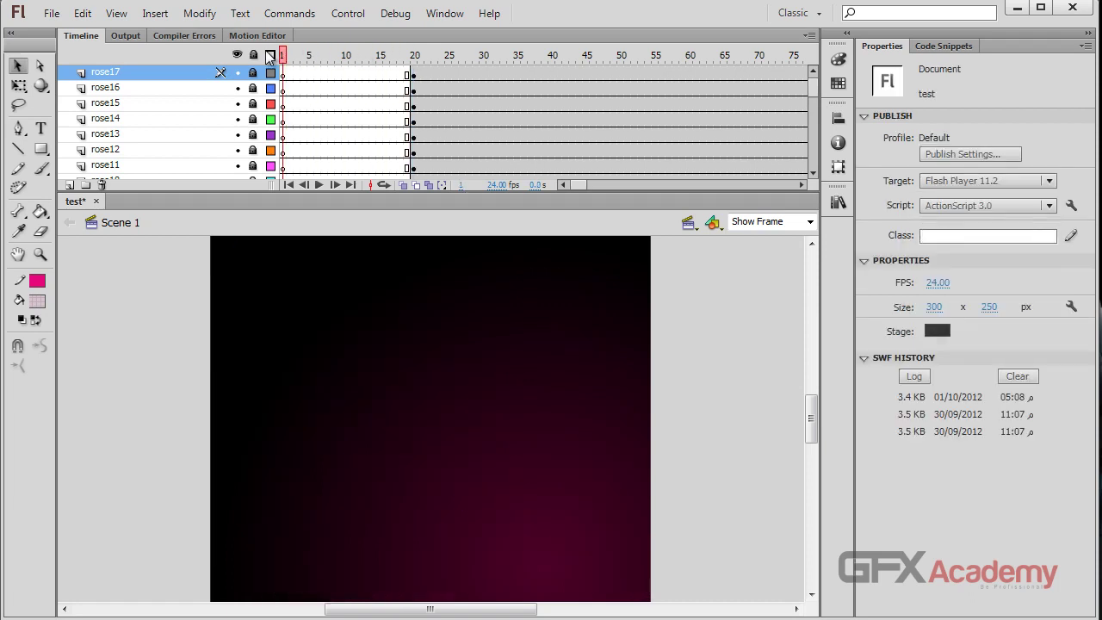
- Unlock the bg layer, add a keyframe at frame 20 and create a shape tween from frame 1 to it
scroll(285, 86, "down", 6)
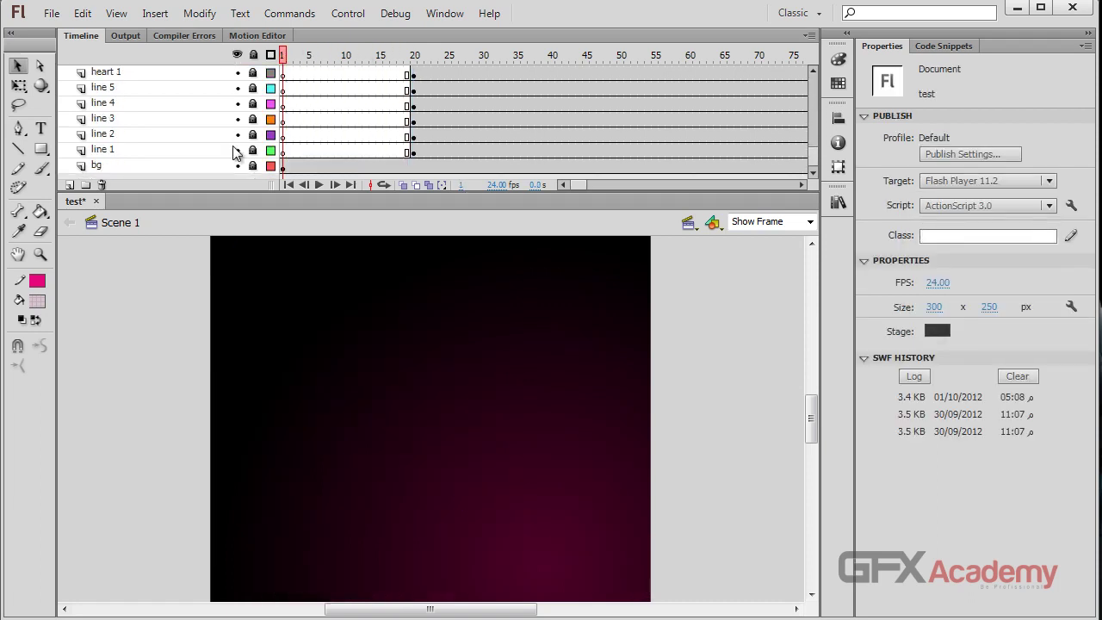
left_click(252, 166)
left_click(285, 167)
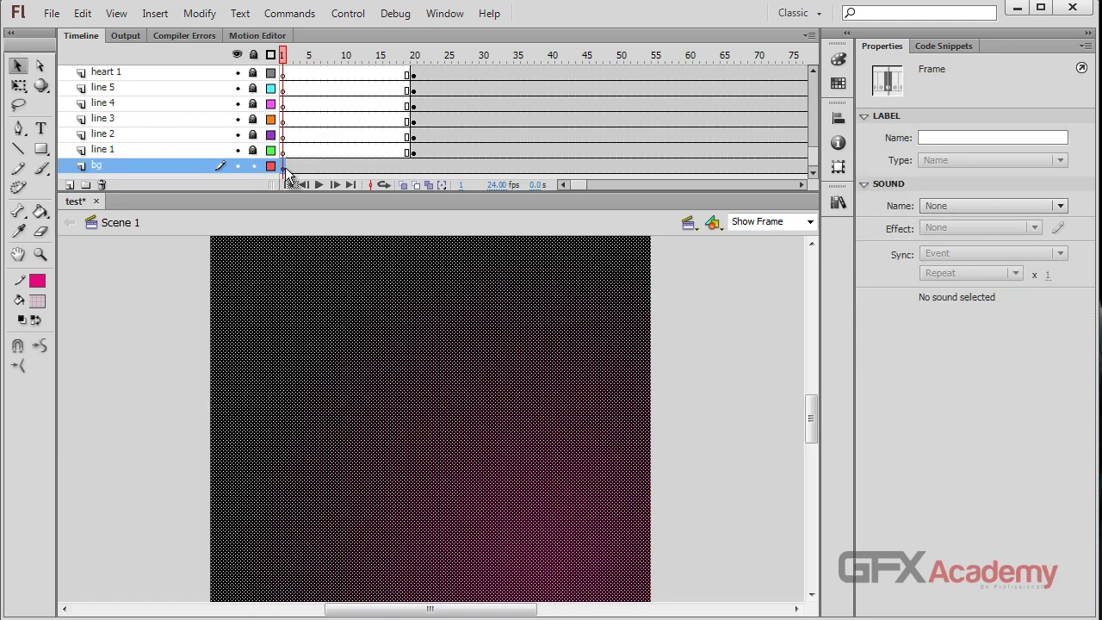
left_click(487, 381)
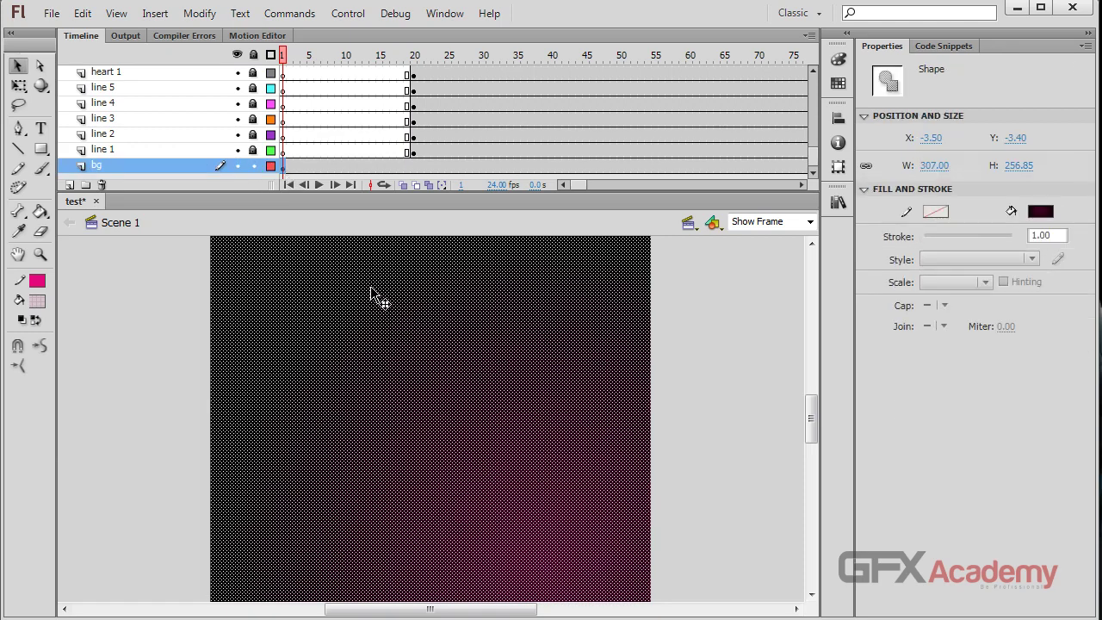
left_click(414, 166)
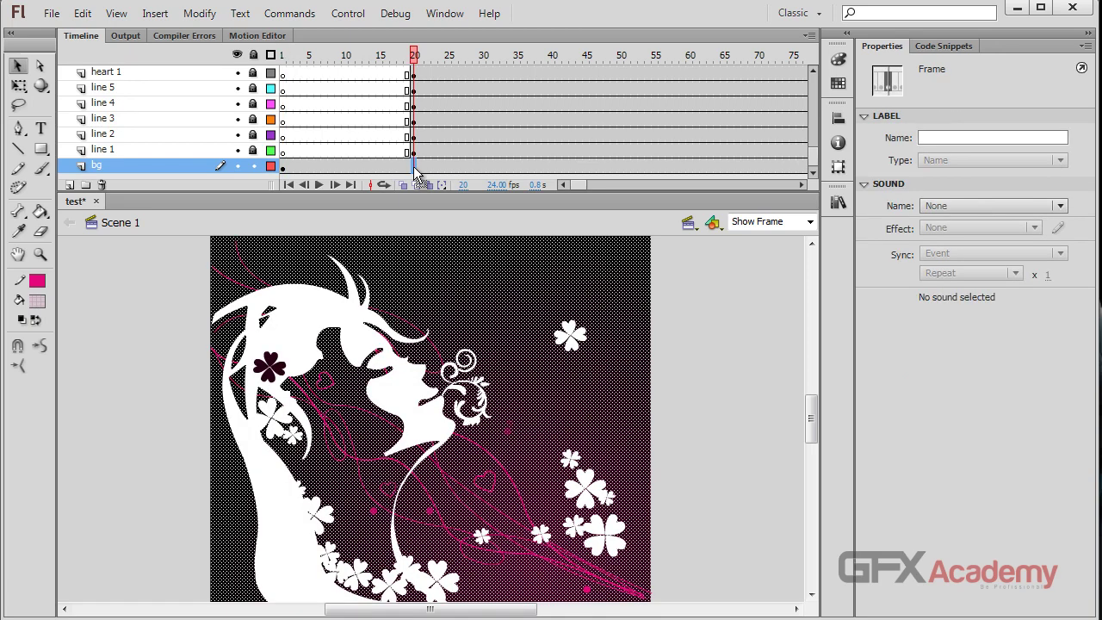
key("F5")
right_click(385, 170)
left_click(421, 196)
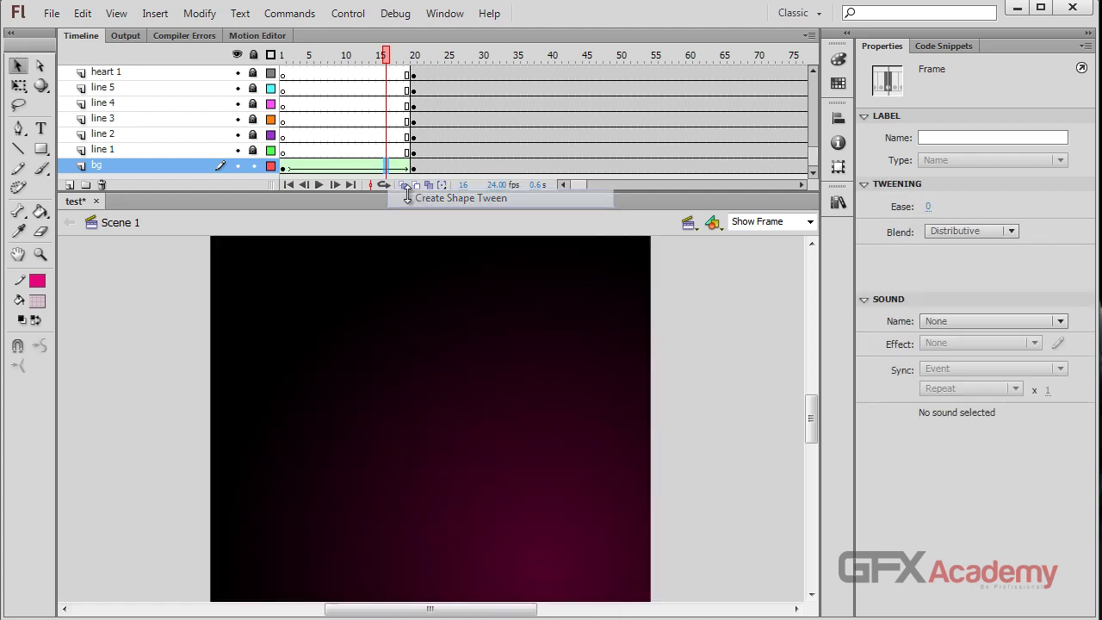
- Change the background shape's gradient fill at frame 1 to solid black
left_click(282, 167)
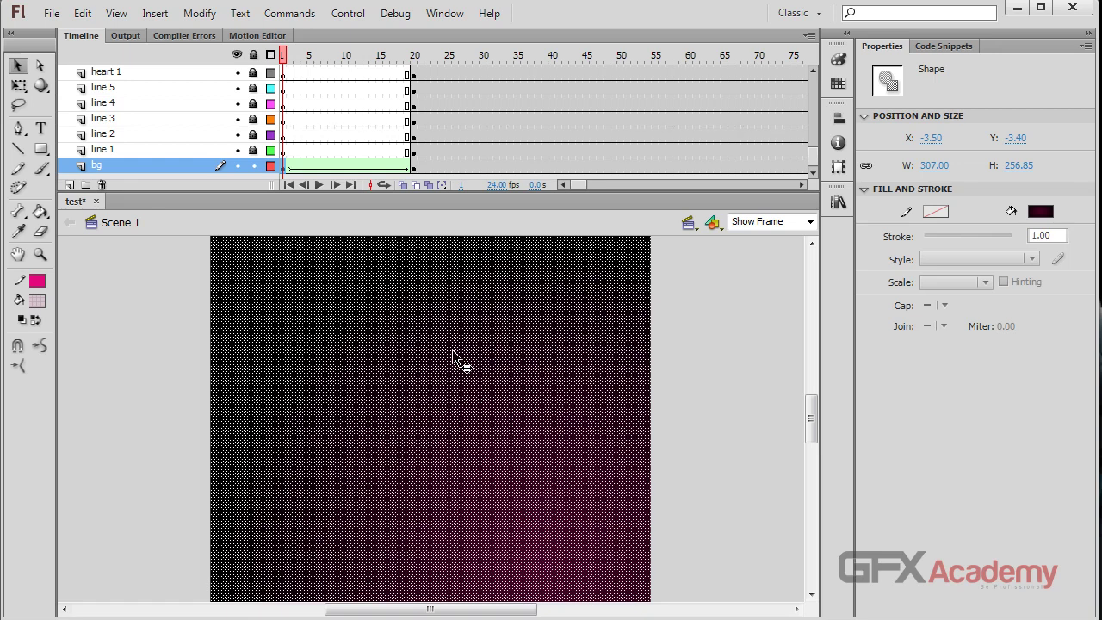
left_click(838, 58)
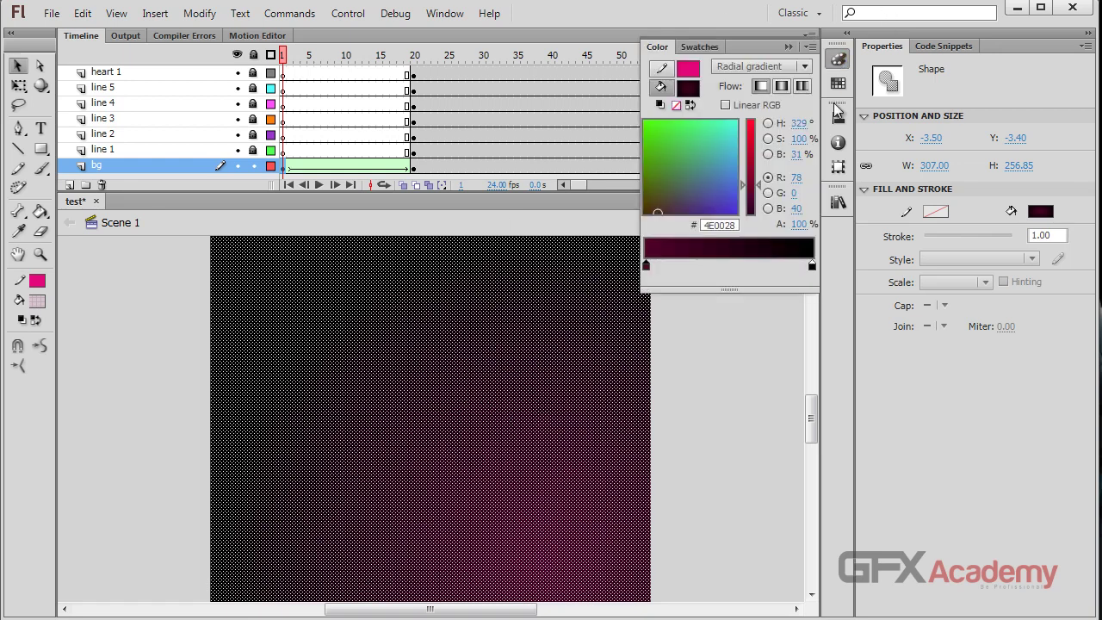
double_click(648, 266)
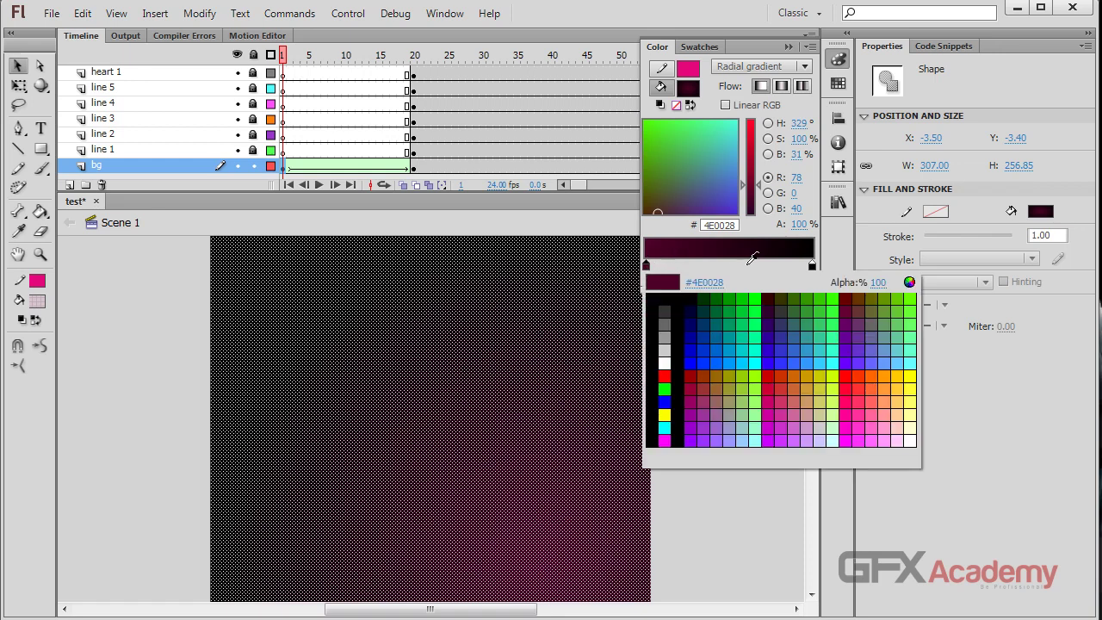
left_click(816, 260)
left_click(772, 319)
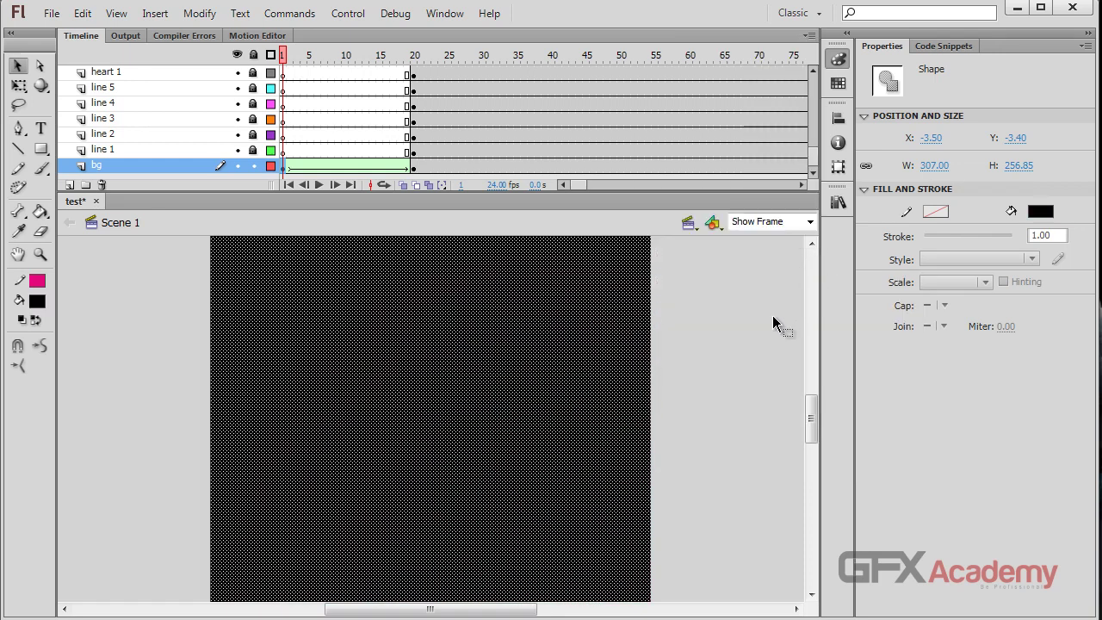
left_click(71, 287)
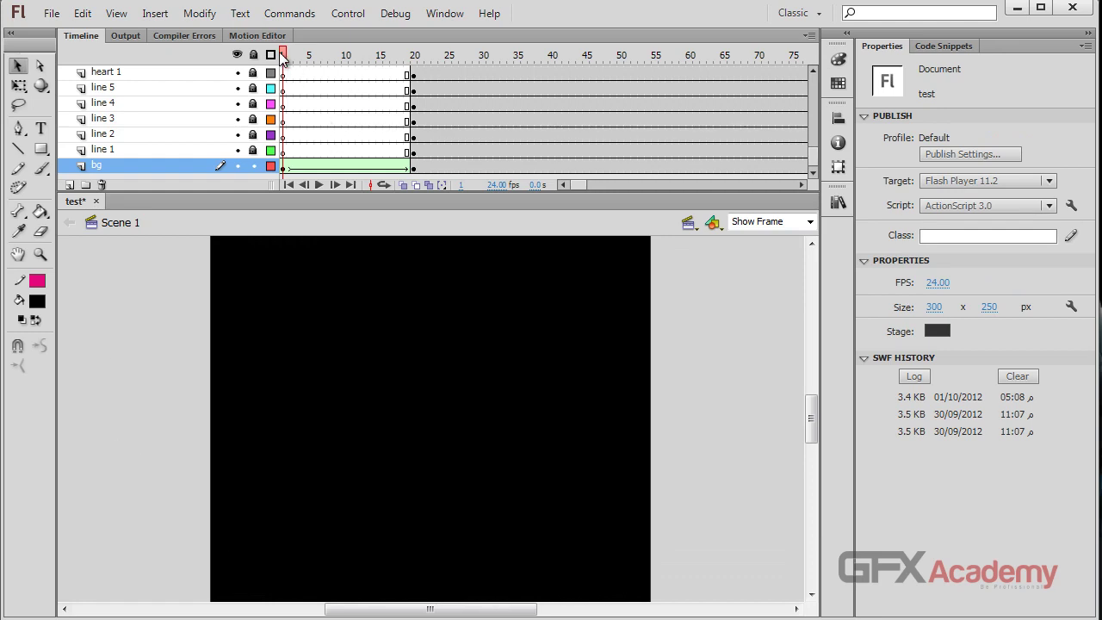
- Shorten the background tween by moving the bg layer's ending keyframe to frame 15, and scrub through the fade
left_click_drag(280, 53, 380, 53)
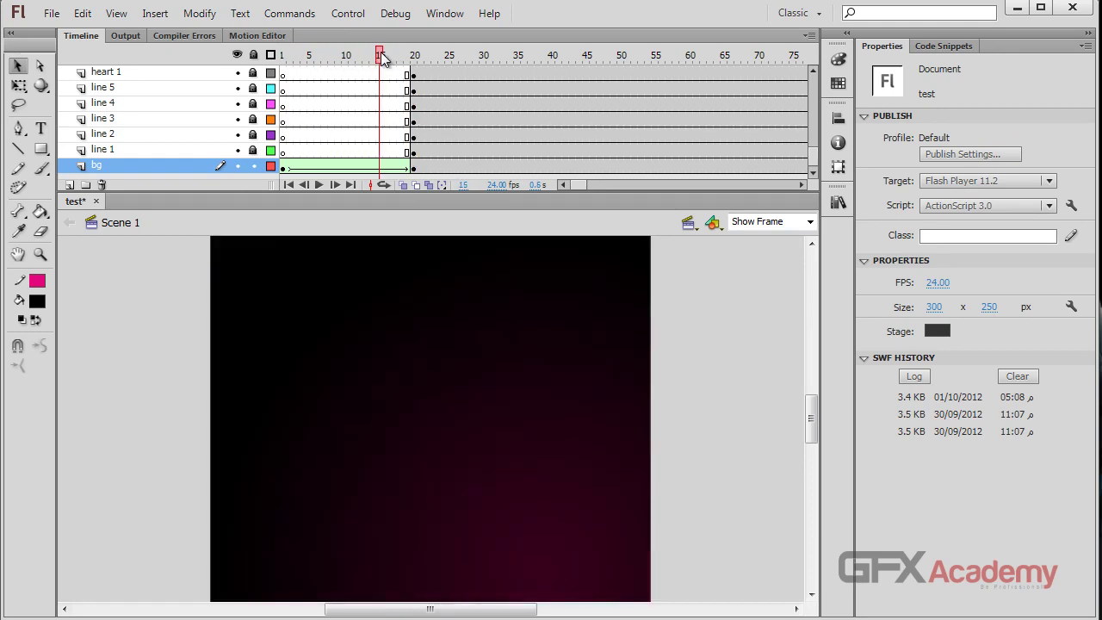
left_click(414, 166)
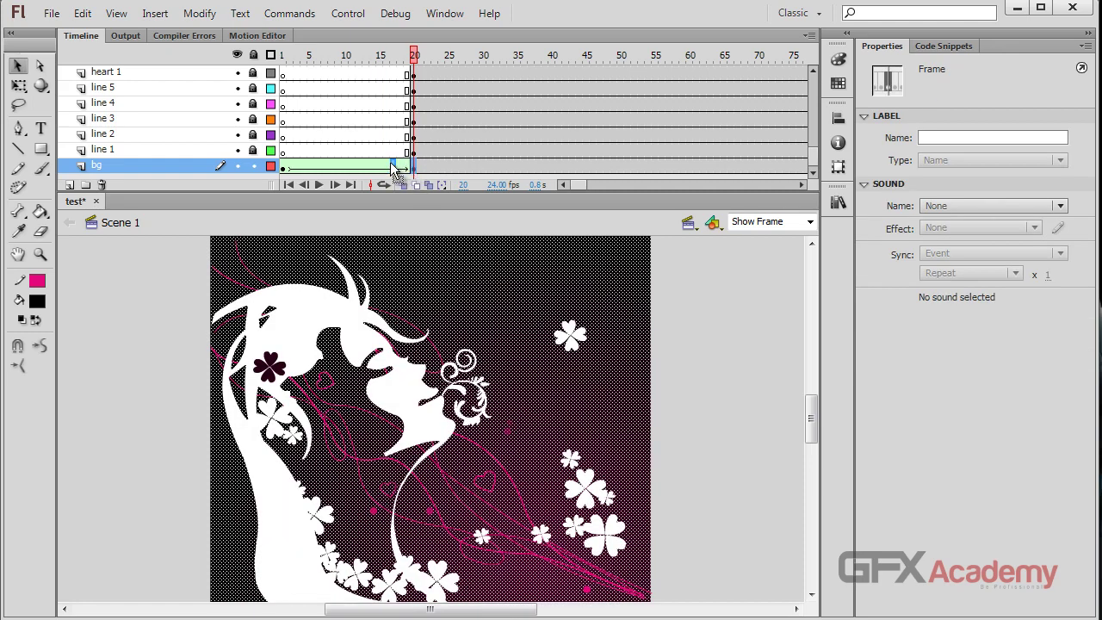
left_click_drag(394, 170, 380, 166)
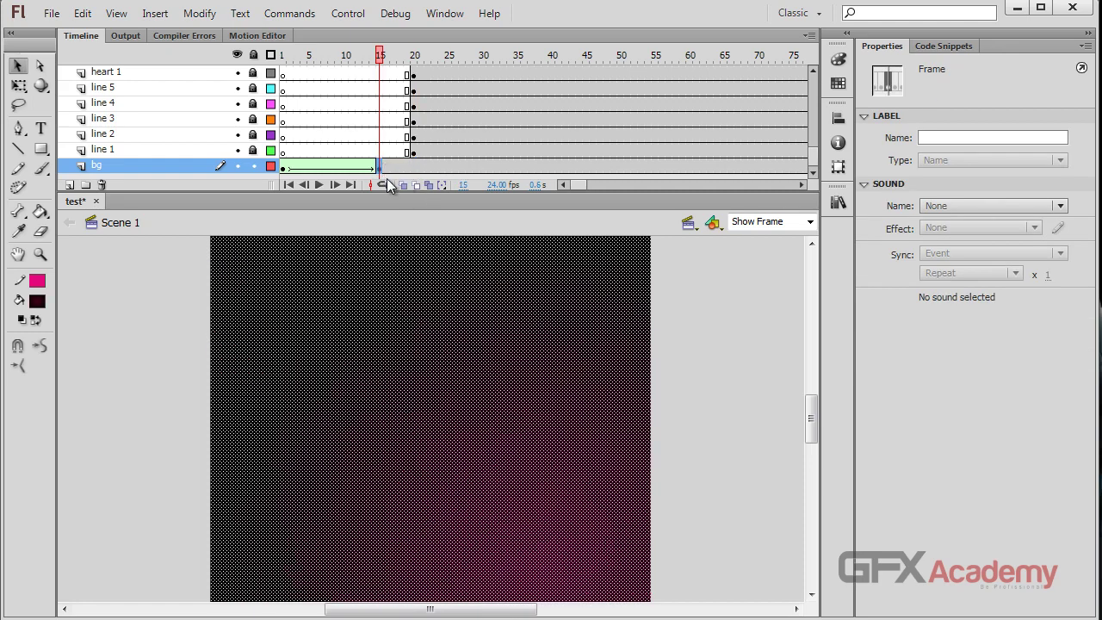
left_click_drag(380, 56, 296, 55)
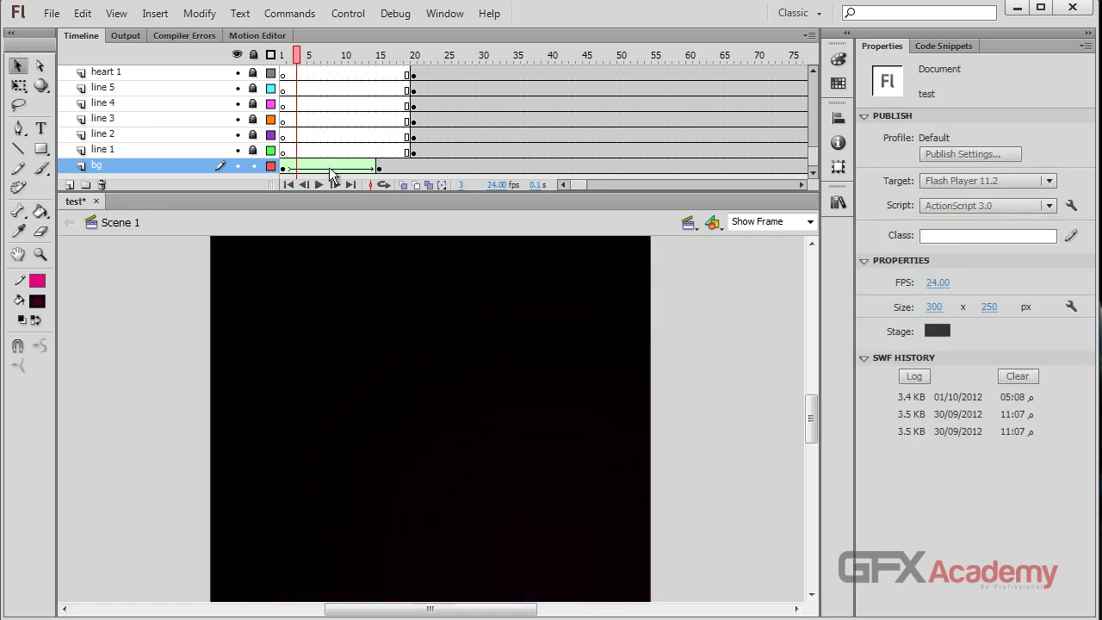
- Set the background shape tween's ease to -100 and test the movie
left_click(332, 167)
left_click_drag(929, 207, 510, 211)
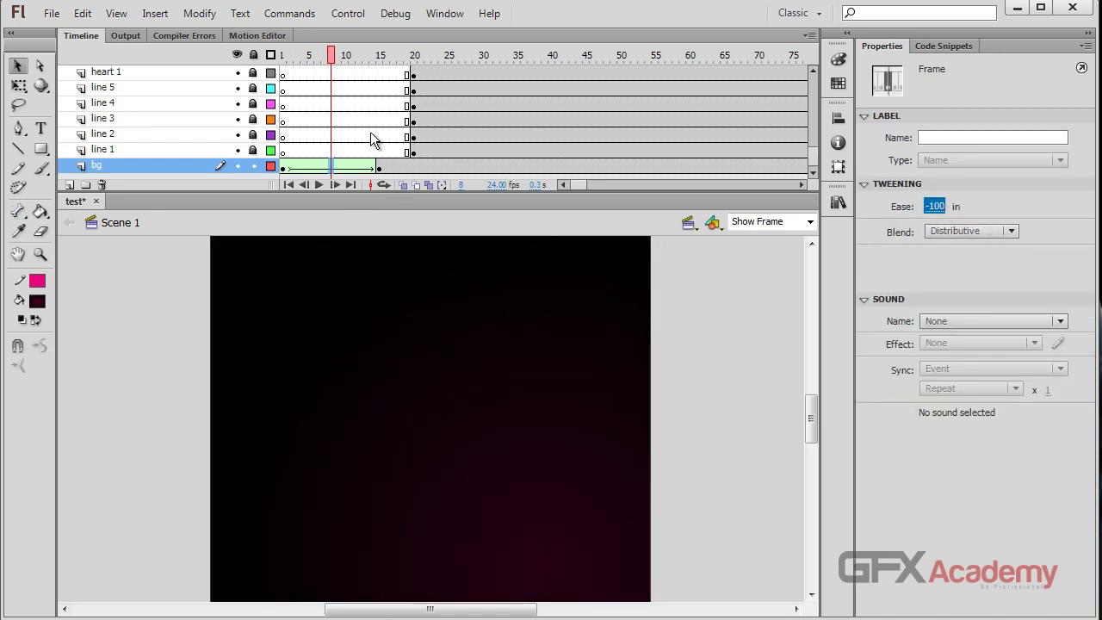
key("ctrl+Return")
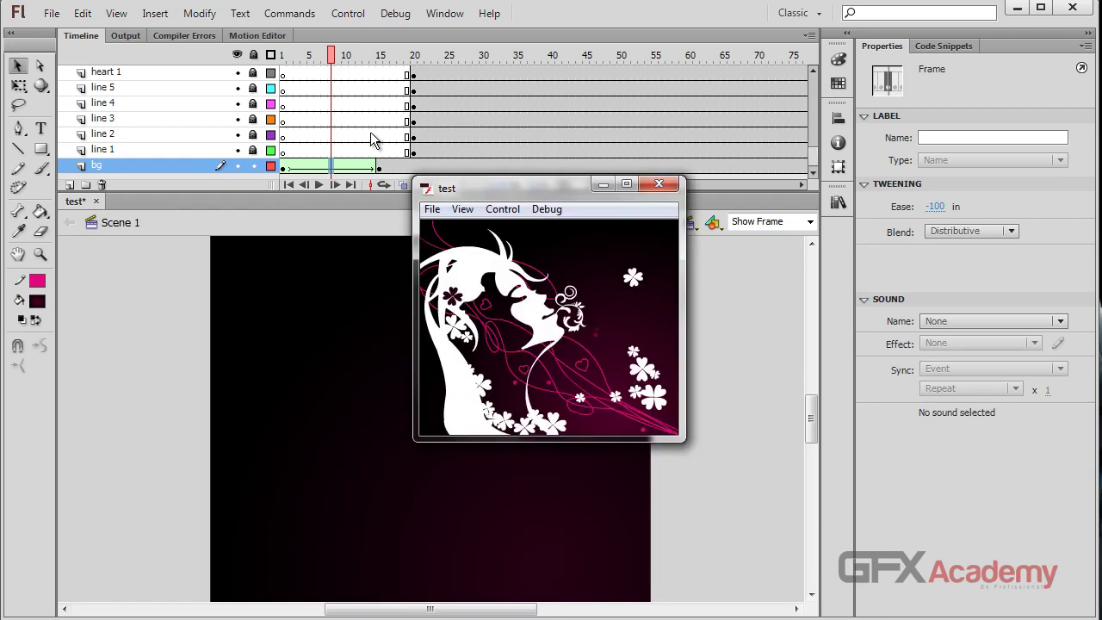
left_click(661, 185)
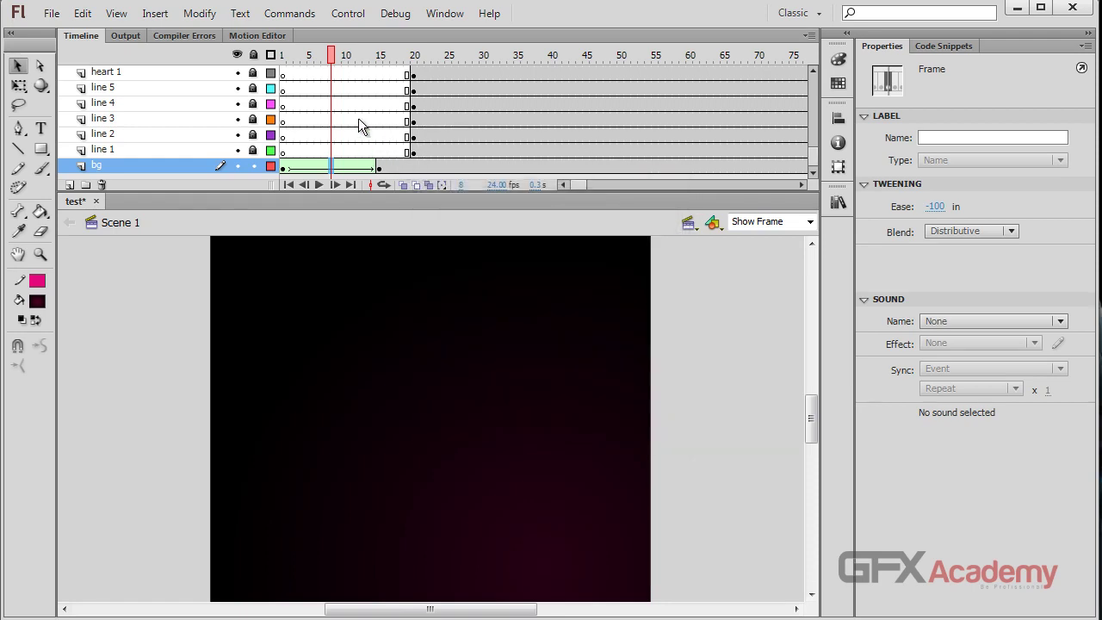
- Move the bg layer's ending keyframe to frame 18 and test the movie
left_click_drag(342, 57, 400, 173)
left_click(379, 168)
key("ctrl+Return")
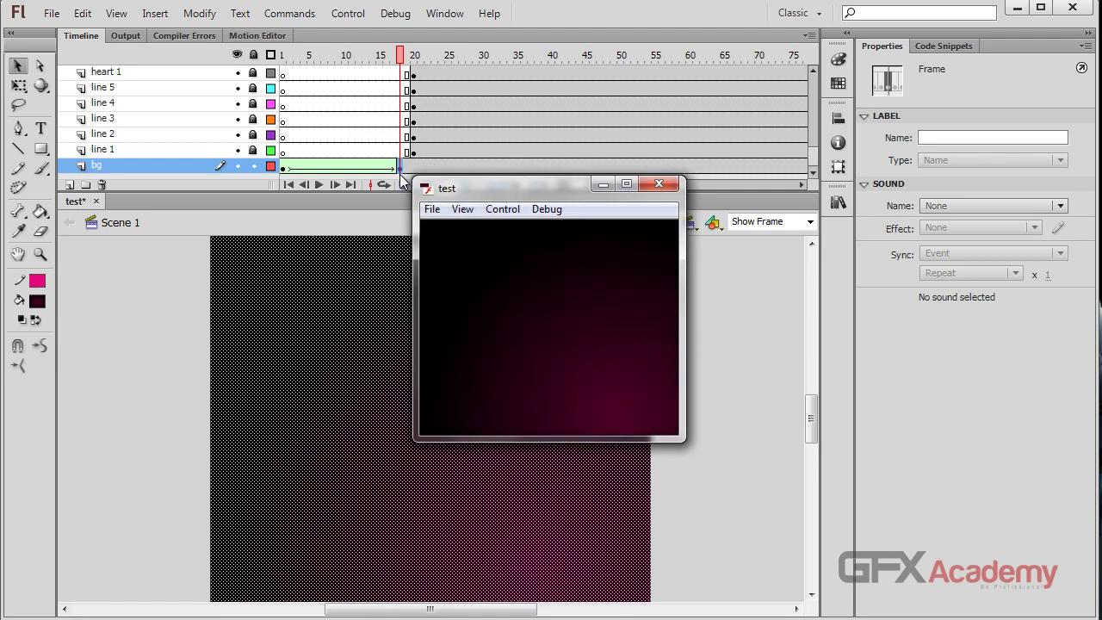
left_click(654, 183)
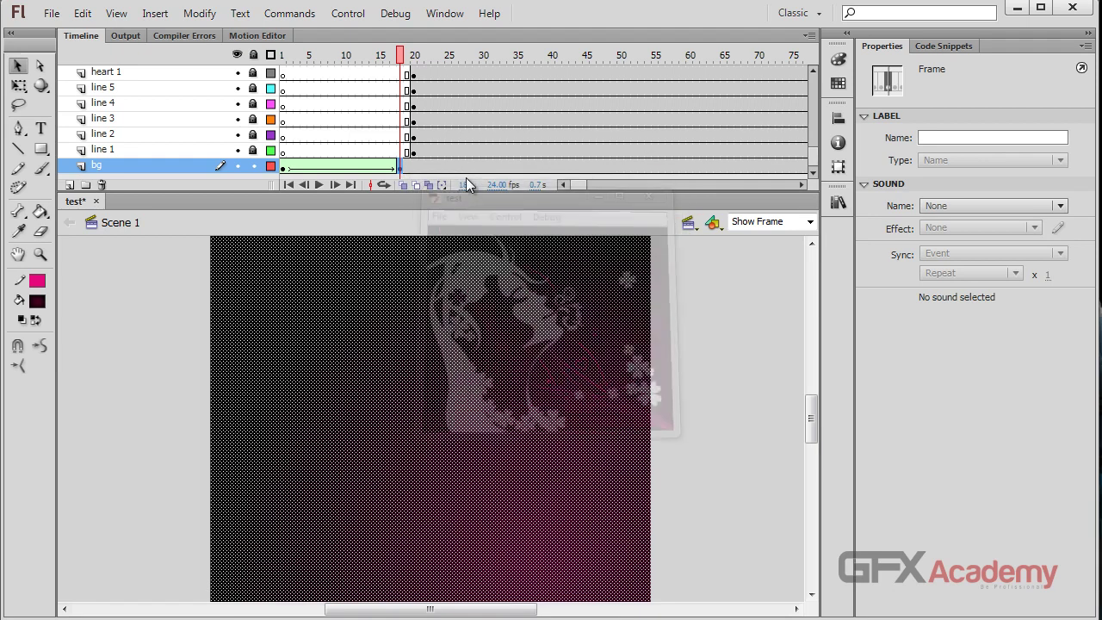
- Try an ease of 100 on the background shape tween and play the test movie twice
left_click(366, 167)
left_click_drag(937, 206, 945, 205)
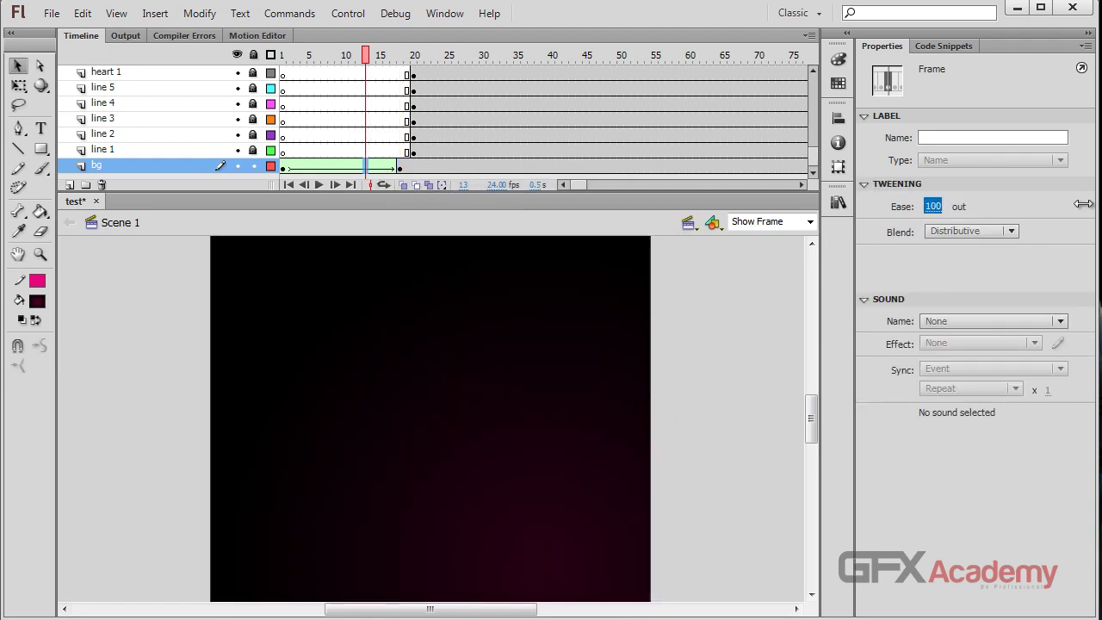
key("ctrl+Return")
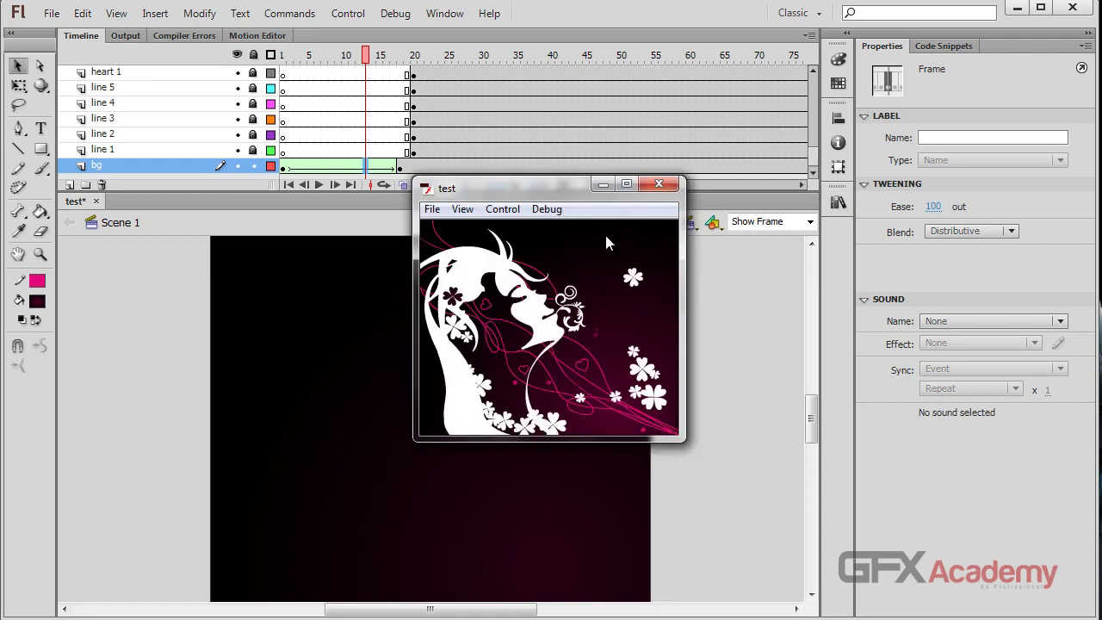
left_click(664, 189)
key("ctrl+Return")
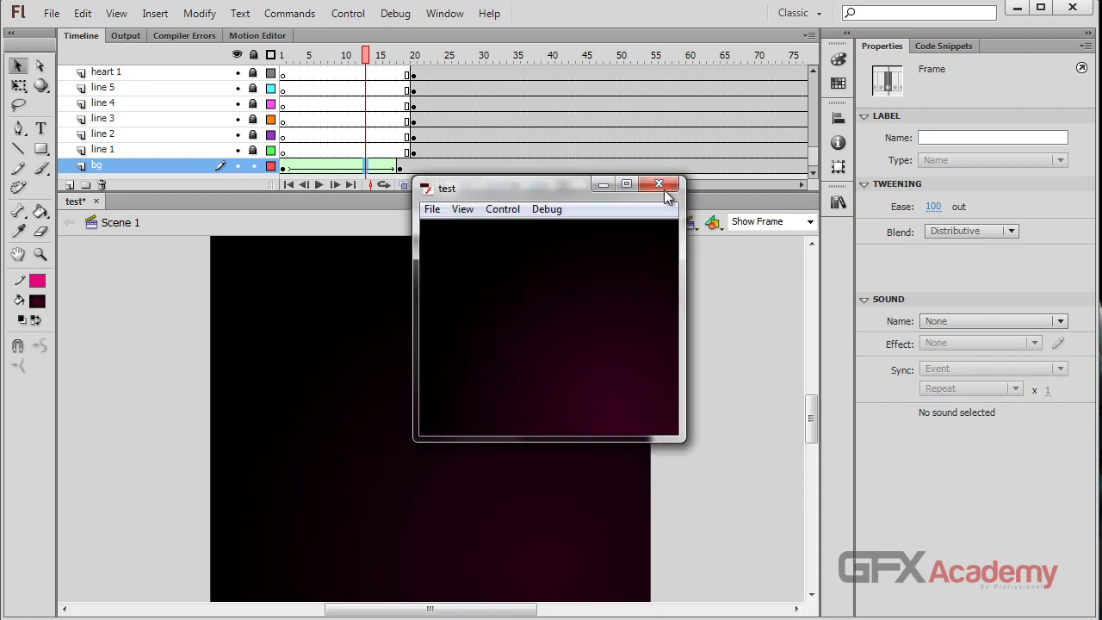
left_click(660, 184)
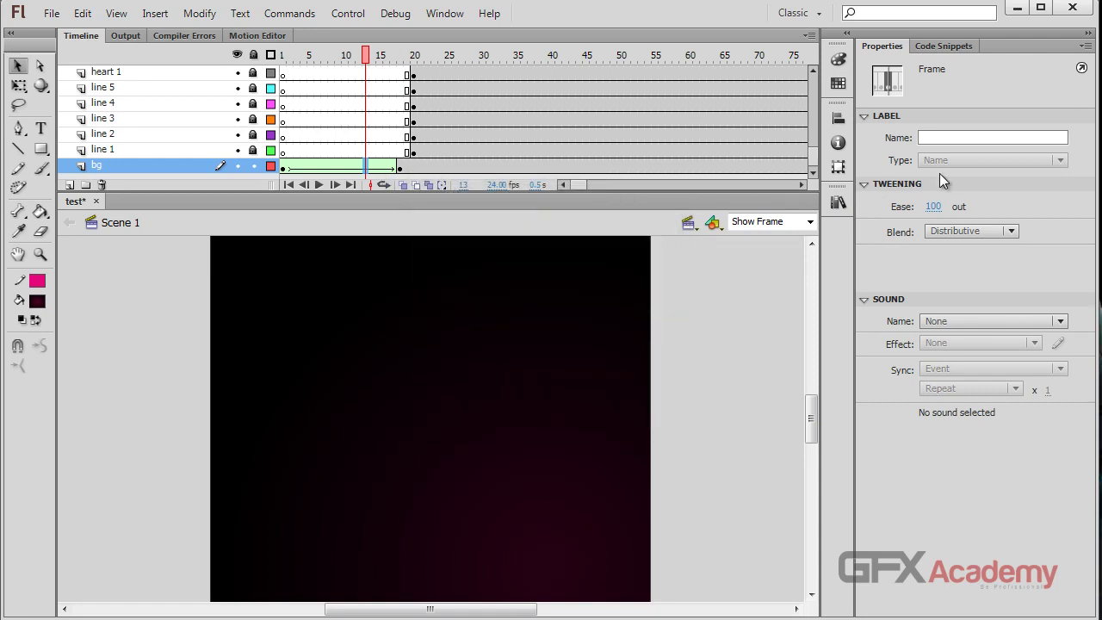
- Set the background tween's ease back to -100 and replay the test movie to check the fade
left_click_drag(938, 207, 490, 205)
key("ctrl+Return")
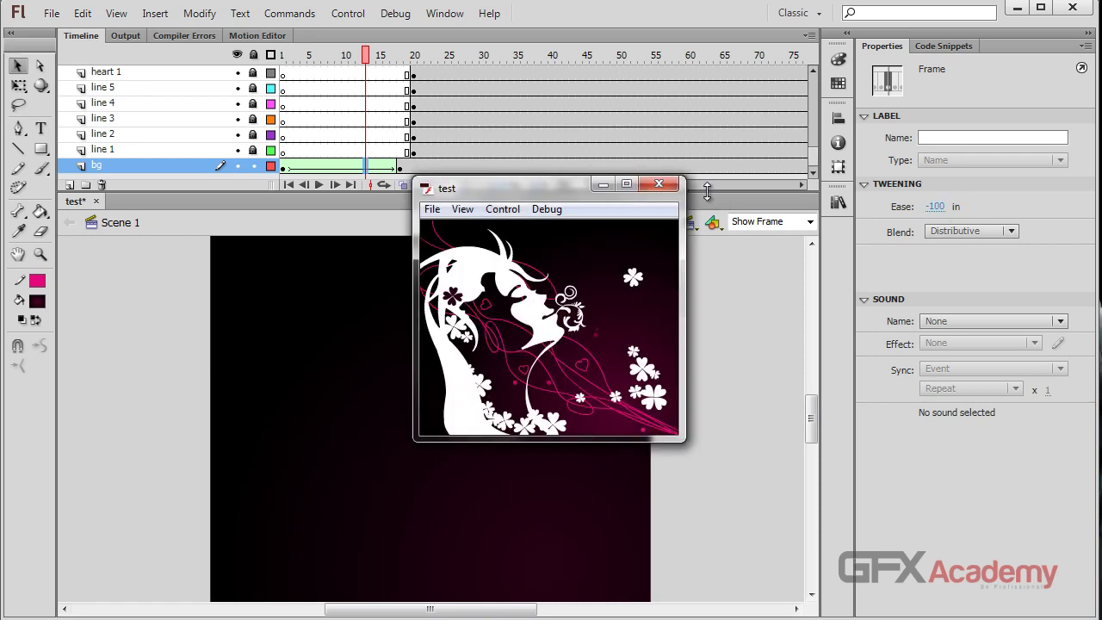
left_click(659, 184)
key("ctrl+Return")
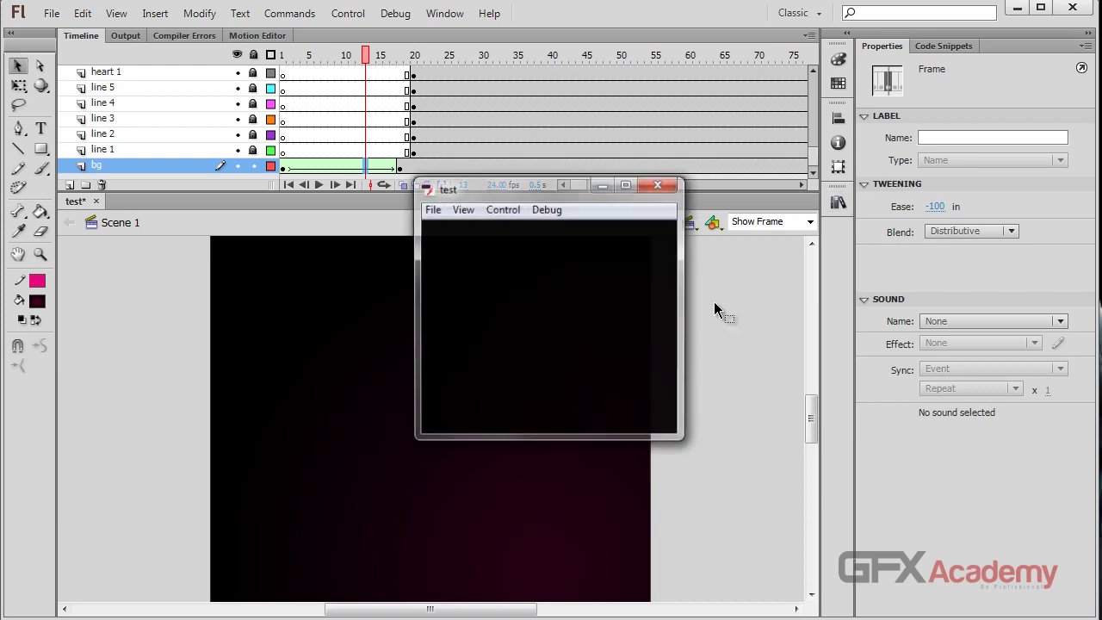
left_click(659, 184)
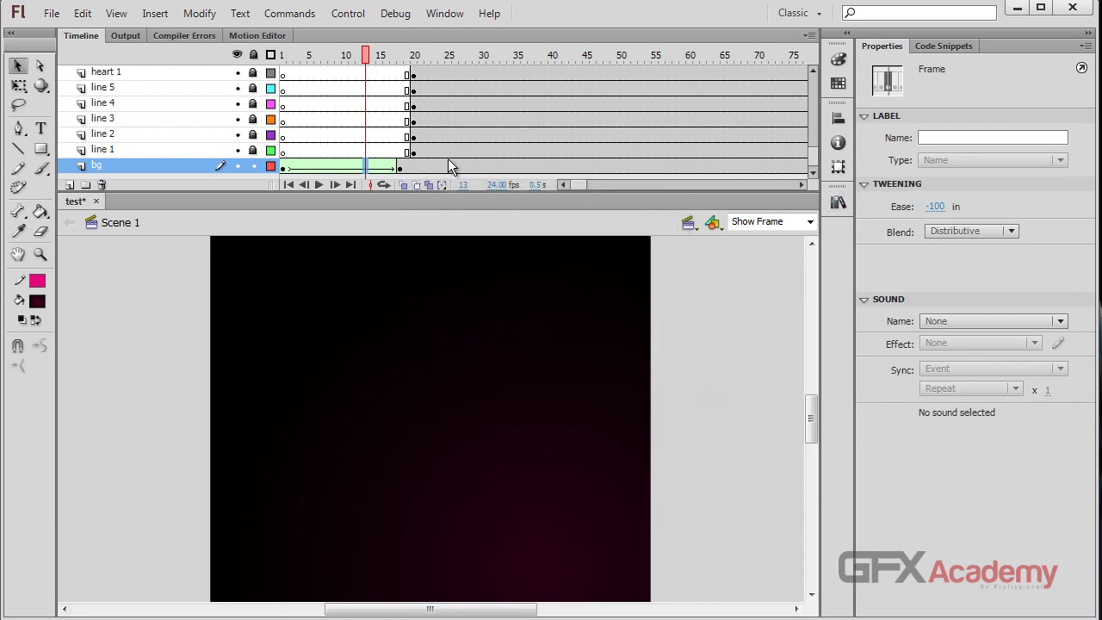
- Lock the bg layer and move the playhead to frame 20
left_click(253, 165)
left_click_drag(366, 55, 414, 55)
left_click(480, 303)
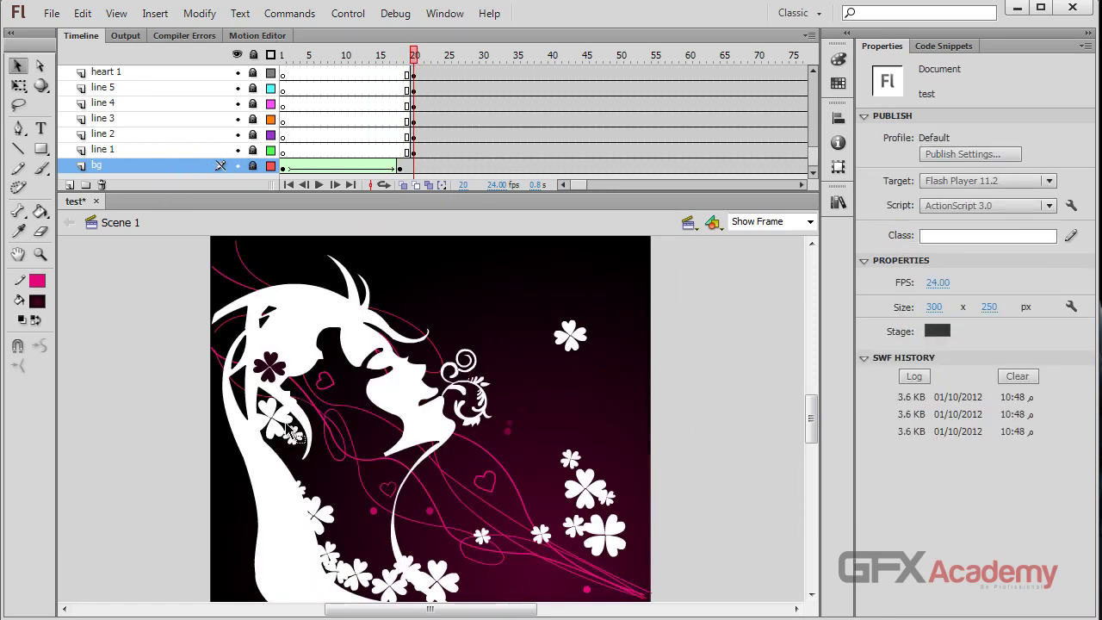
scroll(191, 140, "up", 5)
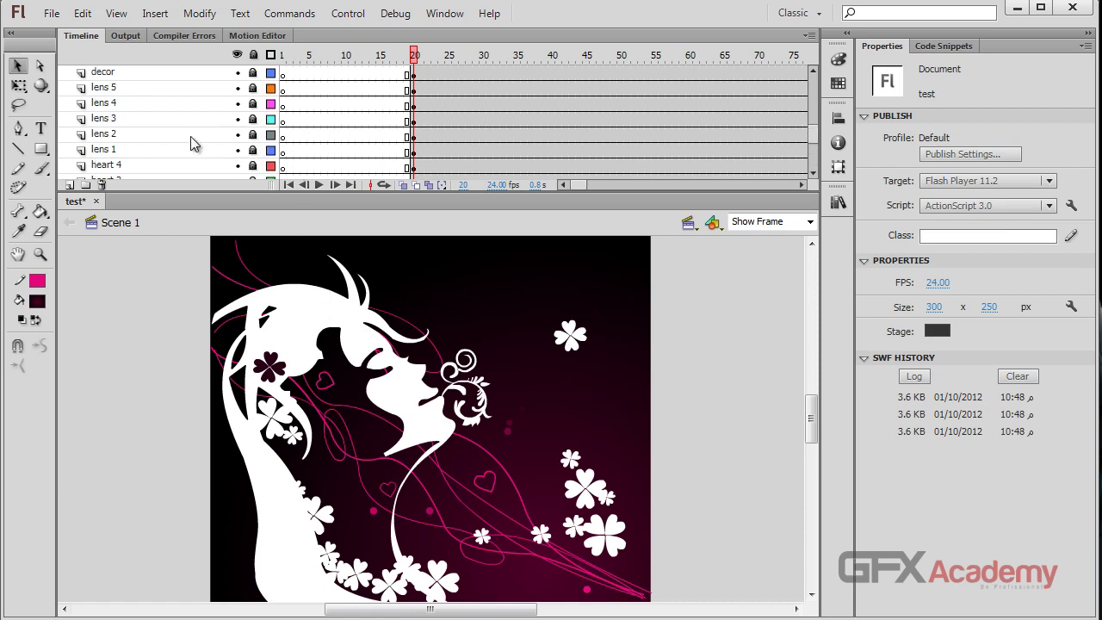
scroll(192, 141, "down", 1)
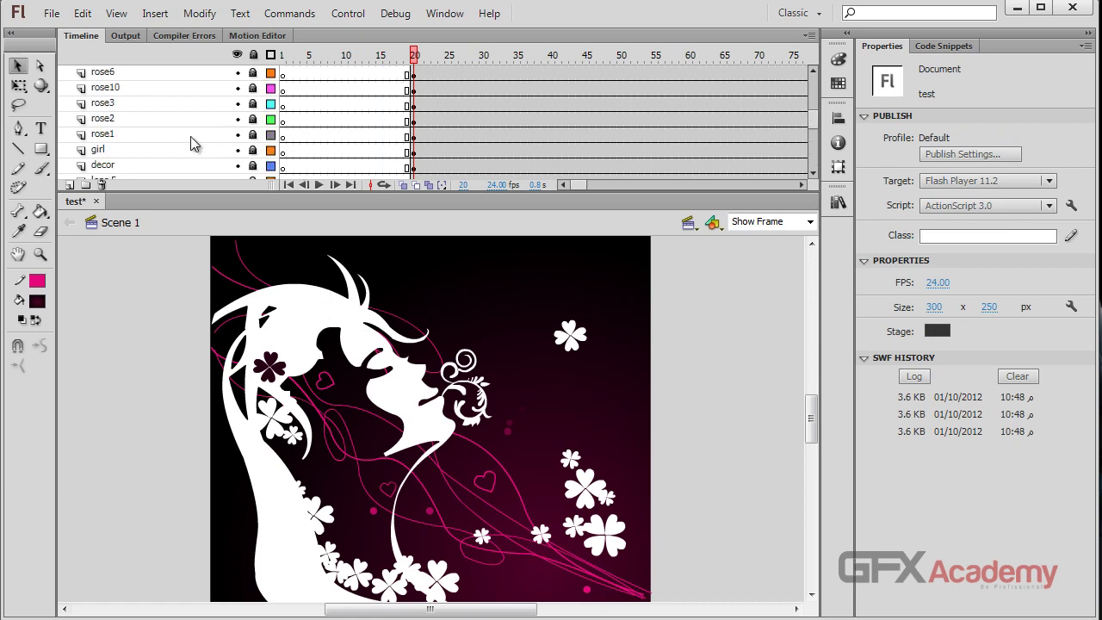
- Hide the girl layer and unlock the artwork layers so their objects can be selected on the stage
left_click(238, 149)
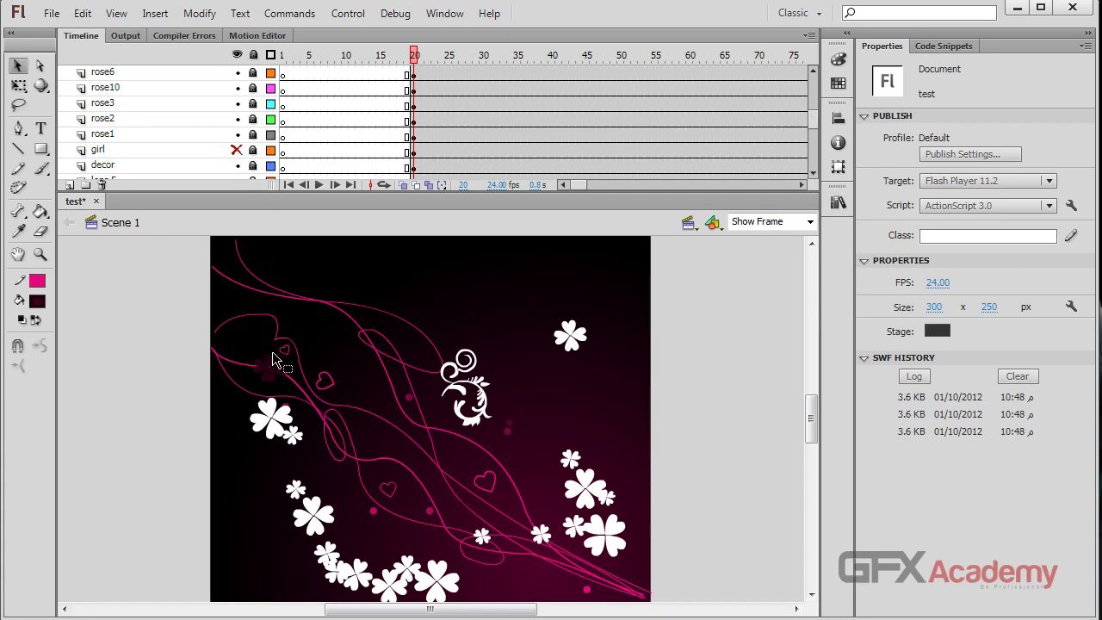
left_click(258, 99)
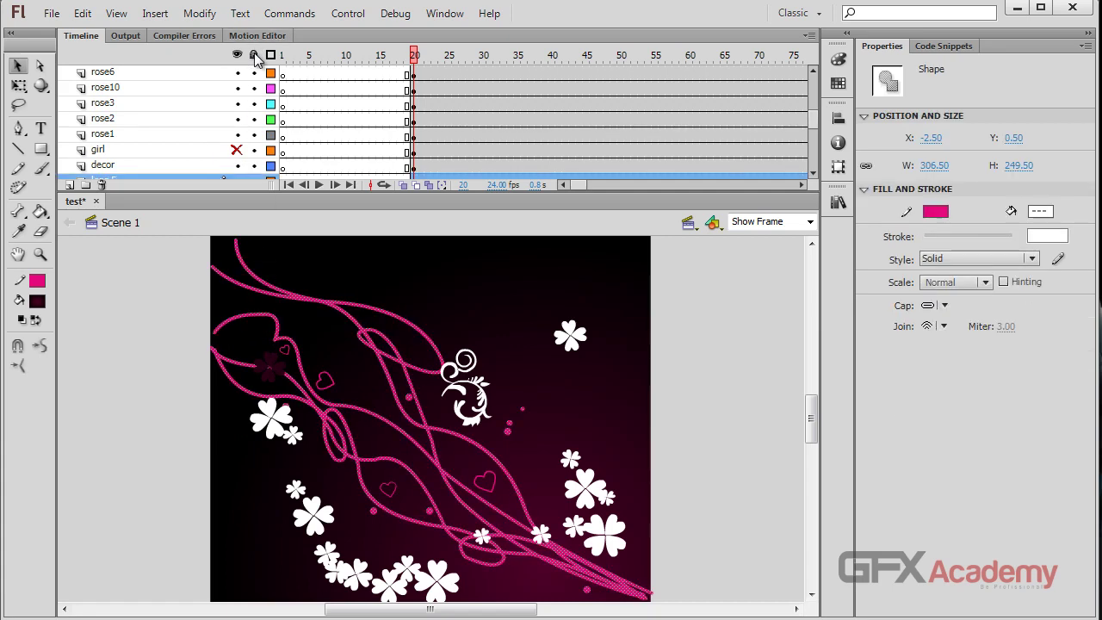
left_click(243, 232)
key("ctrl+a")
scroll(234, 152, "down", 2)
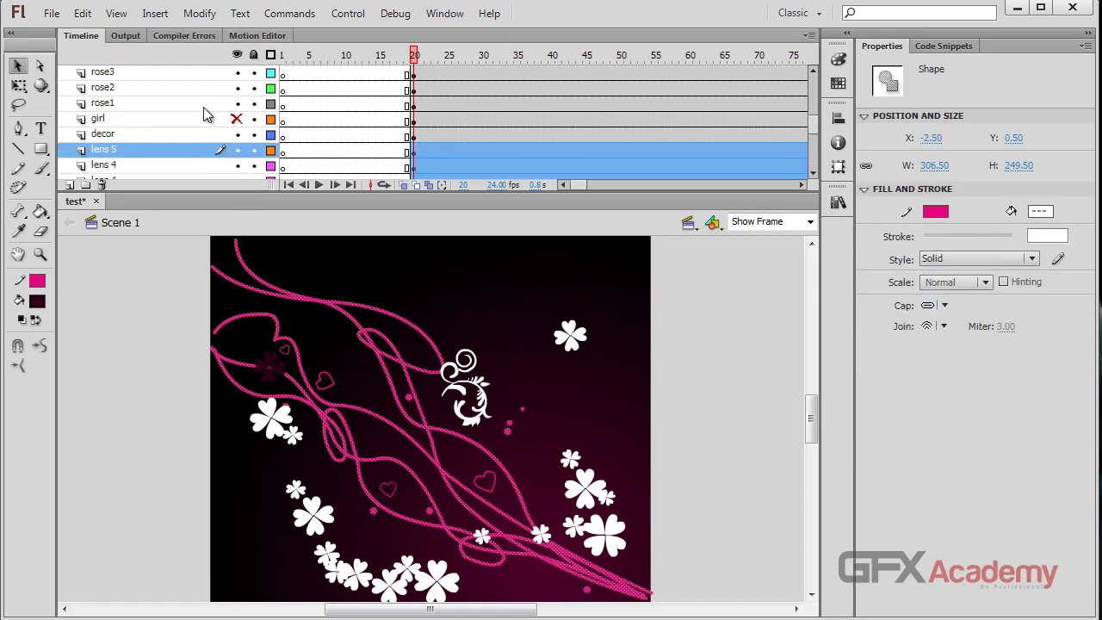
- Select the dark clover on the stage to find its layer, and hide the rose14 layer
left_click(275, 362)
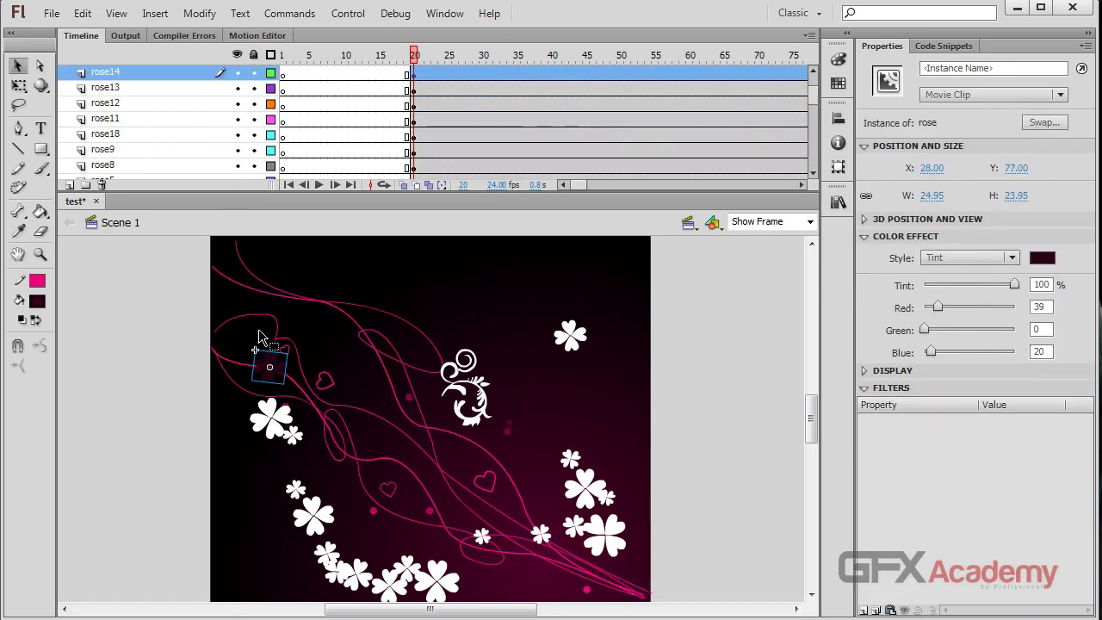
left_click(254, 73)
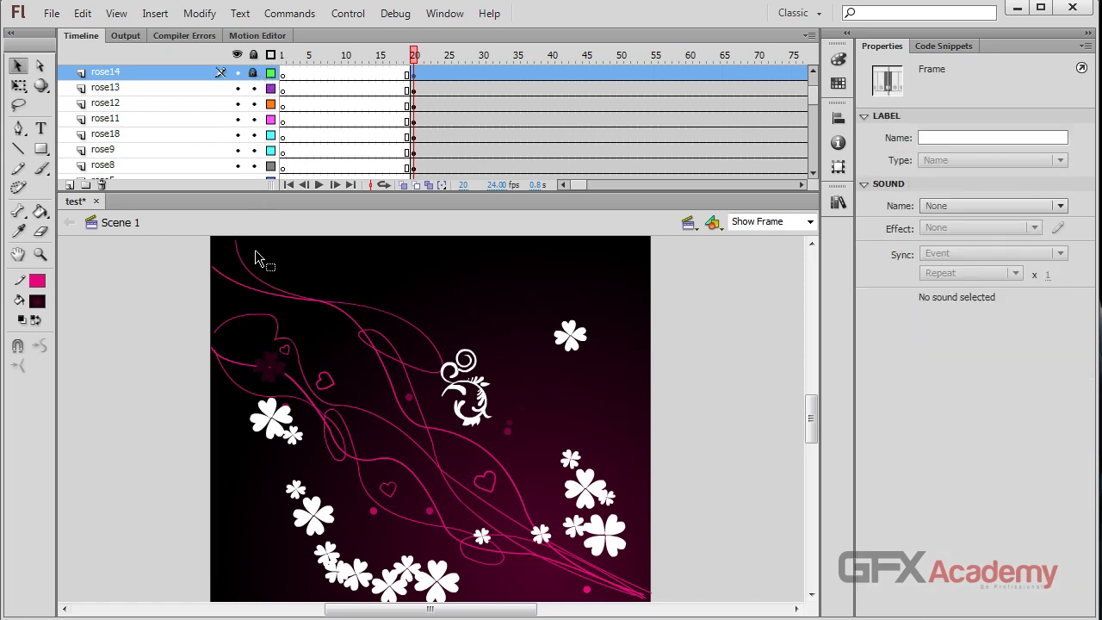
left_click(253, 73)
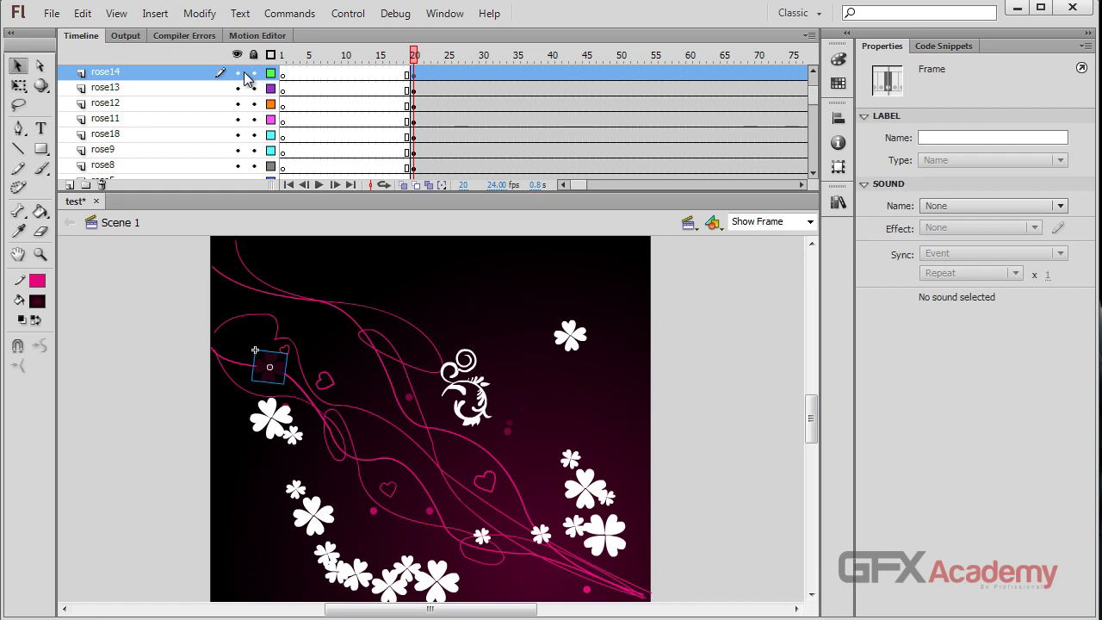
left_click(238, 73)
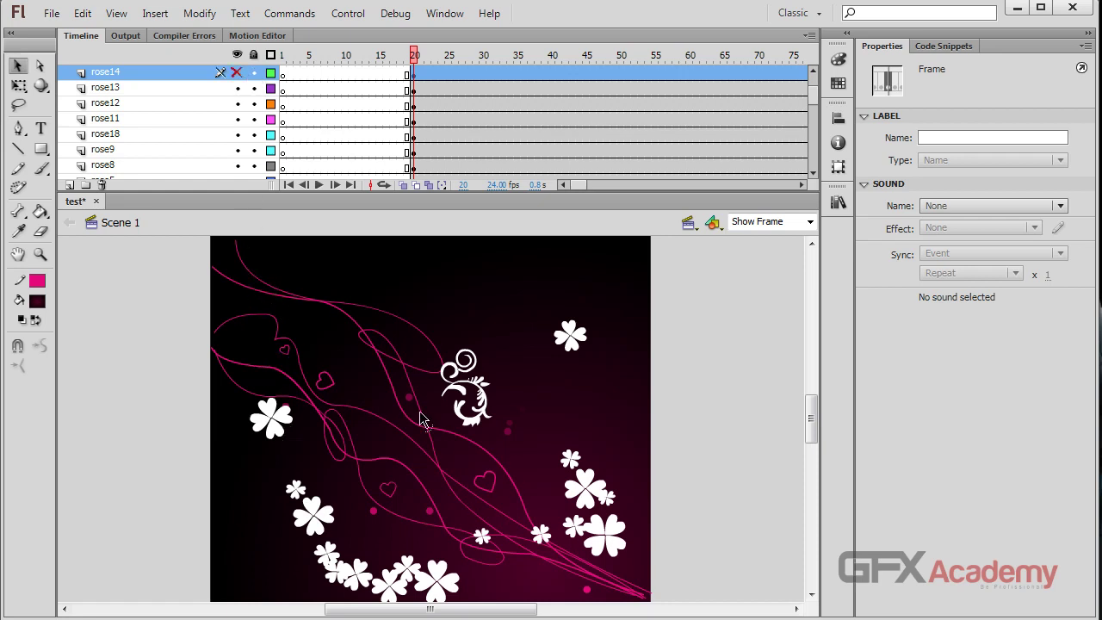
- Select a pink curve to find its layer, and lock and hide the line 1 to line 5 layers
left_click(432, 438)
double_click(432, 438)
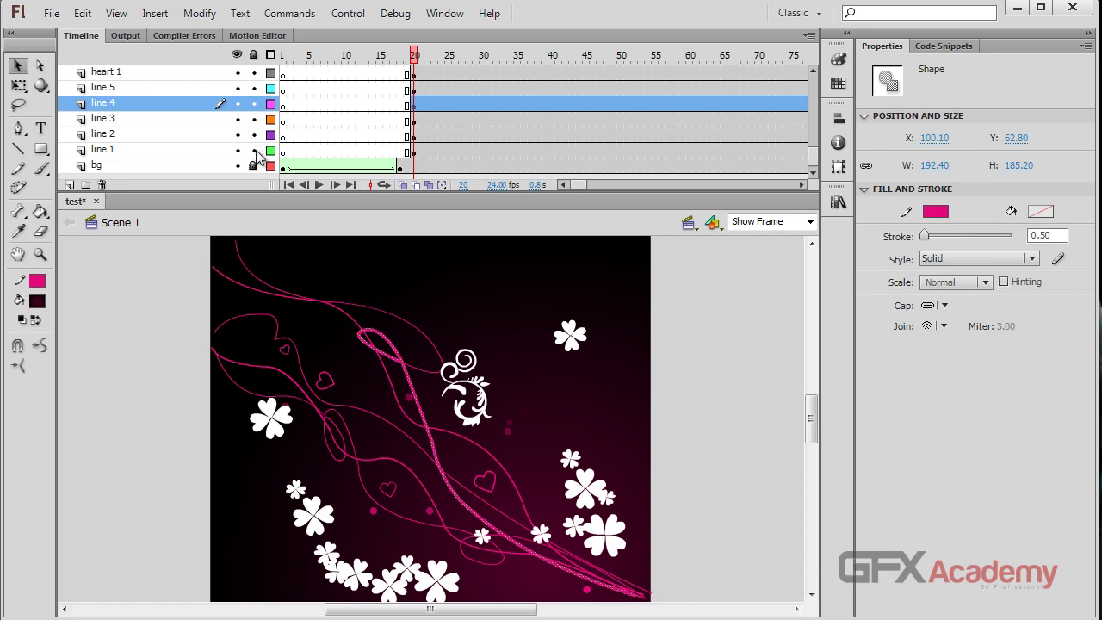
left_click_drag(256, 151, 253, 87)
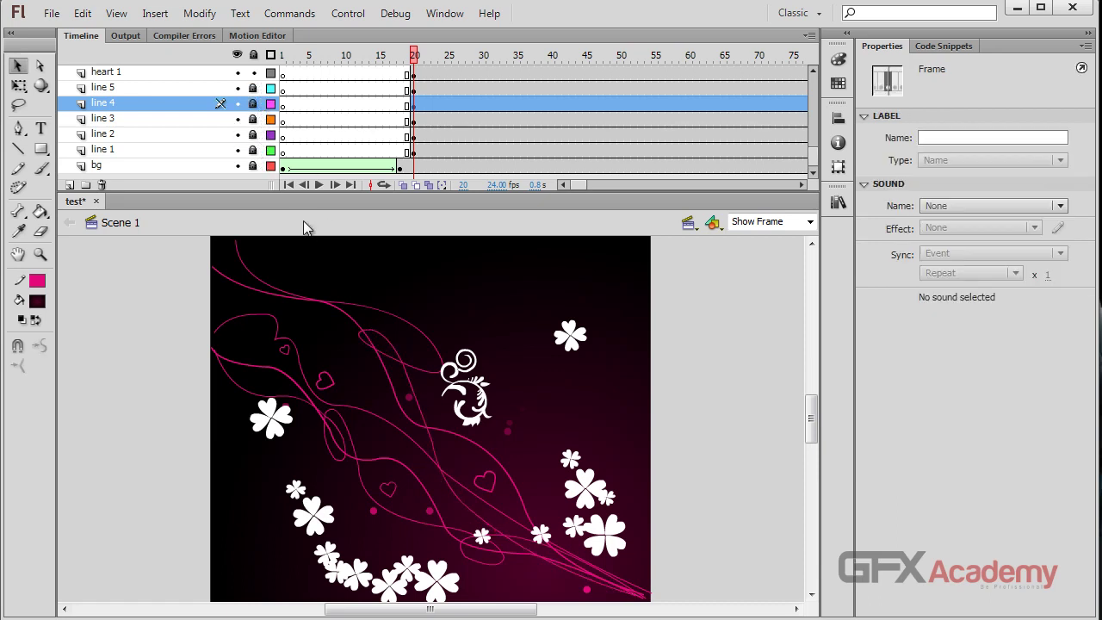
left_click_drag(237, 150, 237, 88)
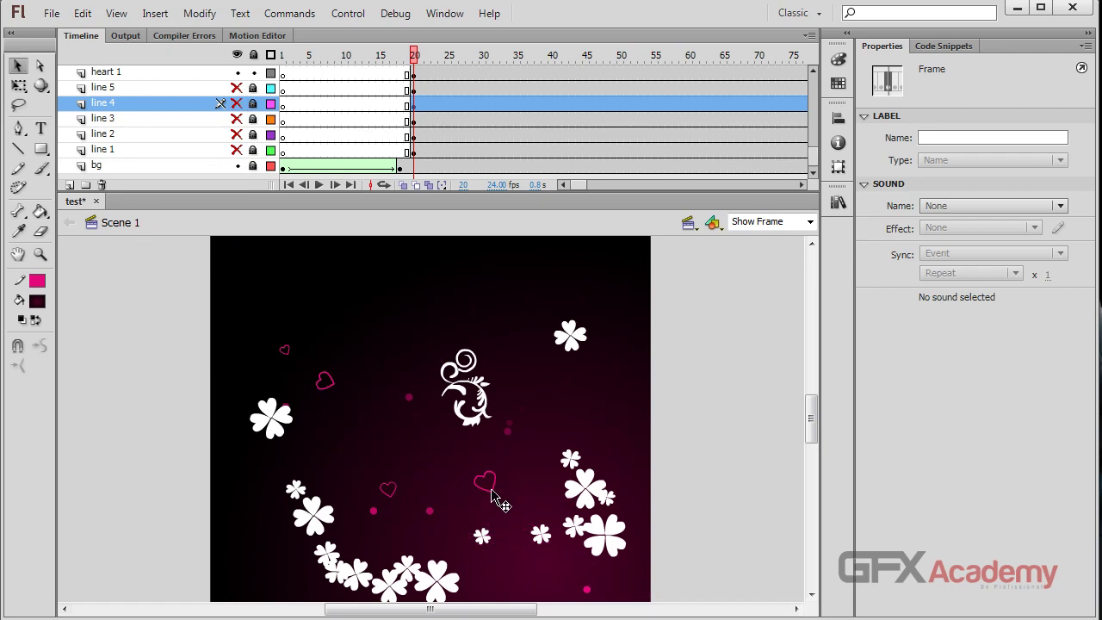
- Select the dots and the upper white clover to find their layers, and hide all the remaining rose layers
left_click(373, 511)
left_click(430, 511)
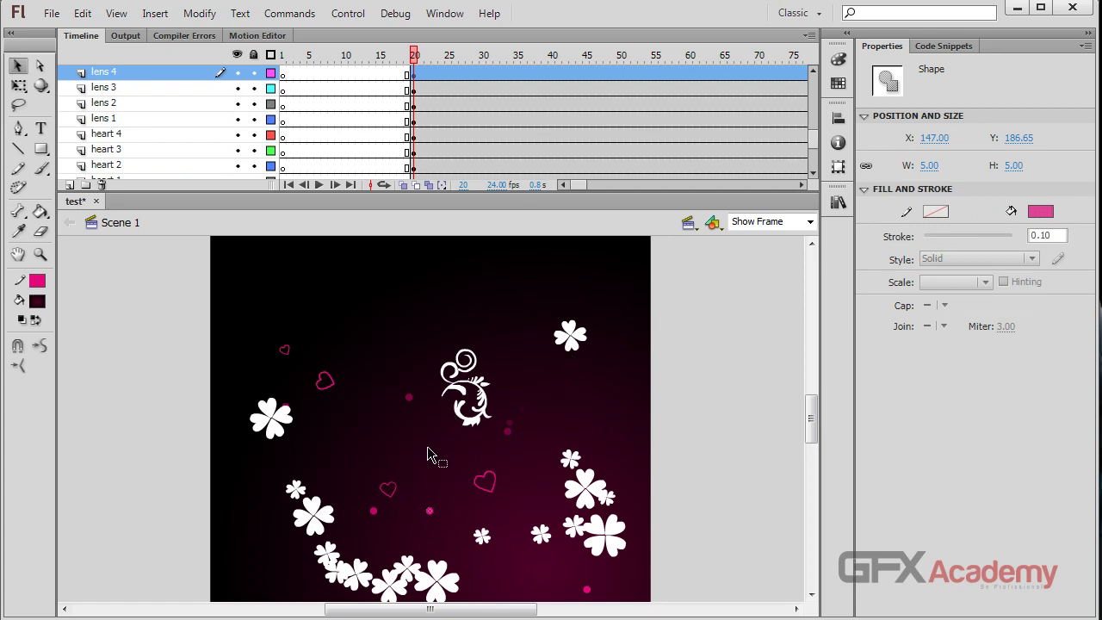
left_click(570, 334)
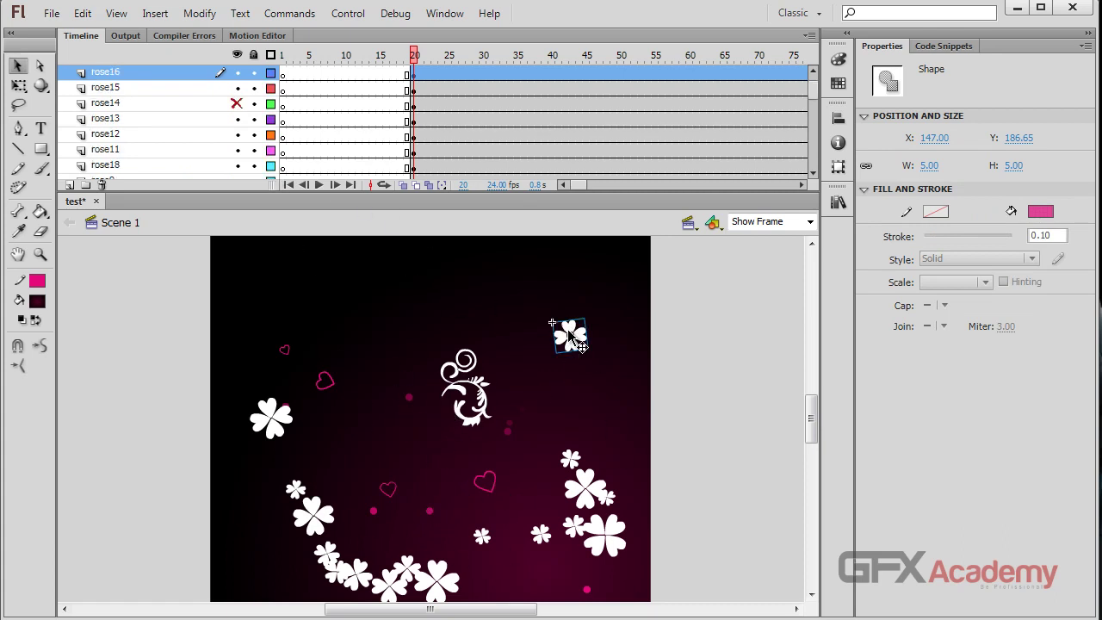
scroll(239, 135, "up", 1)
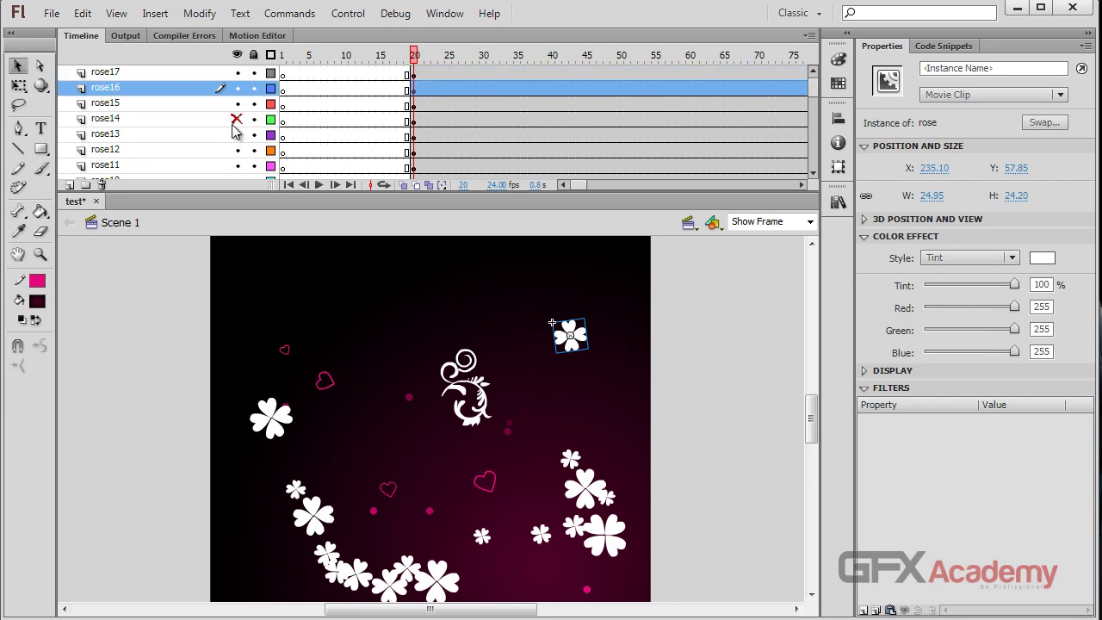
left_click_drag(241, 74, 221, 167)
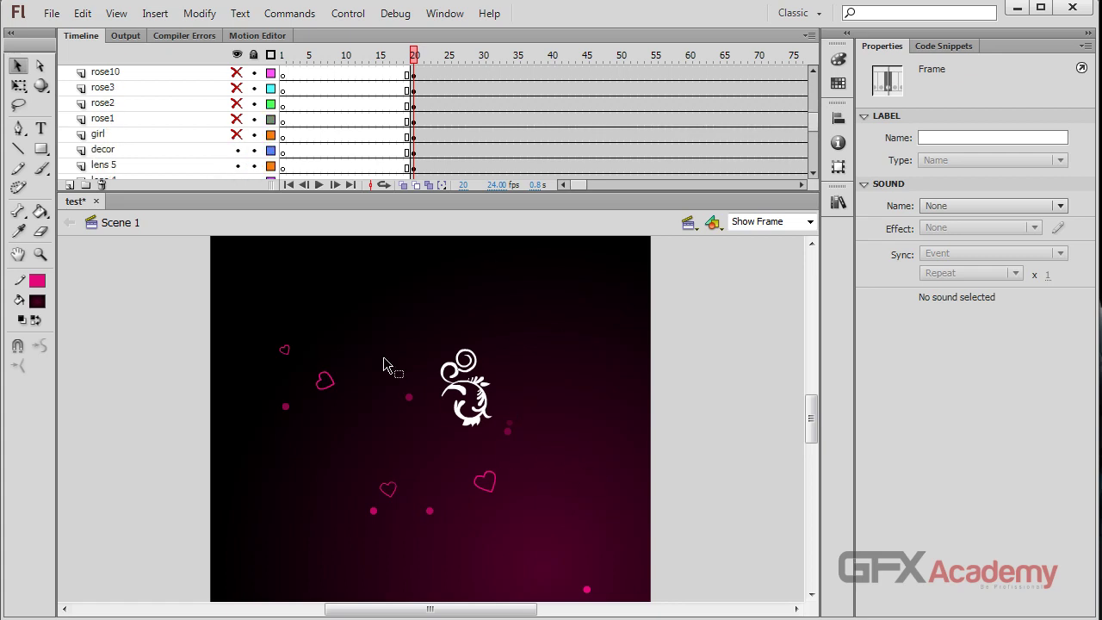
- Select the white swirl ornament to find its layer, and hide the decor layer
scroll(193, 168, "down", 2)
left_click(497, 418)
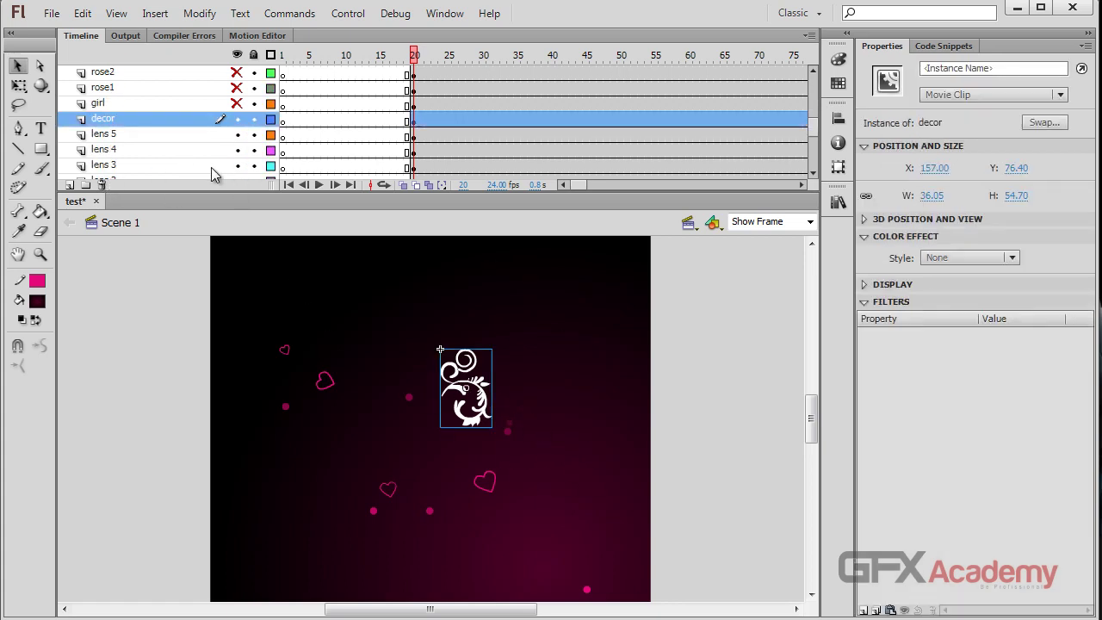
left_click(238, 120)
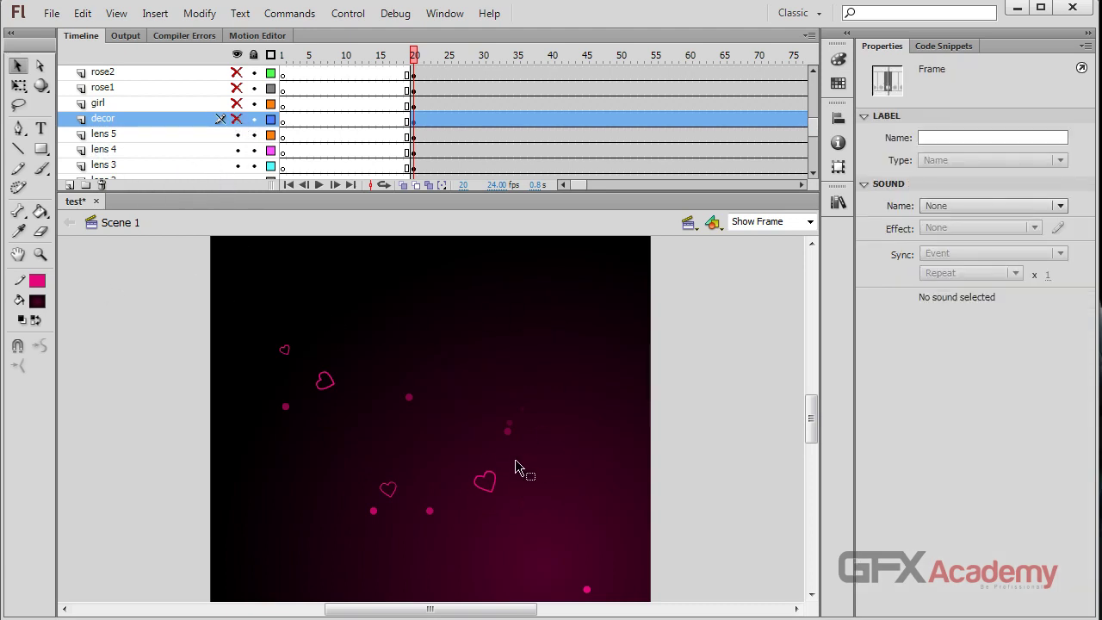
left_click(487, 328)
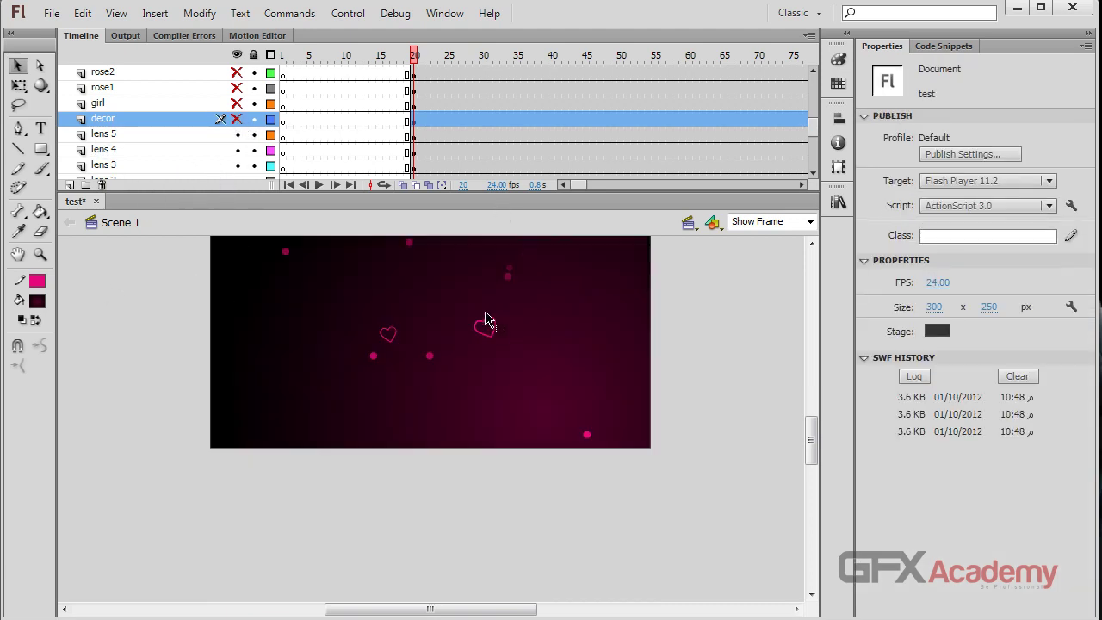
left_click_drag(810, 417, 814, 413)
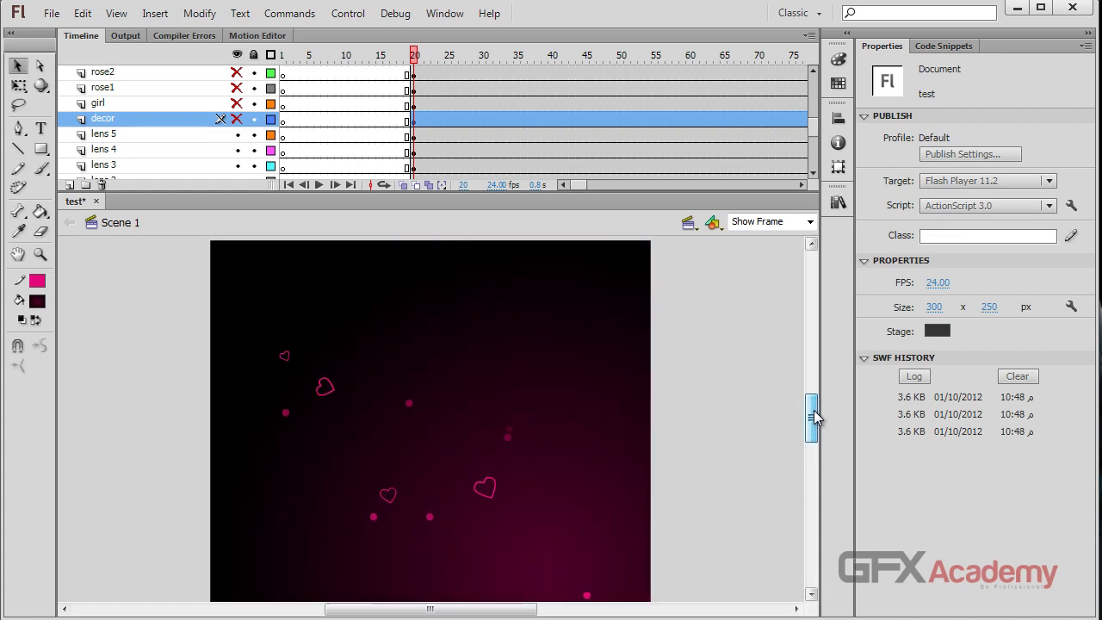
- Move the starting keyframes of the line 1 to line 5 and heart 1 layers to frame 50
scroll(525, 160, "down", 5)
scroll(486, 141, "down", 3)
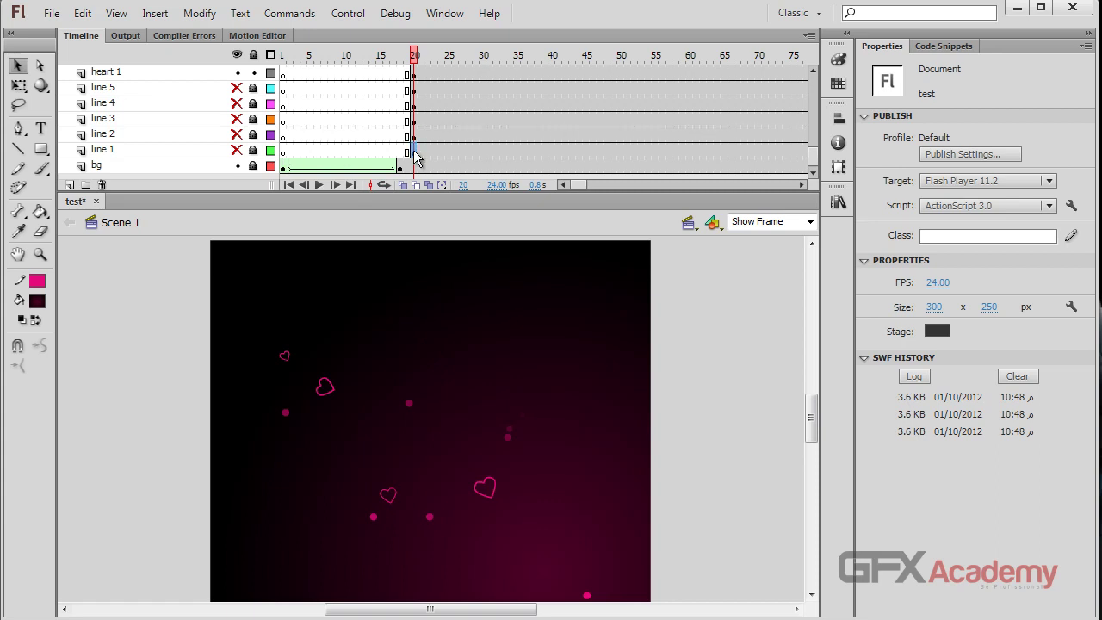
left_click_drag(416, 157, 619, 84)
scroll(436, 97, "up", 1)
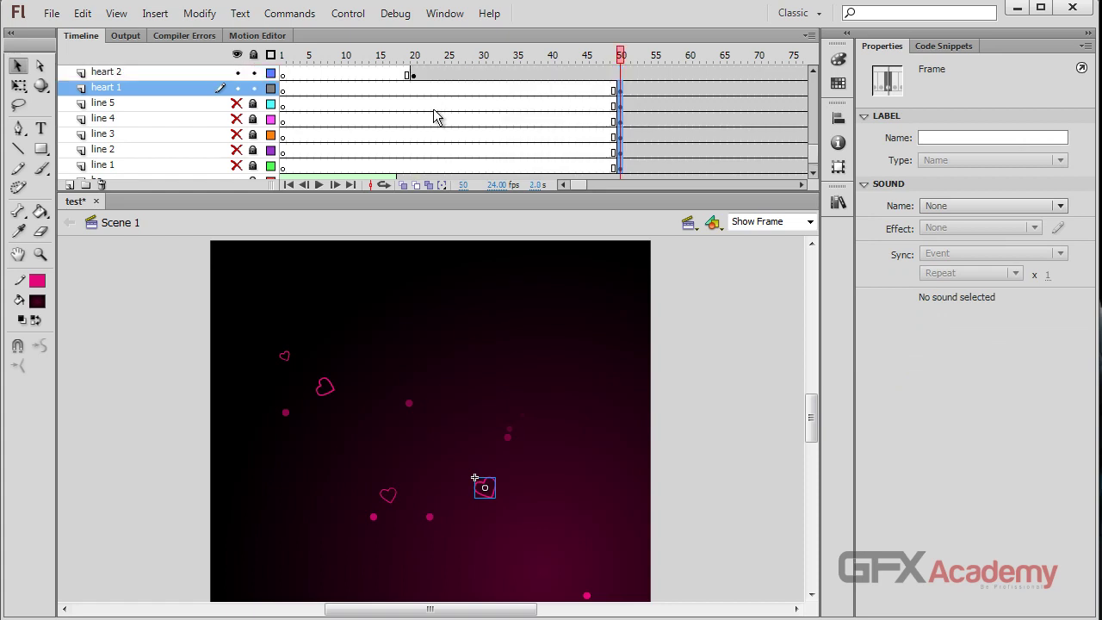
- Move the starting keyframes of the heart 2, heart 3, heart 4 and lens 1 layers to frame 50
scroll(293, 121, "up", 2)
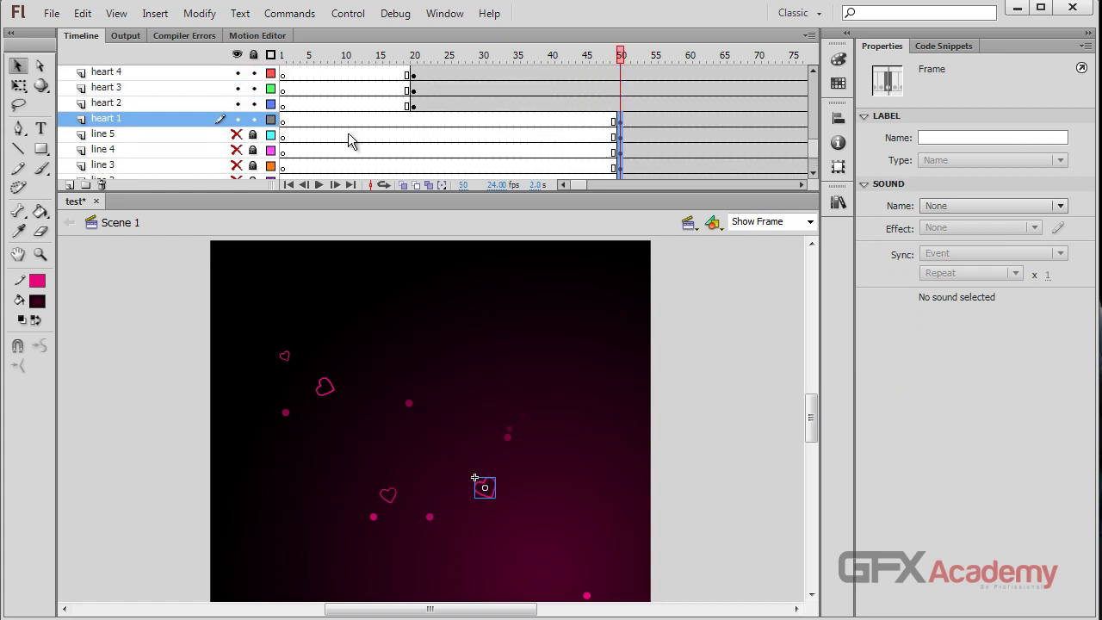
scroll(340, 167, "up", 4)
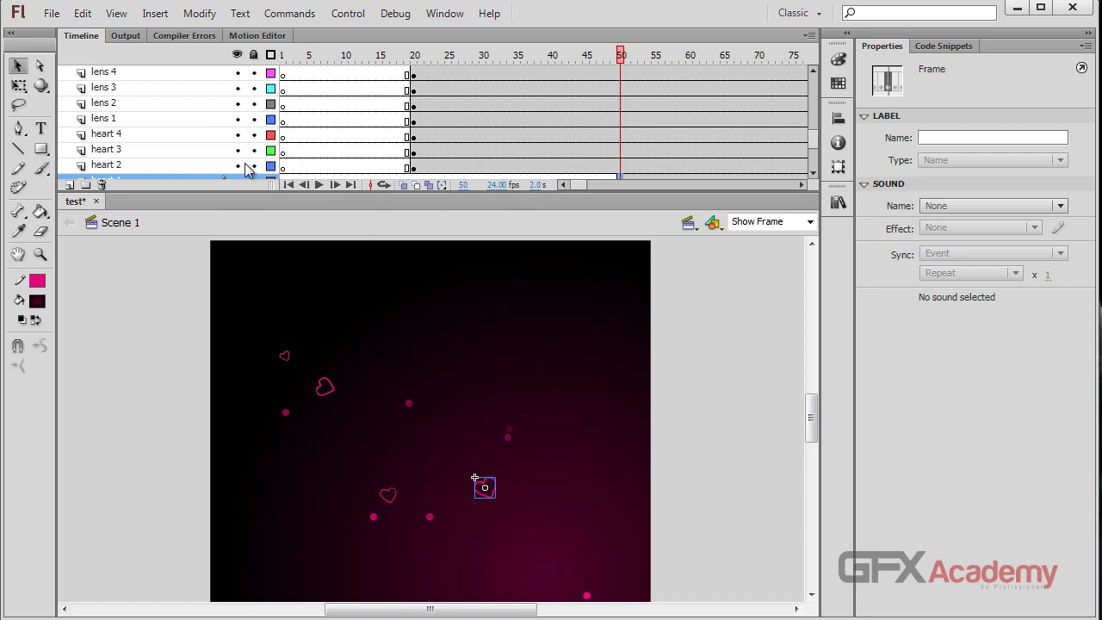
scroll(245, 170, "down", 1)
left_click(186, 146)
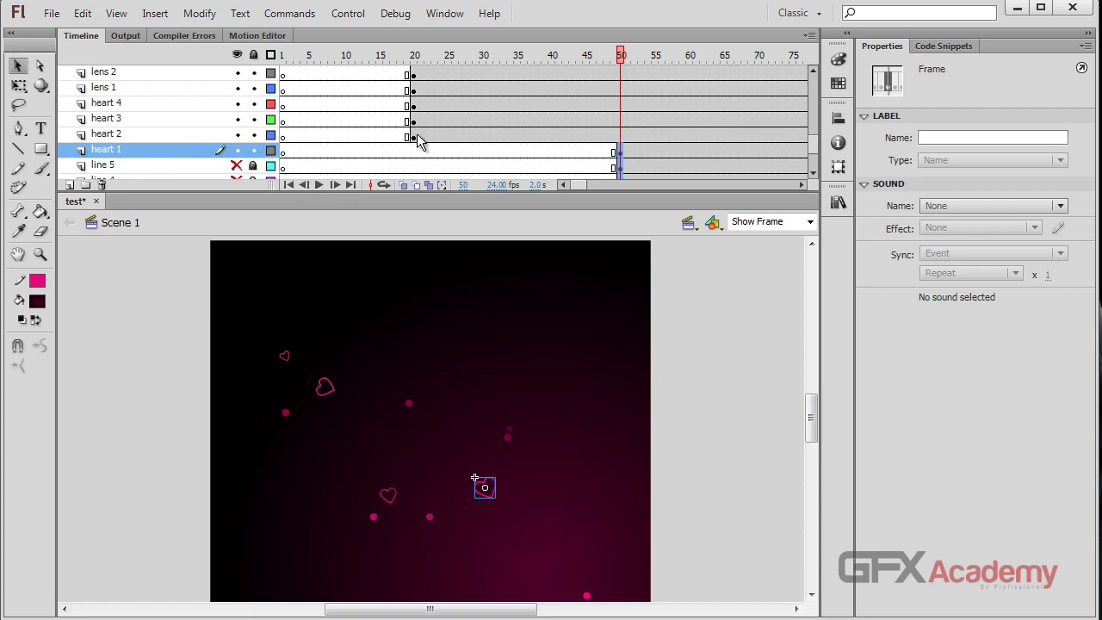
left_click_drag(414, 137, 625, 98)
mouse_move(622, 55)
left_mouse_down()
mouse_move(400, 55)
mouse_move(654, 60)
mouse_move(548, 65)
mouse_move(622, 69)
left_mouse_up()
left_click(321, 355)
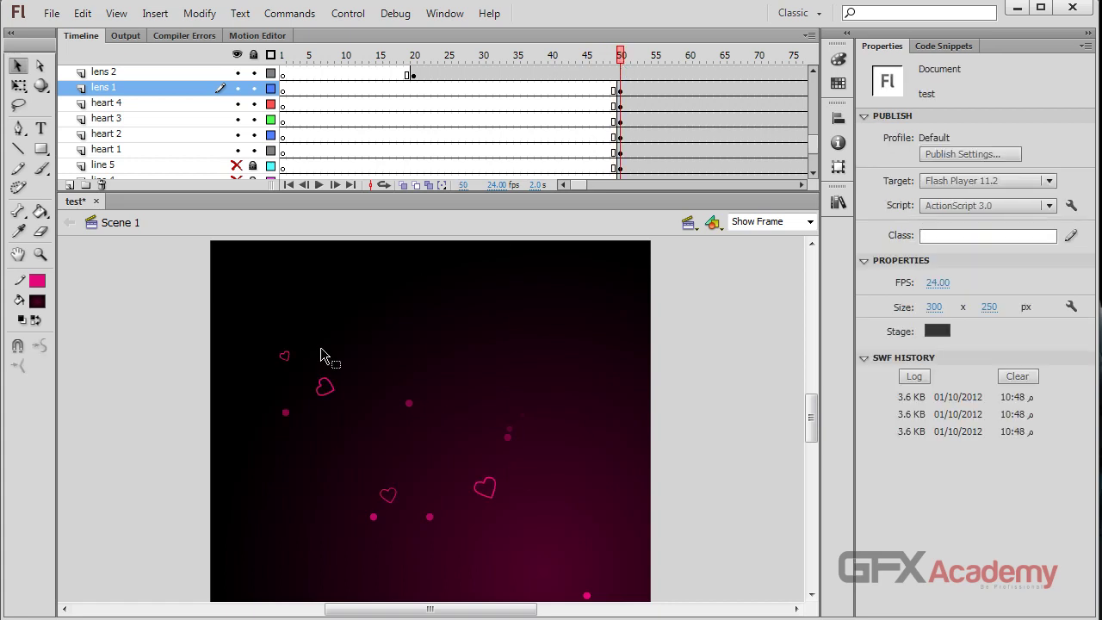
- Check which layers hold the dot and the heart, and move the lens 1 keyframe back to frame 20
left_click(287, 413)
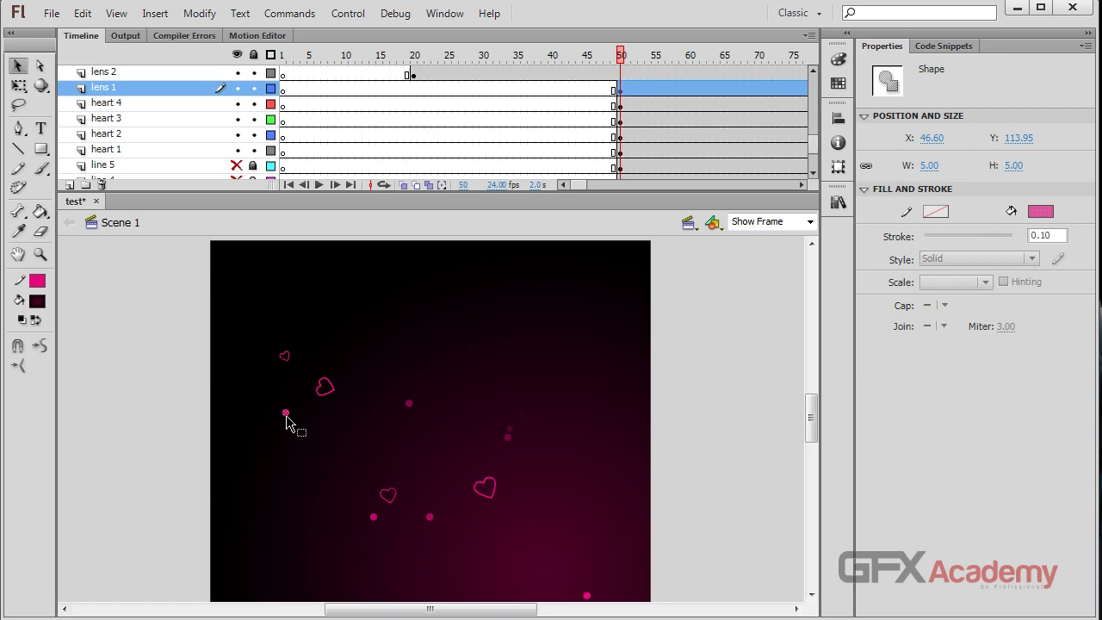
left_click(329, 395)
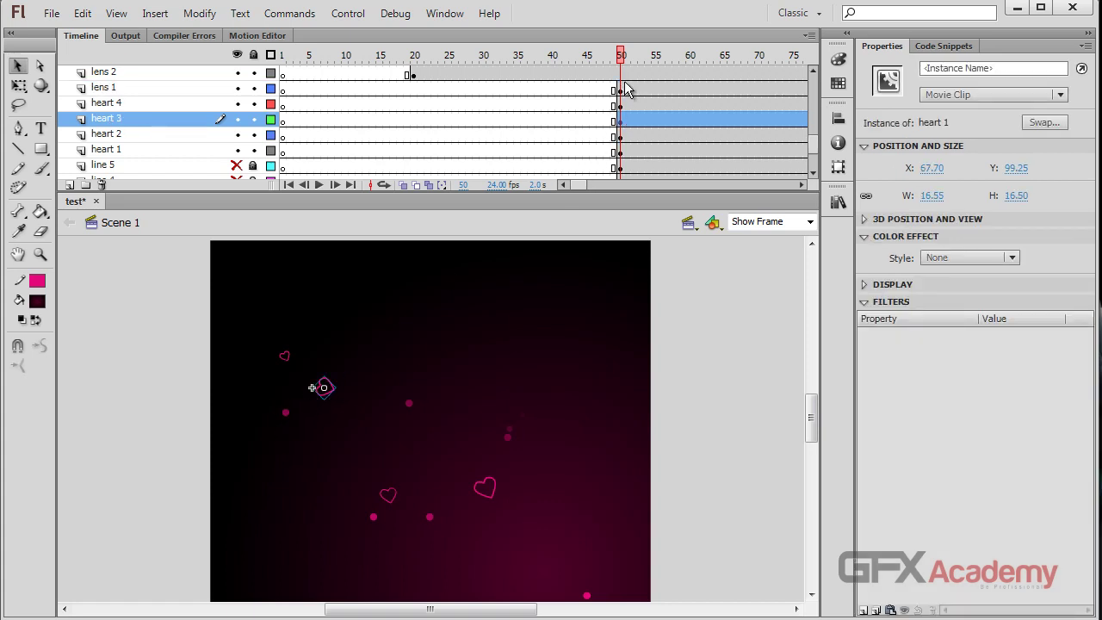
left_click(626, 55)
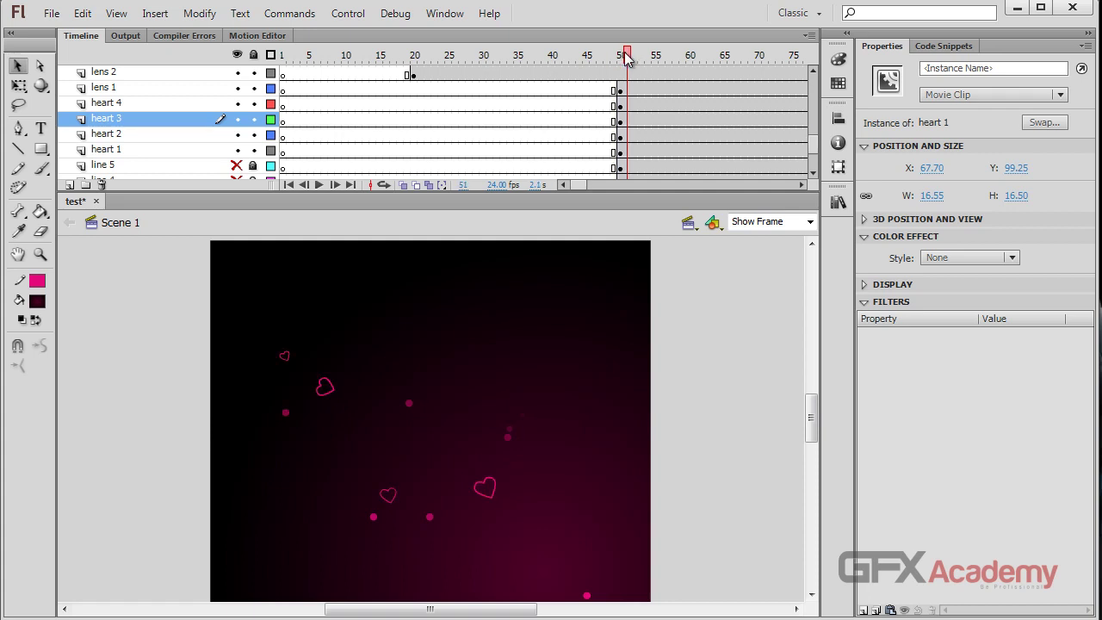
left_click(157, 164)
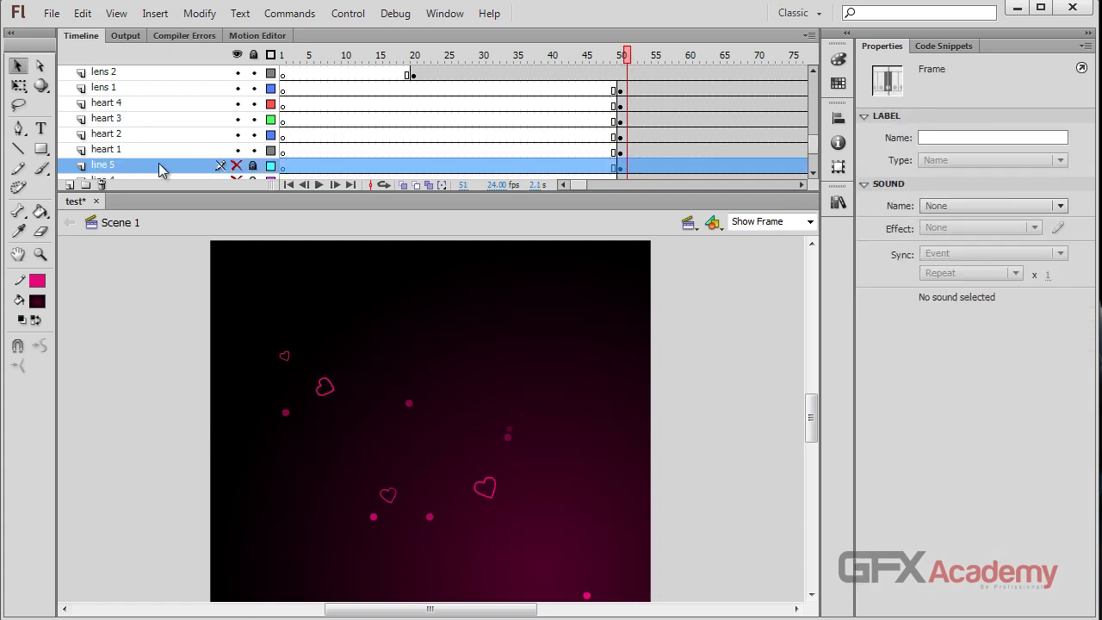
left_click(150, 89)
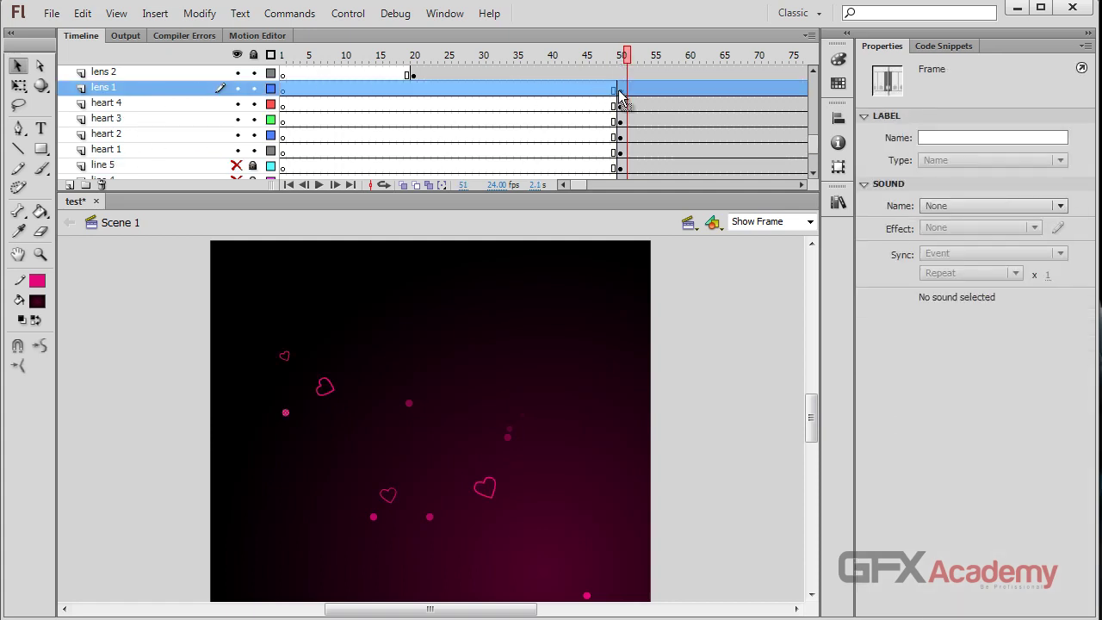
left_click(619, 92)
left_click_drag(620, 88, 413, 67)
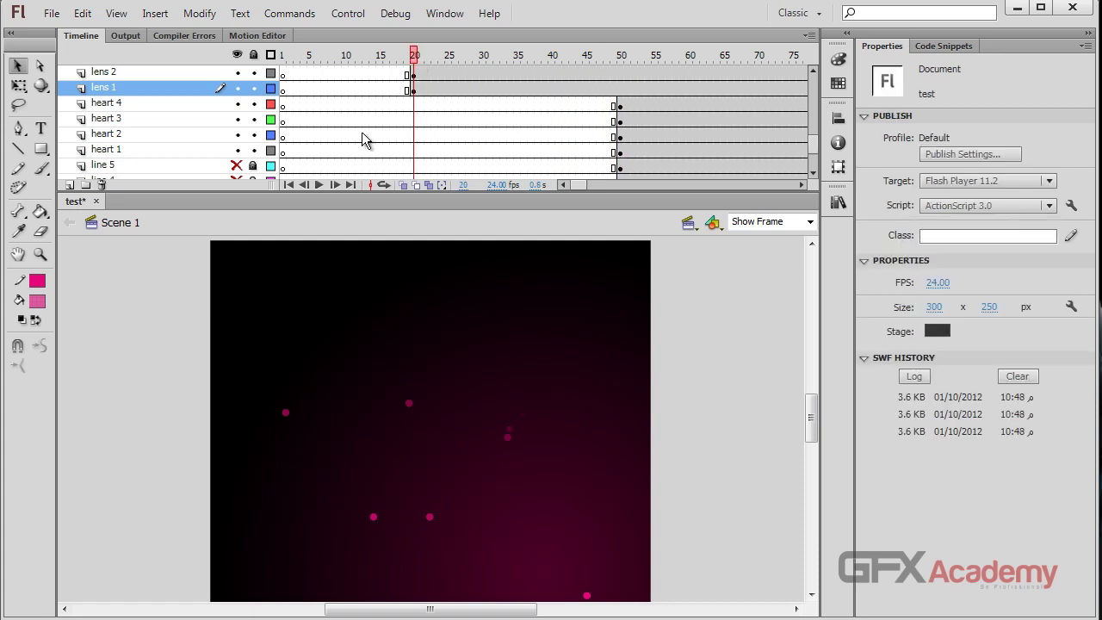
- Lock the heart 1 to heart 4 layers
scroll(362, 134, "up", 1)
scroll(302, 155, "down", 2)
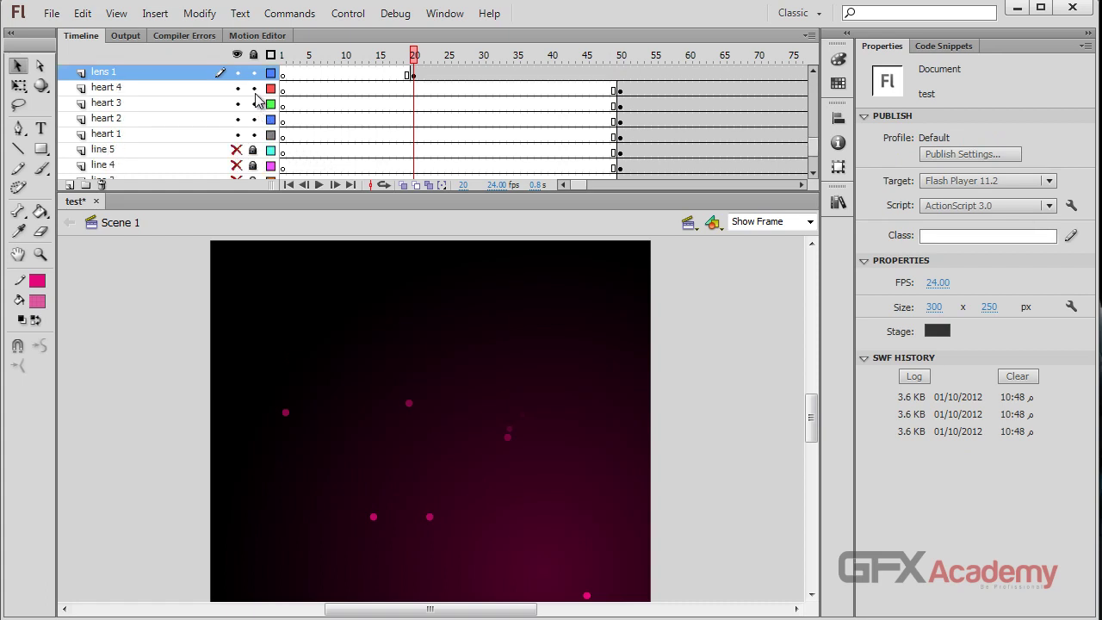
left_click_drag(254, 89, 255, 149)
- Lock the hidden decor, girl and rose layers, leaving the lens layers unlocked
scroll(259, 142, "up", 3)
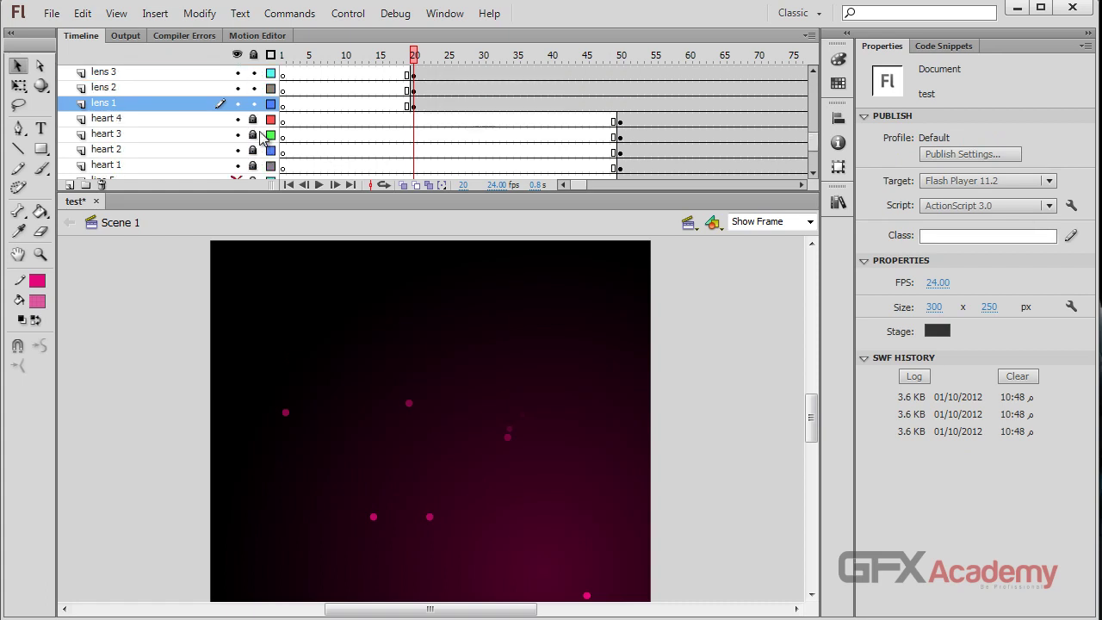
scroll(262, 137, "up", 5)
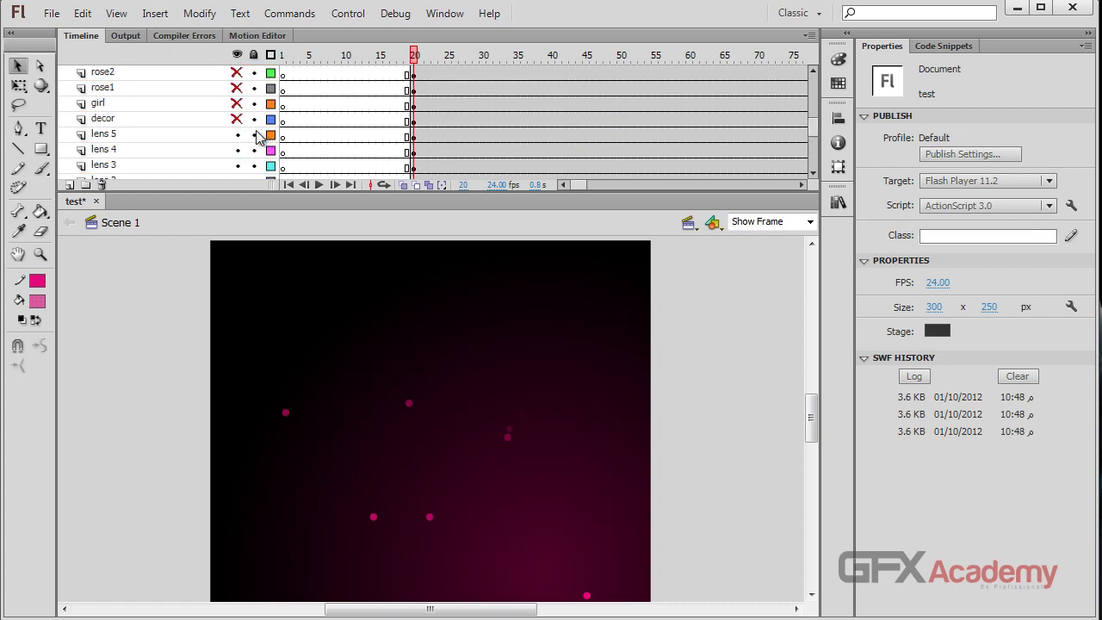
left_click_drag(254, 87, 258, 54)
scroll(258, 99, "up", 5)
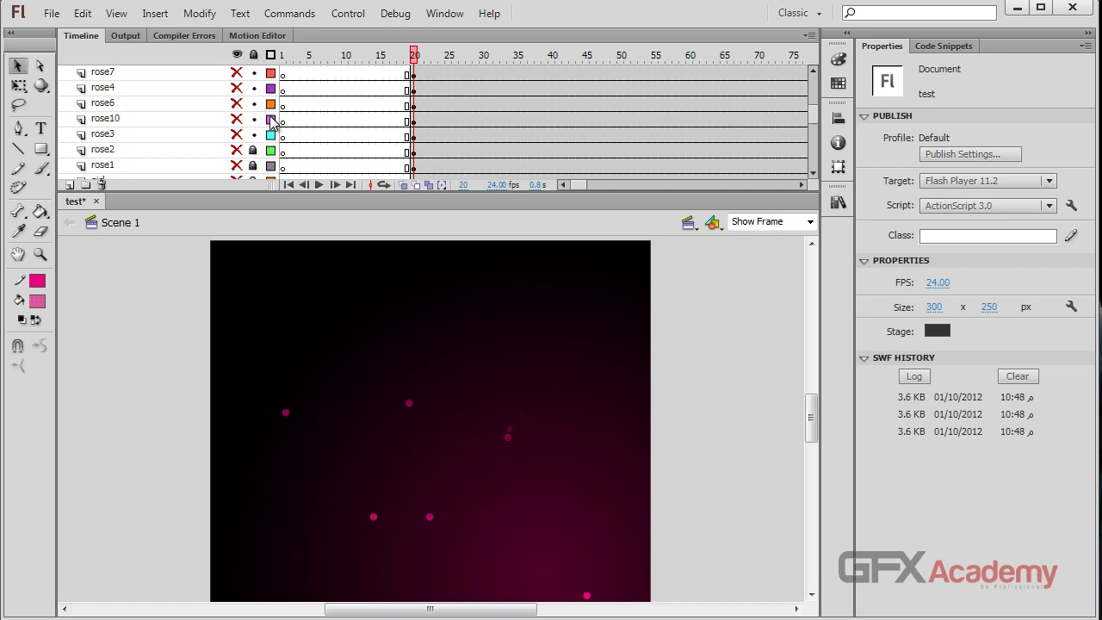
left_click_drag(254, 136, 255, 72)
scroll(266, 175, "down", 5)
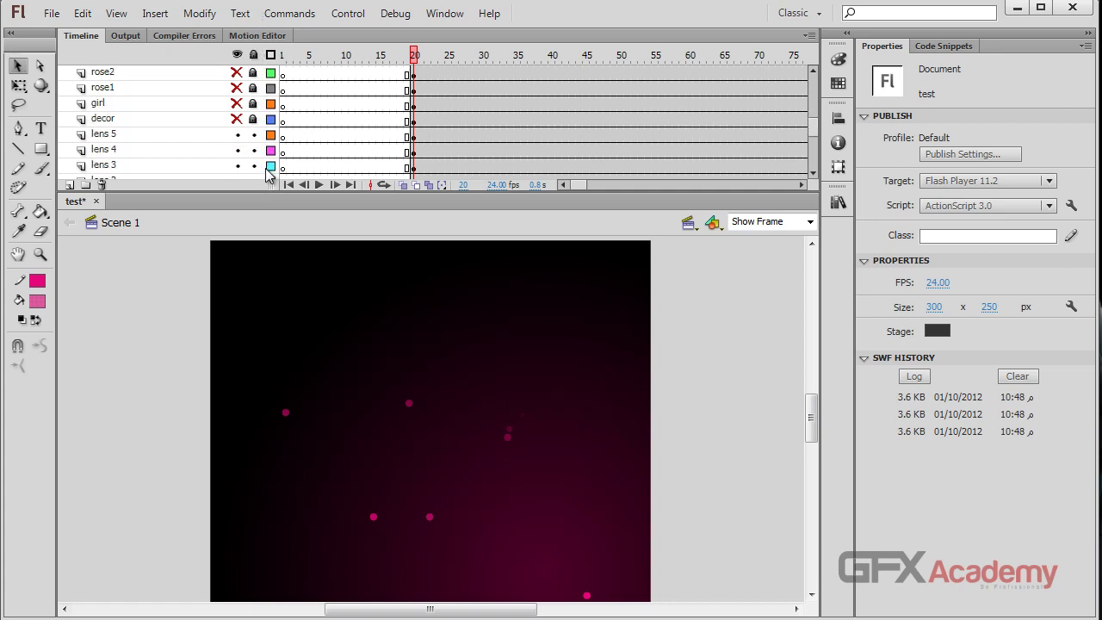
- Lower the fill opacity of the lens 5 dot at the stage's bottom edge in two successive adjustments
scroll(258, 129, "down", 3)
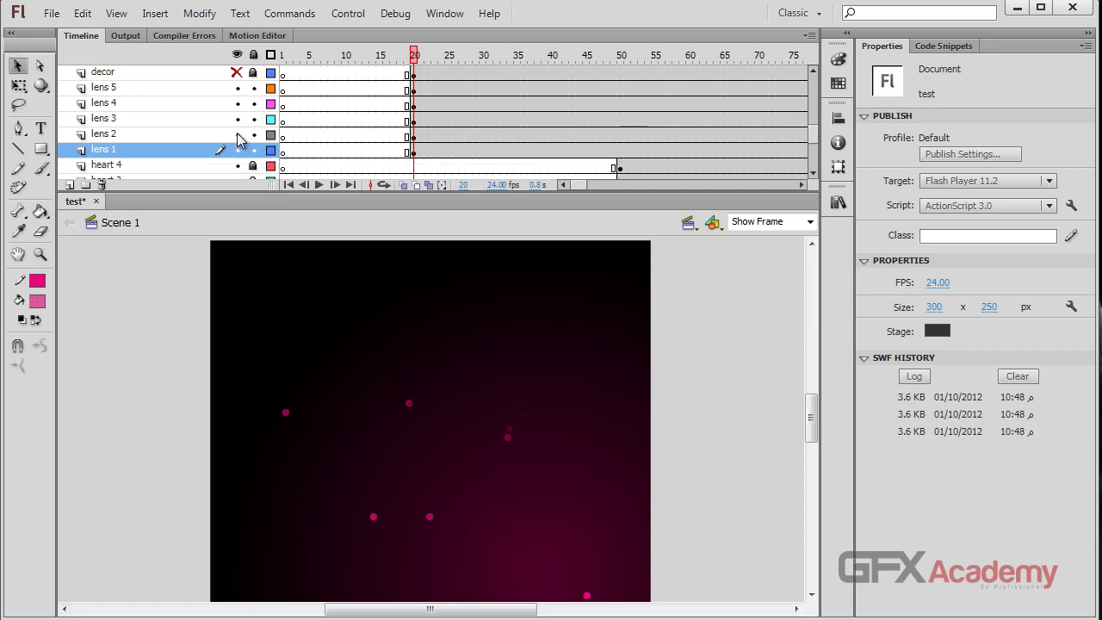
scroll(327, 147, "down", 2)
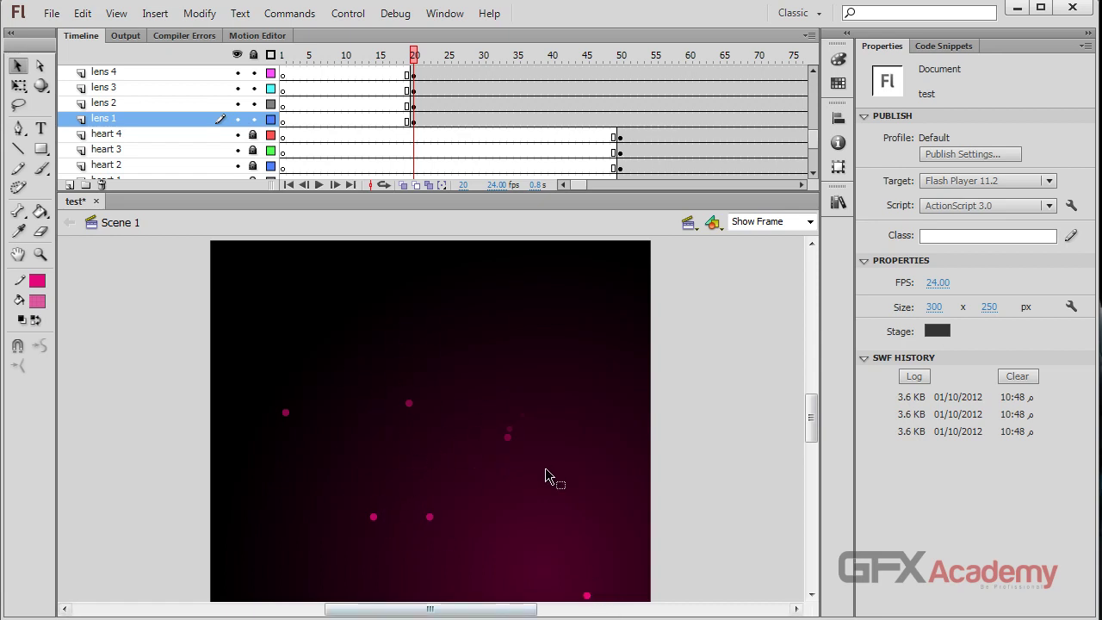
left_click(587, 596)
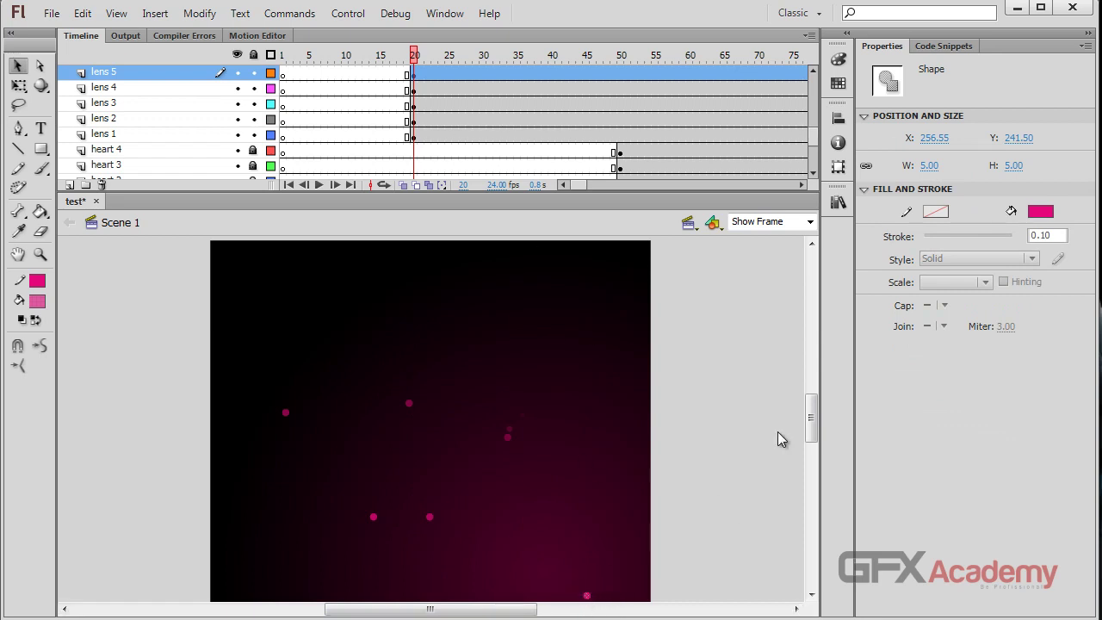
left_click(1037, 216)
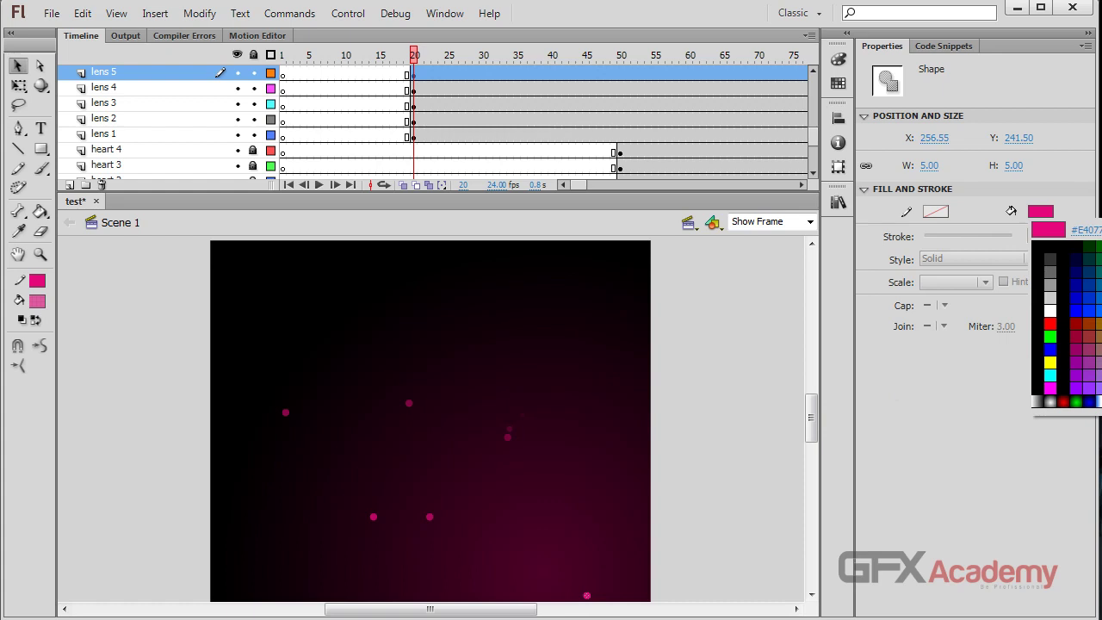
key("Return")
left_click(704, 491)
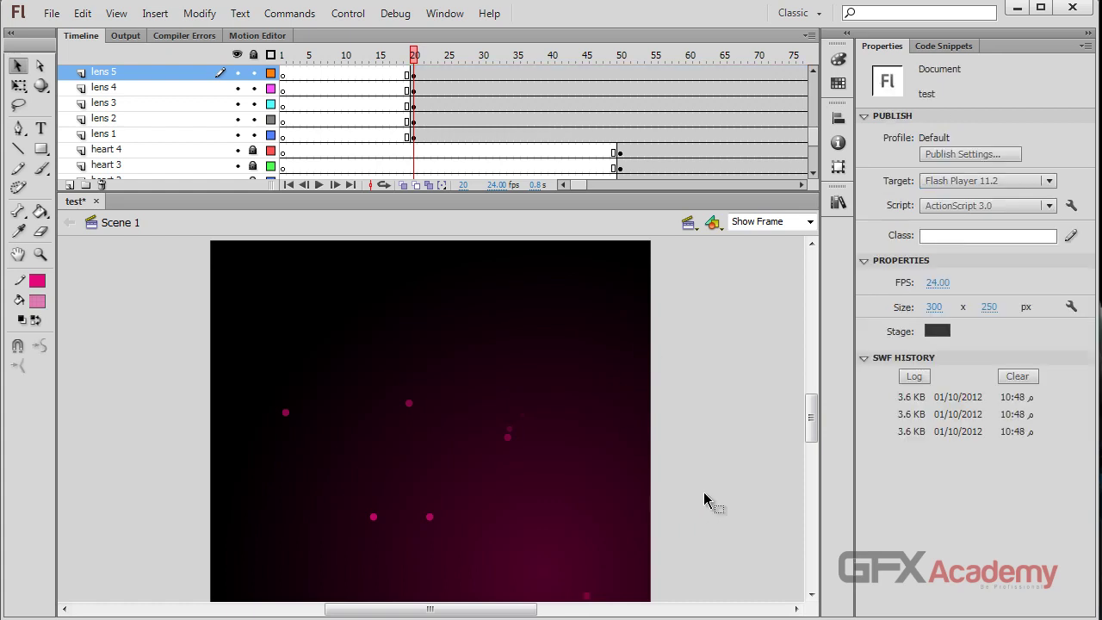
left_click(588, 599)
left_click(1040, 211)
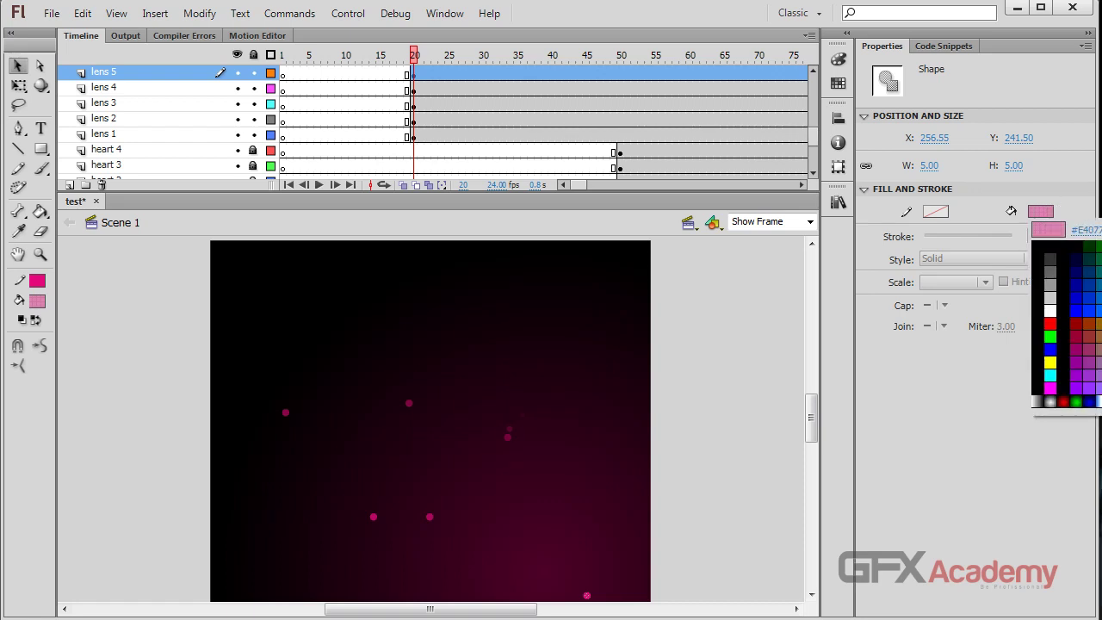
key("Escape")
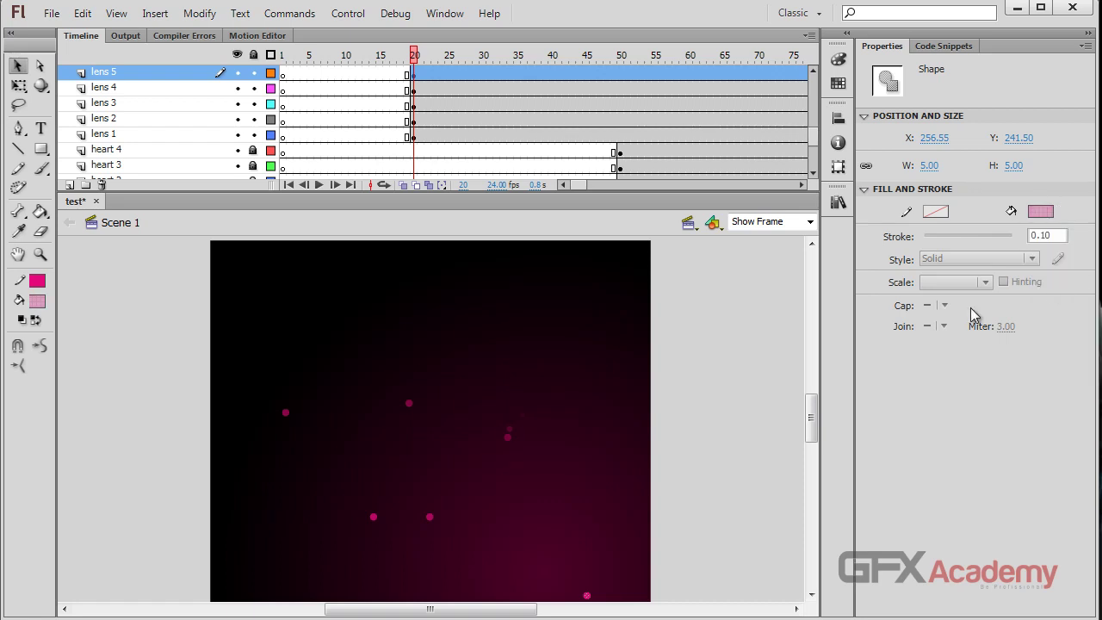
left_click(766, 342)
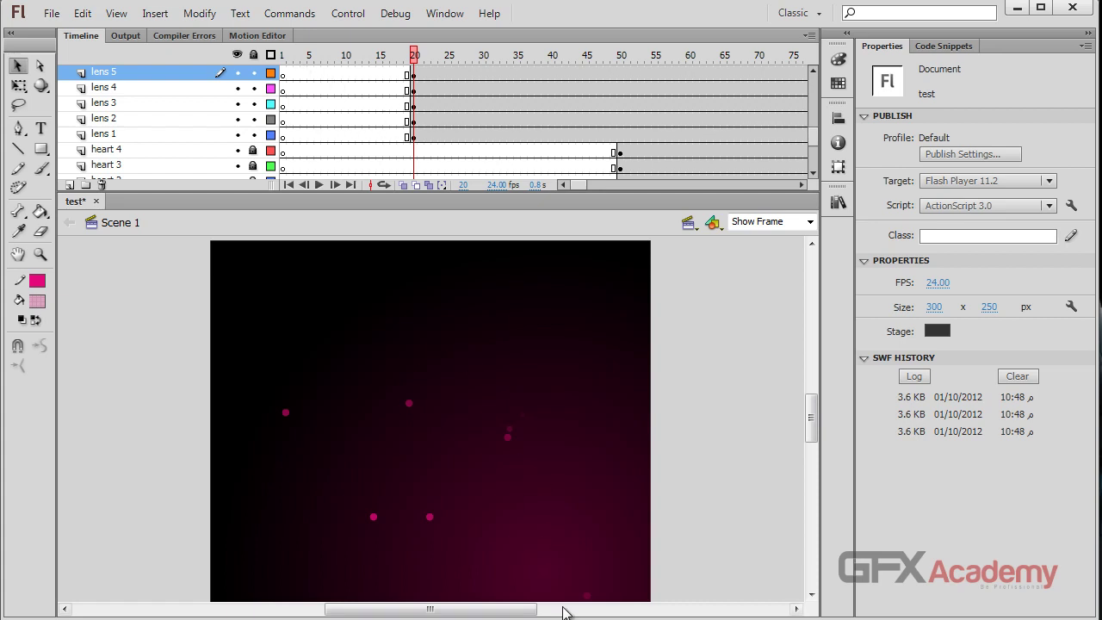
- Move the layer of the dot at the stage's bottom edge directly above heart 4 and rename it lens 1
left_click(586, 596)
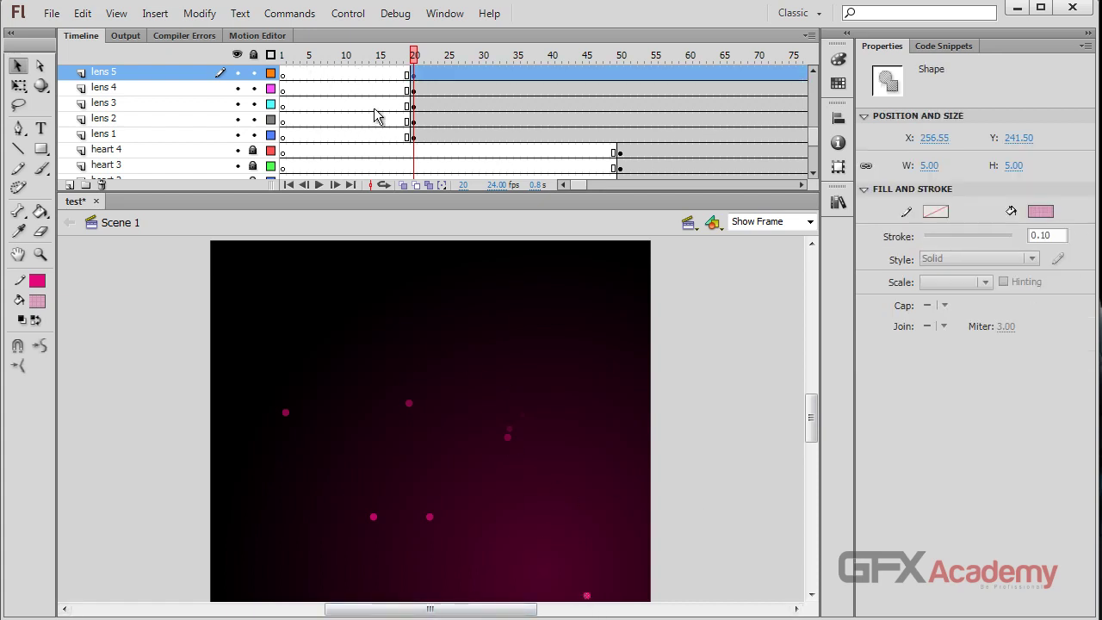
scroll(423, 133, "up", 2)
scroll(136, 103, "down", 1)
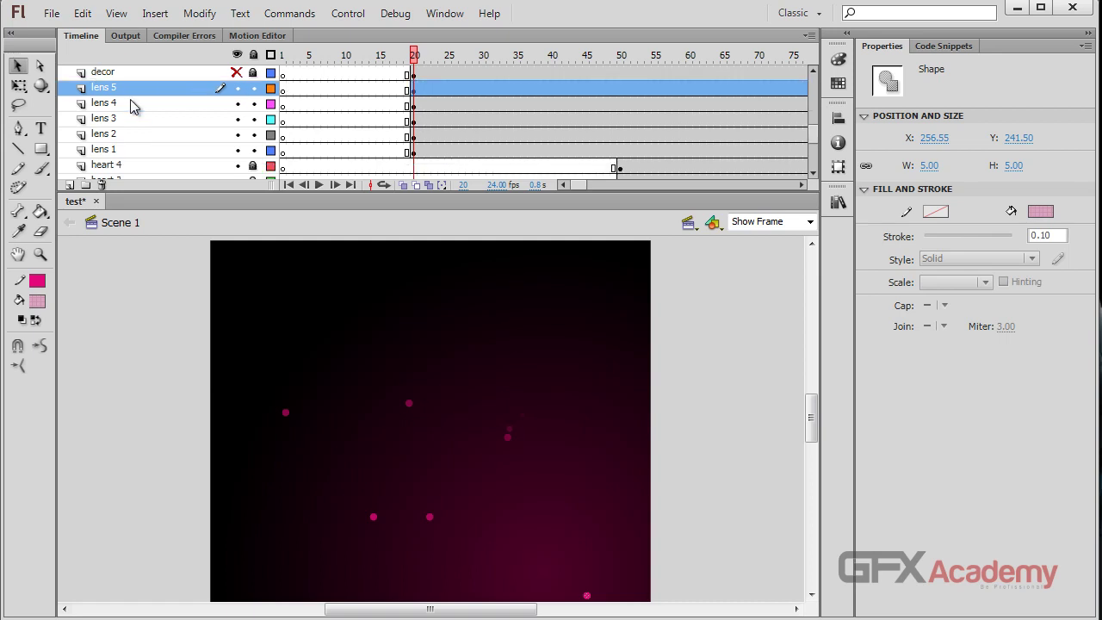
left_click_drag(138, 89, 135, 158)
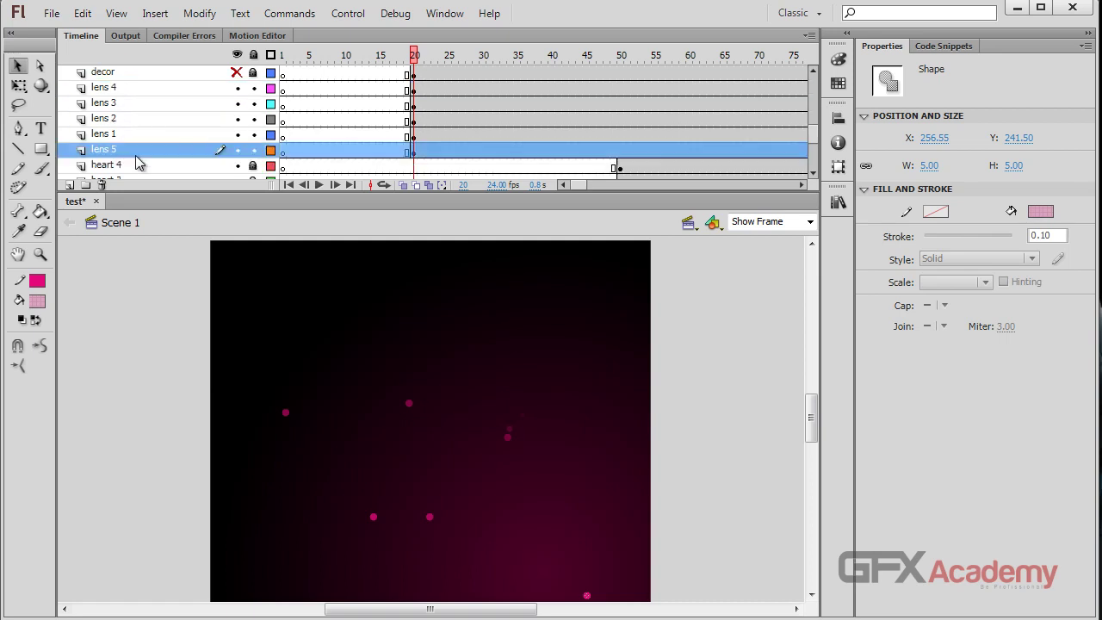
double_click(124, 150)
left_click(122, 150)
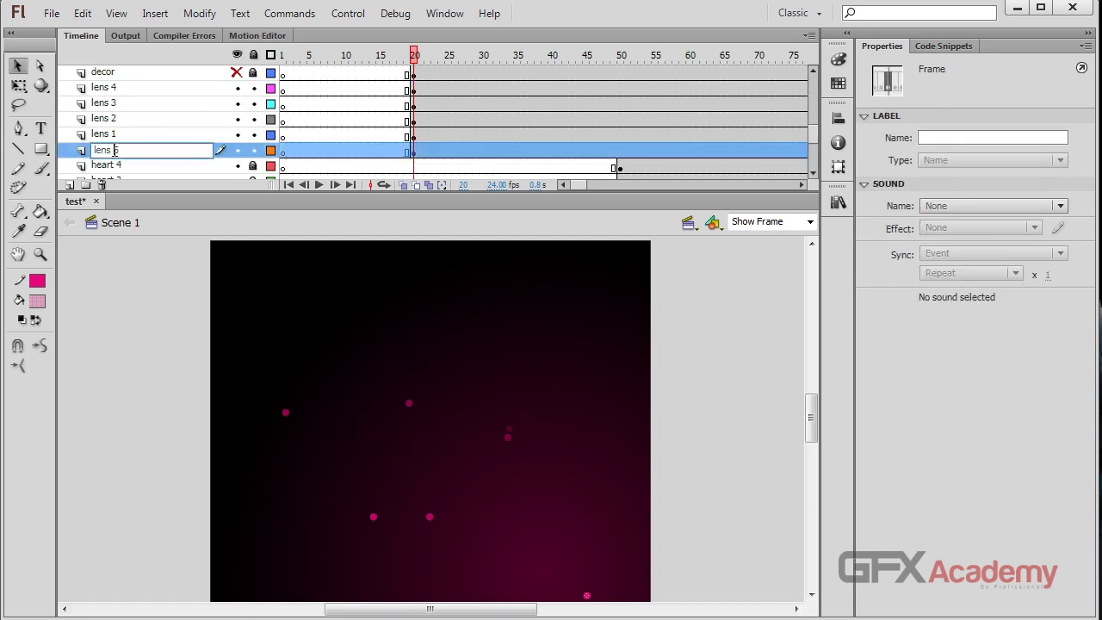
type("1")
key("Return")
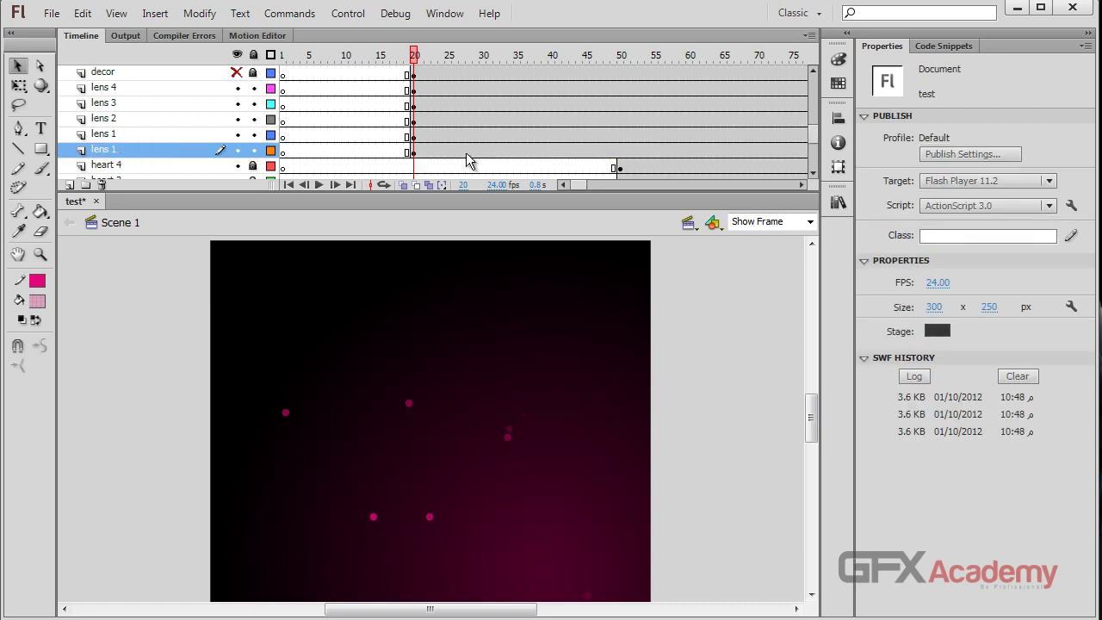
- Insert a keyframe at frame 25 on the lens 1 layer directly above heart 4, leaving its fill colour as it is
left_click(465, 152)
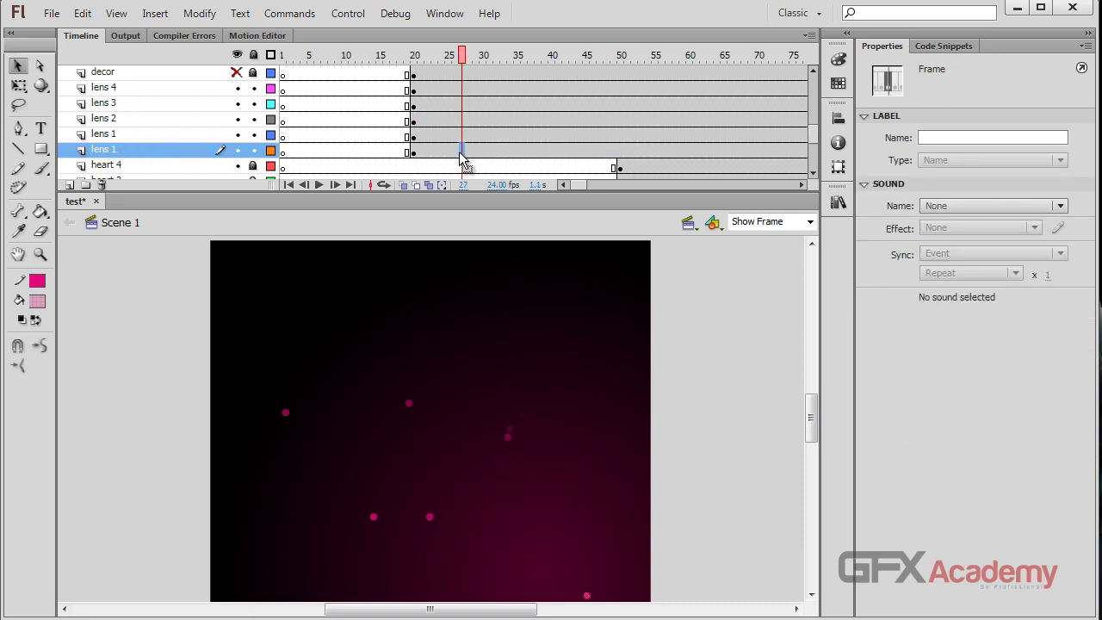
left_click(450, 152)
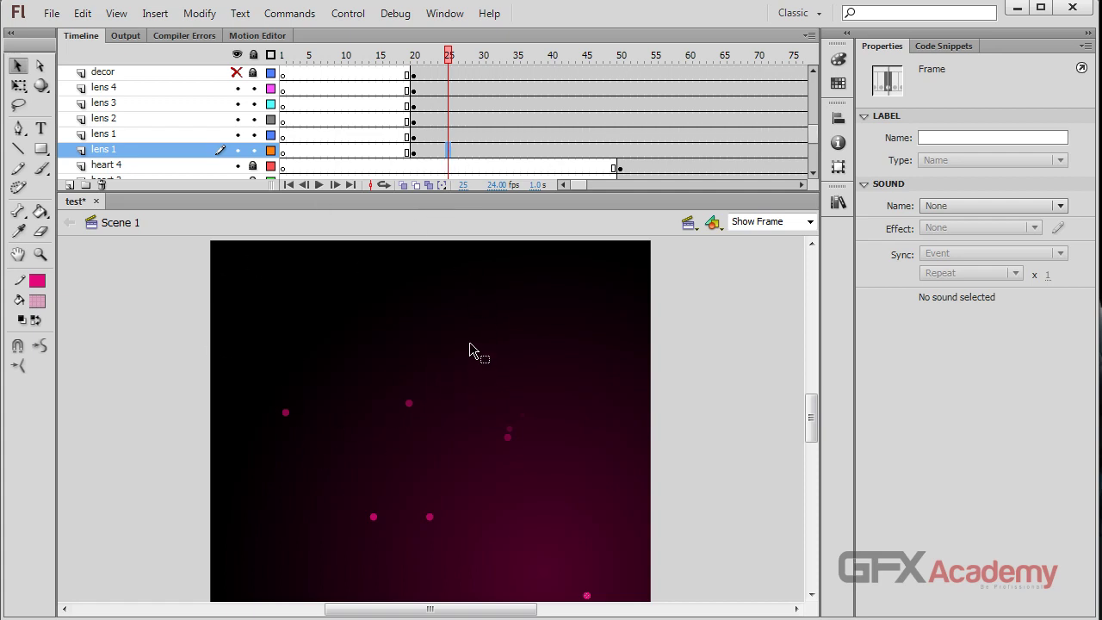
key("F6")
key("ctrl+a")
left_click(1040, 210)
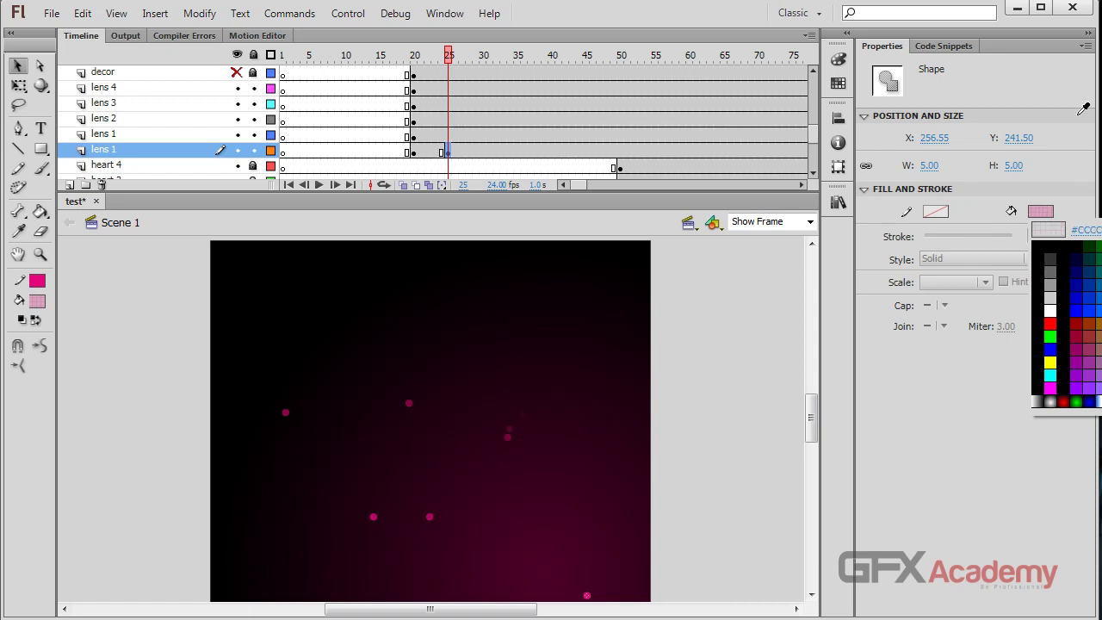
key("Escape")
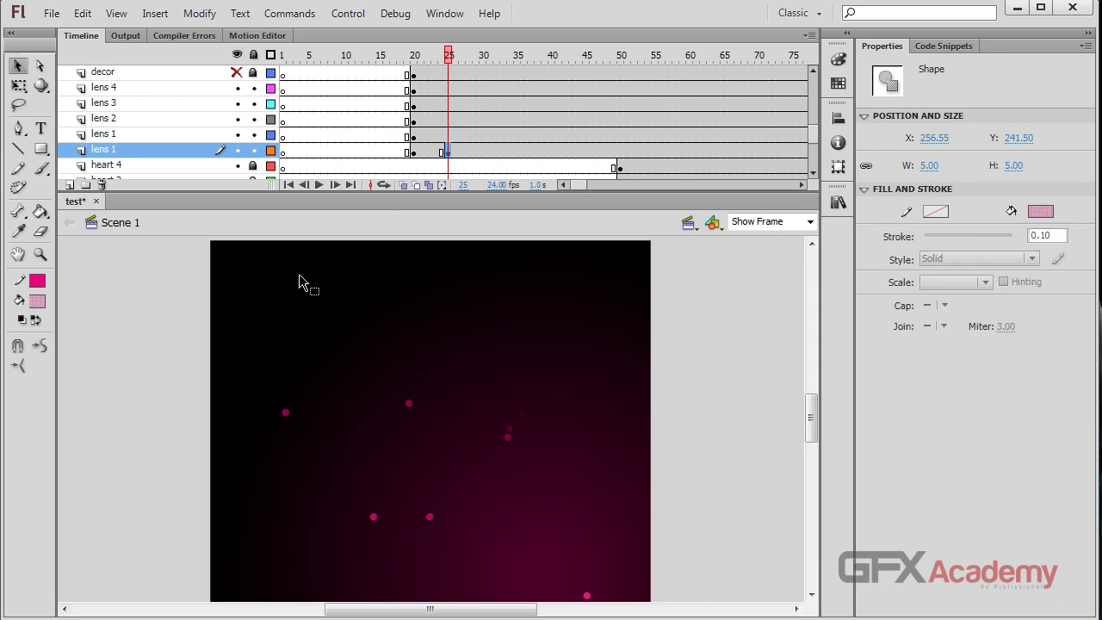
- Make the dot's fill fully transparent at frame 20 of the lens 1 layer directly above heart 4
left_click(414, 152)
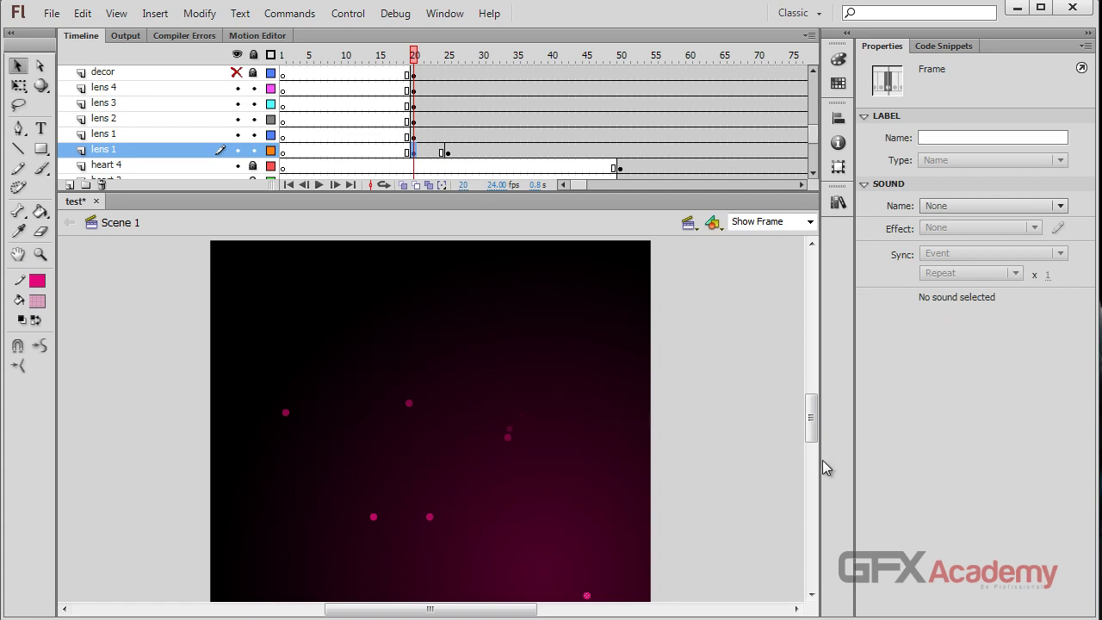
key("ctrl+a")
left_click(1040, 211)
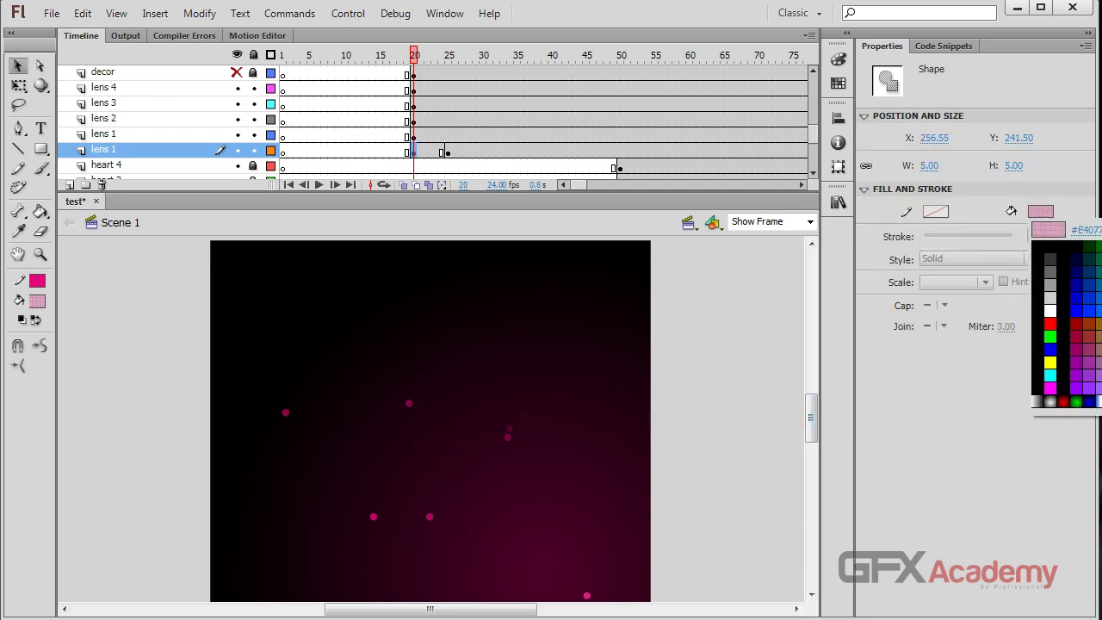
left_click(1099, 229)
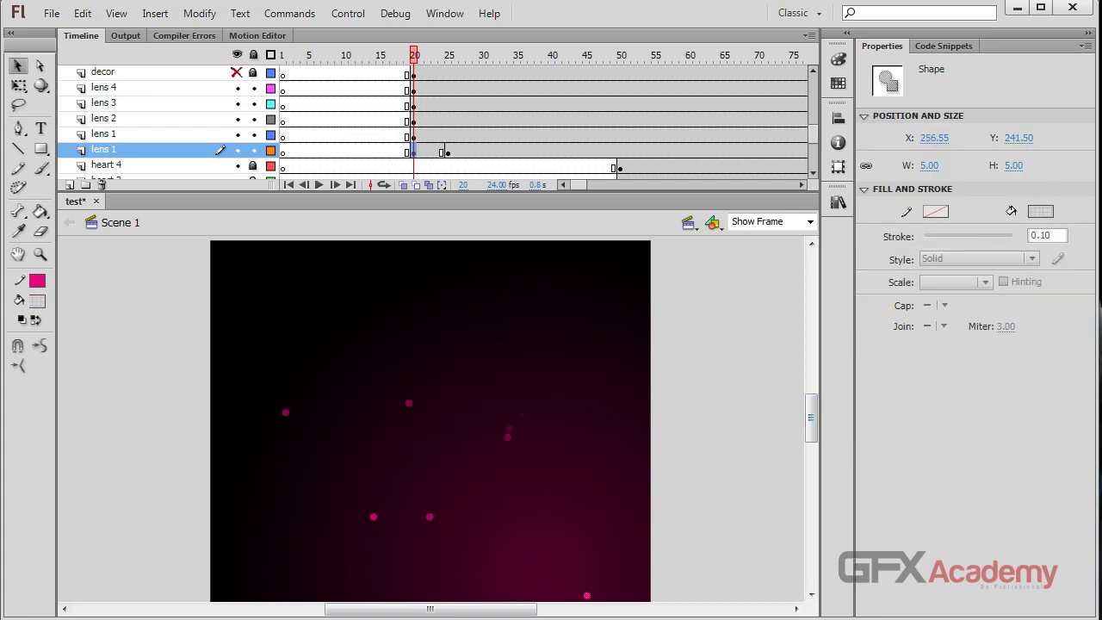
- Create a shape tween between frames 20 and 25 of that lens 1 layer and lower its ease value
right_click(428, 151)
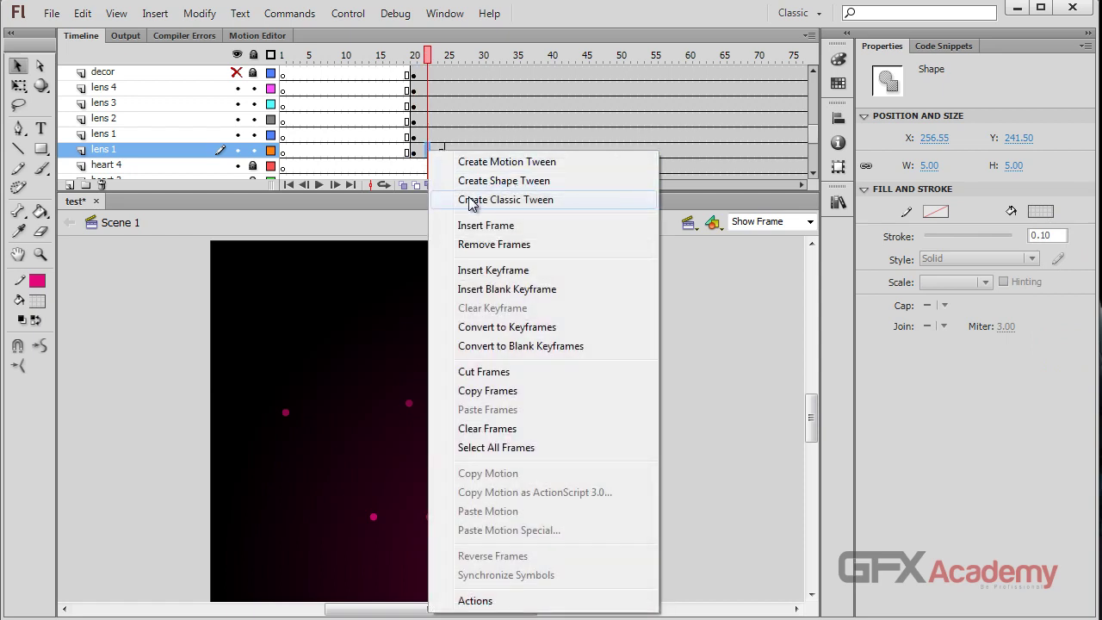
left_click(475, 181)
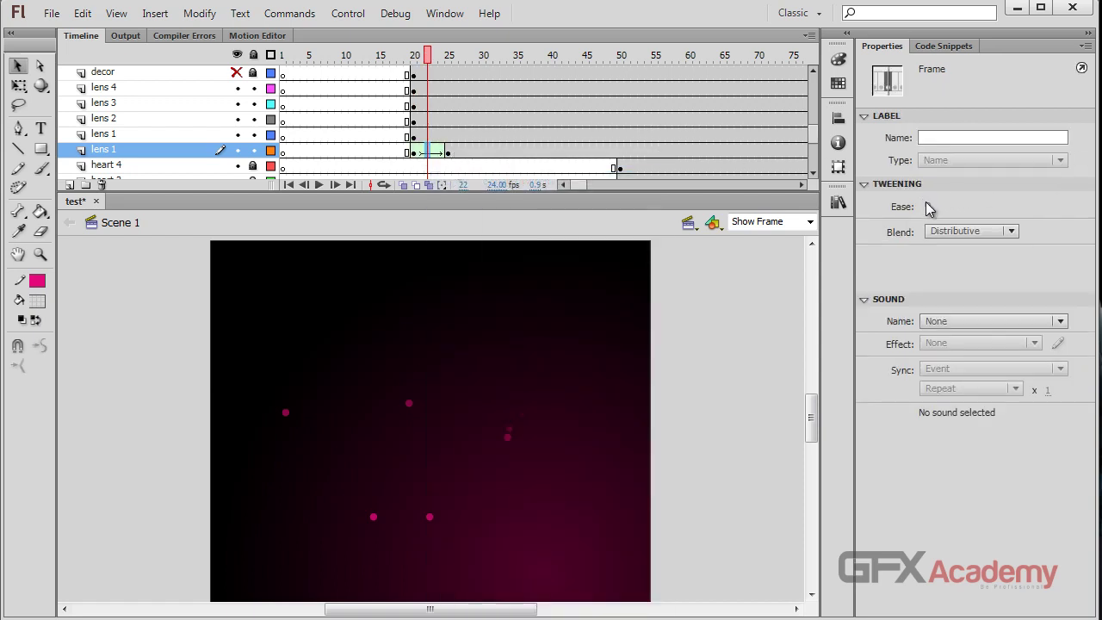
left_click_drag(927, 207, 648, 211)
mouse_move(427, 57)
left_mouse_down()
mouse_move(418, 57)
mouse_move(443, 56)
mouse_move(426, 57)
left_mouse_up()
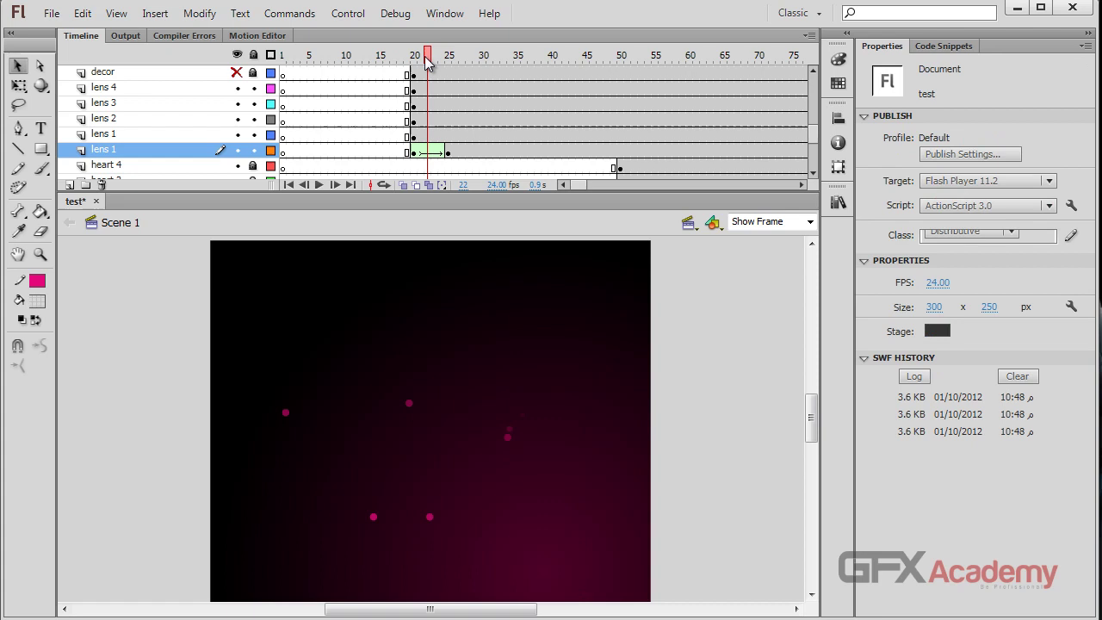
- Lock the tweened lens 1 layer and check which dots belong to each of the other lens layers
left_click(415, 136)
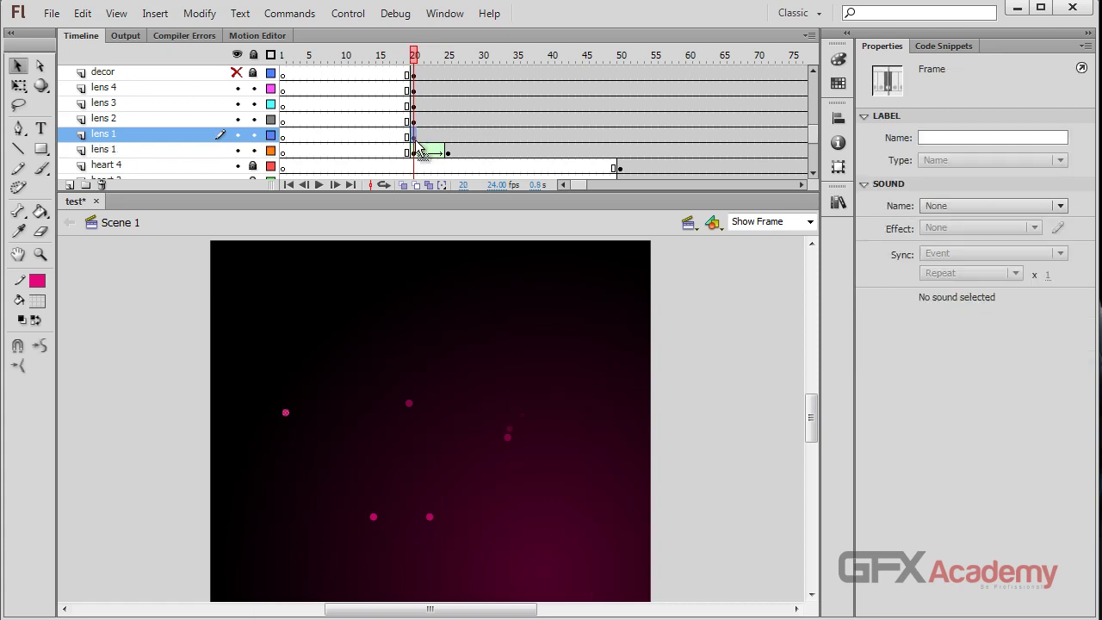
left_click(253, 152)
left_click(196, 138)
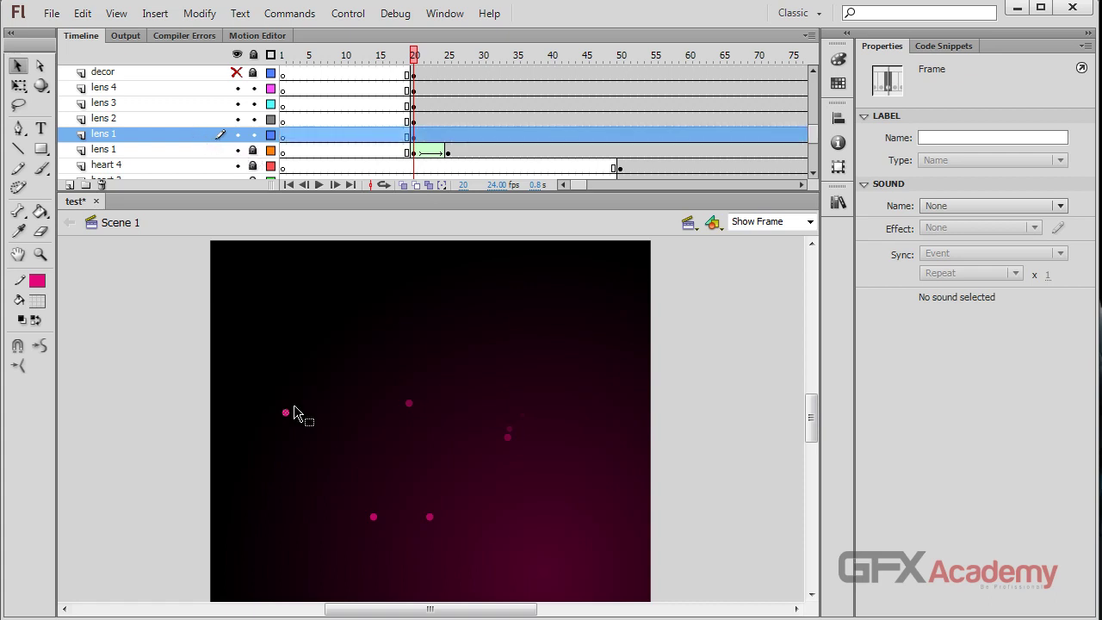
left_click(170, 119)
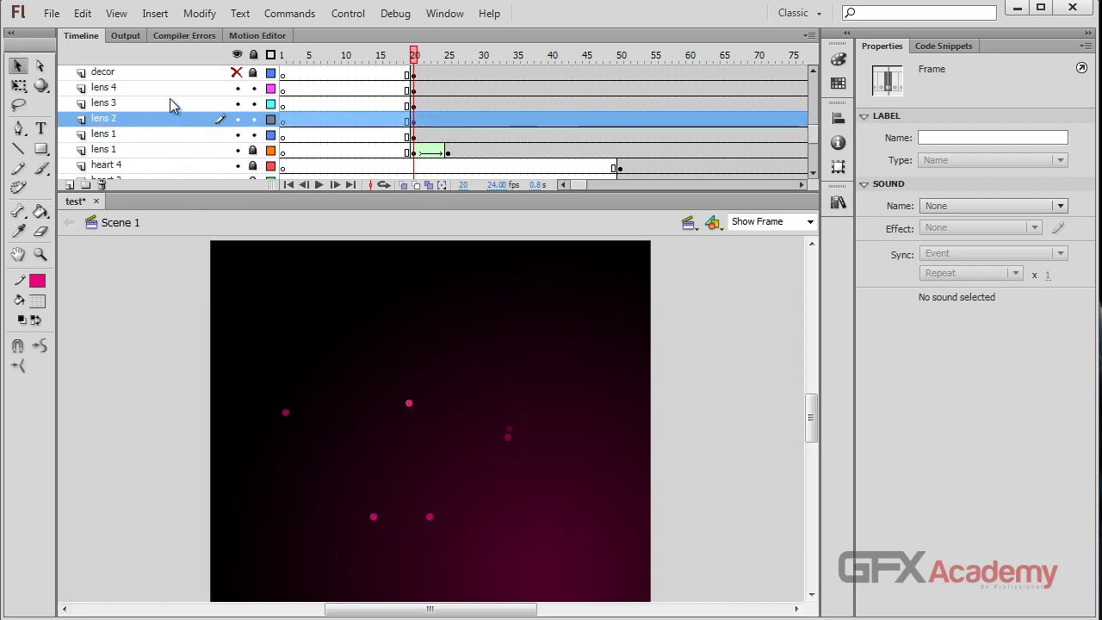
left_click(170, 101)
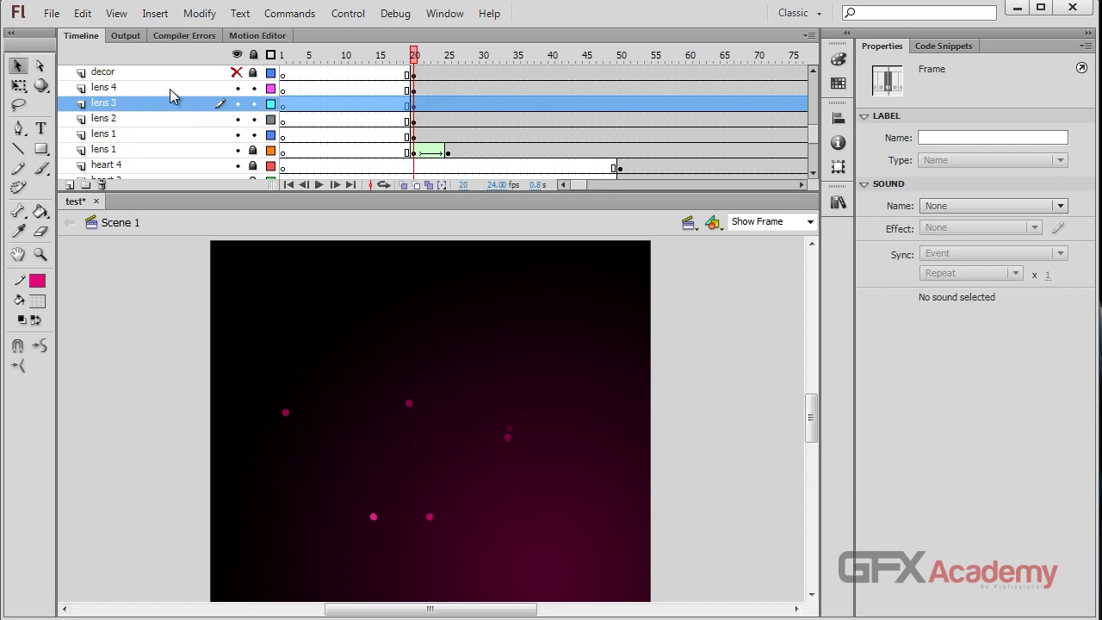
left_click(170, 88)
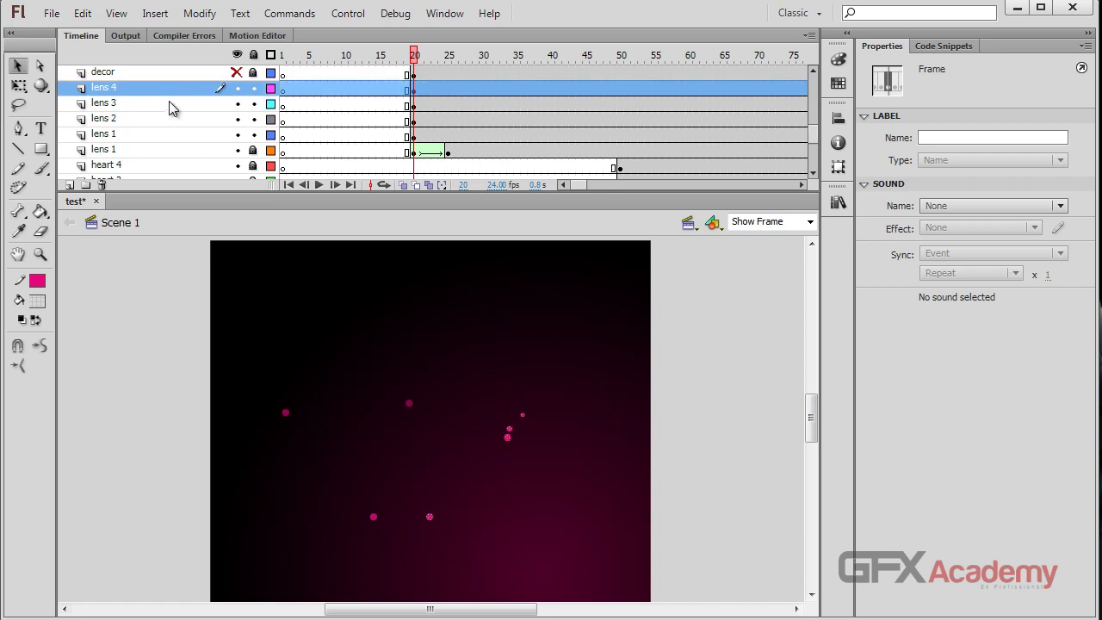
left_click(169, 103)
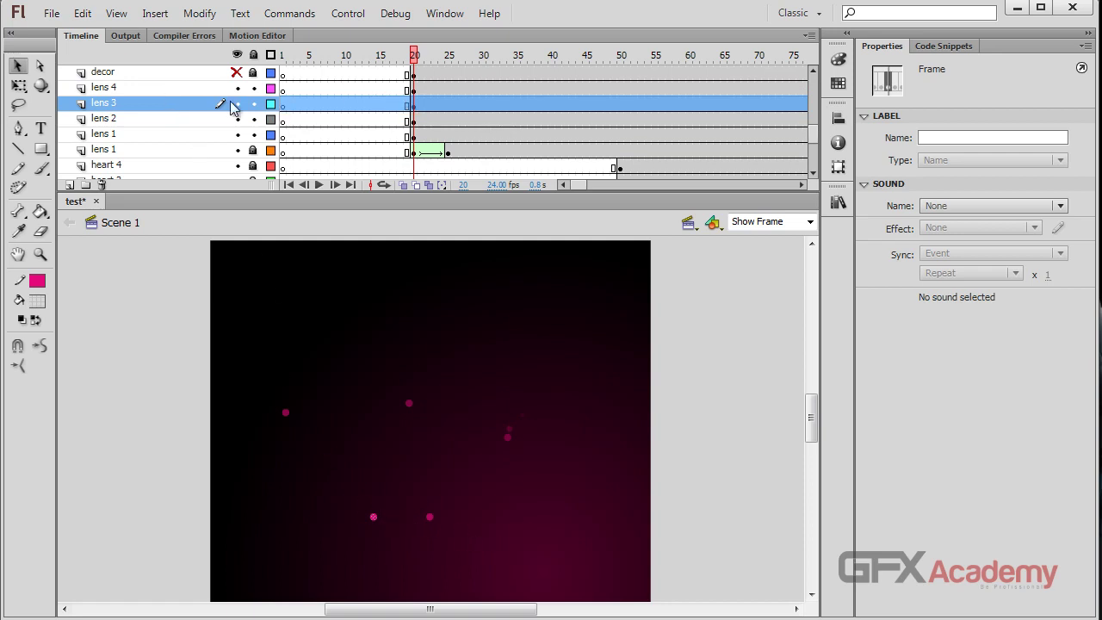
- Move the lens 3 layer directly above the locked lens 1 layer, rename it lens 2 and save the file
left_click_drag(141, 103, 142, 145)
left_click(128, 120)
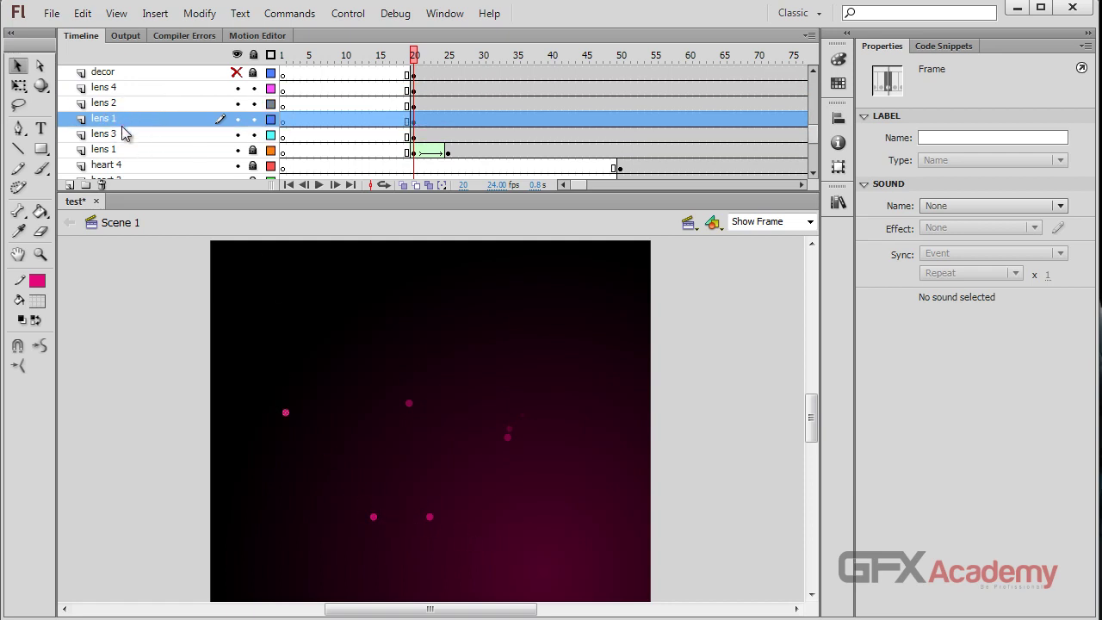
double_click(120, 134)
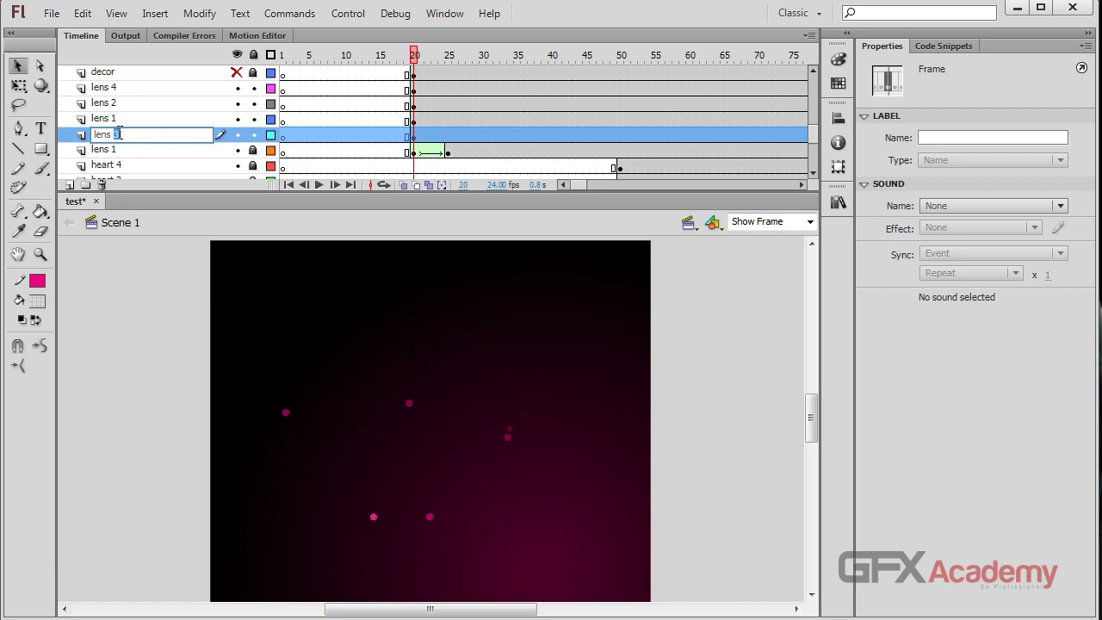
type("2")
key("Return")
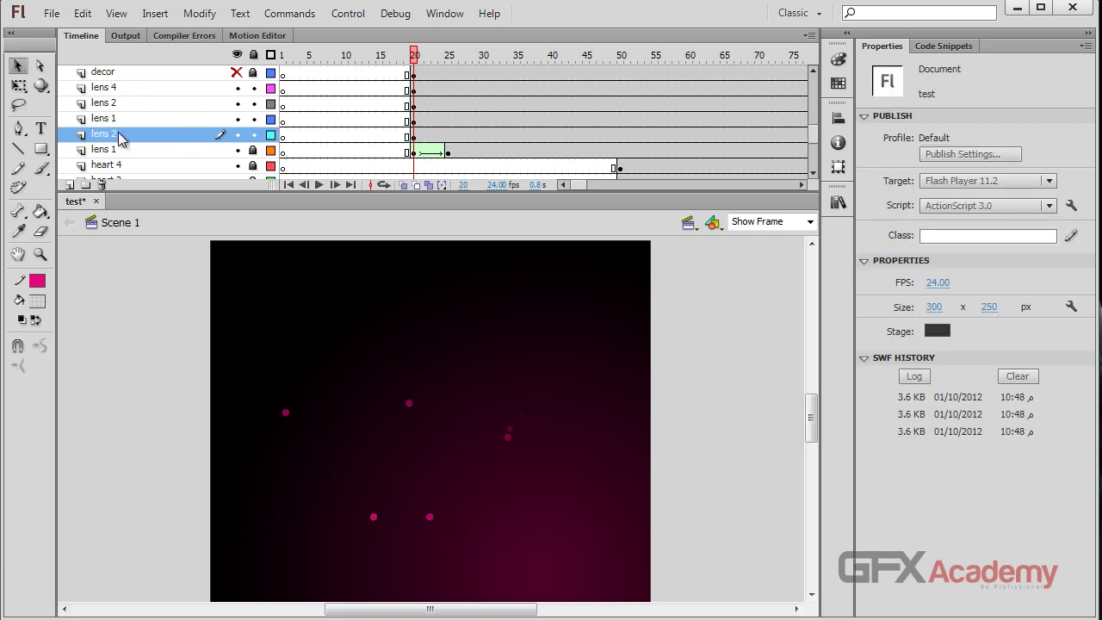
key("ctrl+s")
- On the lens 2 layer above the locked lens 1, move the starting keyframe to frame 25 and insert a keyframe at frame 30
left_click(416, 136)
left_click_drag(421, 140, 447, 136)
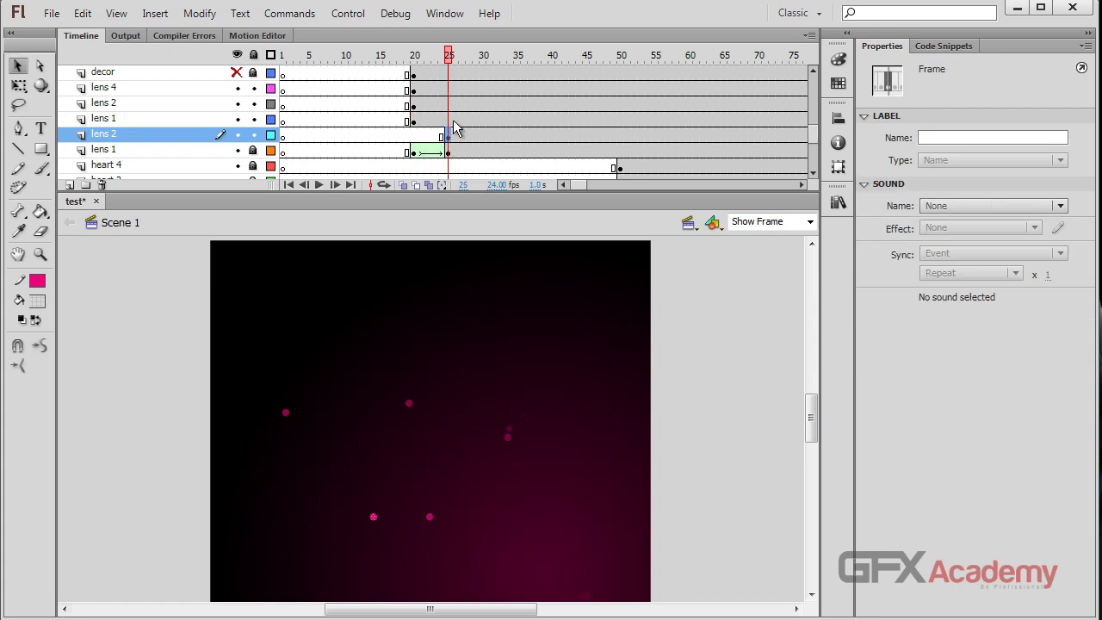
left_click(483, 135)
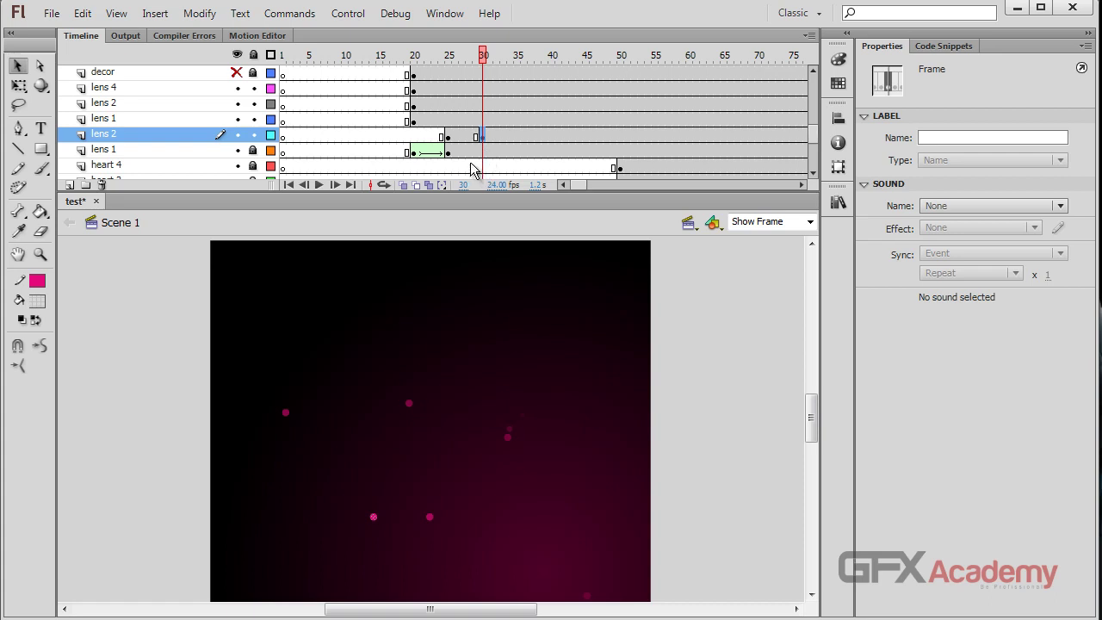
- Create a shape tween between frames 25 and 30 of the lens 2 layer and make its dot's fill transparent at frame 25
right_click(471, 136)
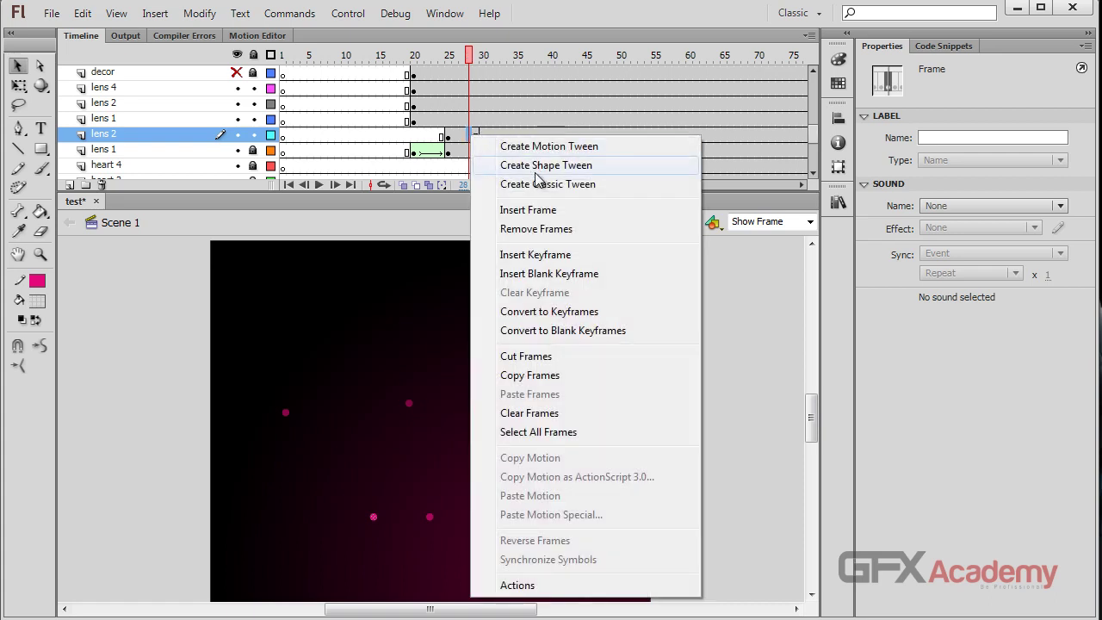
left_click(534, 164)
left_click(449, 139)
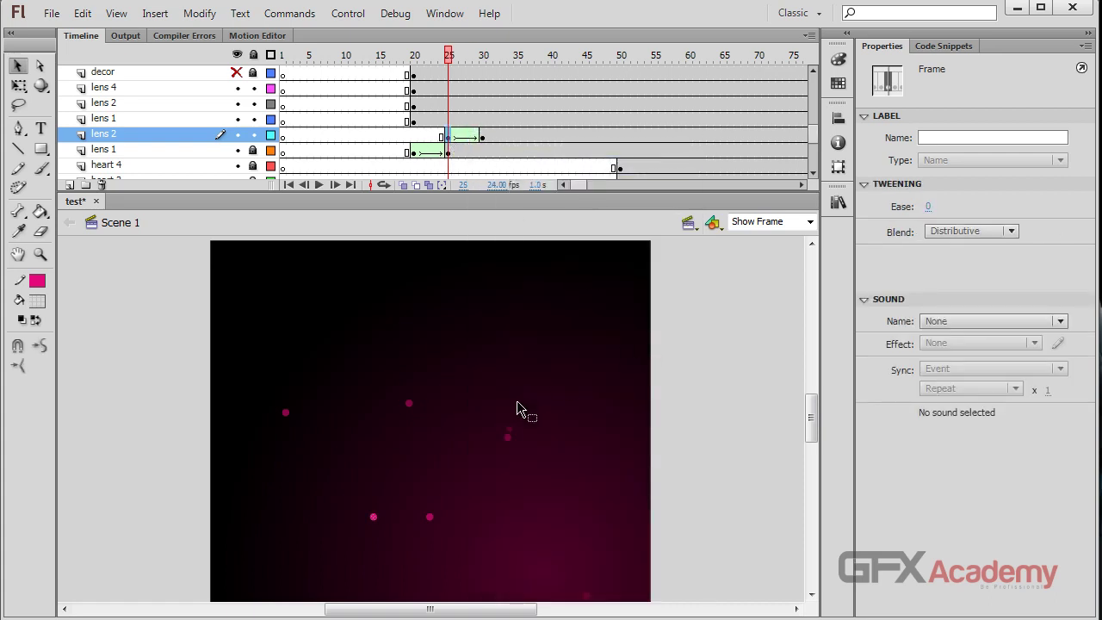
left_click(373, 517)
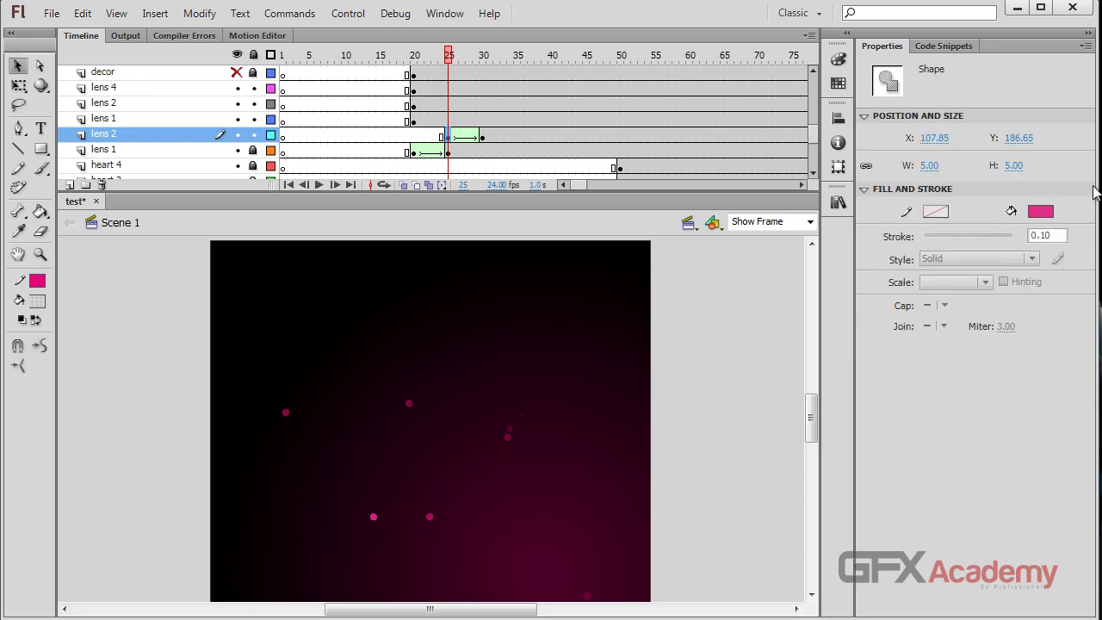
left_click(1040, 210)
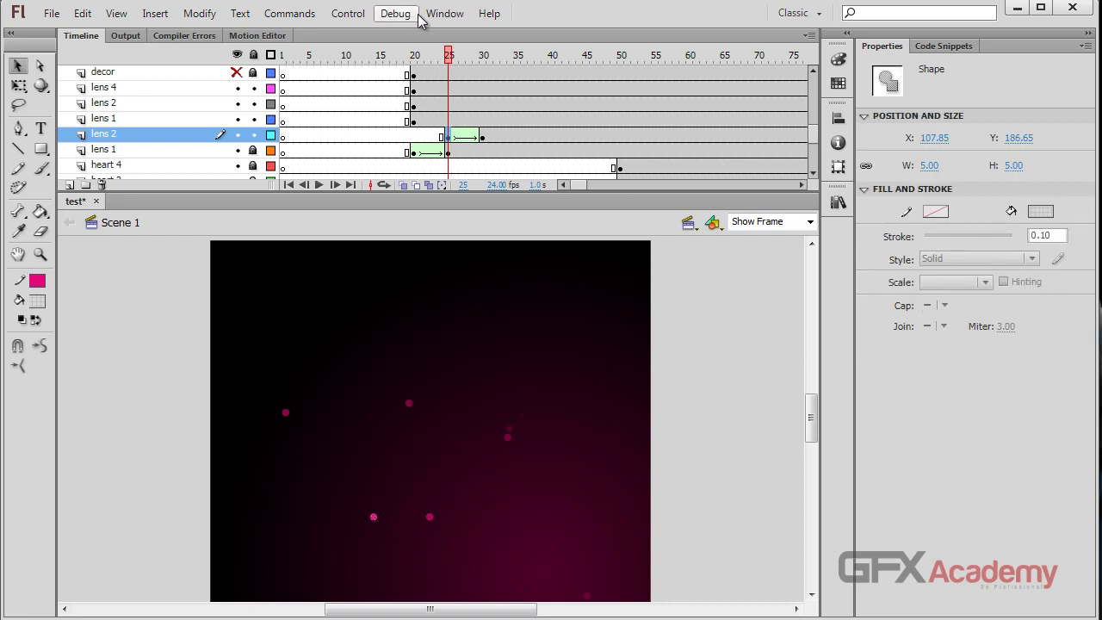
- Test the movie to preview the dots' fade-in, and close the preview
left_click_drag(450, 56, 448, 56)
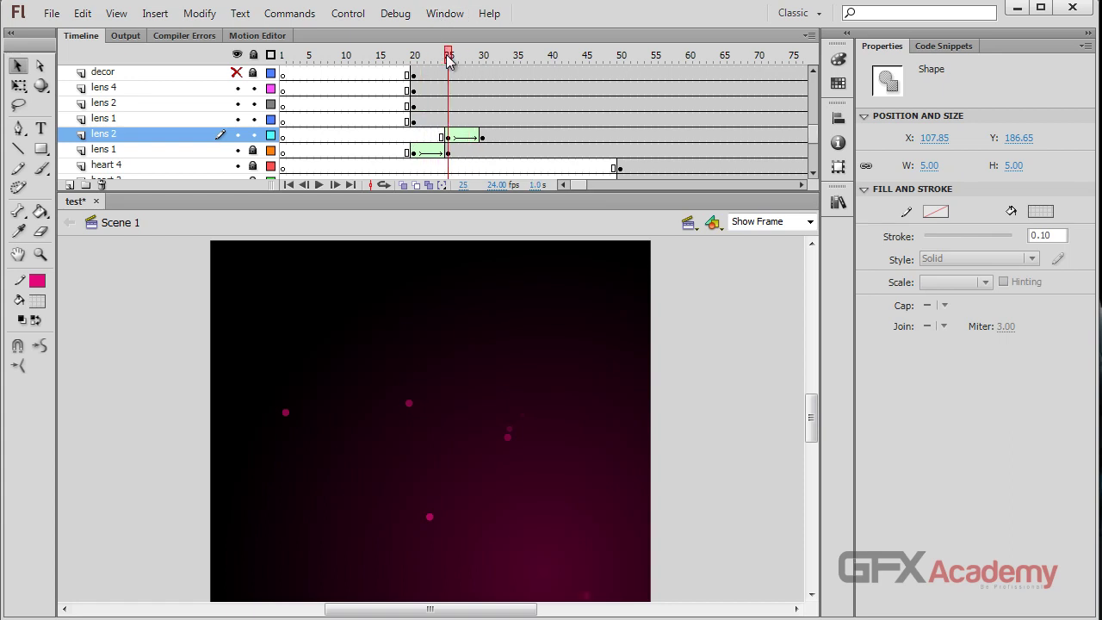
key("ctrl+Return")
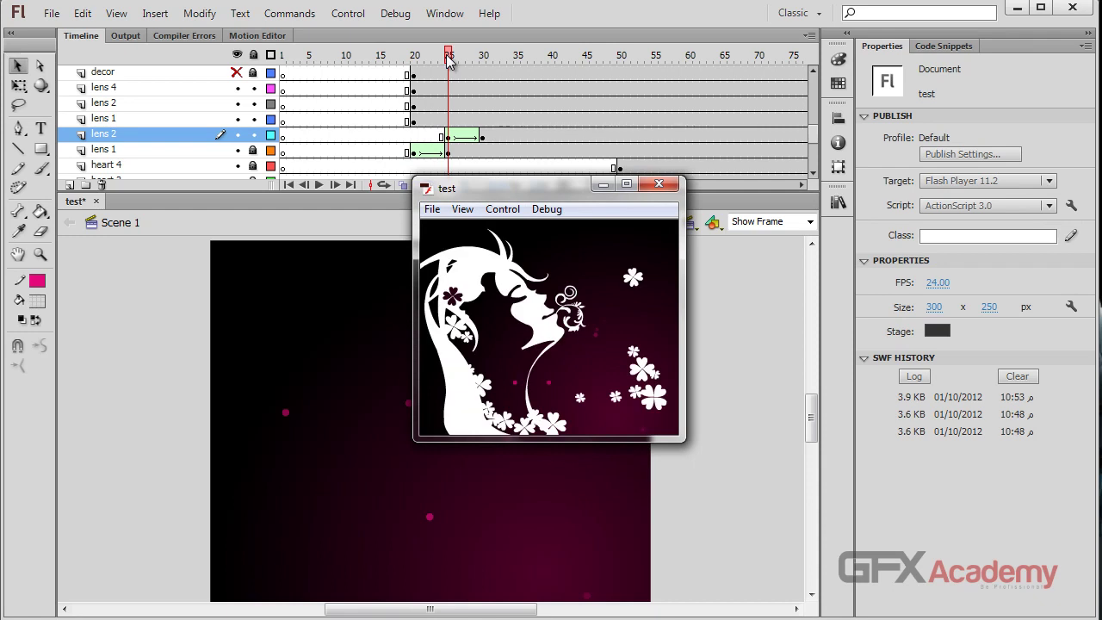
left_click(676, 186)
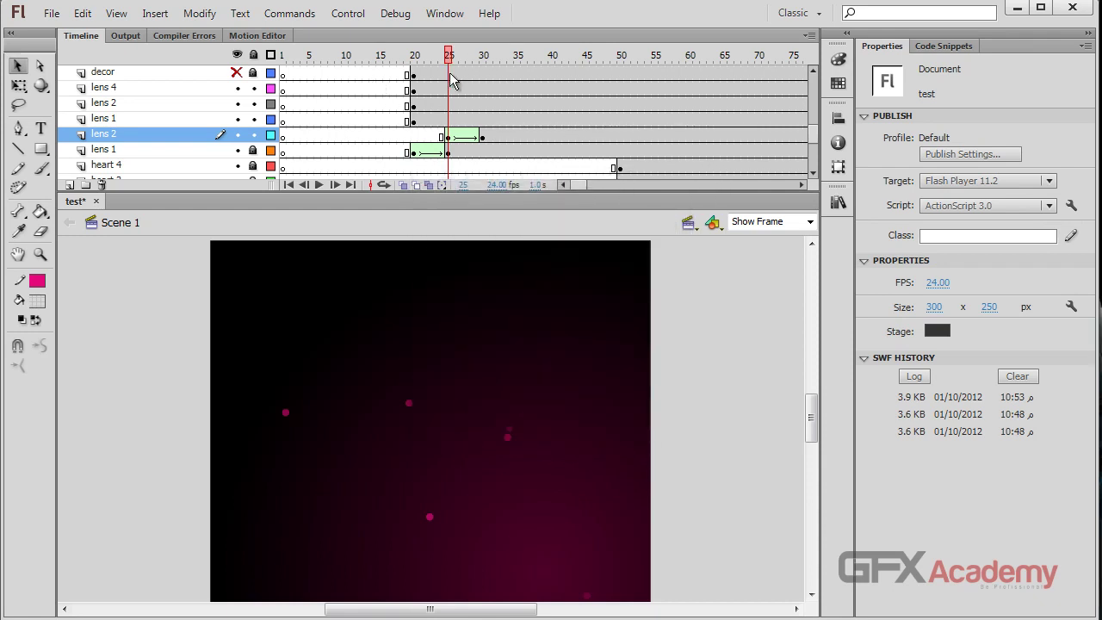
- Distribute the cluster of three small dots on the lens 4 layer to separate layers
left_click(197, 122)
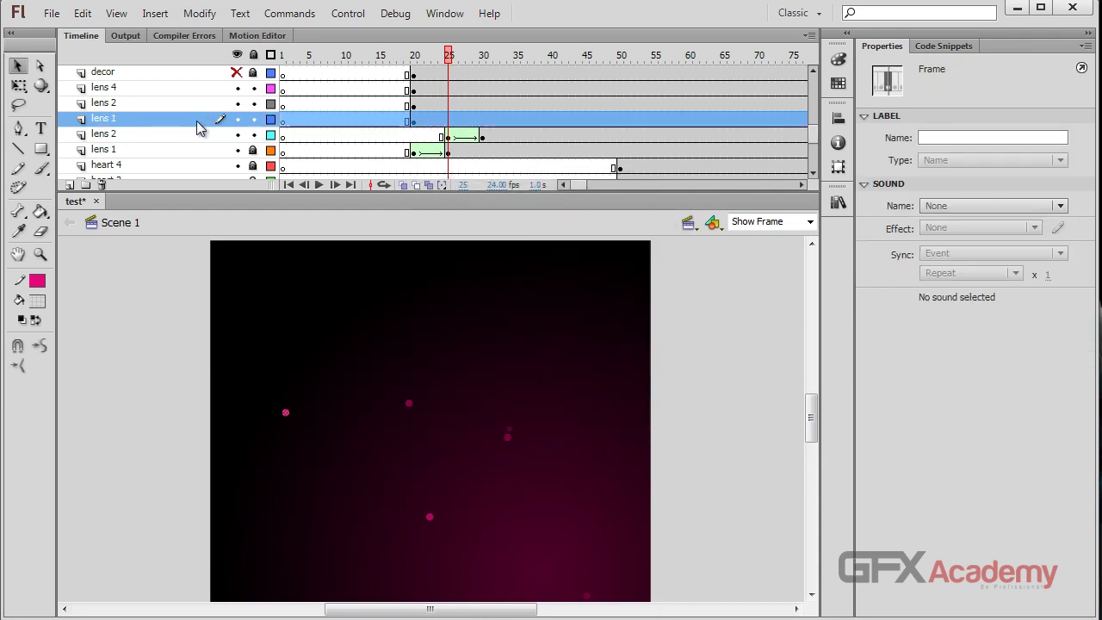
left_click(195, 137)
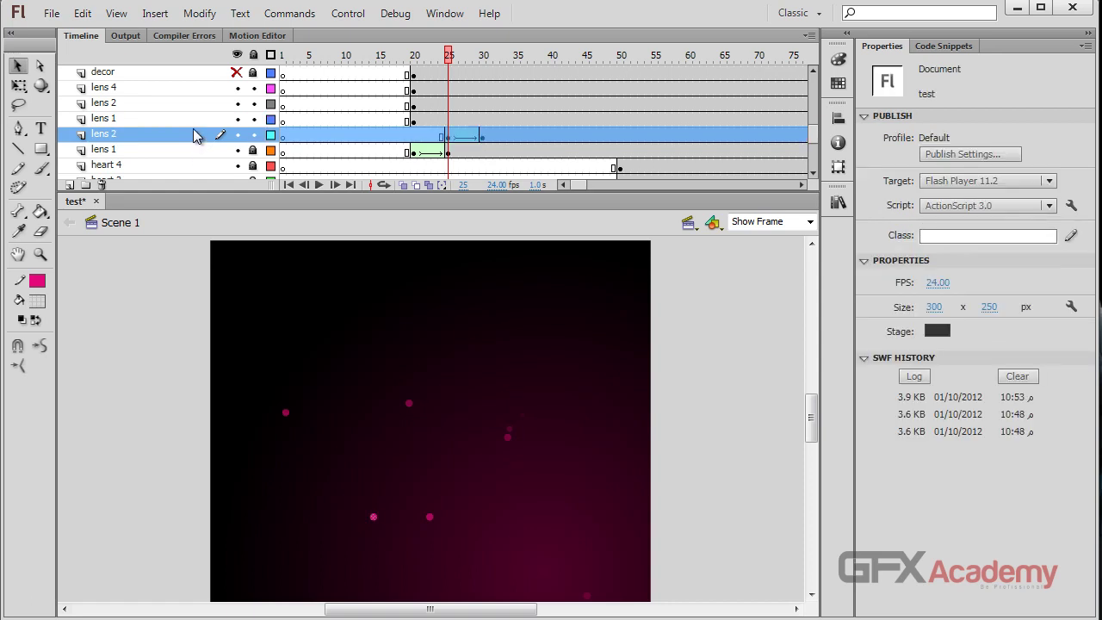
left_click(193, 121)
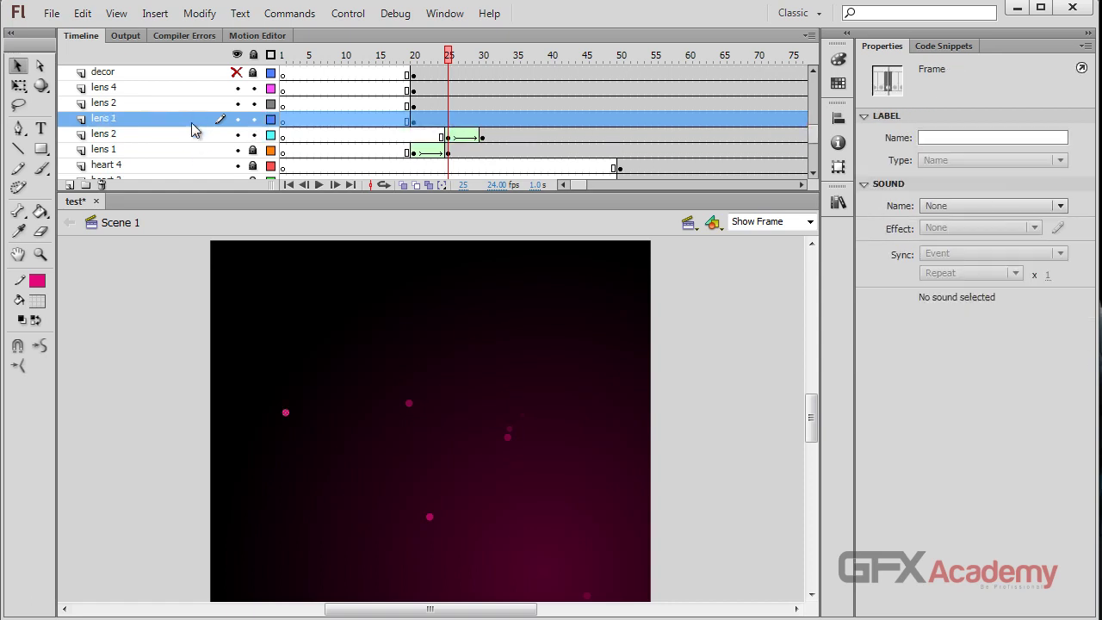
left_click(428, 518)
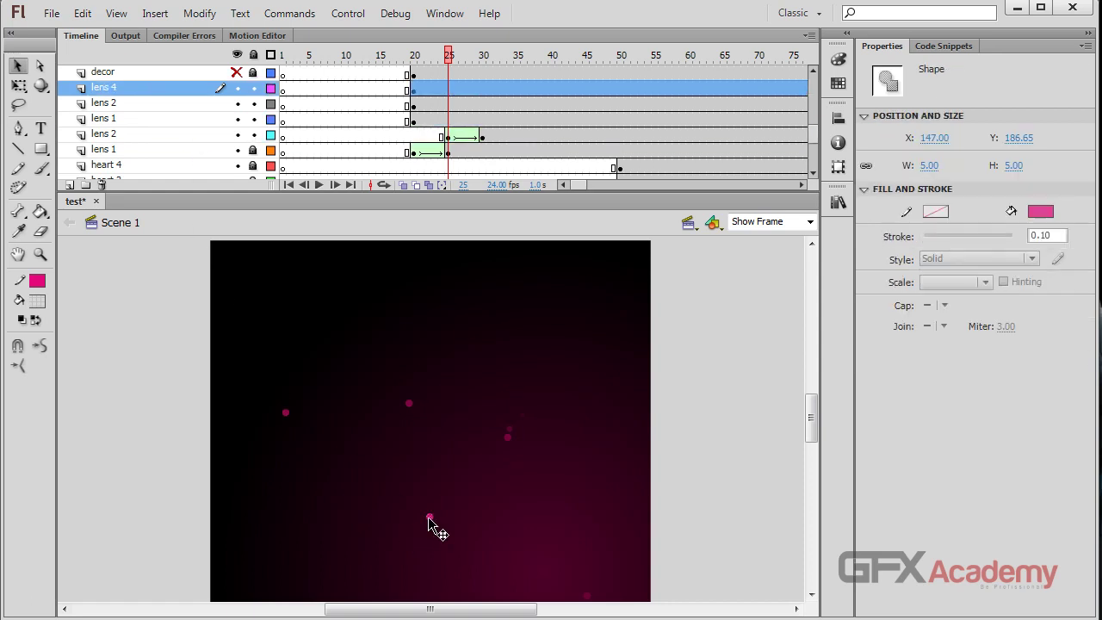
left_click(164, 88)
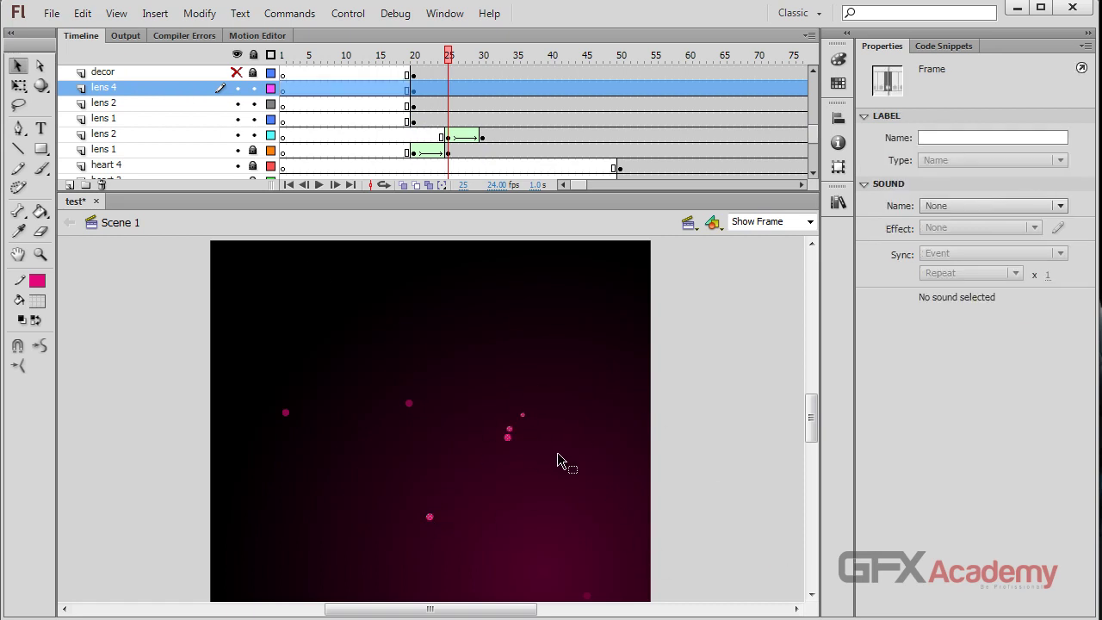
left_click_drag(563, 457, 491, 402)
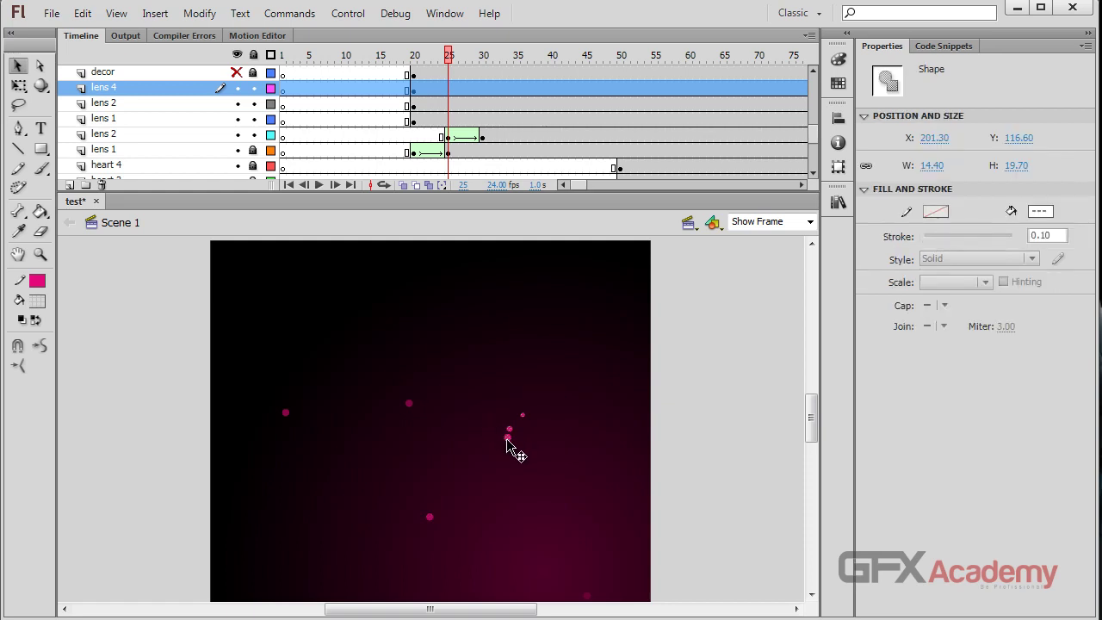
right_click(507, 438)
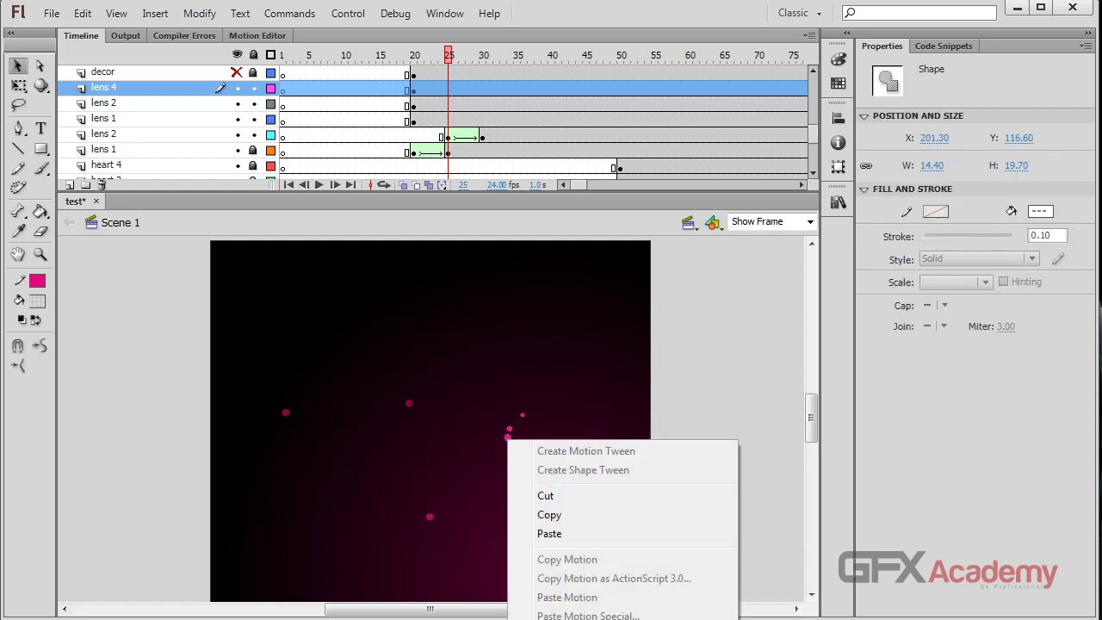
key("ctrl+shift+d")
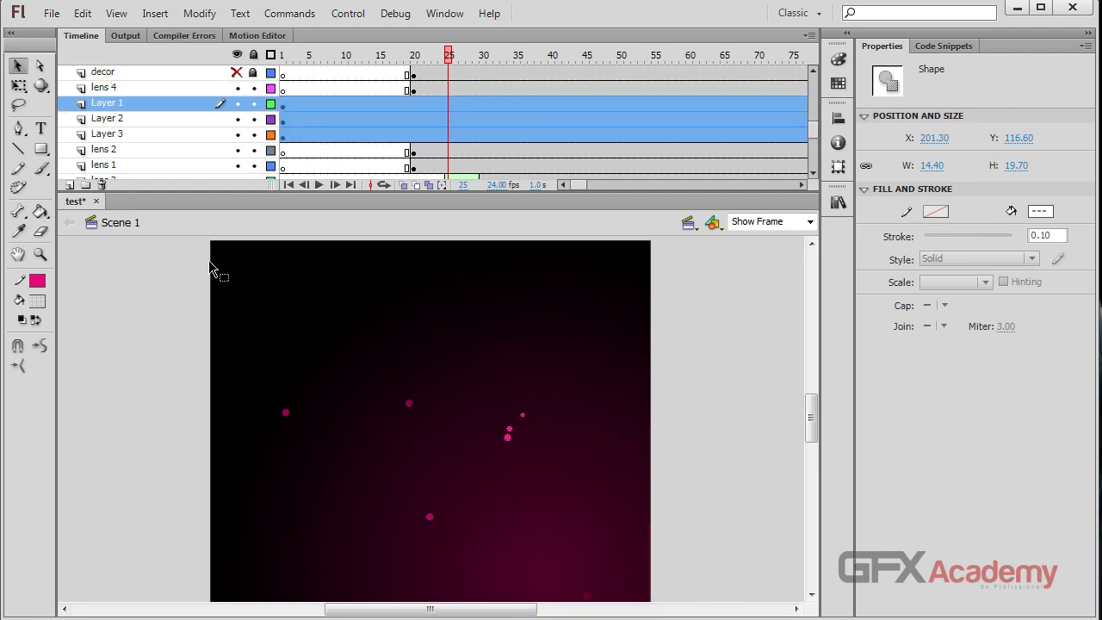
scroll(160, 144, "down", 2)
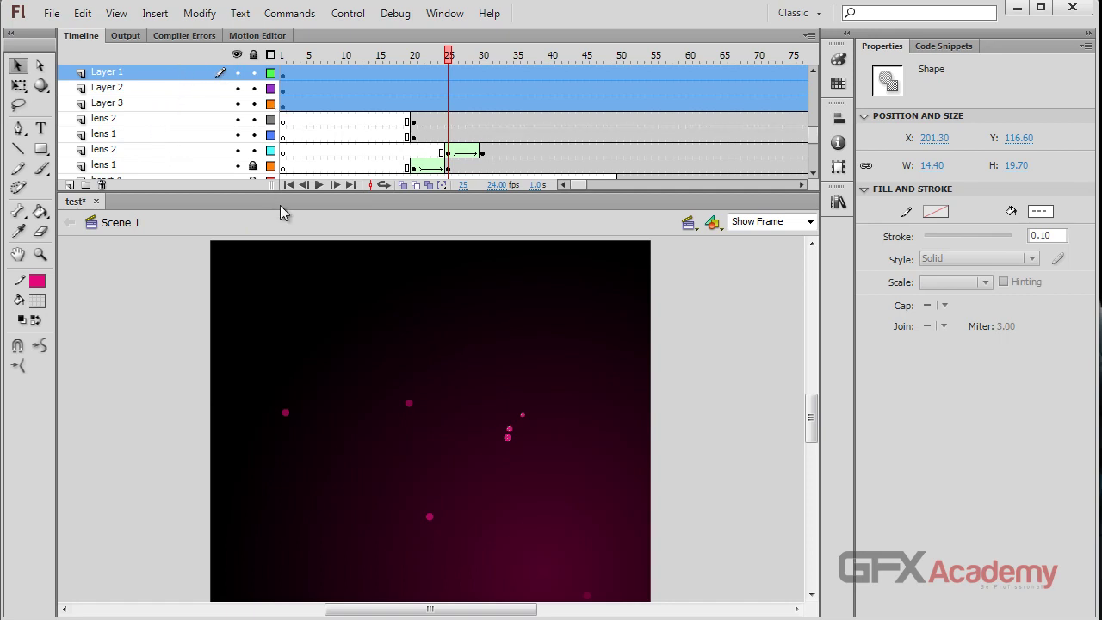
- Move the lens 4 layer holding the remaining single dot directly above the tweened lens 2 layer
left_click(435, 520)
scroll(199, 161, "down", 1)
scroll(177, 130, "up", 4)
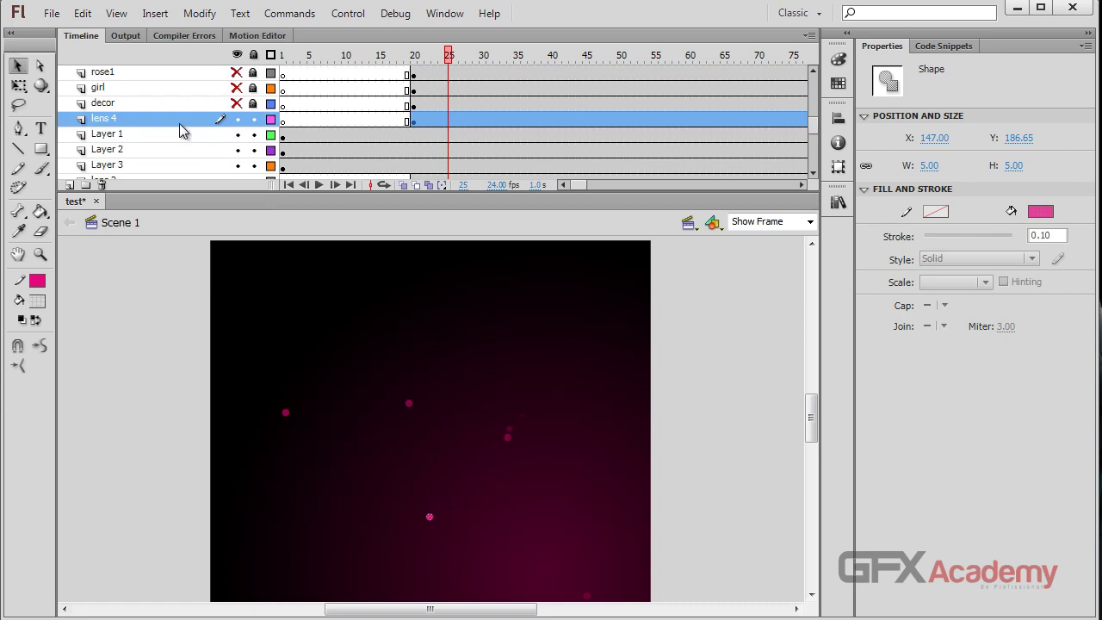
left_click_drag(157, 118, 159, 164)
scroll(159, 164, "down", 3)
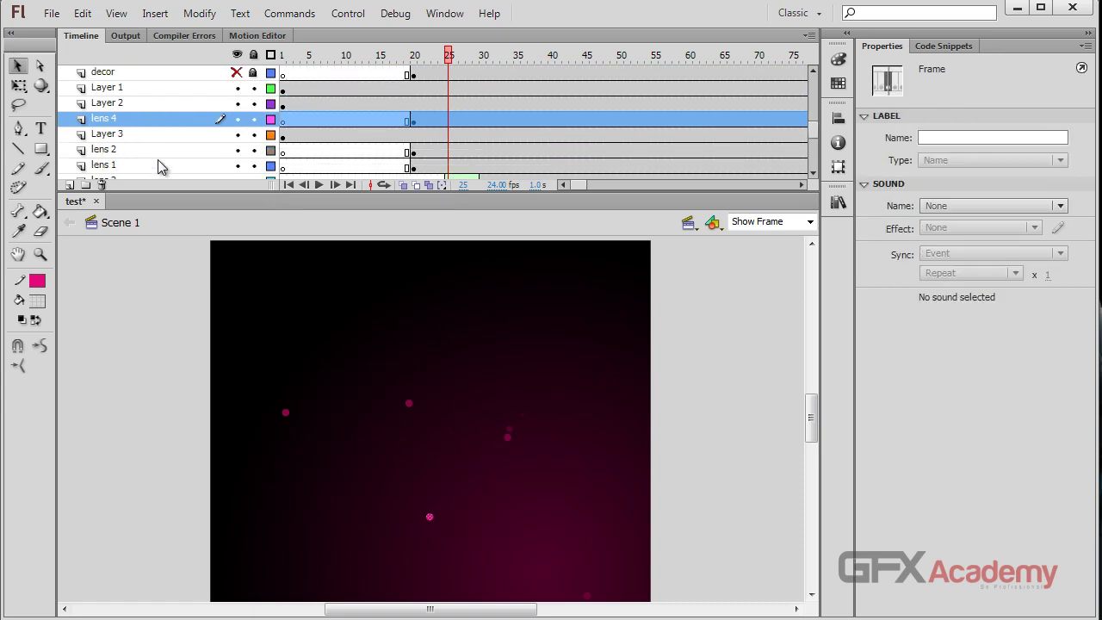
left_click_drag(156, 105, 165, 159)
scroll(504, 80, "down", 3)
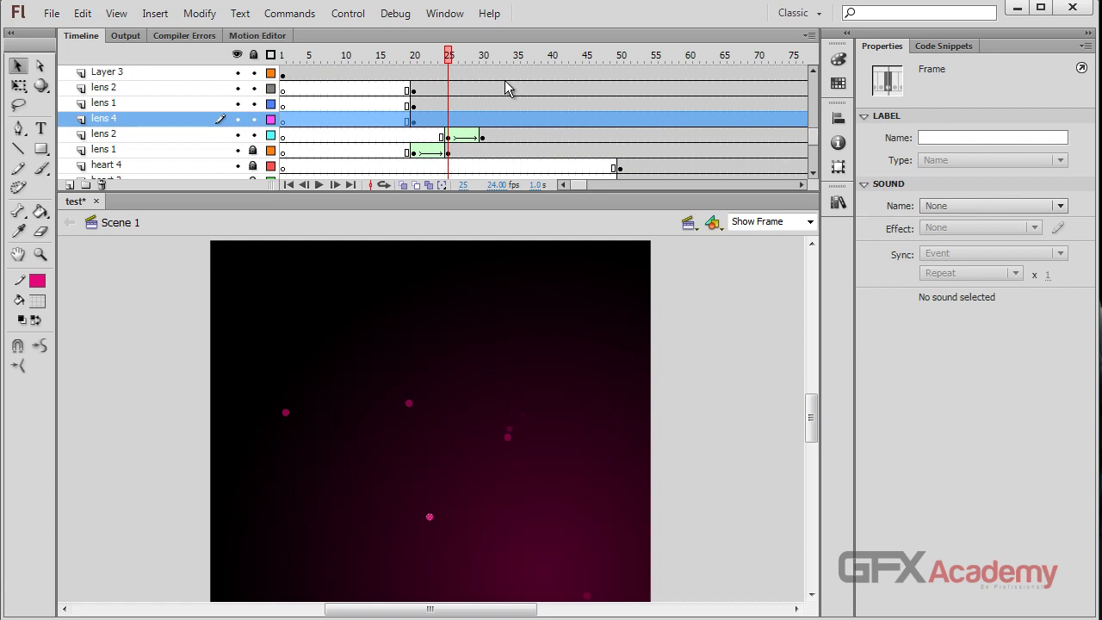
- On the lens 4 layer, move the starting keyframe to frame 30 and insert a keyframe at frame 35
left_click(414, 121)
left_click_drag(414, 120, 485, 123)
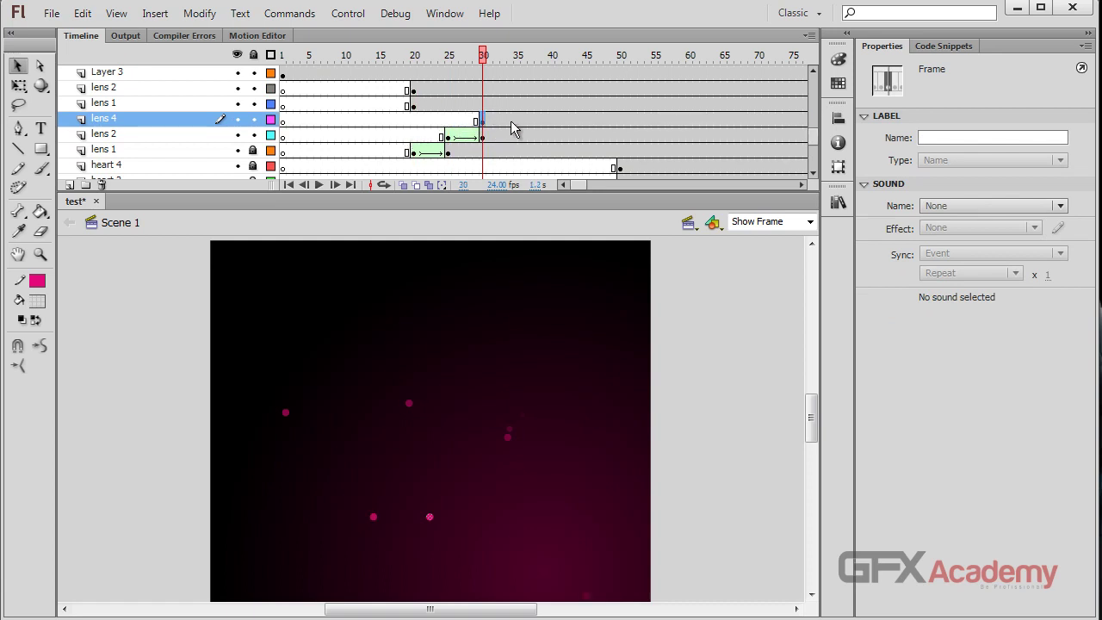
left_click(522, 120)
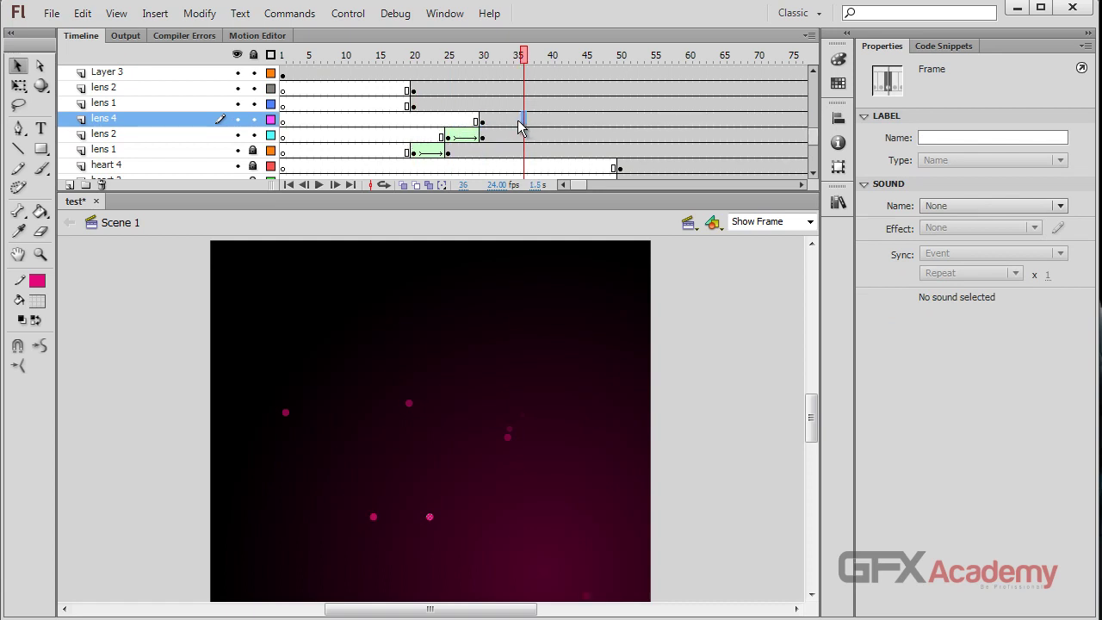
left_click(517, 121)
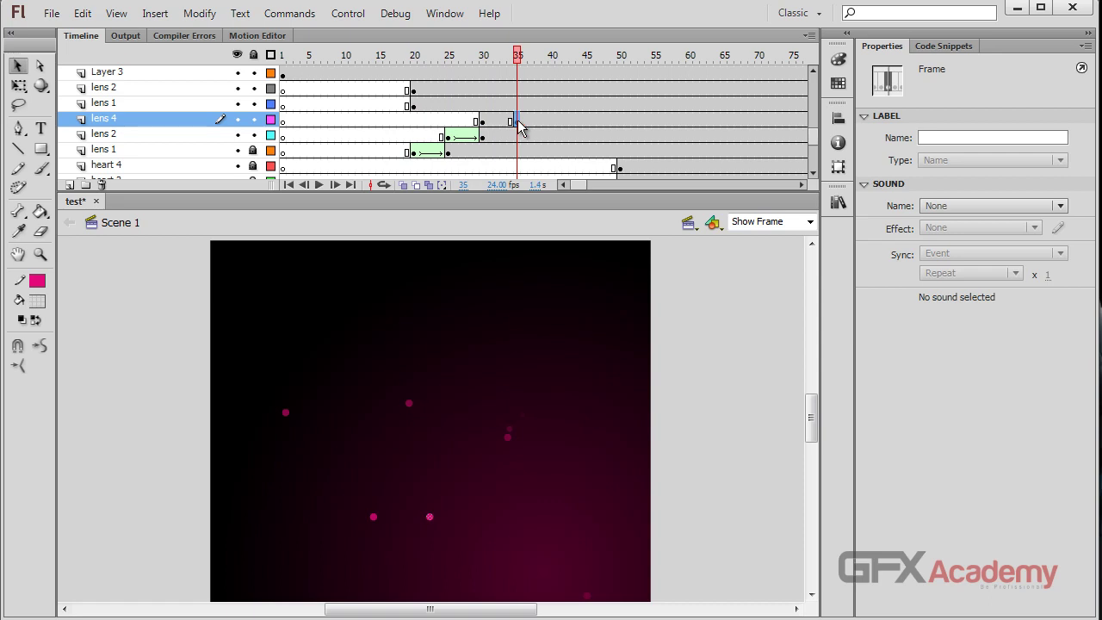
- Create a shape tween between frames 30 and 35 of the lens 4 layer with an ease of -100
right_click(518, 120)
left_click(534, 152)
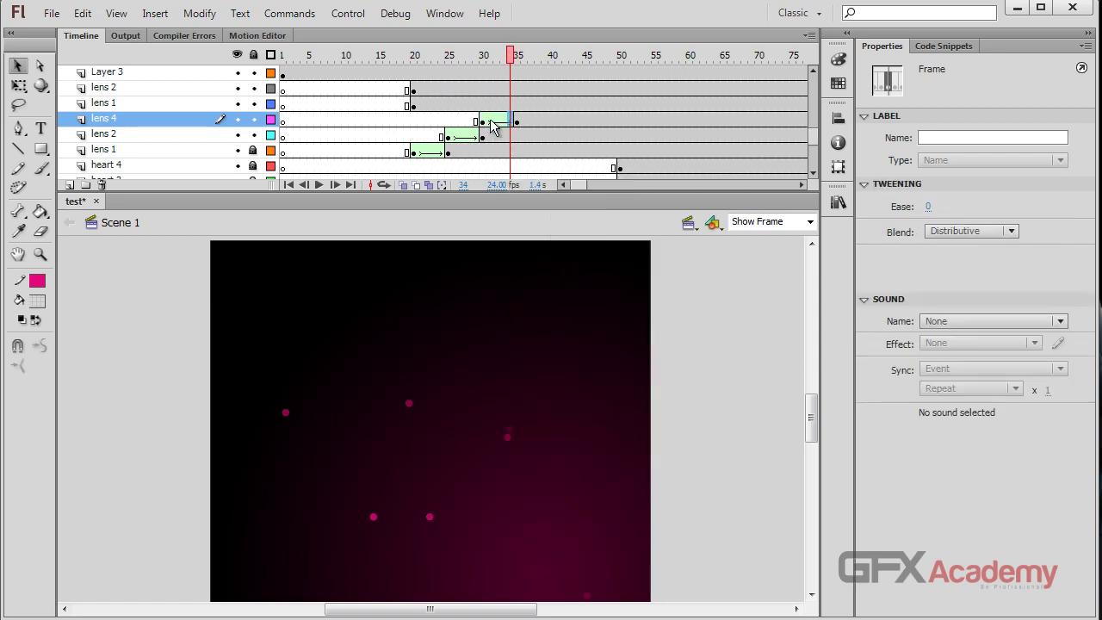
left_click_drag(937, 212, 512, 157)
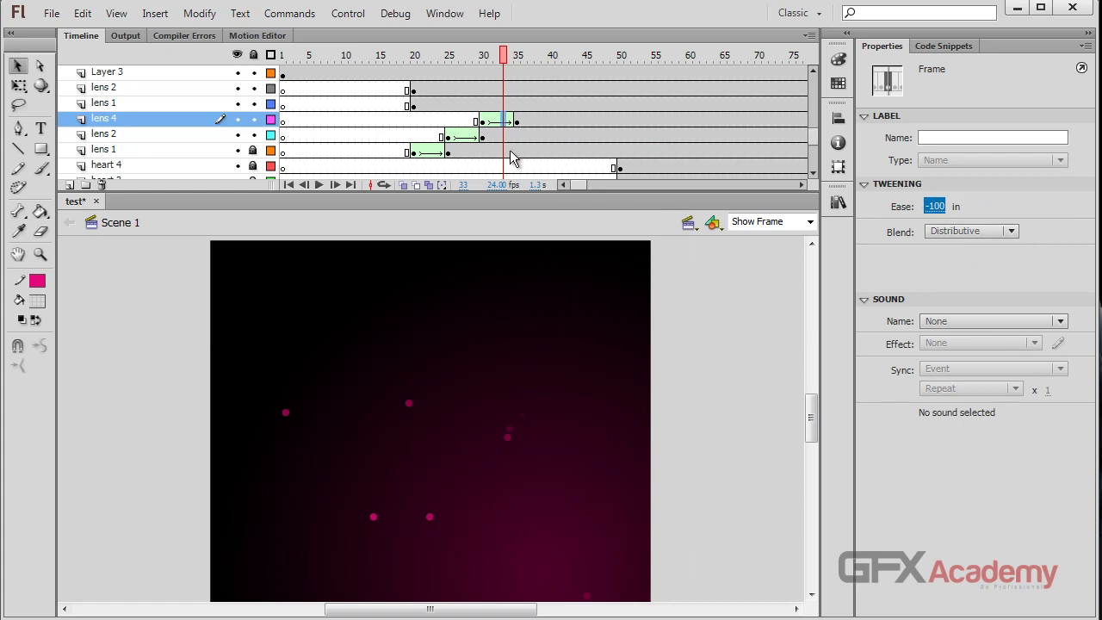
- Make the fill of the lens 4 dot transparent at frame 30
left_click(483, 121)
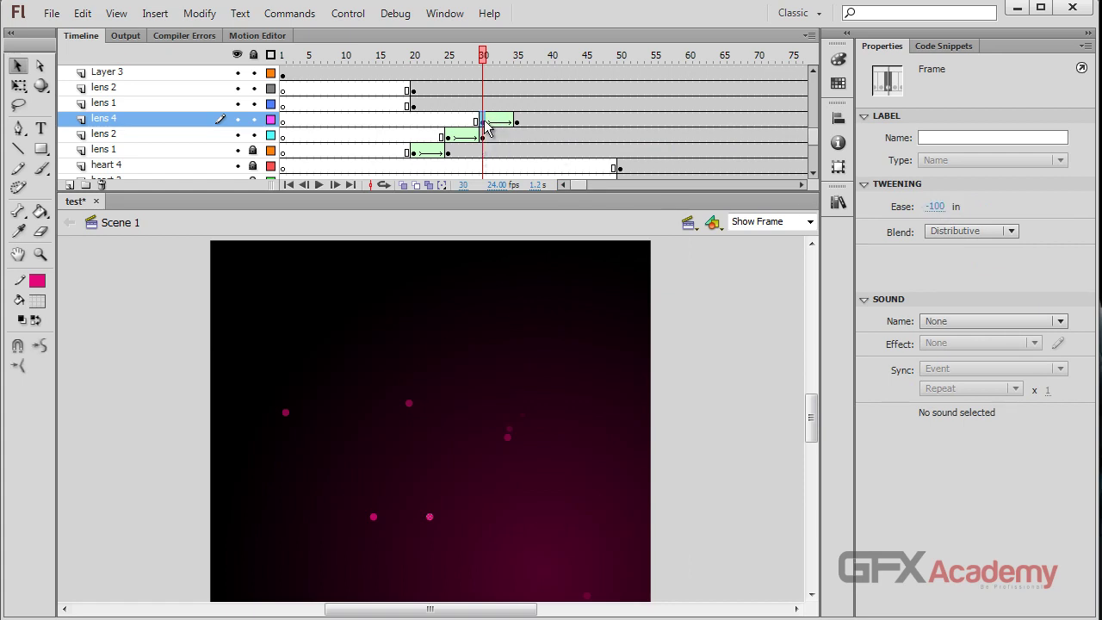
left_click(430, 517)
left_click(1040, 211)
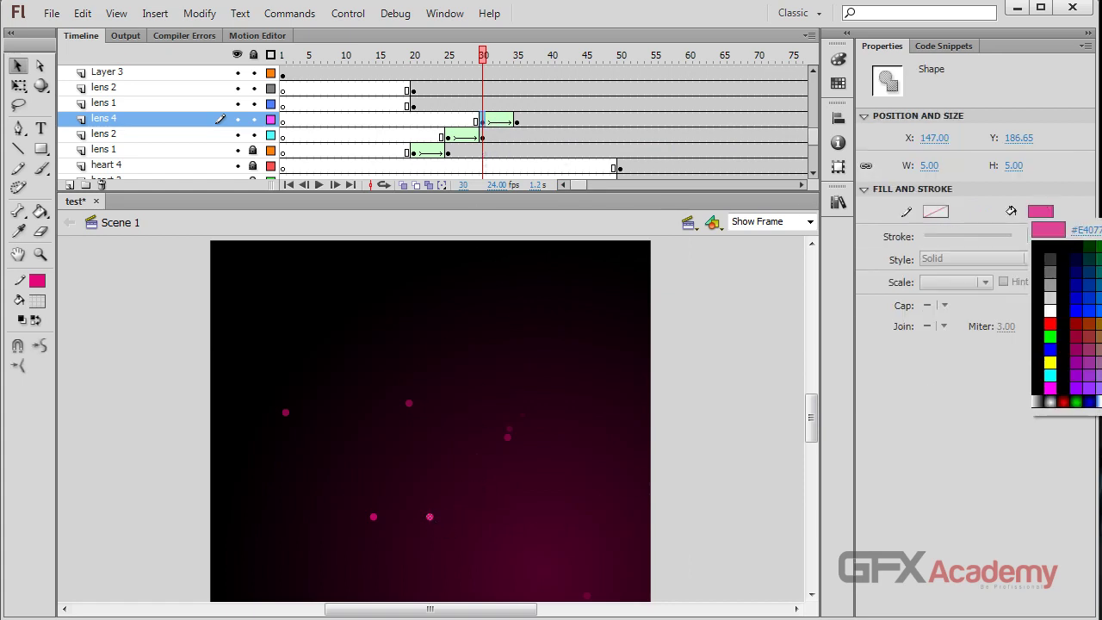
left_click(1092, 336)
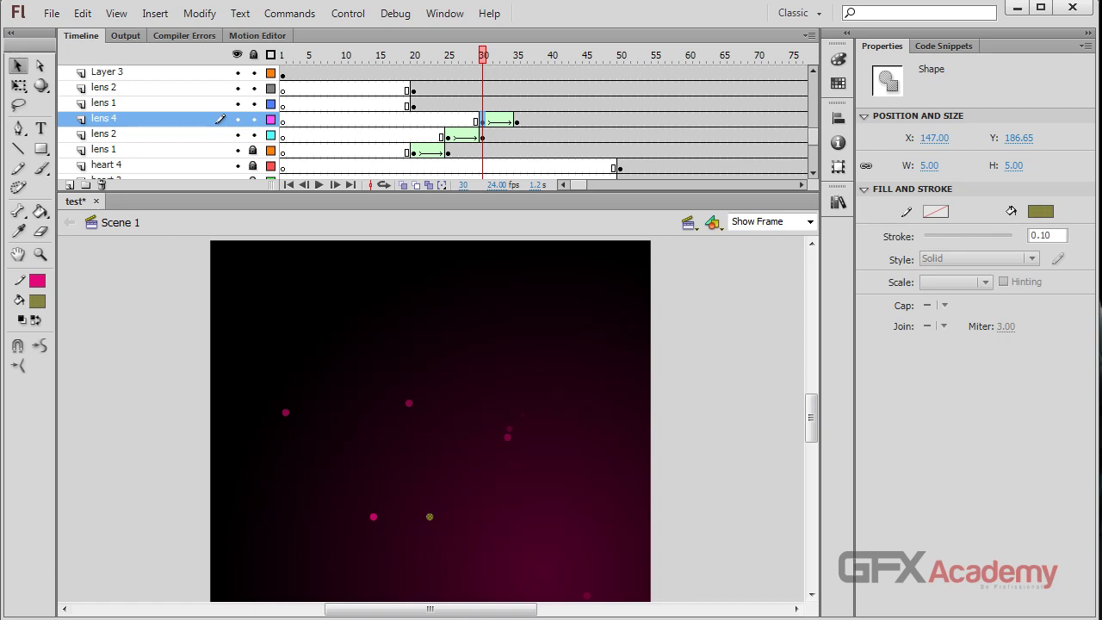
left_click(1040, 211)
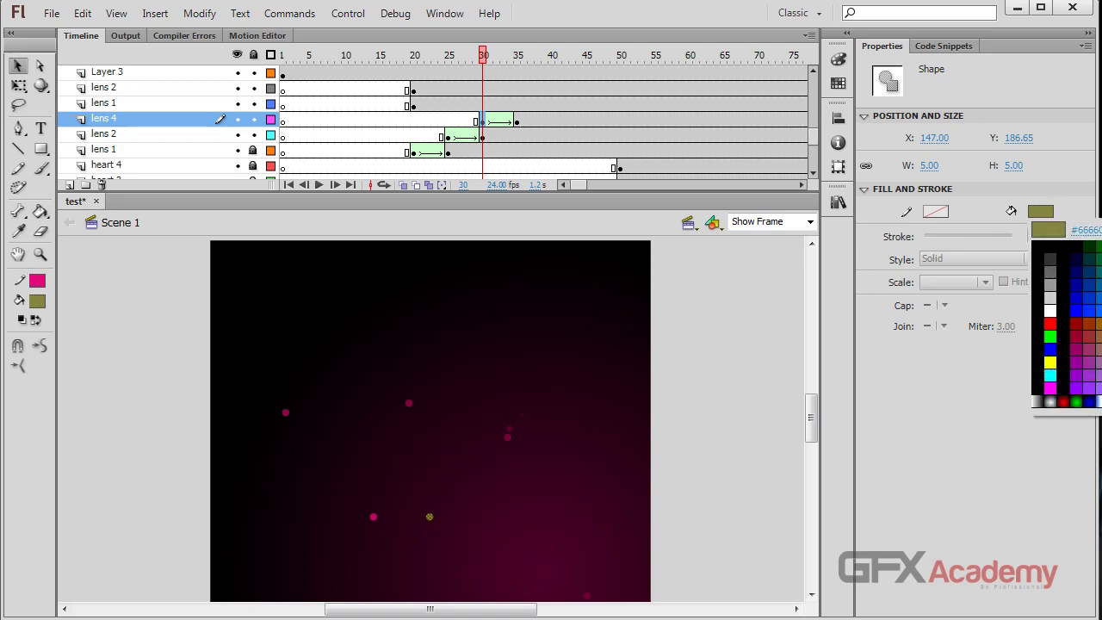
key("Escape")
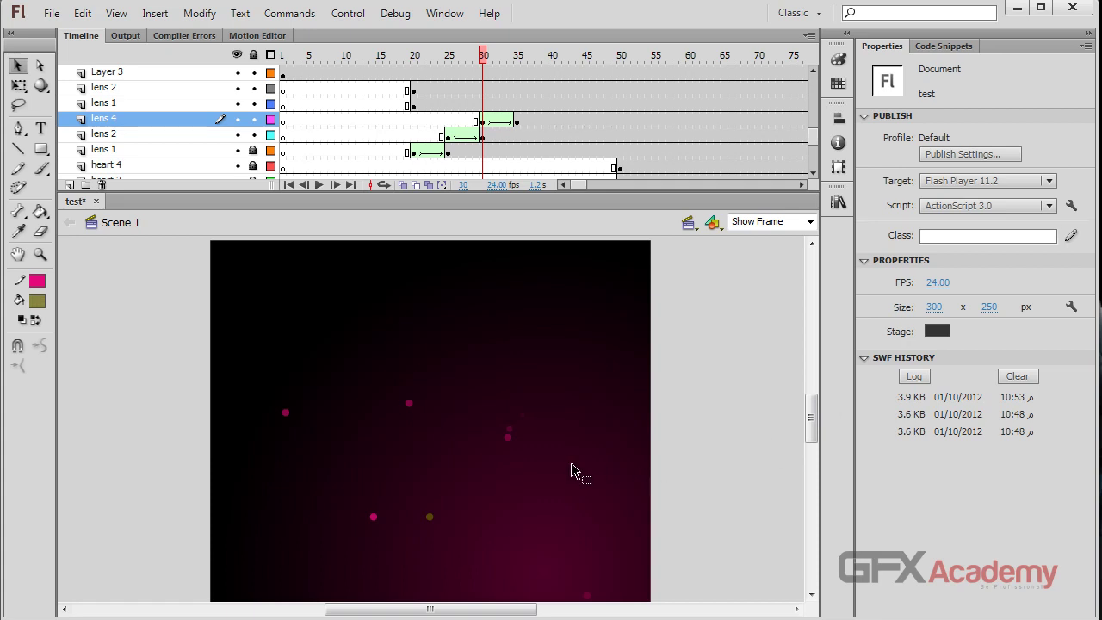
key("F6")
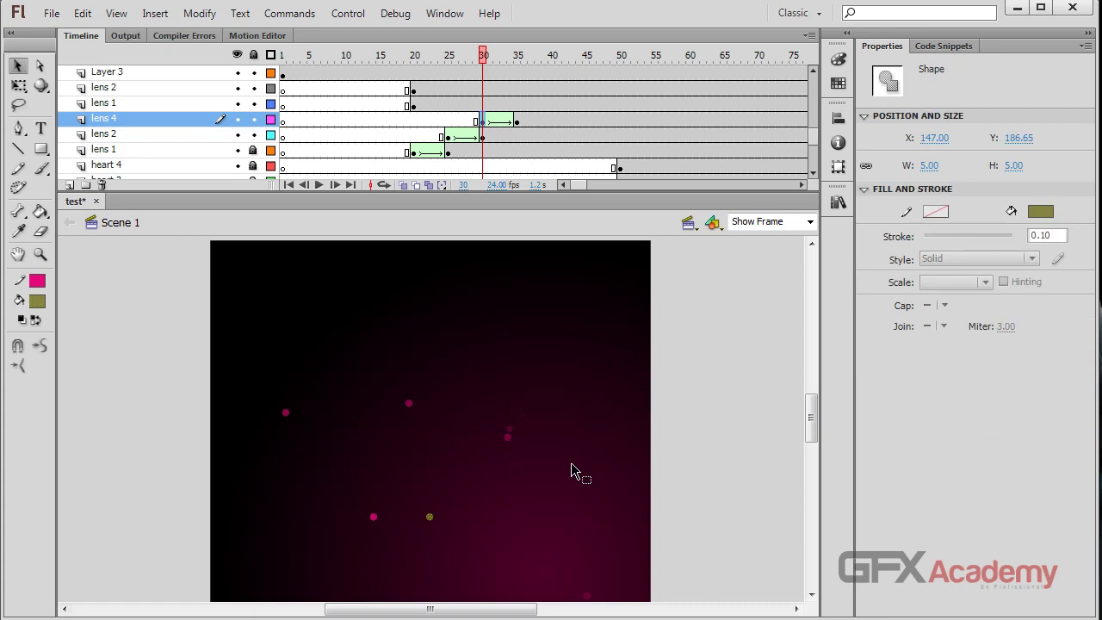
left_click(1042, 213)
key("Escape")
- Scrub the timeline up to frame 35 to check how the lens 4 dot fades in
left_click(496, 55)
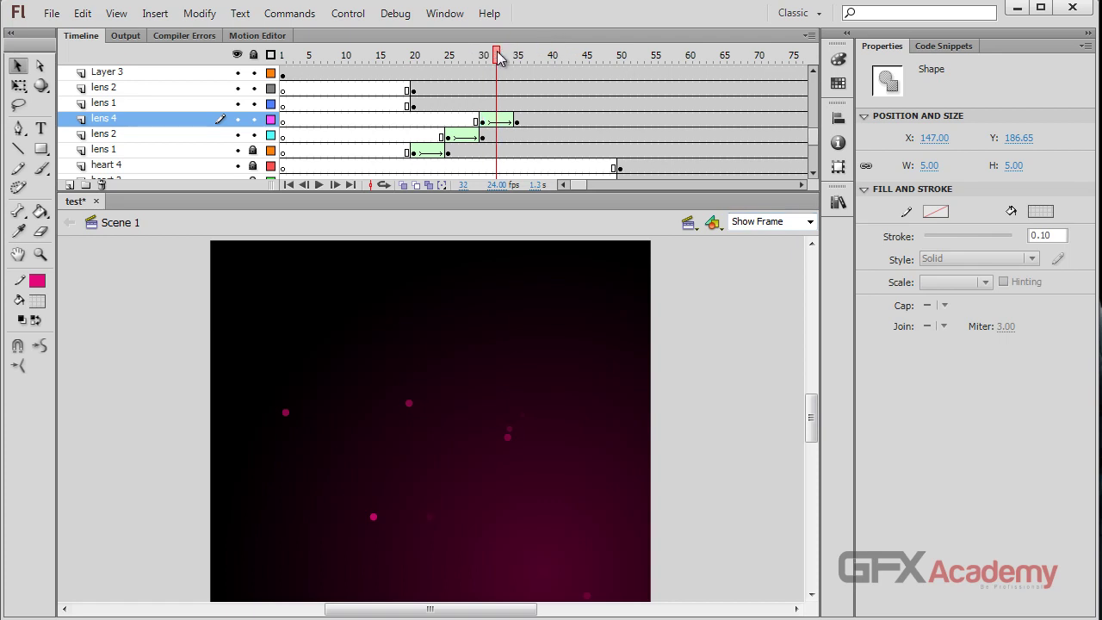
left_click(506, 121)
left_click_drag(504, 55, 520, 94)
left_click(320, 220)
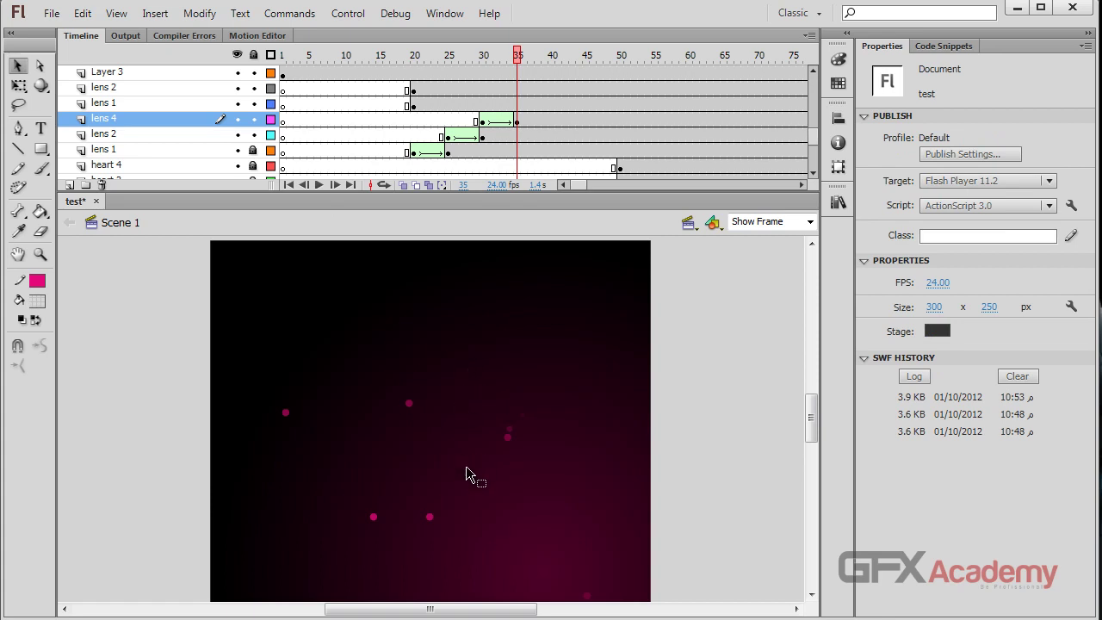
- Move Layer 1 with the largest dot of the cluster directly above the lens 4 layer and rename it lens 5
left_click(508, 442)
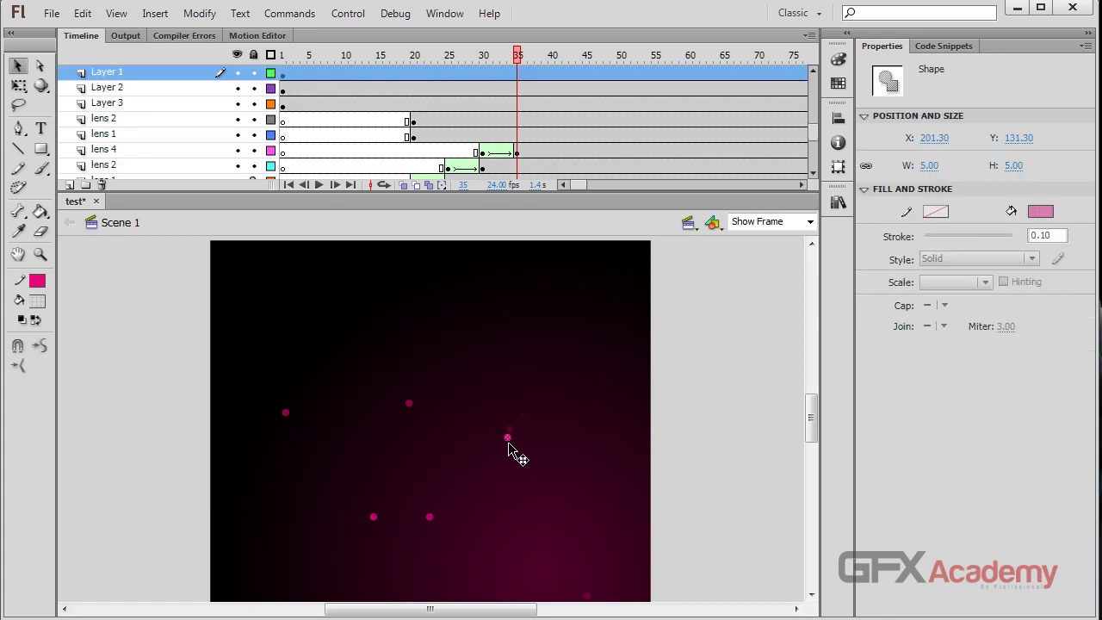
left_click_drag(135, 80, 137, 141)
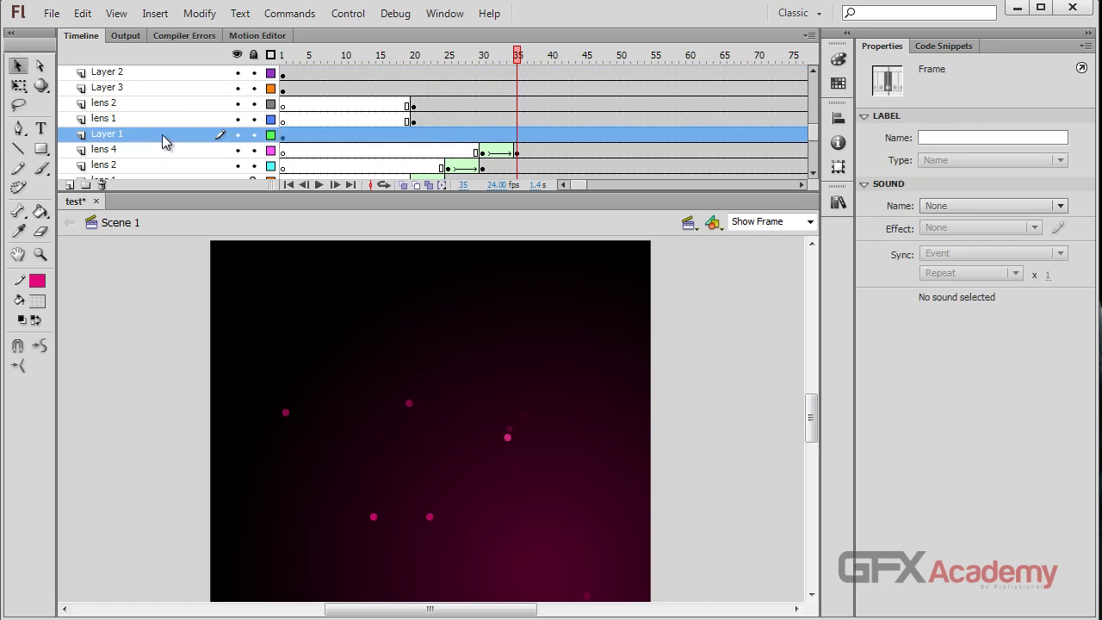
double_click(118, 134)
type("lens 5")
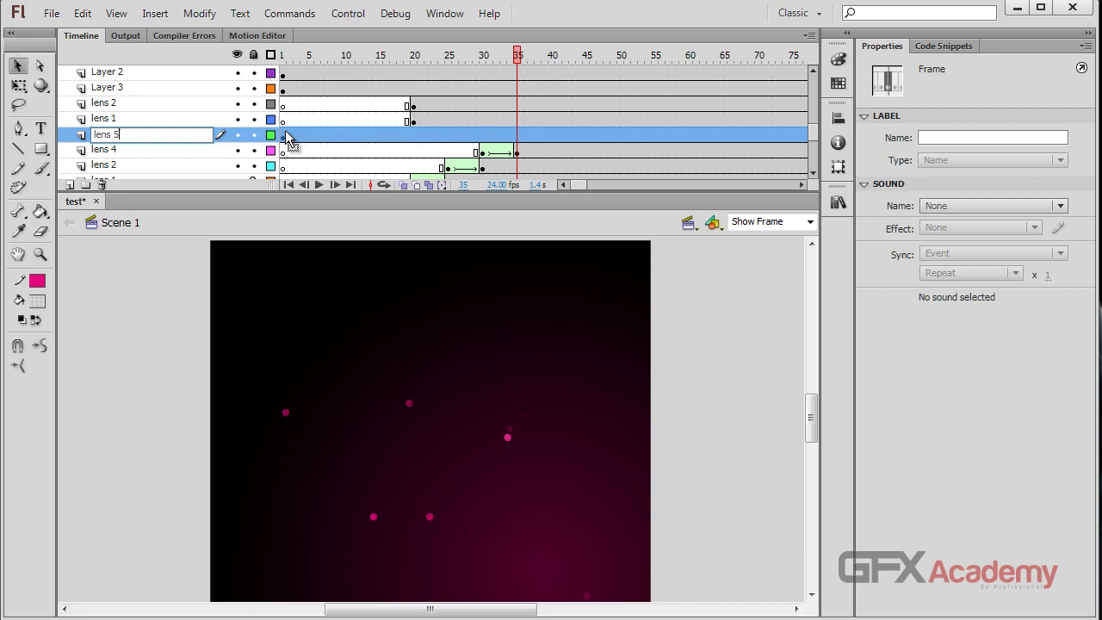
- Confirm the lens 5 layer name and save the document
key("Return")
key("ctrl+s")
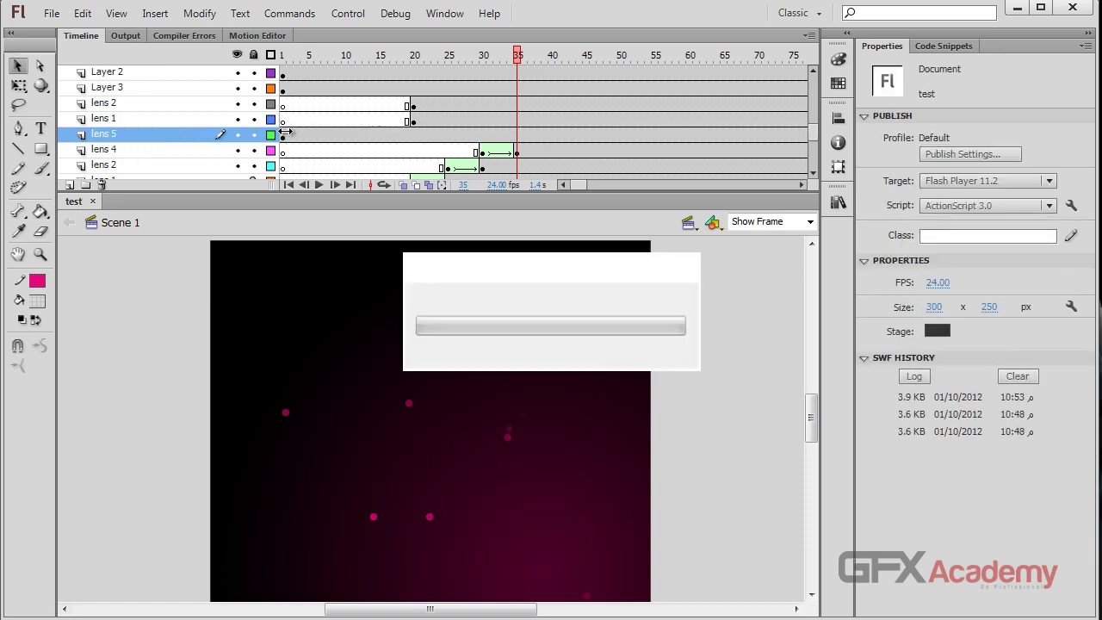
- Move the lens 5 layer's starting keyframe from frame 1 to frame 35 and add a keyframe at frame 40
left_click(284, 136)
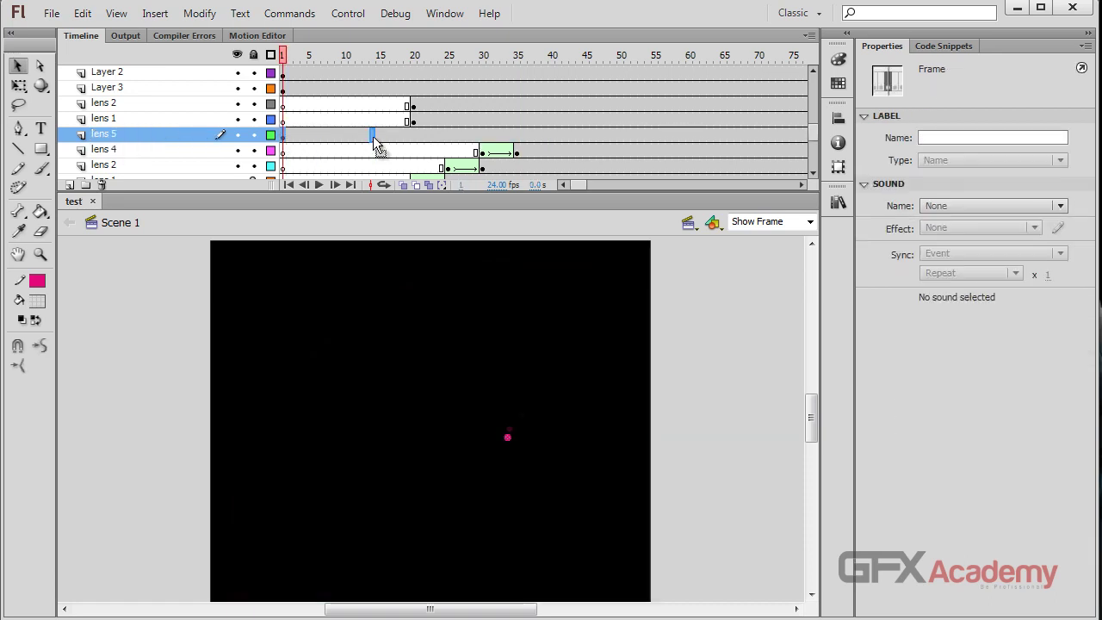
key("F6")
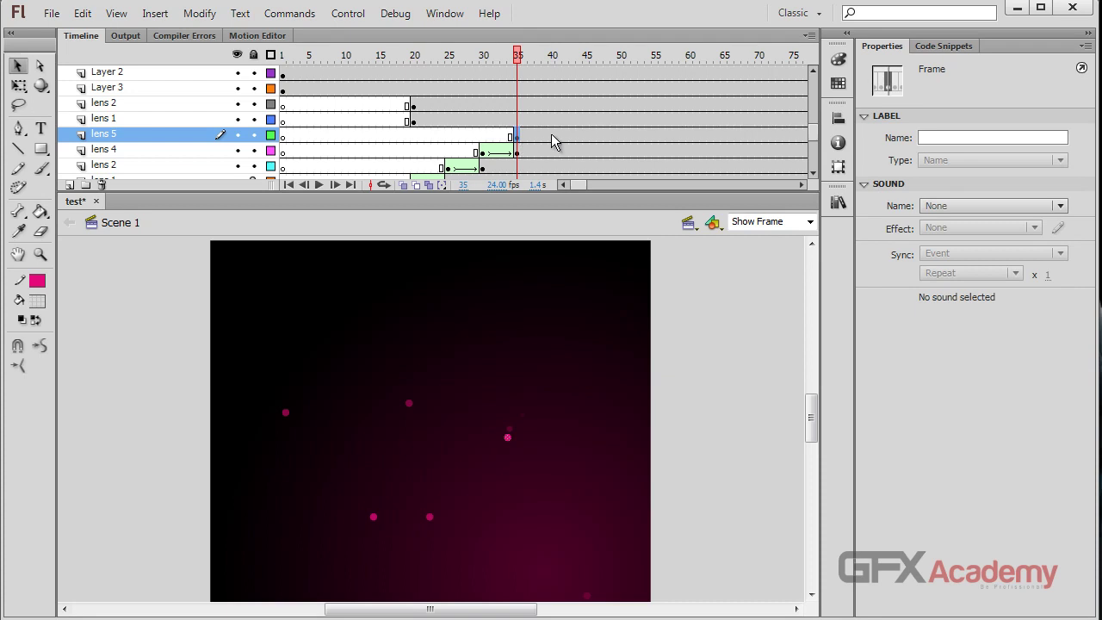
left_click(552, 136)
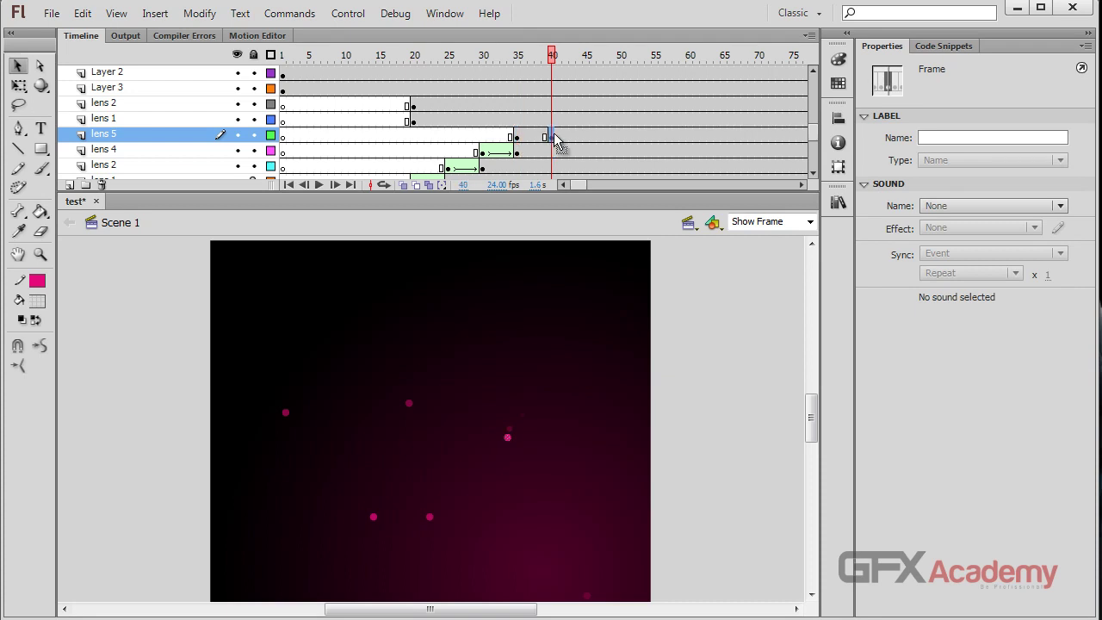
- Create a shape tween between frames 35 and 40 of the lens 5 layer with an ease of -100
right_click(530, 136)
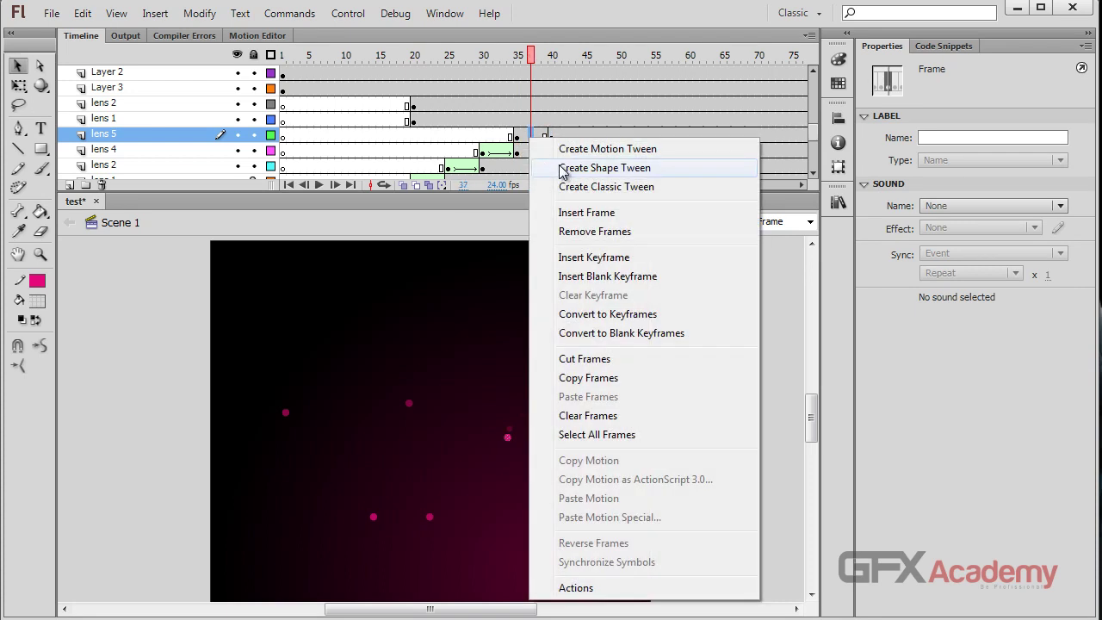
left_click(546, 168)
left_click_drag(930, 210, 594, 207)
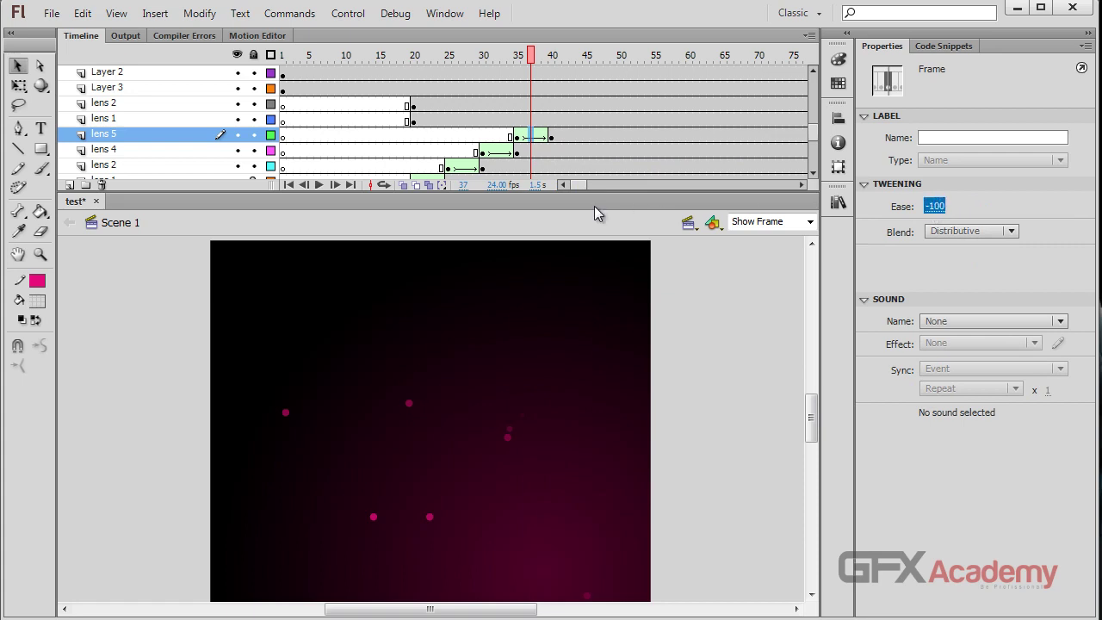
- Make the fill of the lens 5 dot transparent at frame 35 and scrub to frame 40 to check the fade-in
left_click(516, 137)
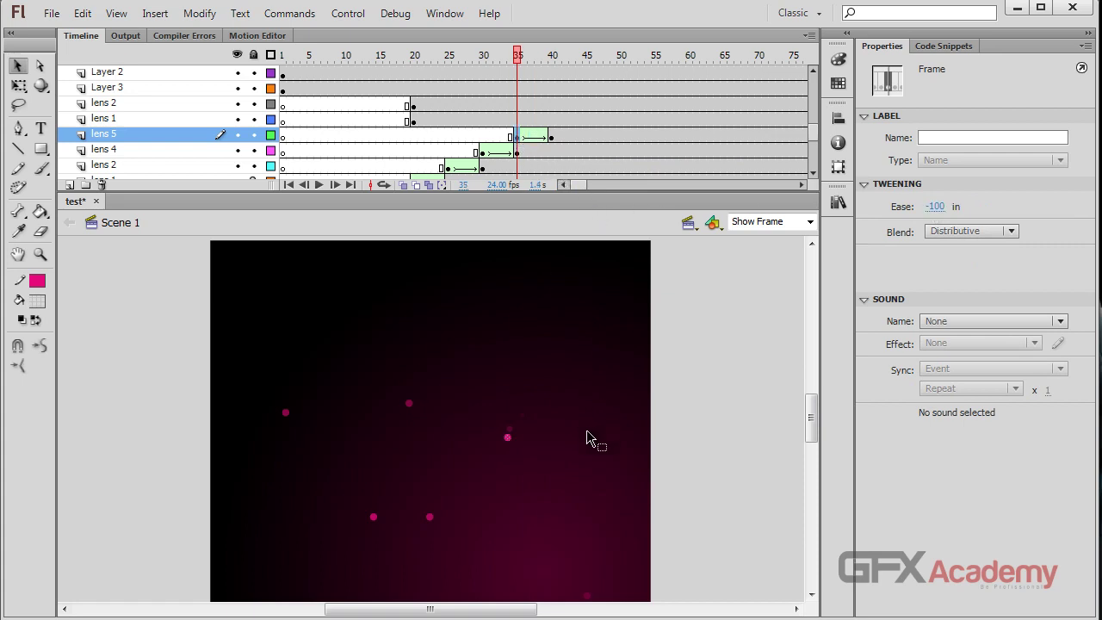
left_click(508, 437)
left_click(1040, 211)
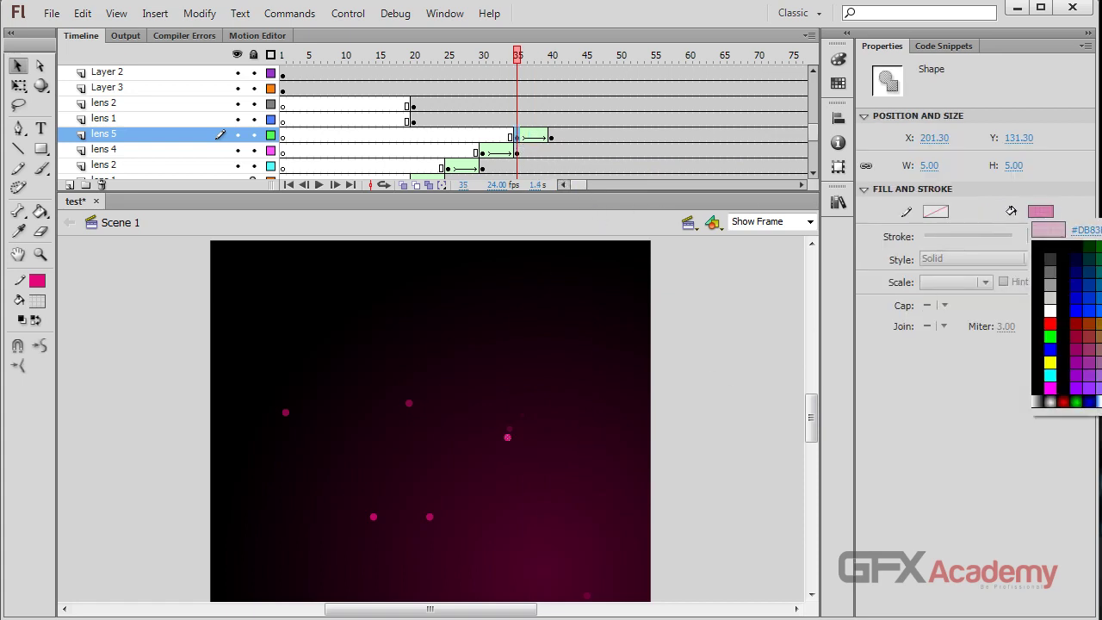
key("Escape")
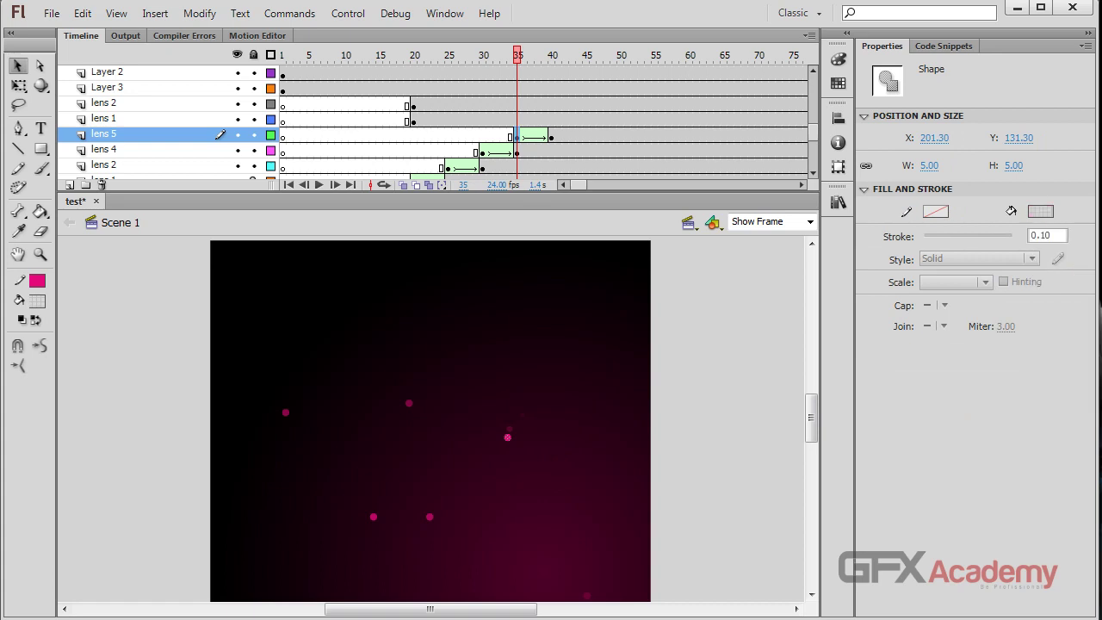
left_click_drag(519, 58, 551, 63)
left_click(490, 302)
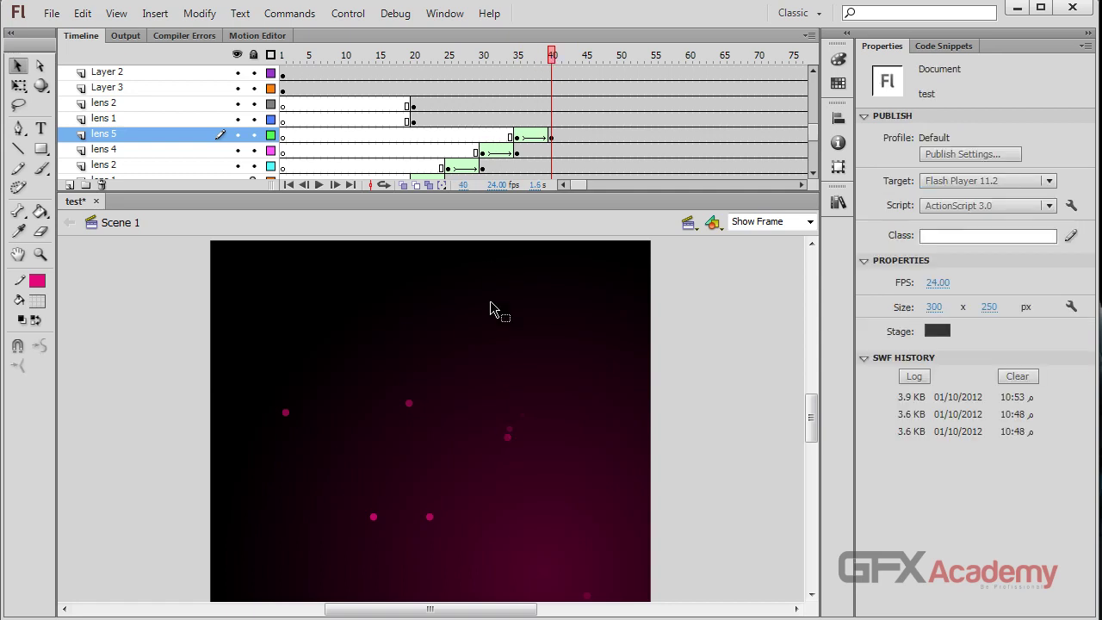
- Move Layer 2, which holds the small dot just above the lens 5 dot, directly above the lens 5 layer and rename it lens 6
left_click(509, 429)
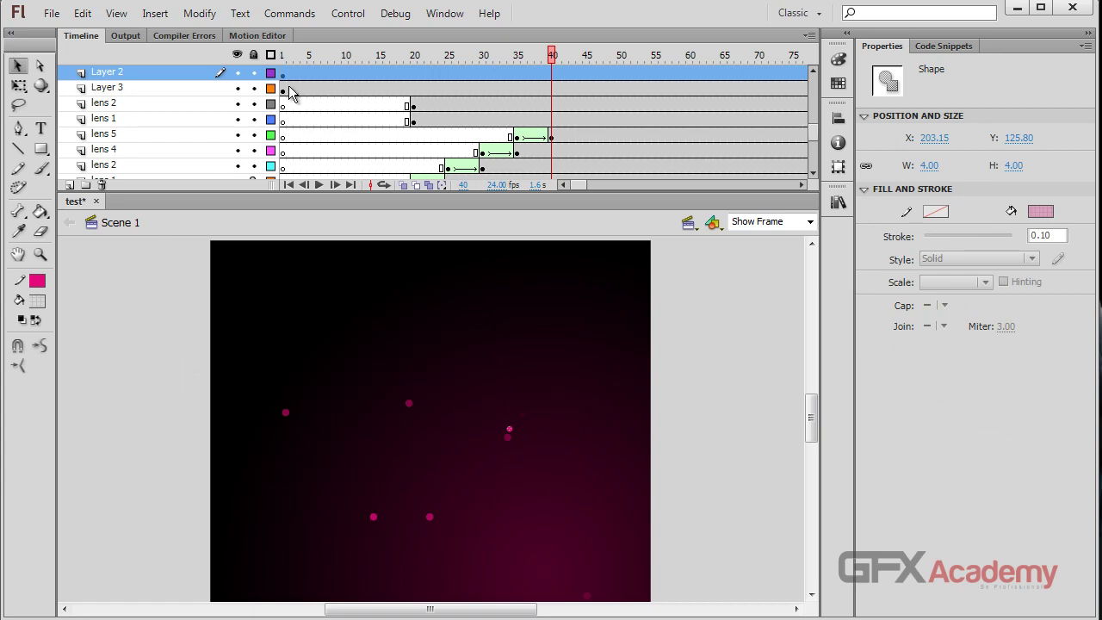
left_click_drag(136, 75, 141, 130)
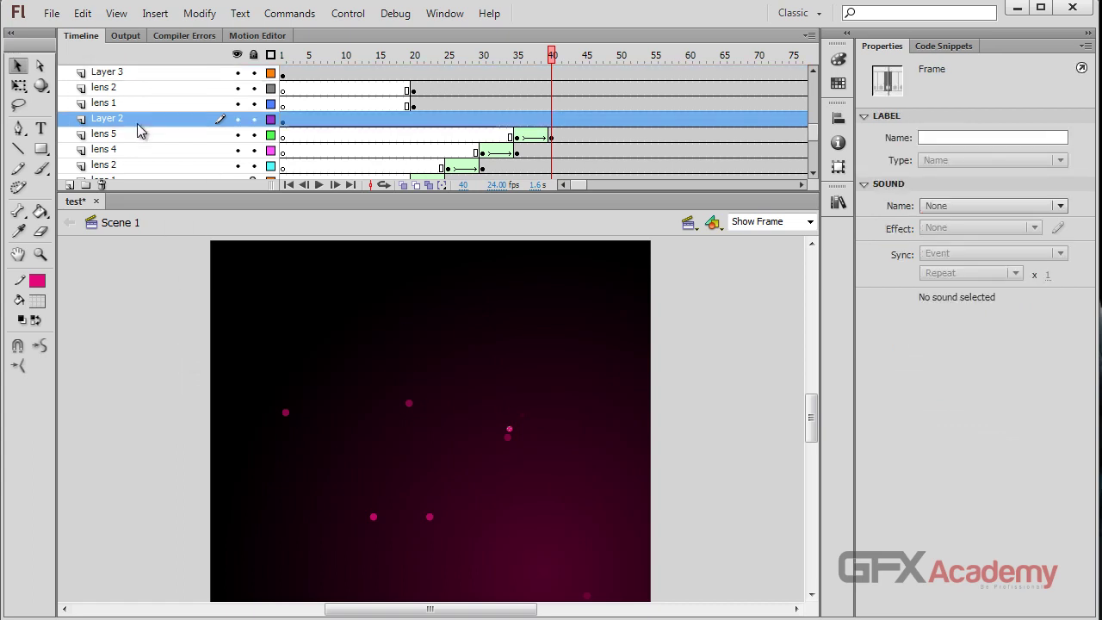
double_click(134, 118)
type("le")
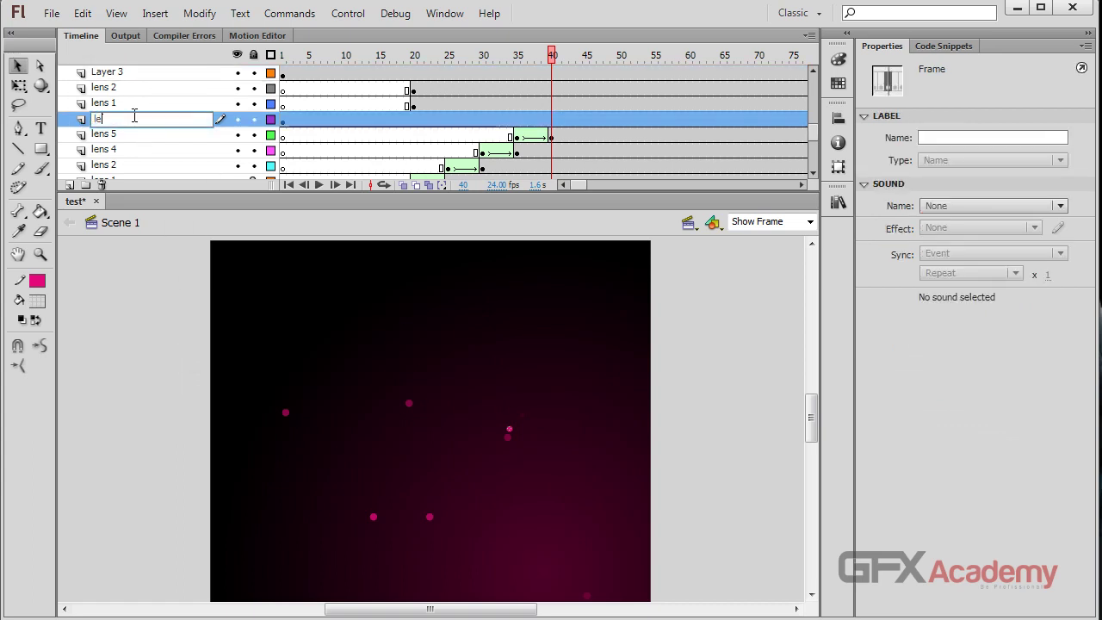
type("ns 6")
key("Return")
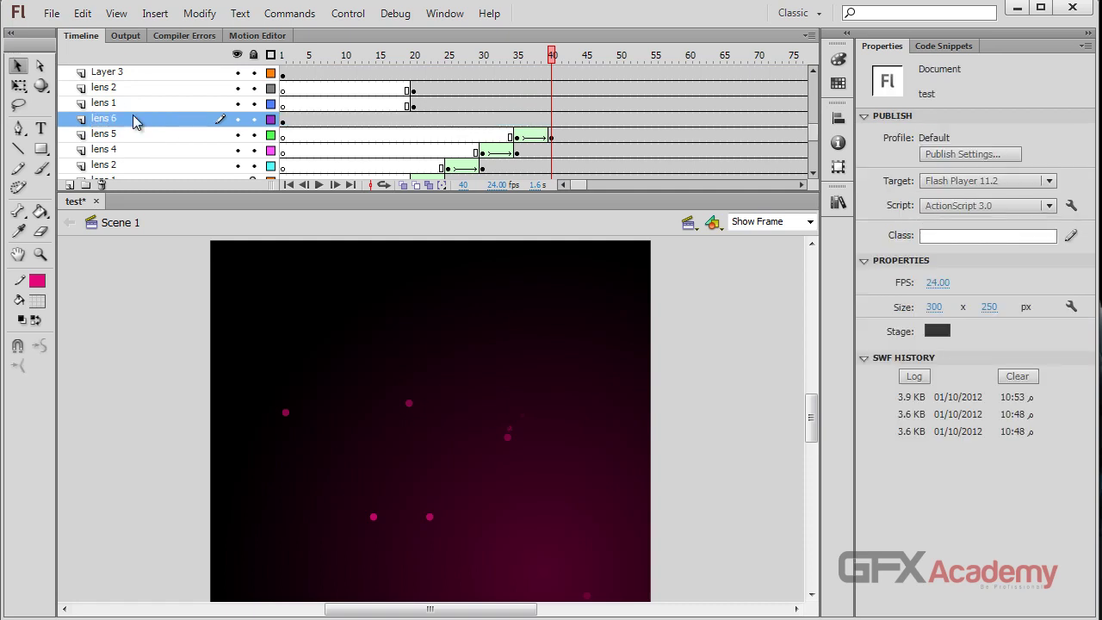
- Move the lens 6 layer's starting keyframe from frame 1 to frame 40 and add a keyframe at frame 45
left_click(282, 120)
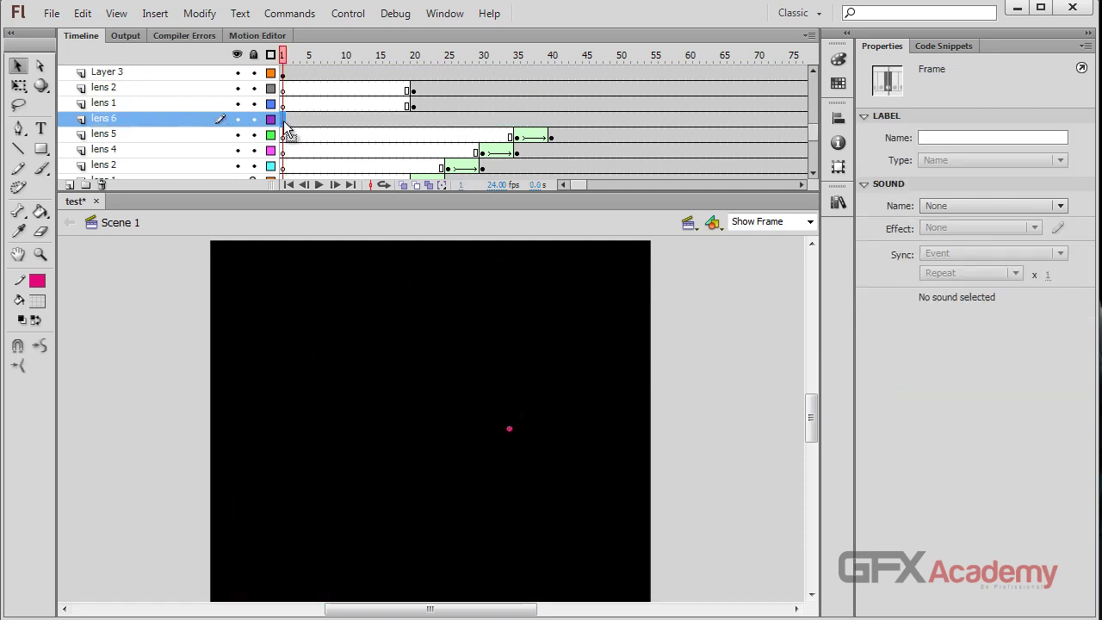
left_click_drag(284, 122, 551, 125)
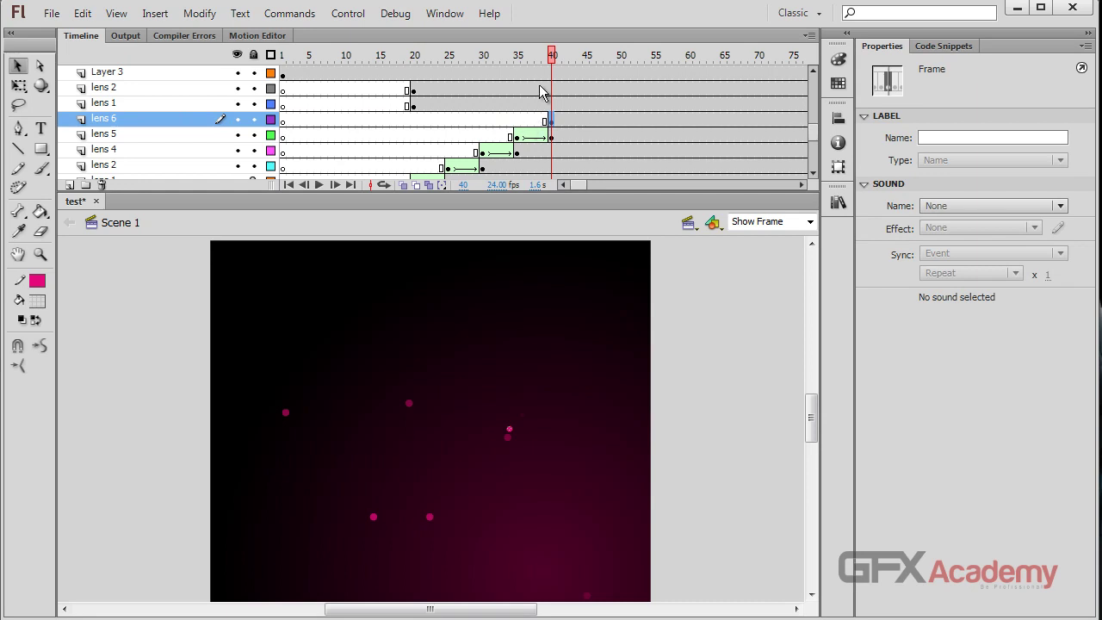
left_click(585, 122)
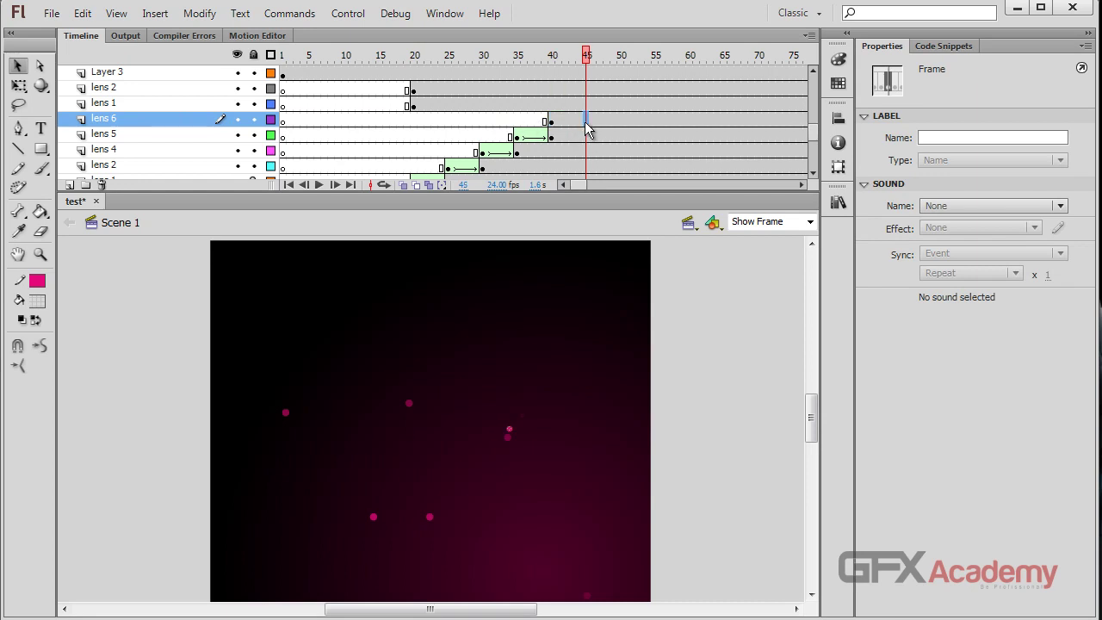
- Create a shape tween between frames 40 and 45 of the lens 6 layer with an ease of -100
right_click(575, 121)
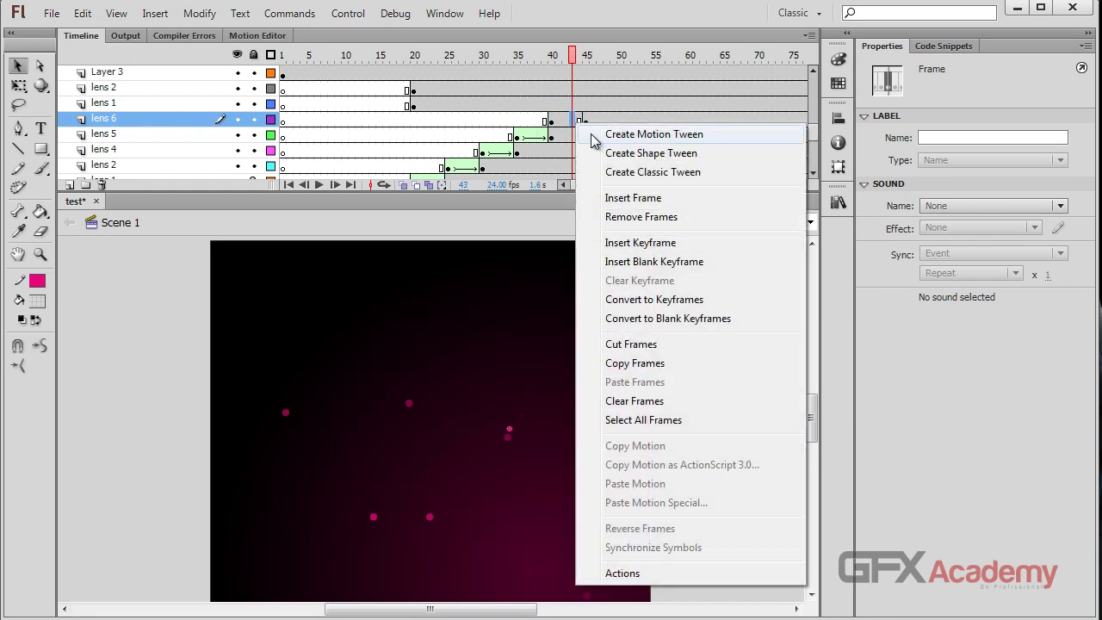
left_click(651, 154)
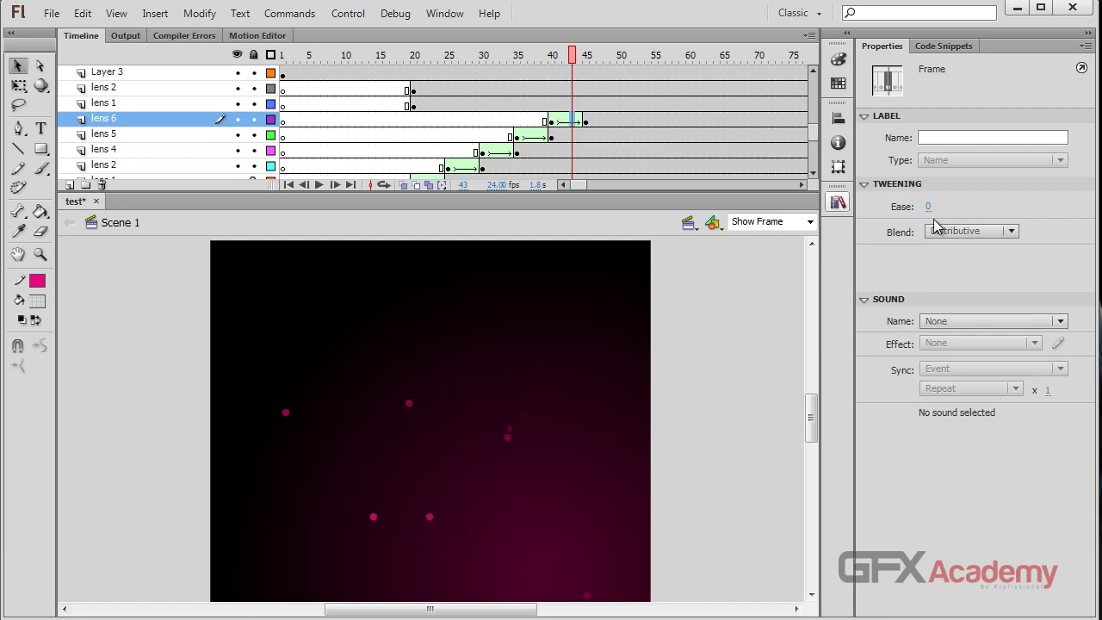
left_click_drag(928, 209, 652, 191)
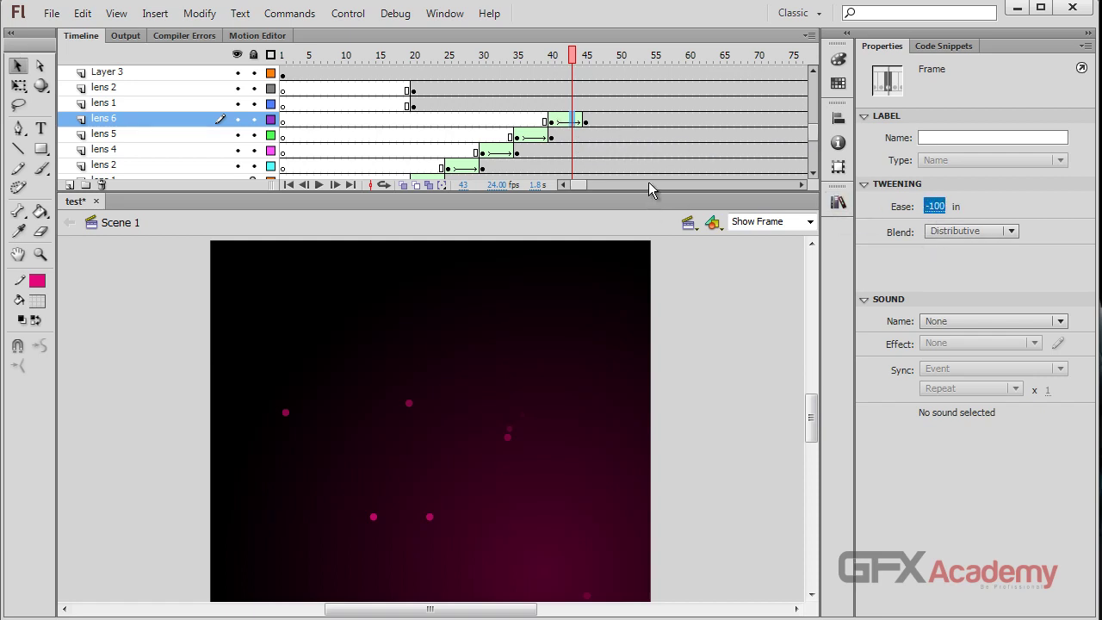
- Make the fill of the lens 6 dot transparent at frame 40
left_click(552, 121)
left_click(509, 429)
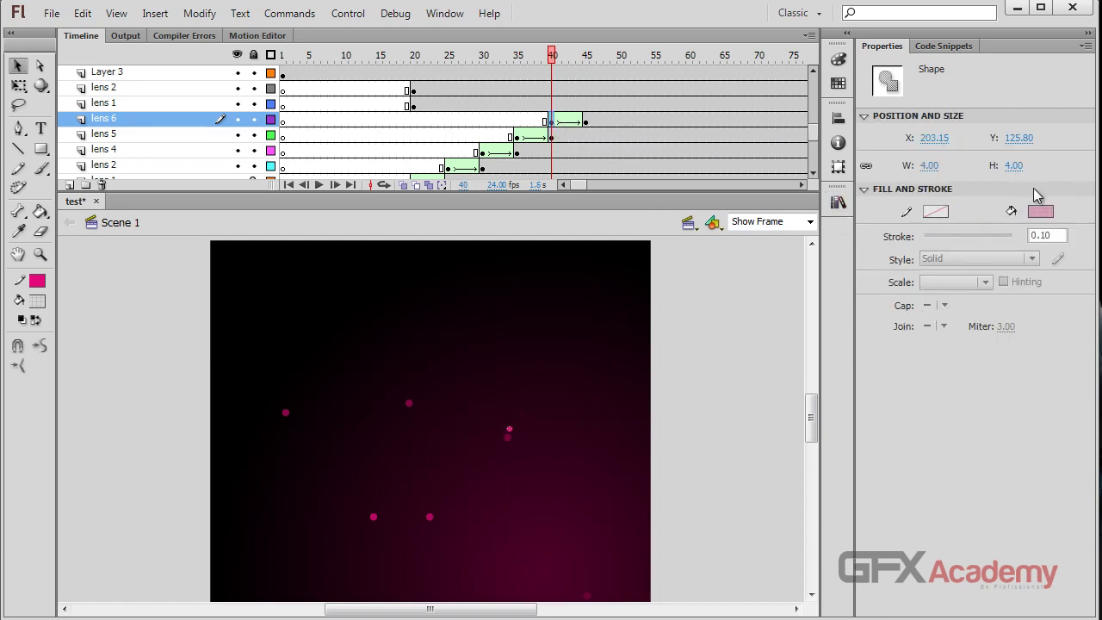
left_click(1041, 211)
key("Escape")
left_click(1046, 216)
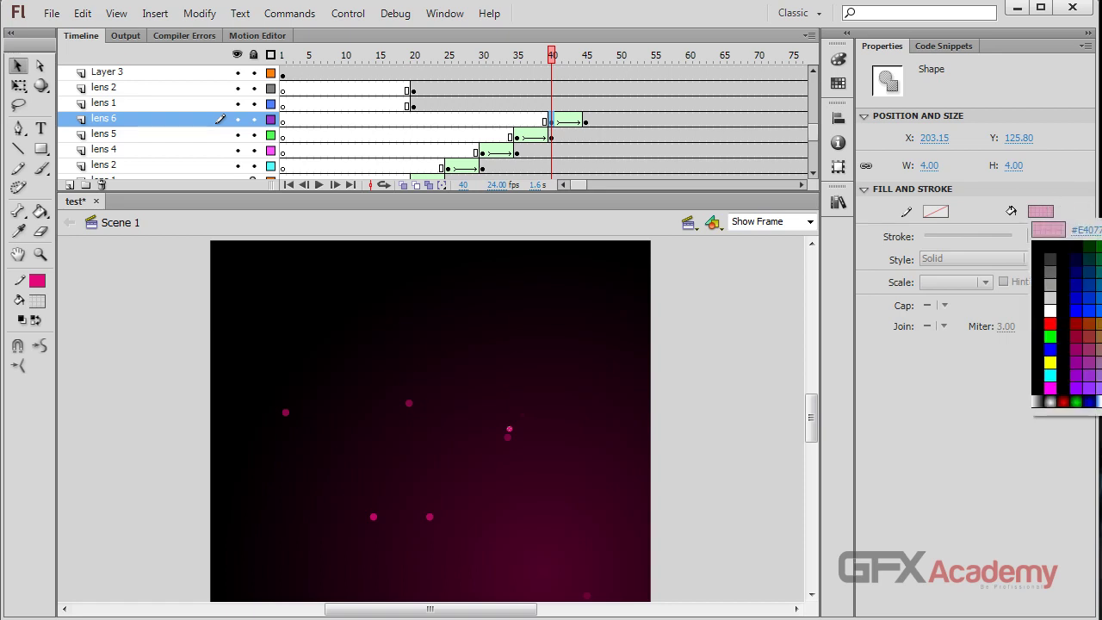
key("Escape")
left_click(1044, 214)
key("Escape")
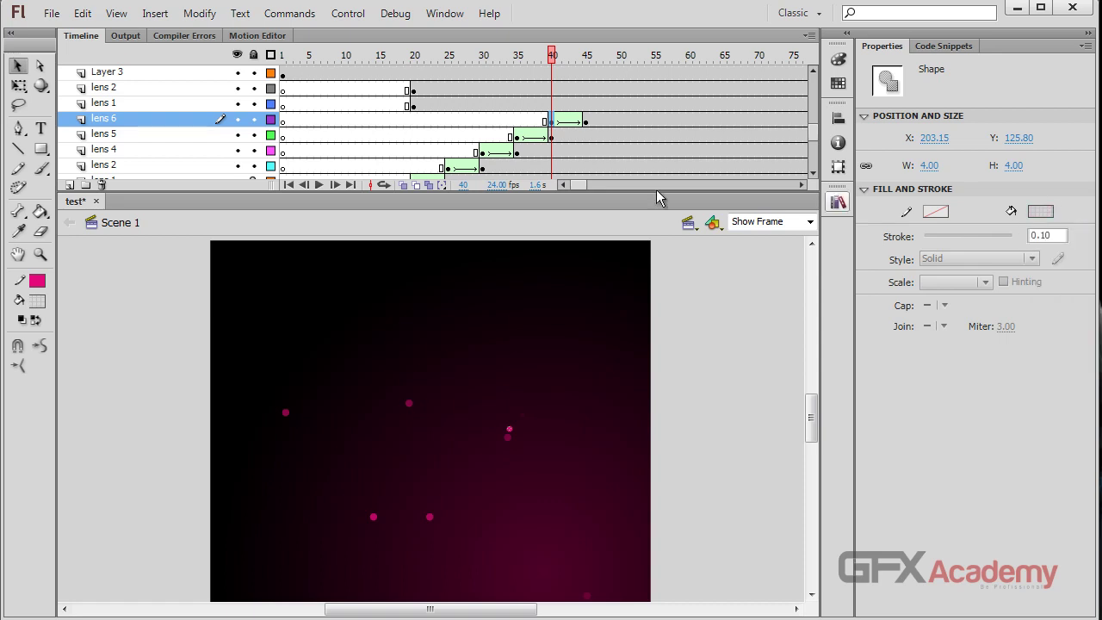
- Move Layer 3 with the smallest dot of the cluster directly above the lens 6 layer and rename it lens 7
left_click(133, 75)
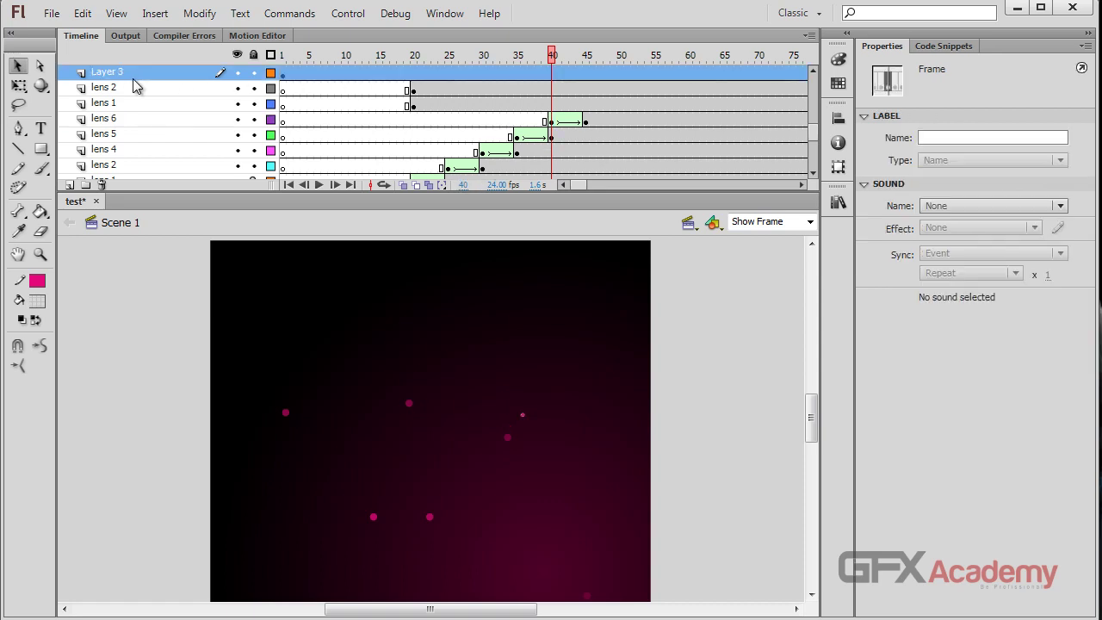
left_click_drag(133, 74, 143, 111)
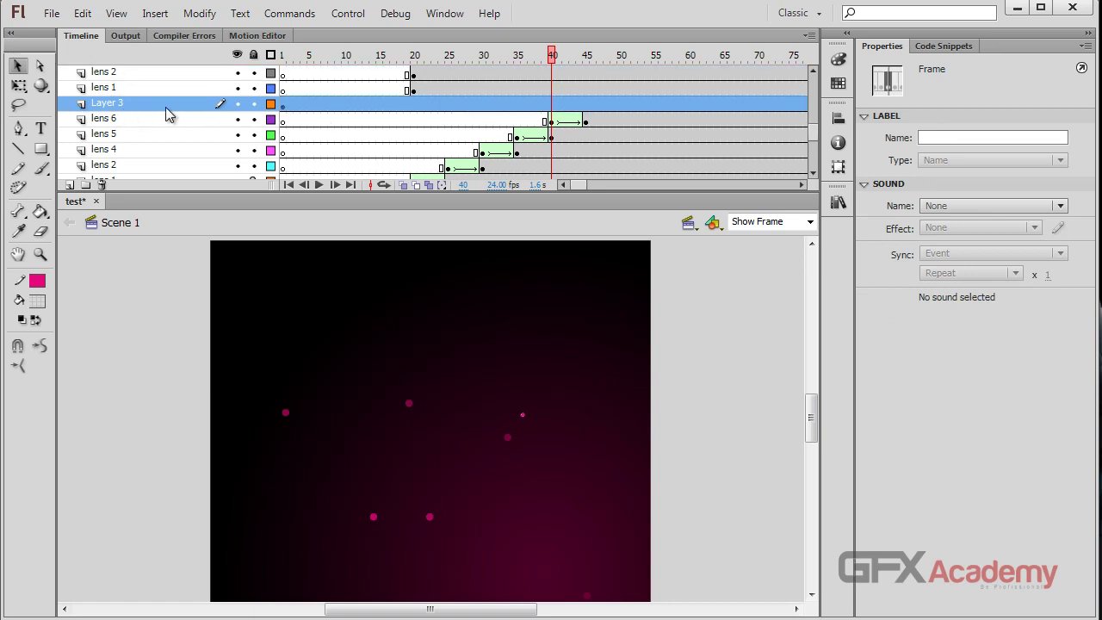
double_click(166, 107)
type("le")
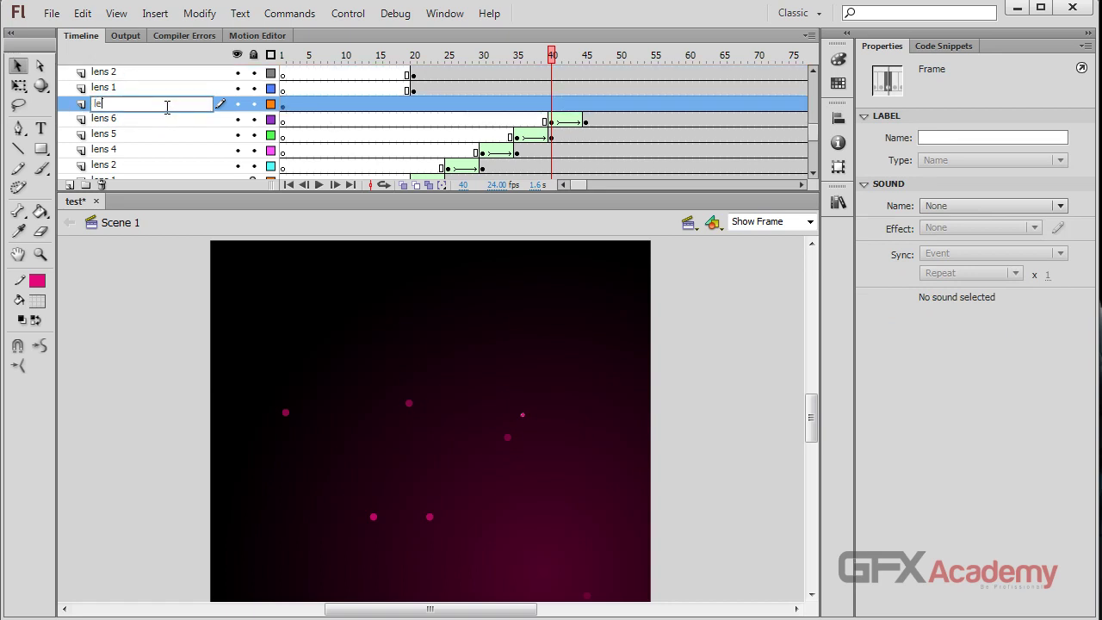
type("ns 7")
key("Return")
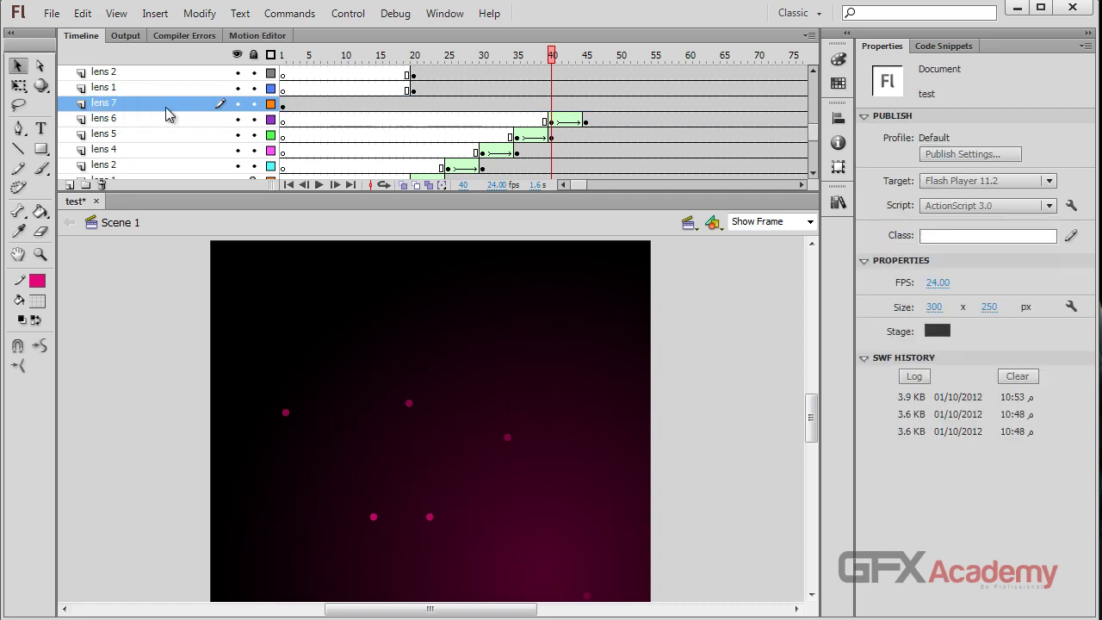
- Move the lens 7 layer's starting keyframe from frame 1 to frame 45 and add a keyframe at frame 50
left_click(283, 104)
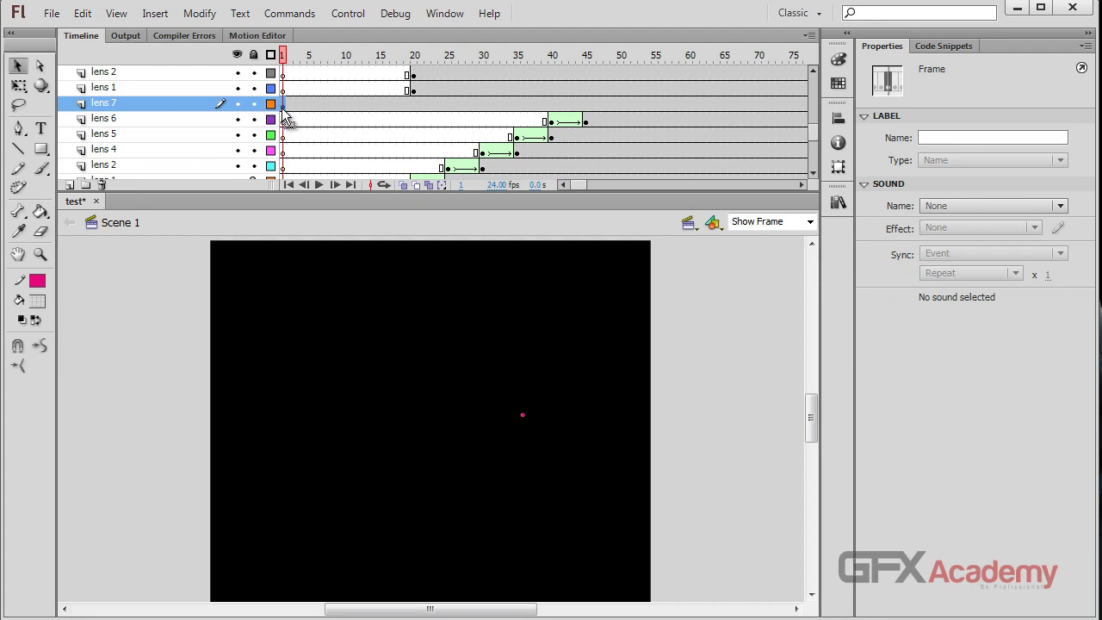
left_click_drag(285, 109, 586, 110)
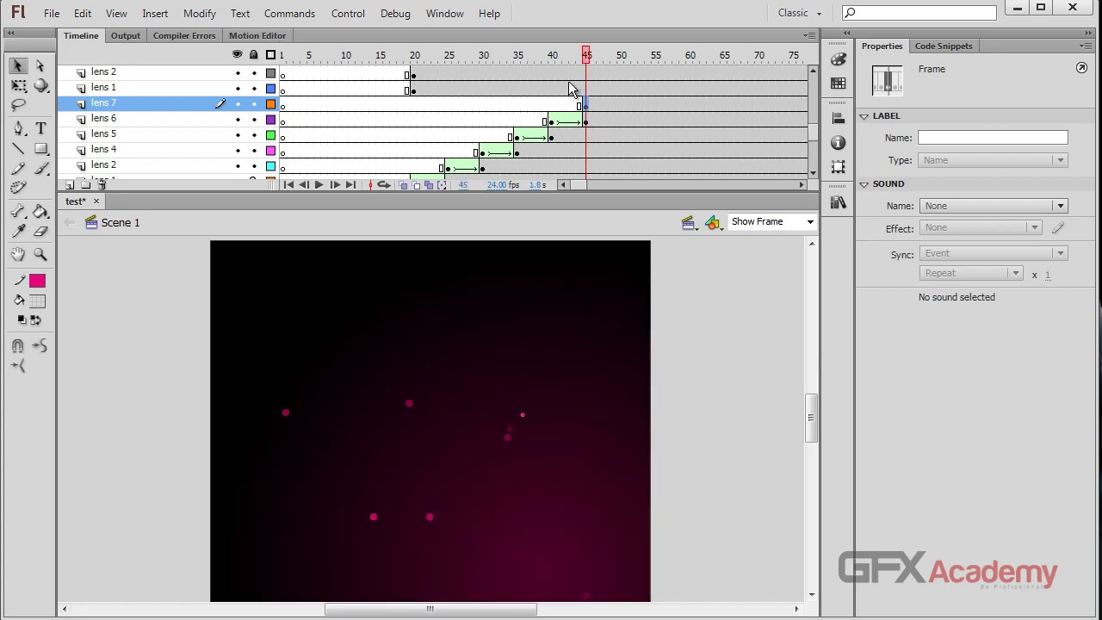
left_click(621, 102)
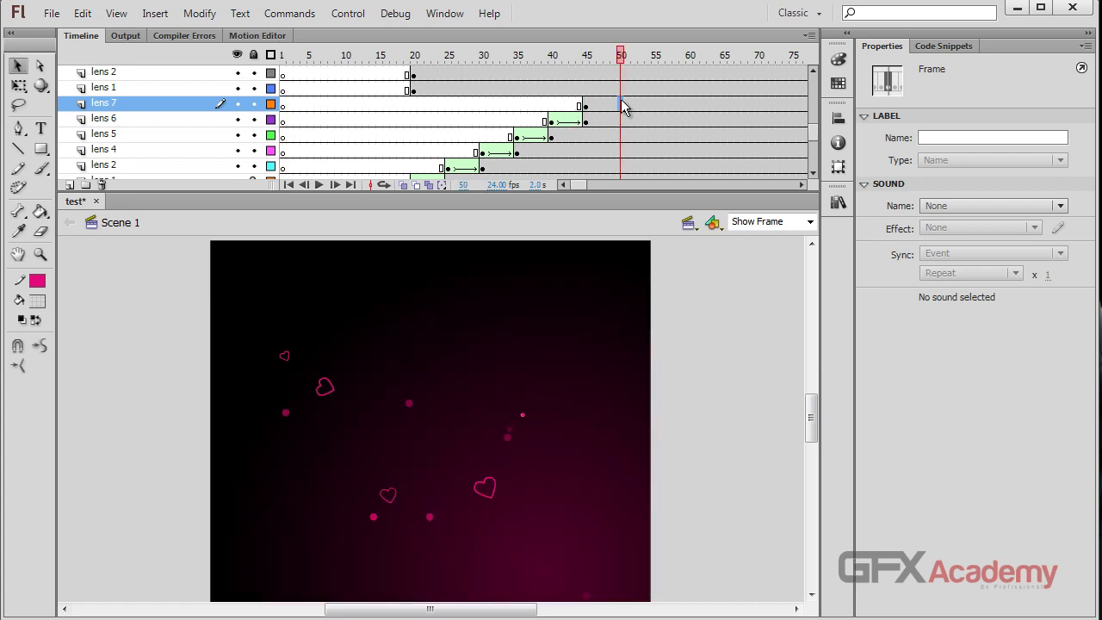
key("F6")
- Create a shape tween between frames 45 and 50 of the lens 7 layer with an ease of -100
right_click(594, 105)
left_click(622, 135)
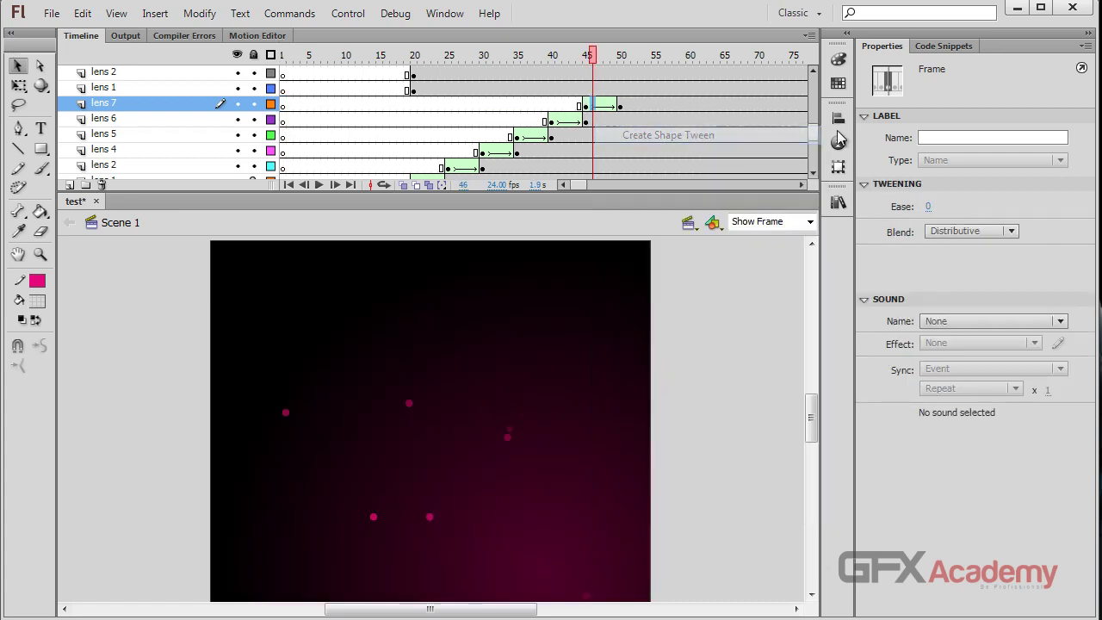
left_click_drag(928, 206, 749, 211)
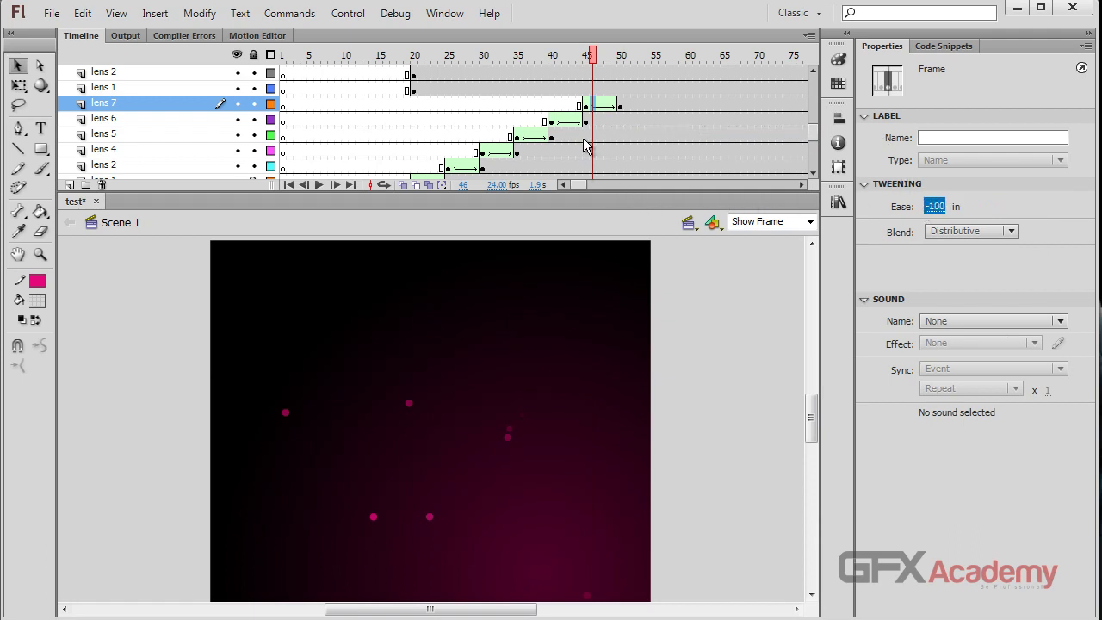
- Make the fill of the lens 7 dot transparent at frame 45
left_click(585, 105)
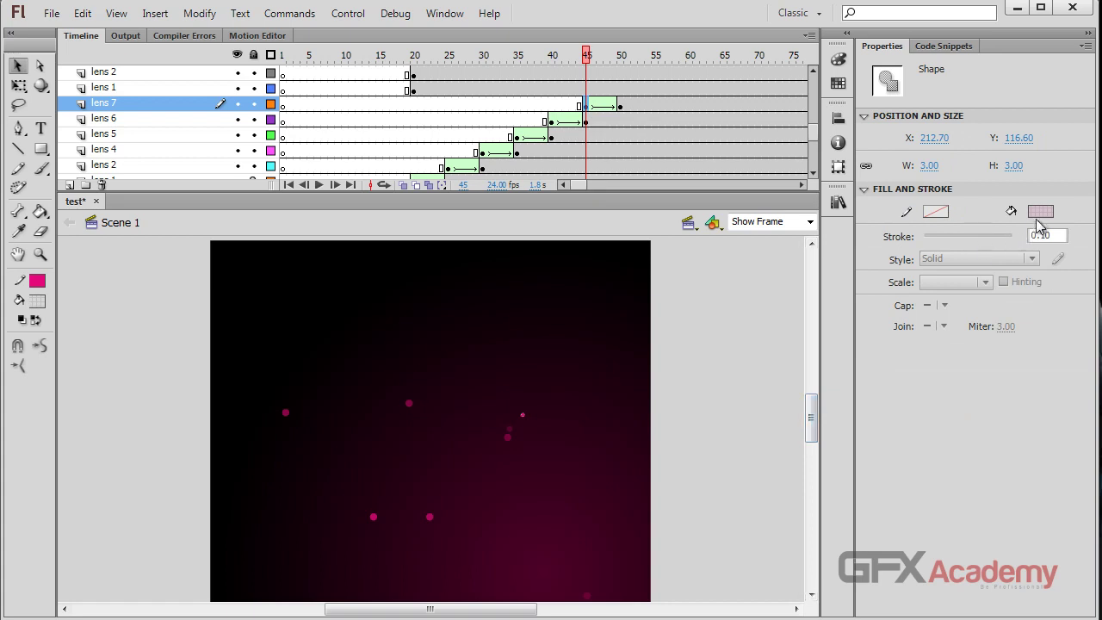
left_click(1038, 213)
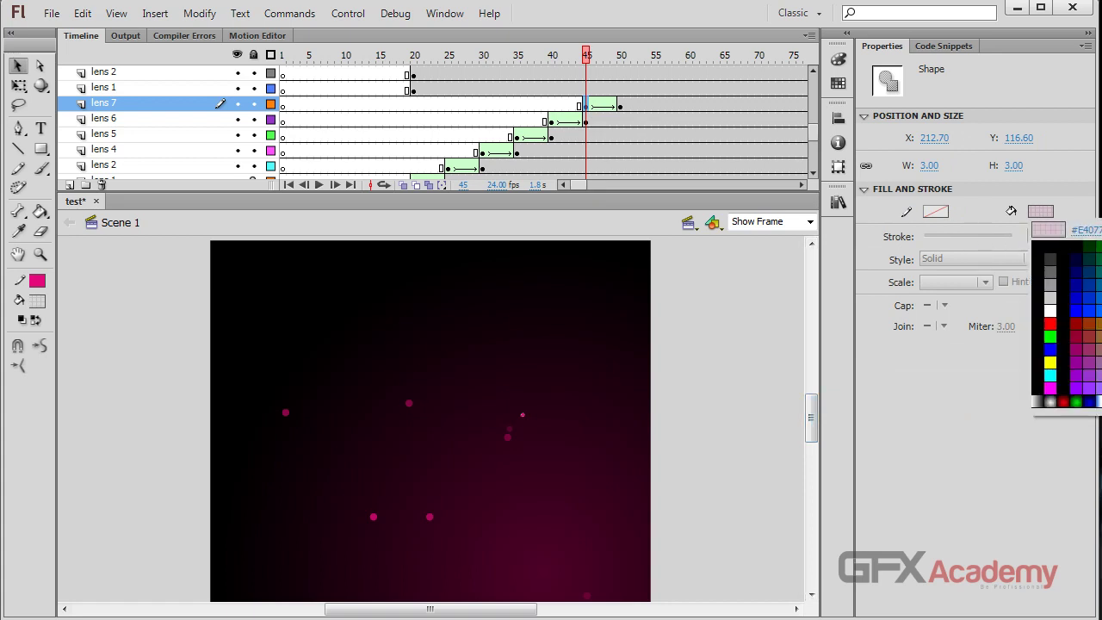
key("Escape")
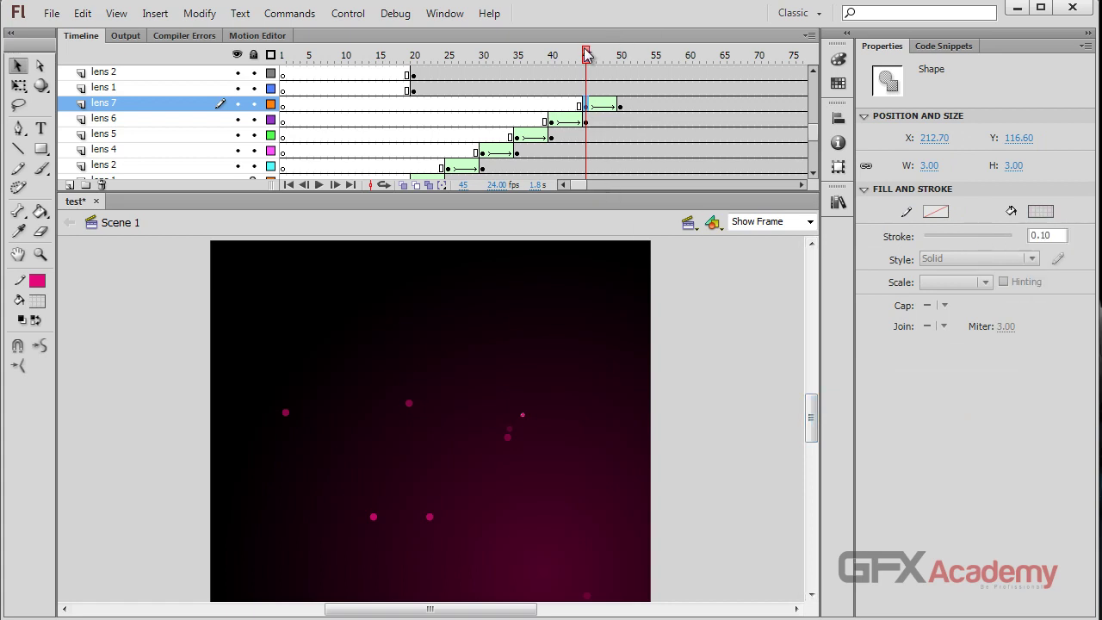
- Move the upper lens 2 layer, holding the upper-middle dot, directly above the lens 7 layer and rename it lens 8
mouse_move(586, 54)
left_mouse_down()
mouse_move(570, 54)
mouse_move(609, 55)
mouse_move(579, 55)
left_mouse_up()
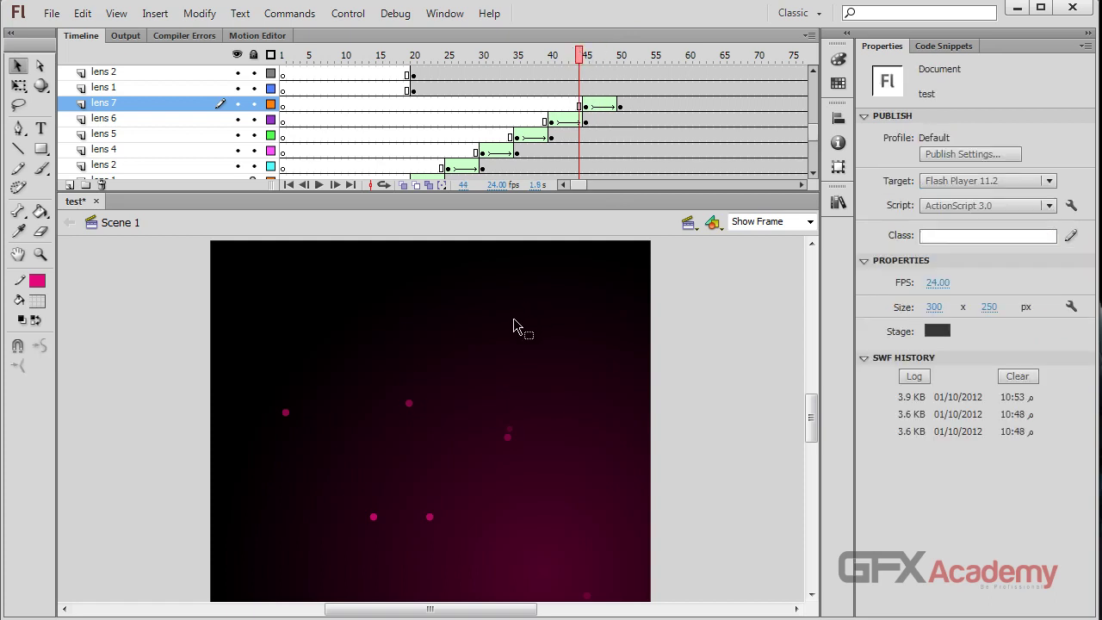
left_click(411, 403)
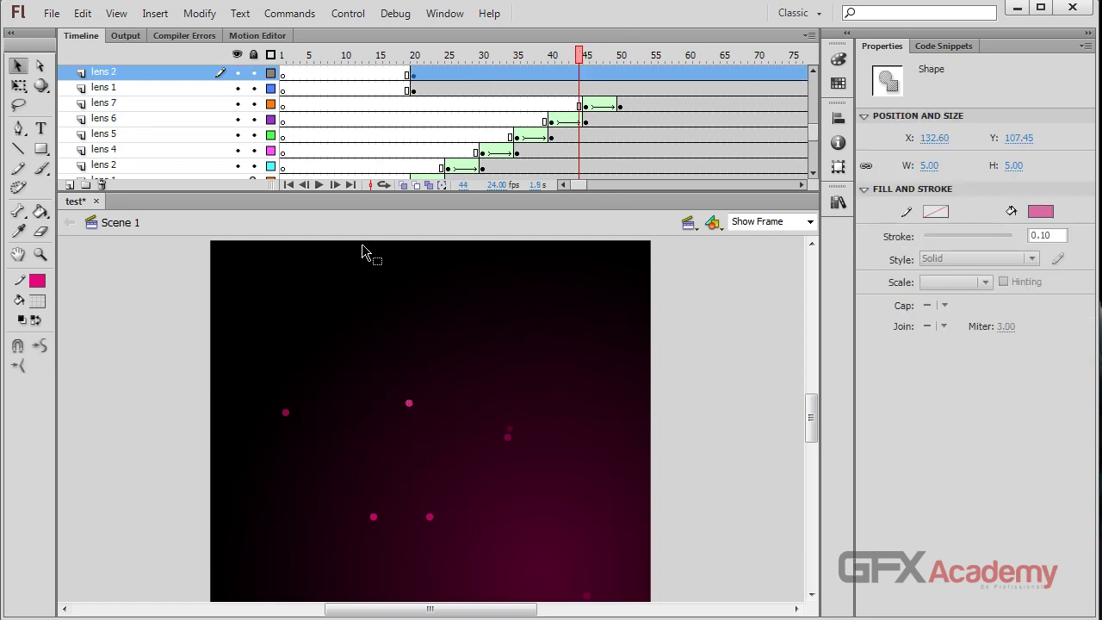
left_click(136, 90)
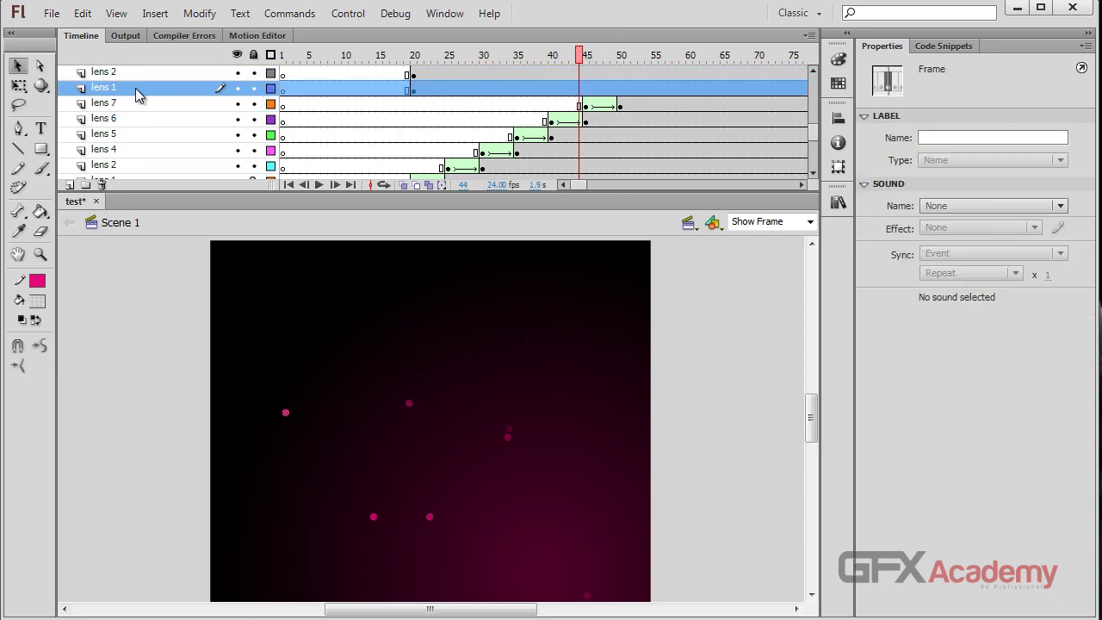
left_click_drag(142, 73, 126, 102)
double_click(129, 89)
key("BackSpace")
type("8")
key("Return")
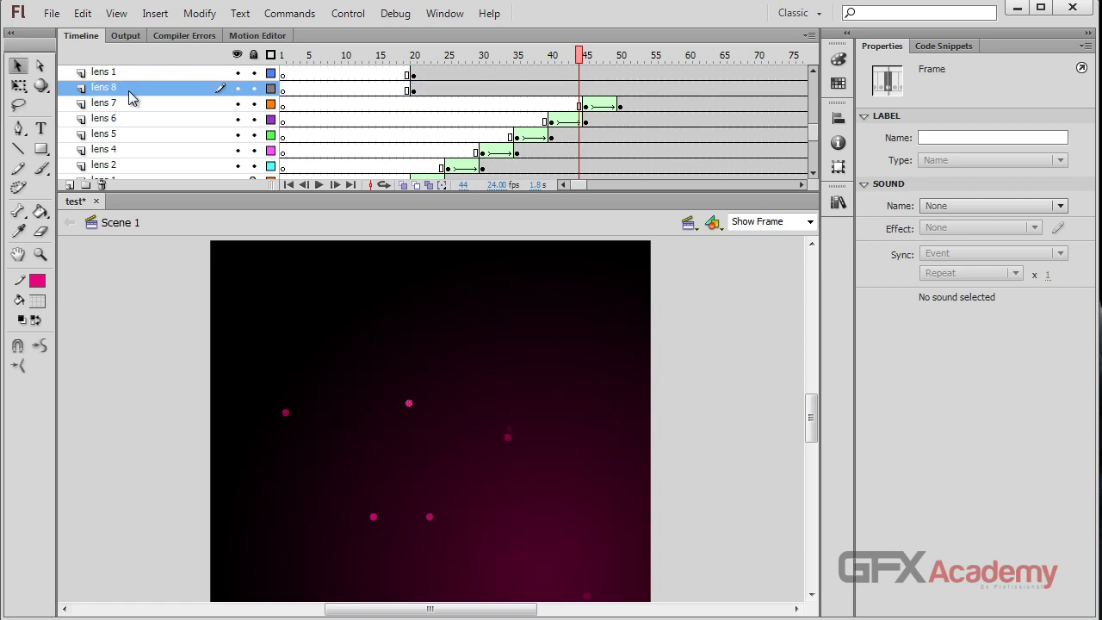
- Move the lens 8 layer's frame 20 keyframe to frame 50 and add a keyframe at frame 55
scroll(130, 96, "up", 1)
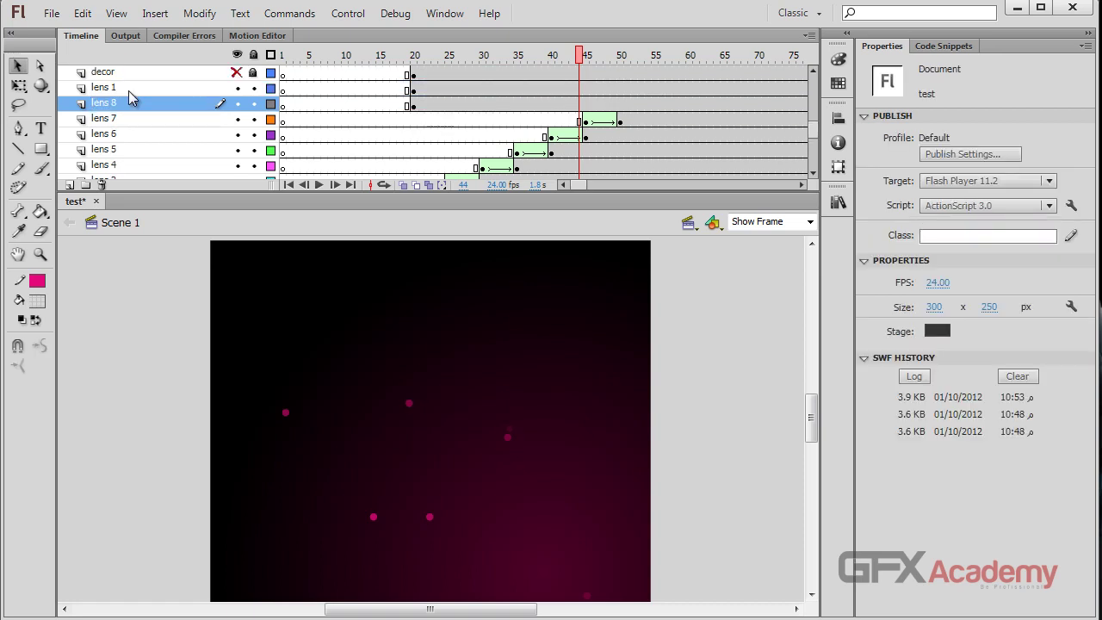
left_click(413, 105)
left_click_drag(413, 105, 621, 104)
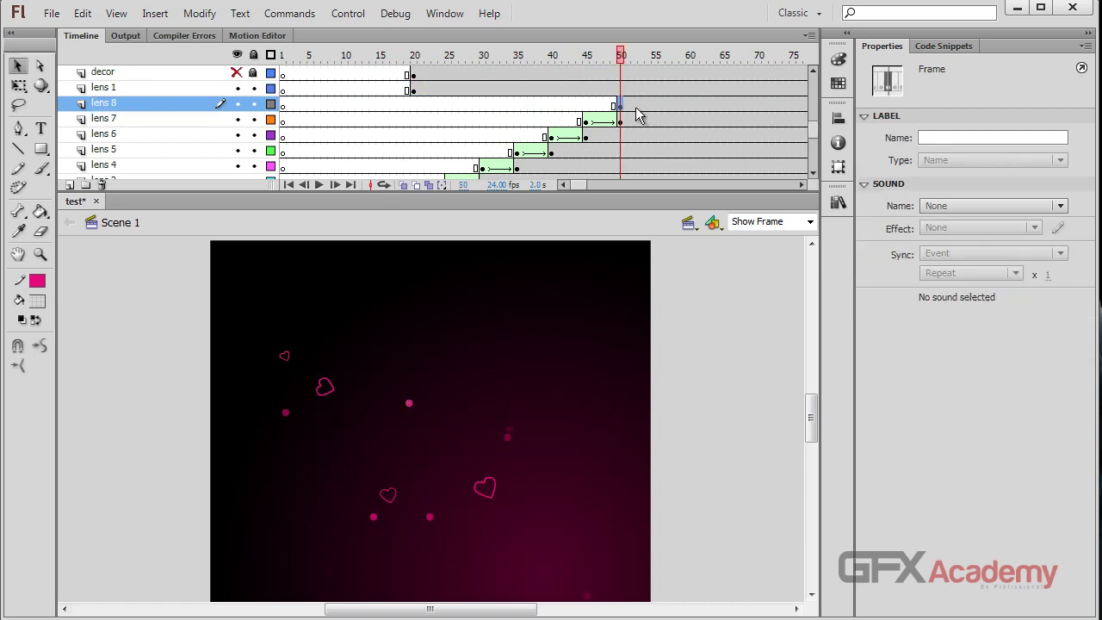
left_click(655, 105)
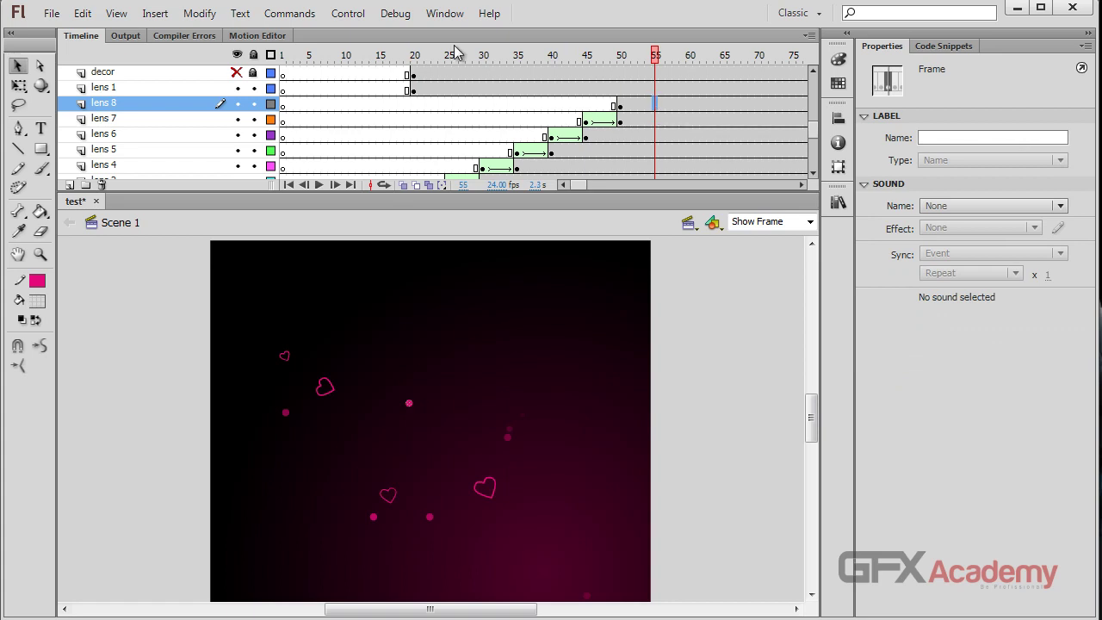
- Create a shape tween with an ease of -99 between frames 50 and 55 of lens 8, and make its dot's fill transparent at frame 50
right_click(648, 106)
left_click(689, 132)
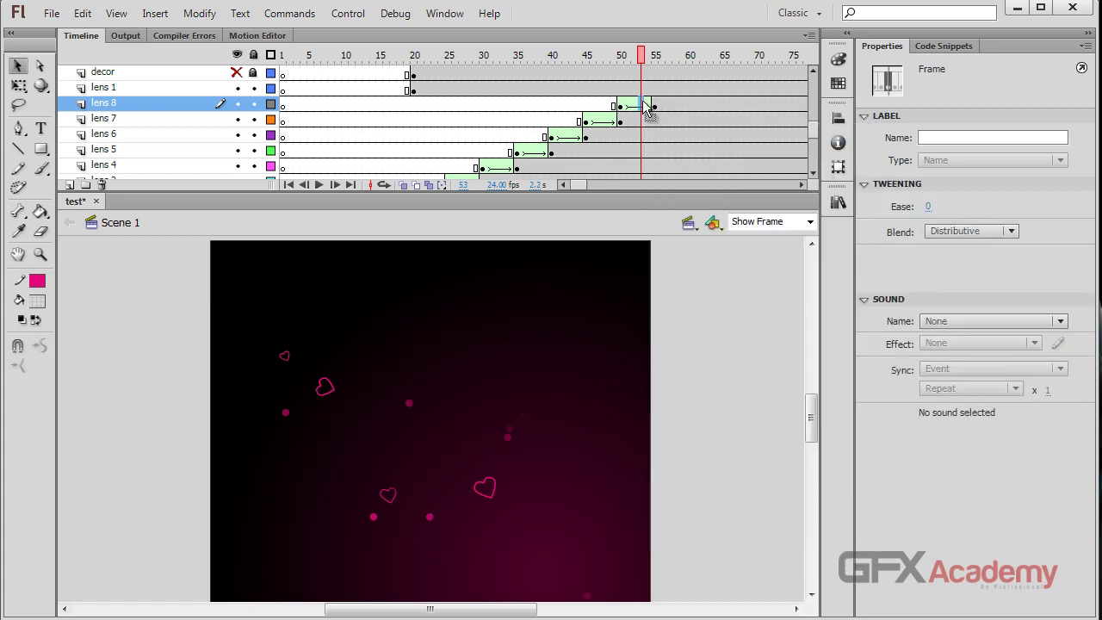
left_click_drag(928, 207, 630, 201)
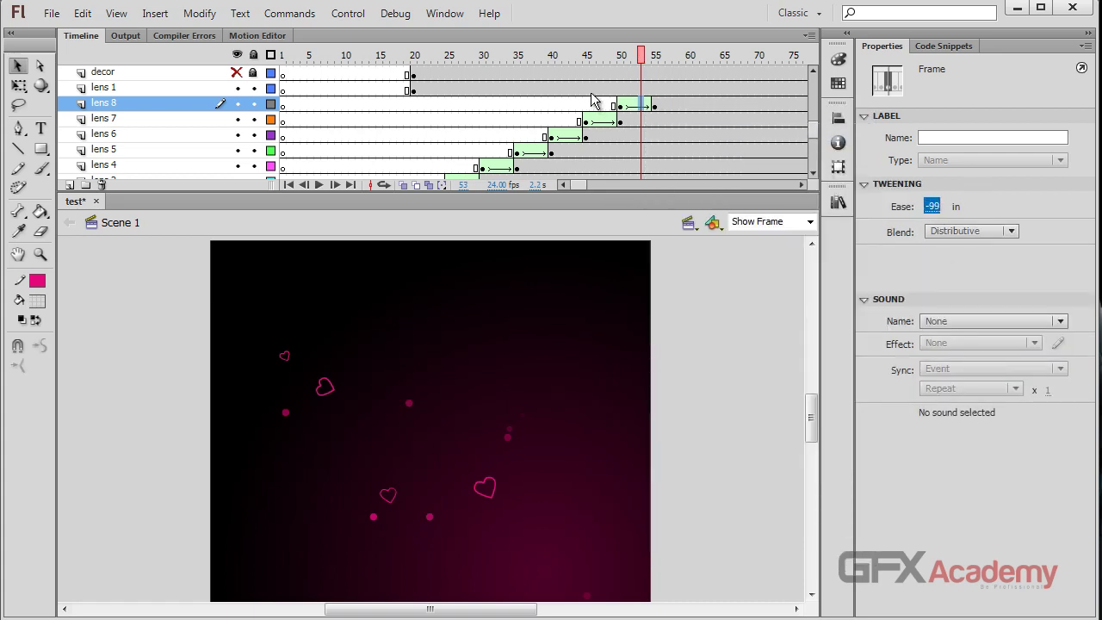
left_click(620, 105)
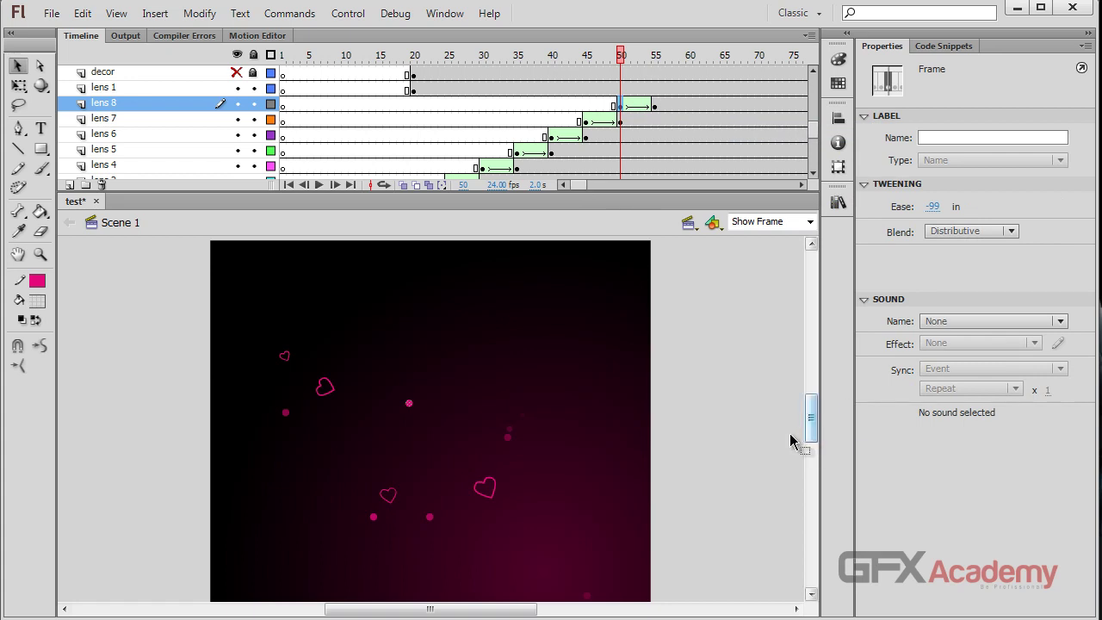
left_click(1039, 211)
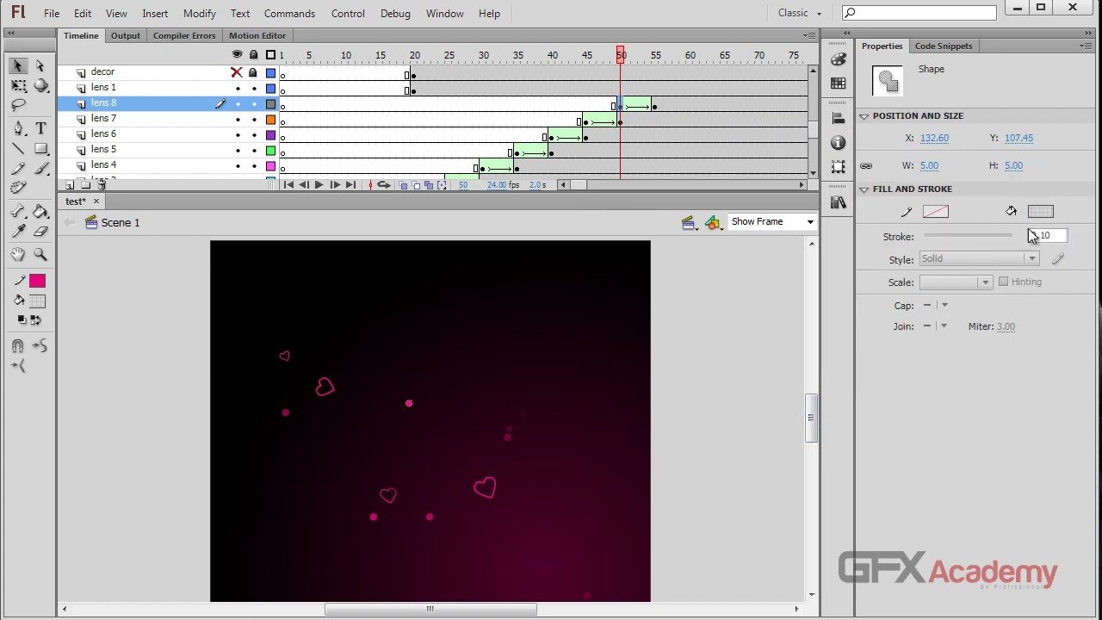
- Rename the lens 1 layer directly above lens 8 as lens 9
left_click(163, 89)
double_click(160, 89)
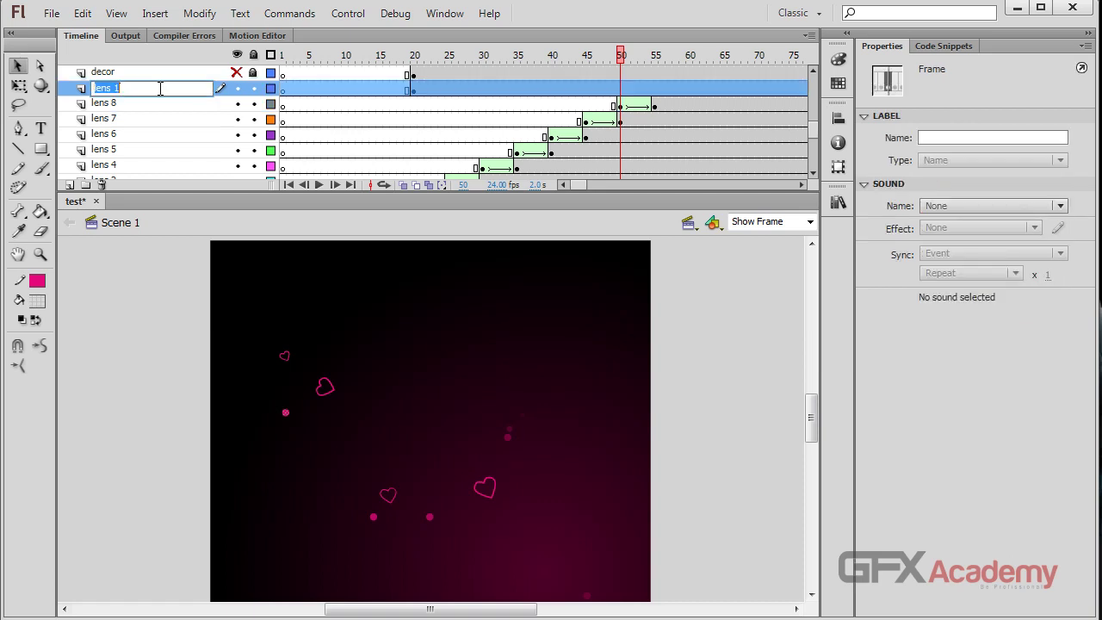
left_click(160, 88)
key("Return")
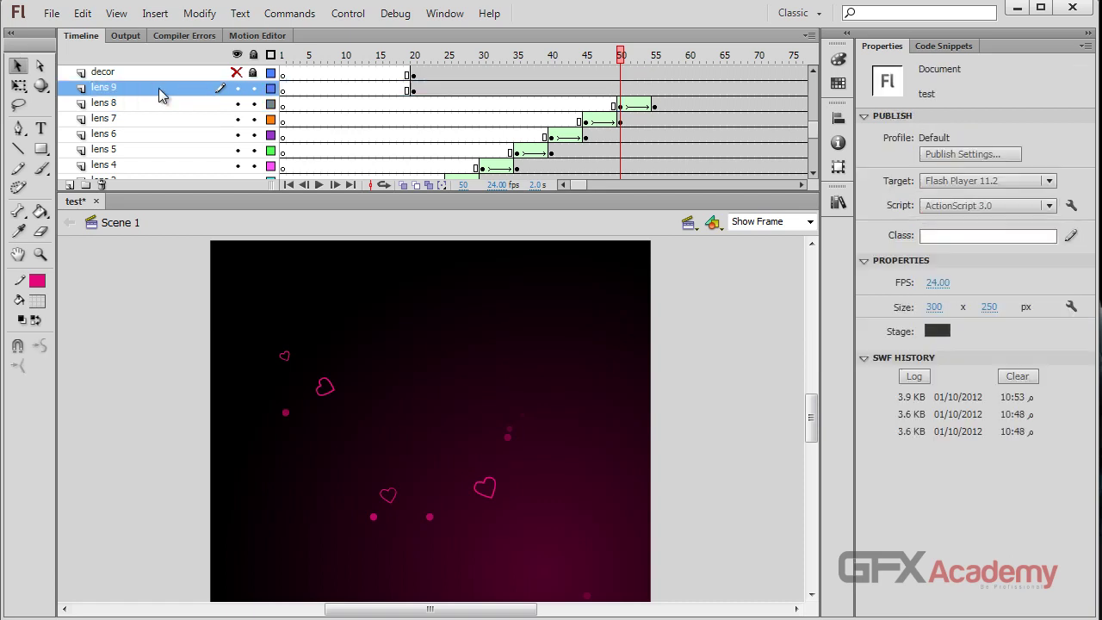
- Move the lens 9 layer's frame 20 keyframe to frame 55 and add a keyframe at frame 60
left_click(412, 90)
left_click_drag(412, 89, 654, 89)
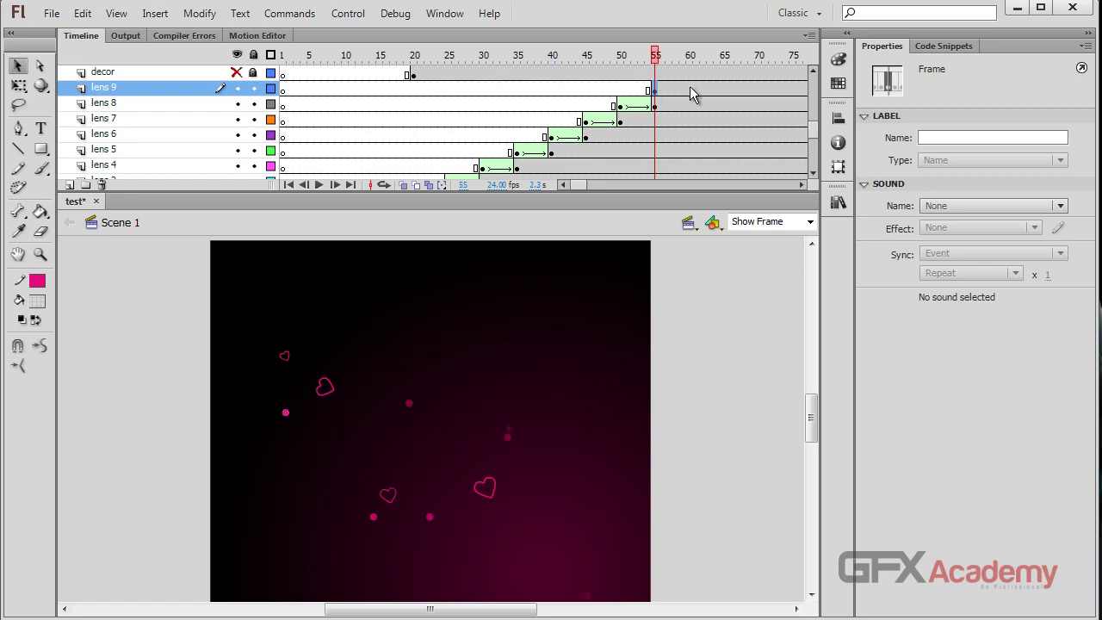
left_click(690, 89)
key("F6")
- Create a shape tween between frames 55 and 60 of the lens 9 layer with an ease of -100
right_click(676, 90)
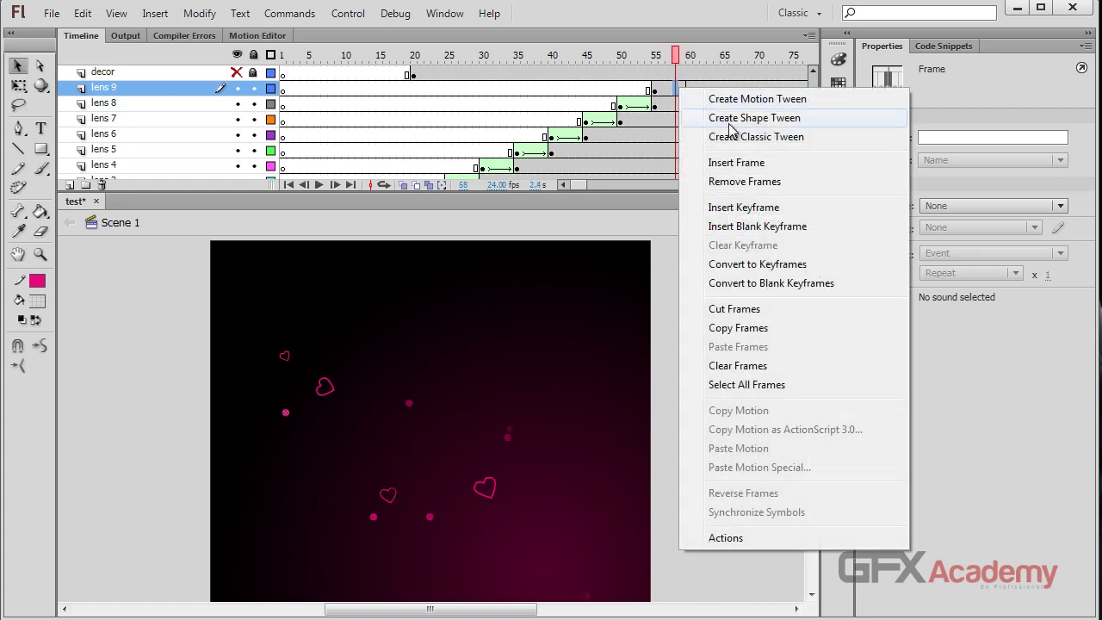
left_click(731, 114)
left_click_drag(928, 206, 895, 208)
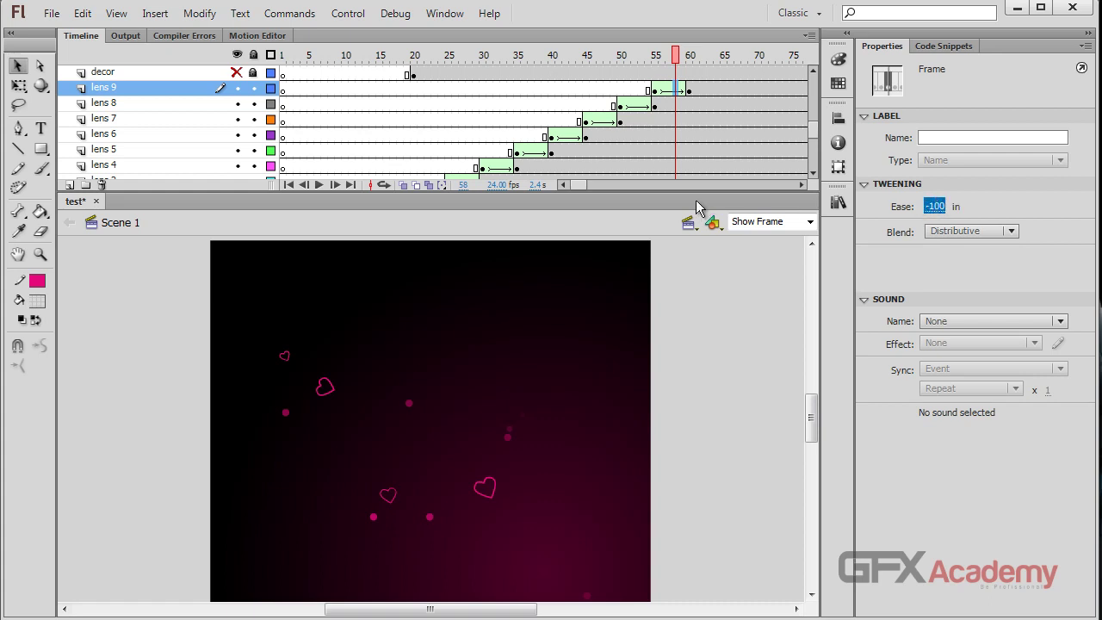
- Make the fill of the lens 9 dot transparent at frame 55 and save the file
left_click(652, 89)
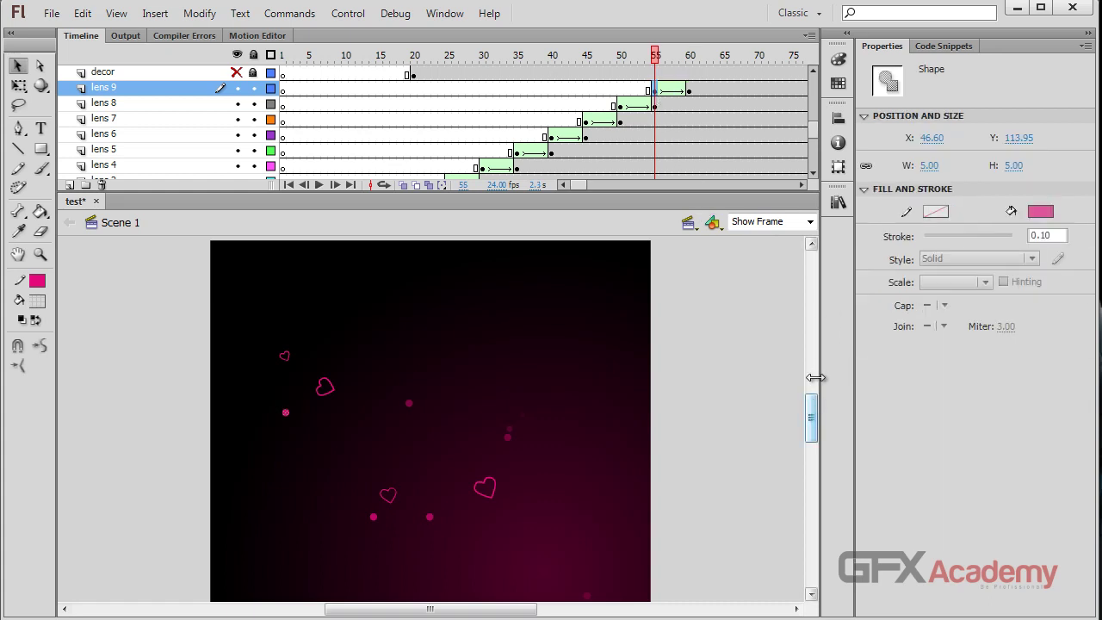
left_click(1039, 211)
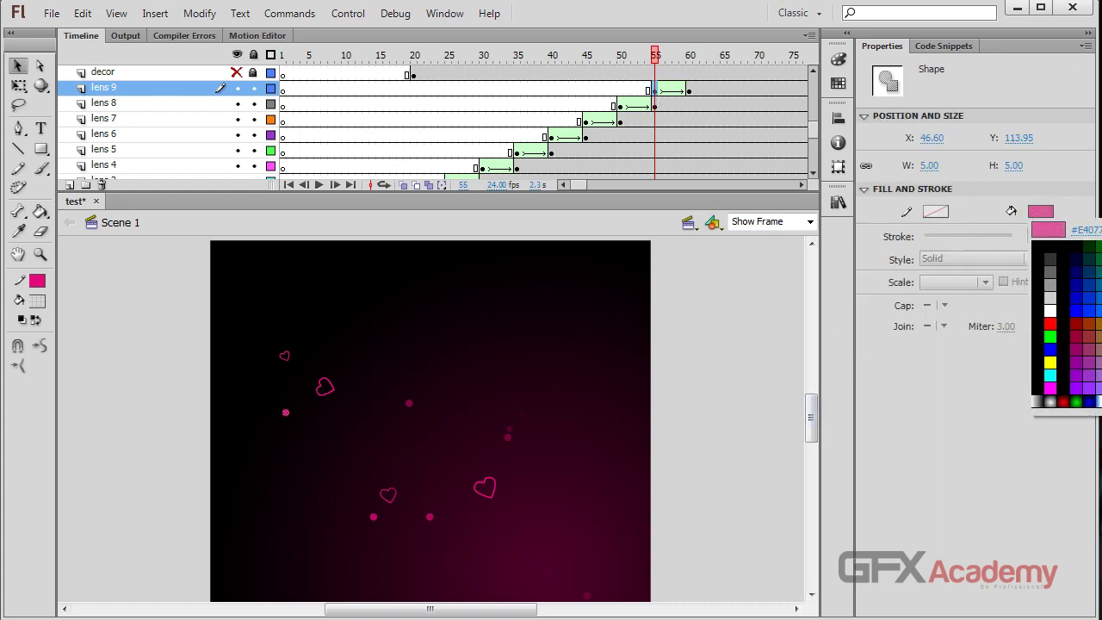
left_click(1050, 336)
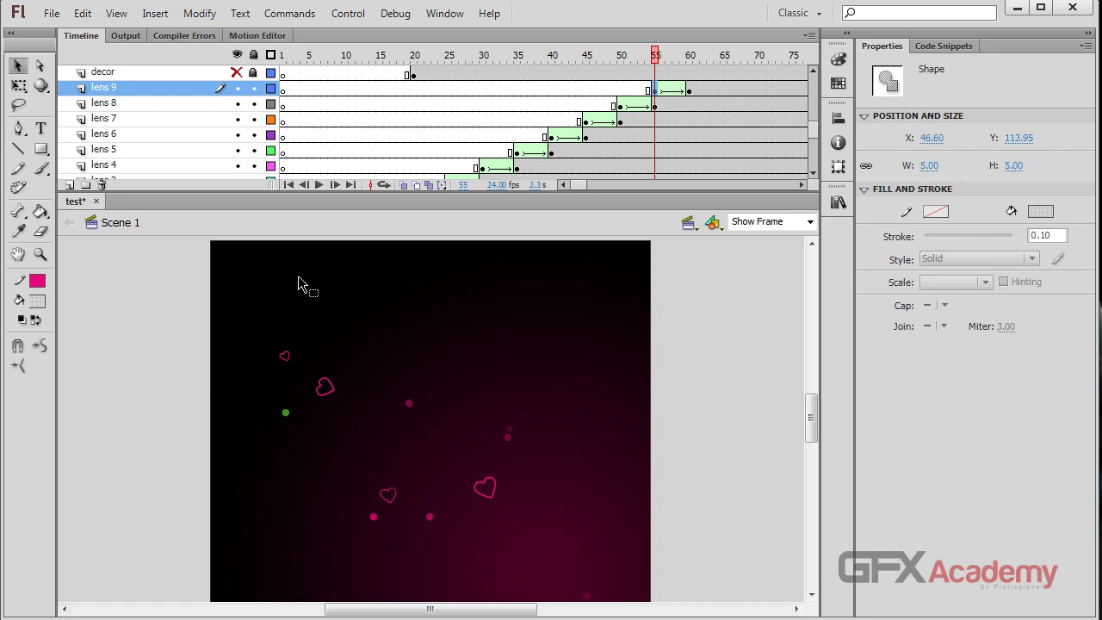
key("ctrl+s")
- Move the frame 20 keyframes of the decor layer and the layers above it together to frame 102
left_click_drag(658, 57, 688, 60)
scroll(413, 107, "up", 2)
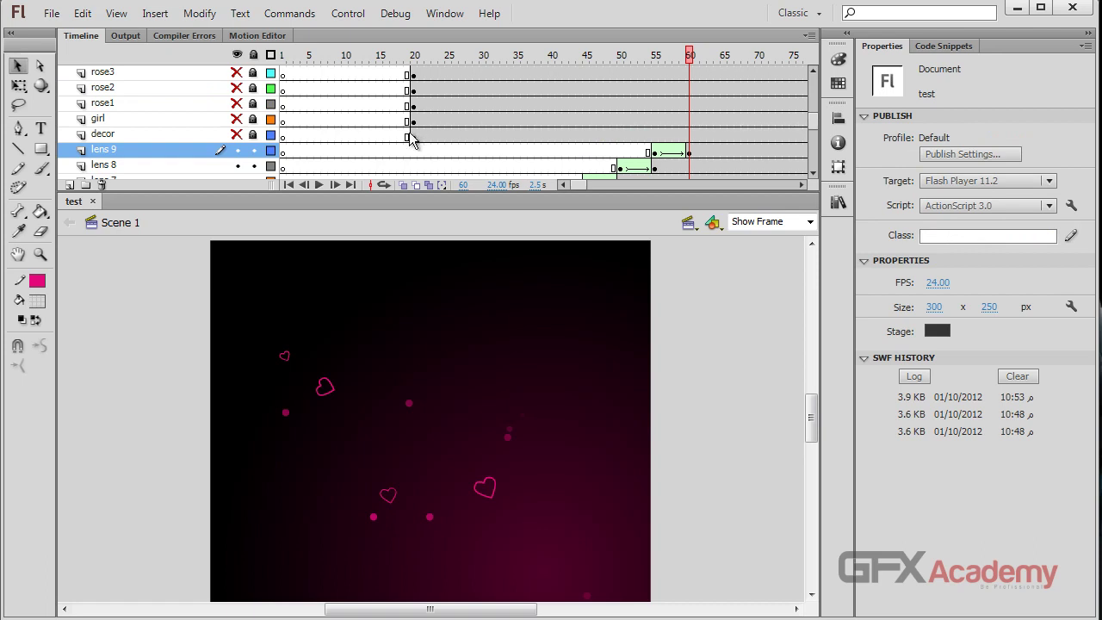
left_click(413, 138)
left_click_drag(416, 144, 420, 63)
scroll(423, 148, "down", 5)
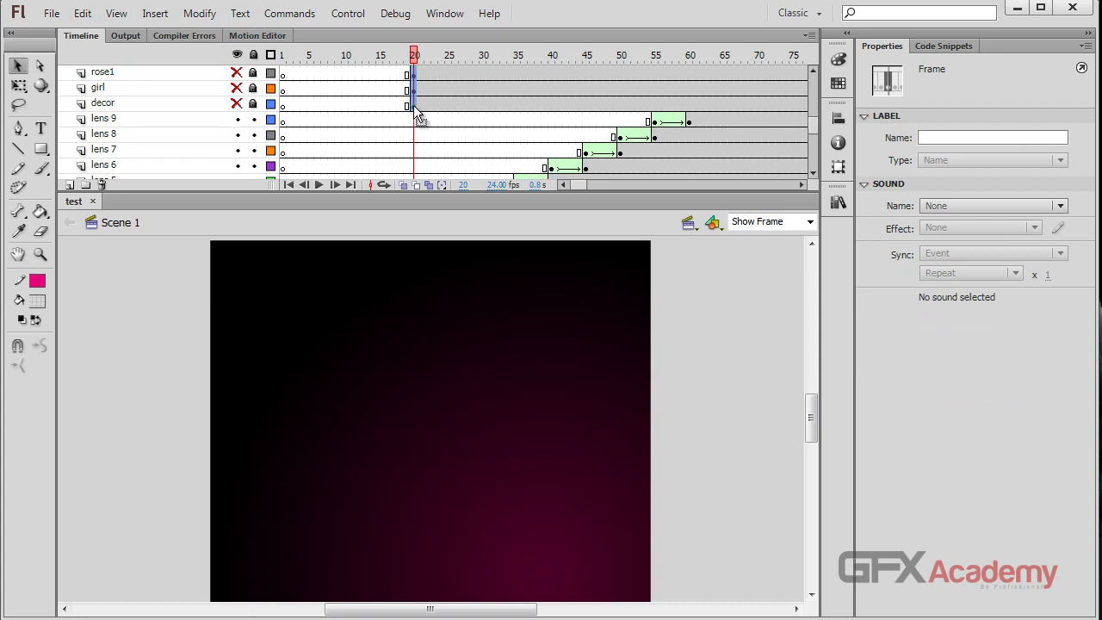
left_click_drag(419, 105, 735, 105)
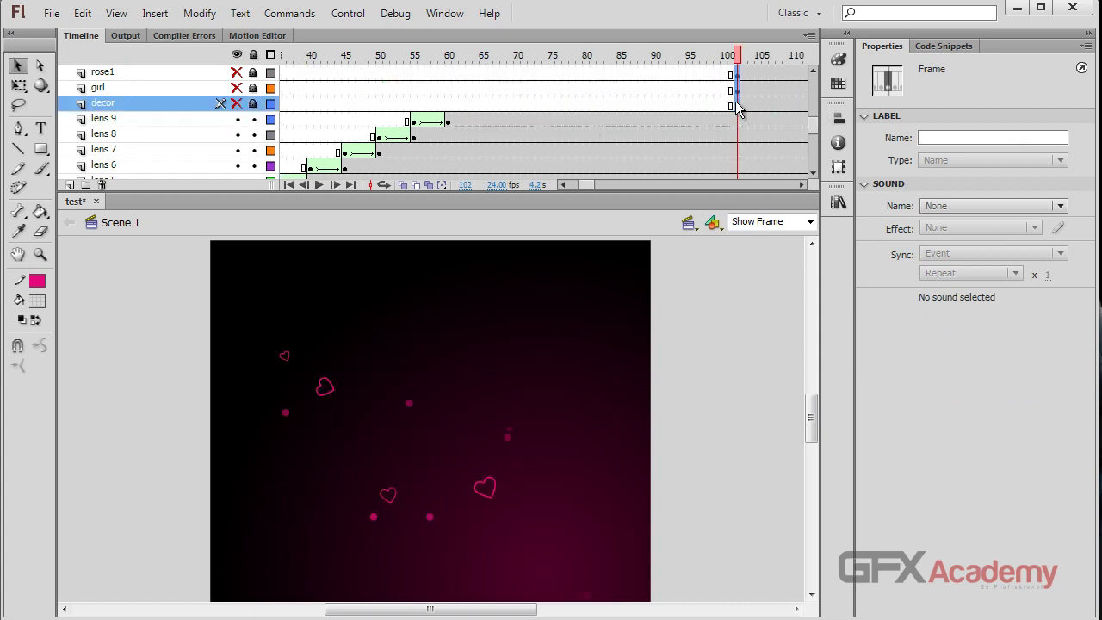
- Move the starting keyframes of the heart 4 layer and the layers directly below it together to frame 103
scroll(320, 126, "down", 8)
left_click_drag(379, 155, 382, 127)
left_click_drag(381, 167, 745, 157)
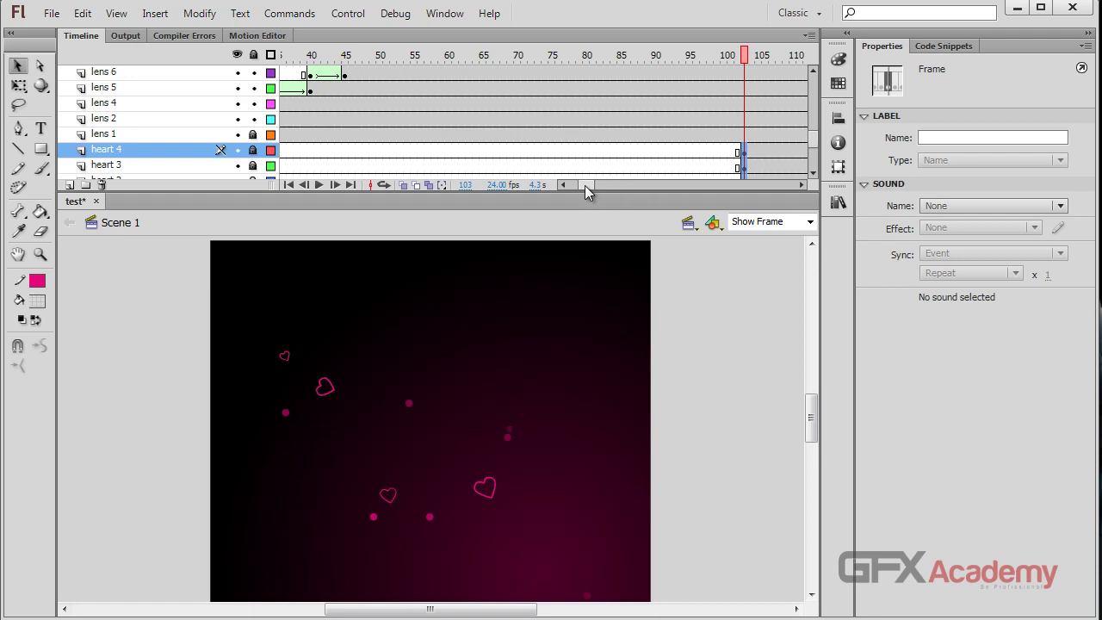
- Play the timeline from frame 1 to check the staggered fade-in of the lens dots
left_click_drag(587, 184, 560, 185)
left_click(312, 56)
left_click(289, 185)
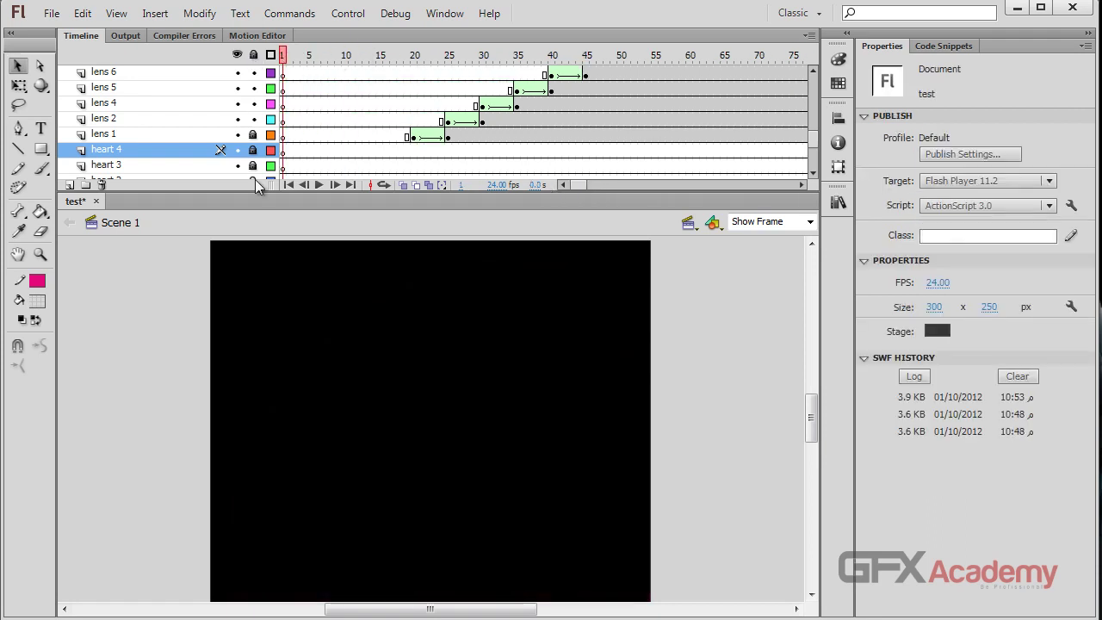
left_click(319, 183)
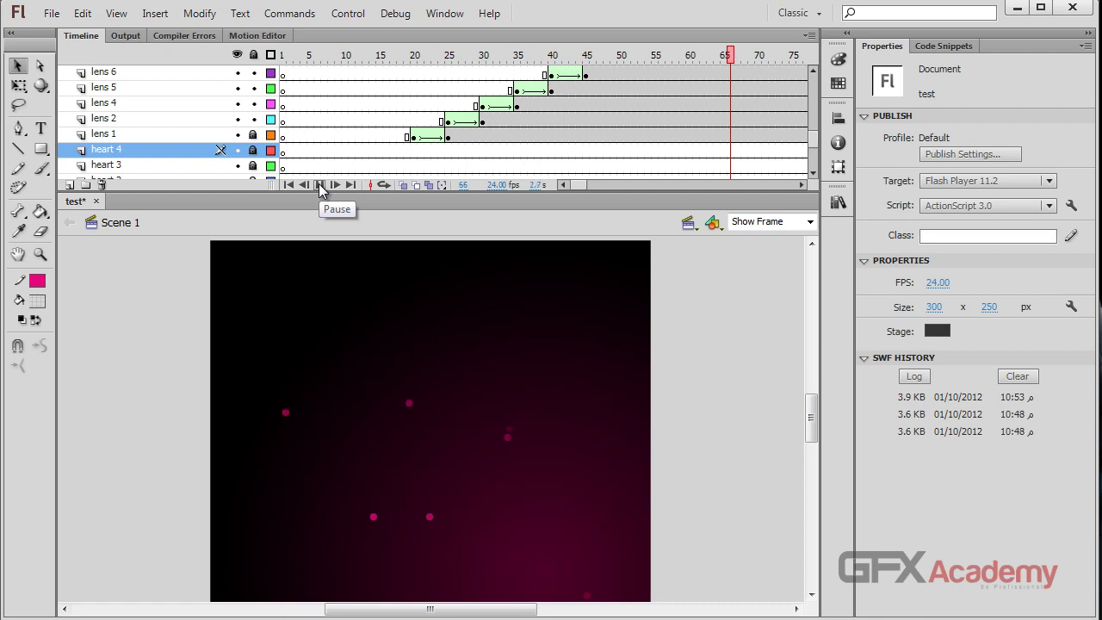
left_click(293, 55)
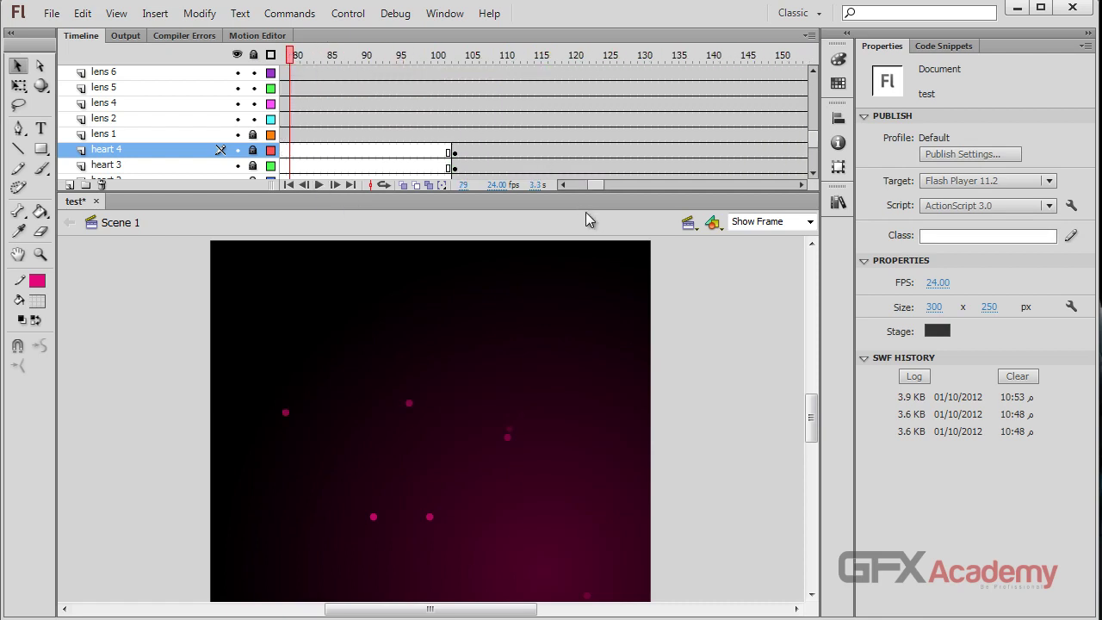
left_click_drag(595, 184, 569, 185)
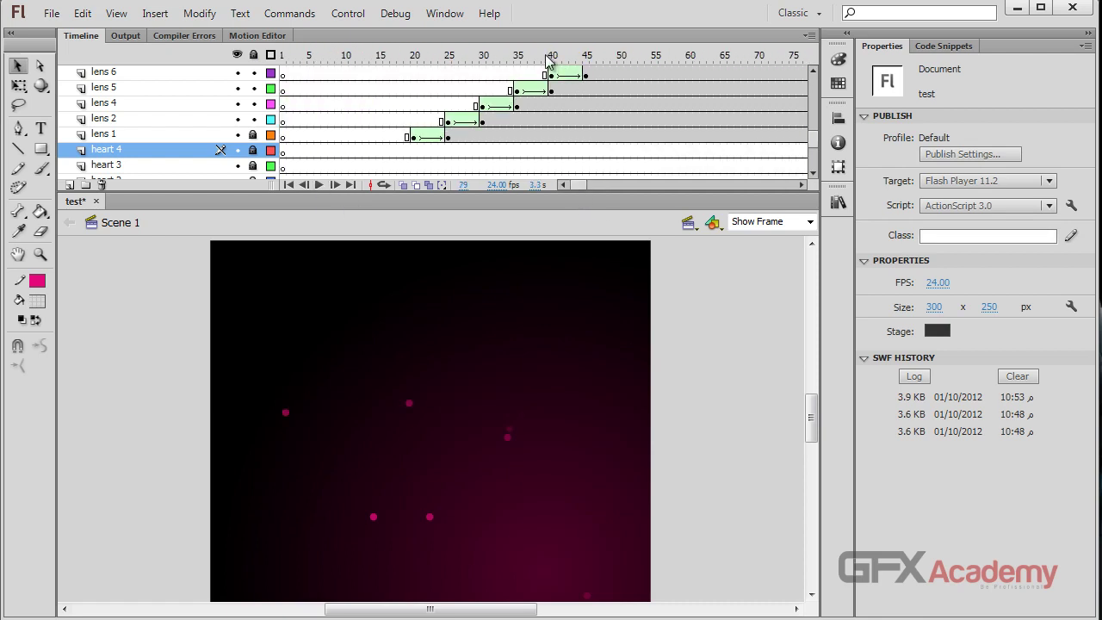
- Test the movie in the preview player to check the lens dots' animation, and close the preview
left_click_drag(422, 55, 313, 57)
key("ctrl+Return")
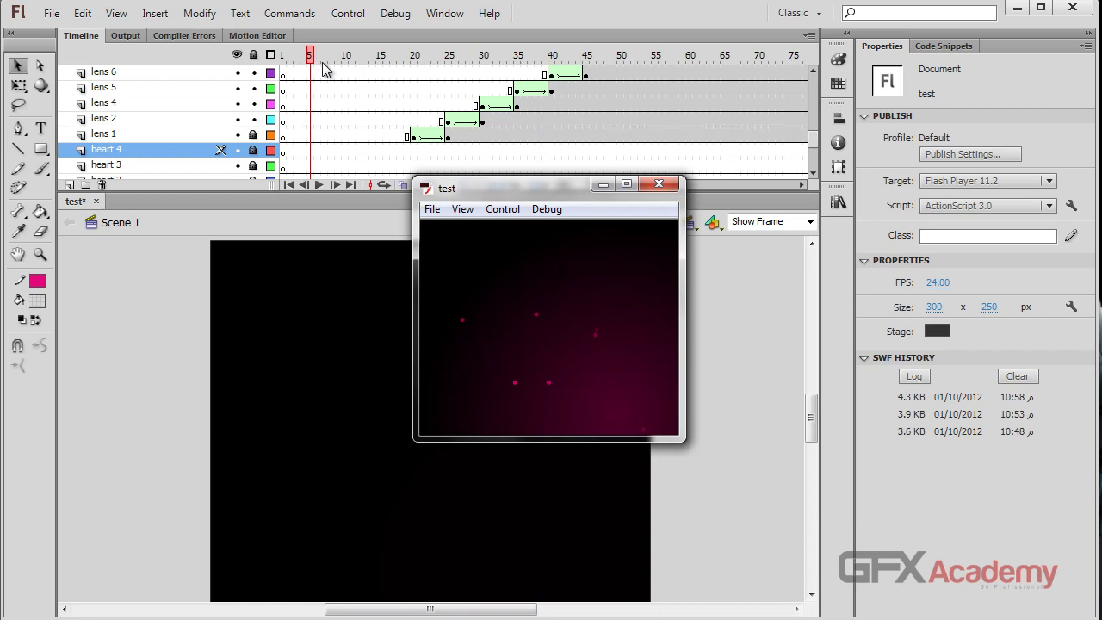
left_click(658, 183)
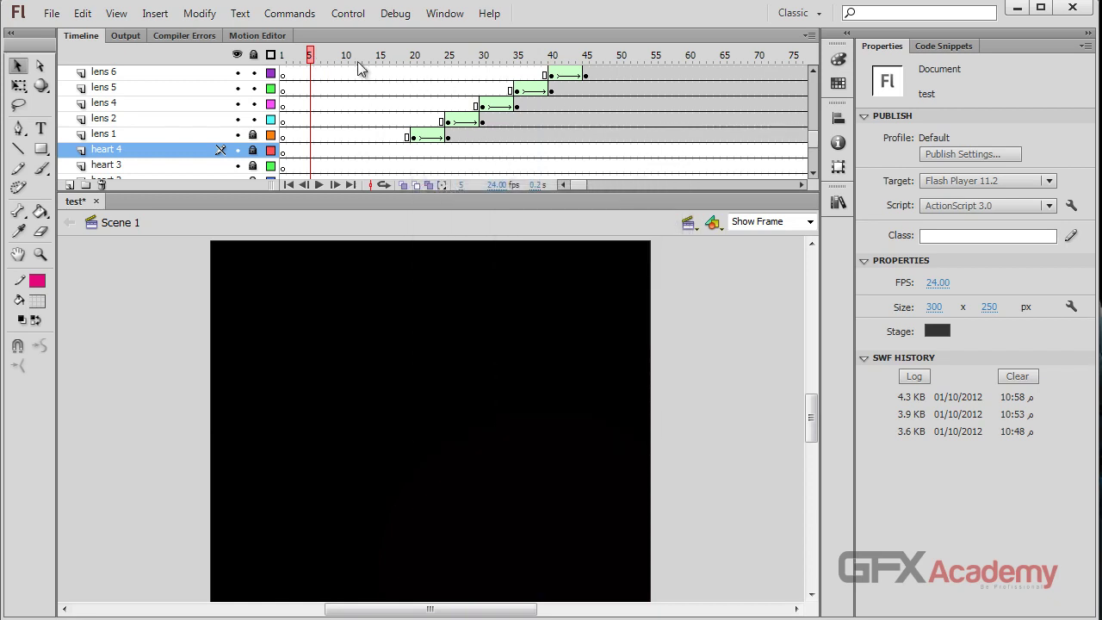
- Scrub the timeline from frame 5 to frame 44 to examine when each lens dot appears
left_click_drag(315, 60, 565, 60)
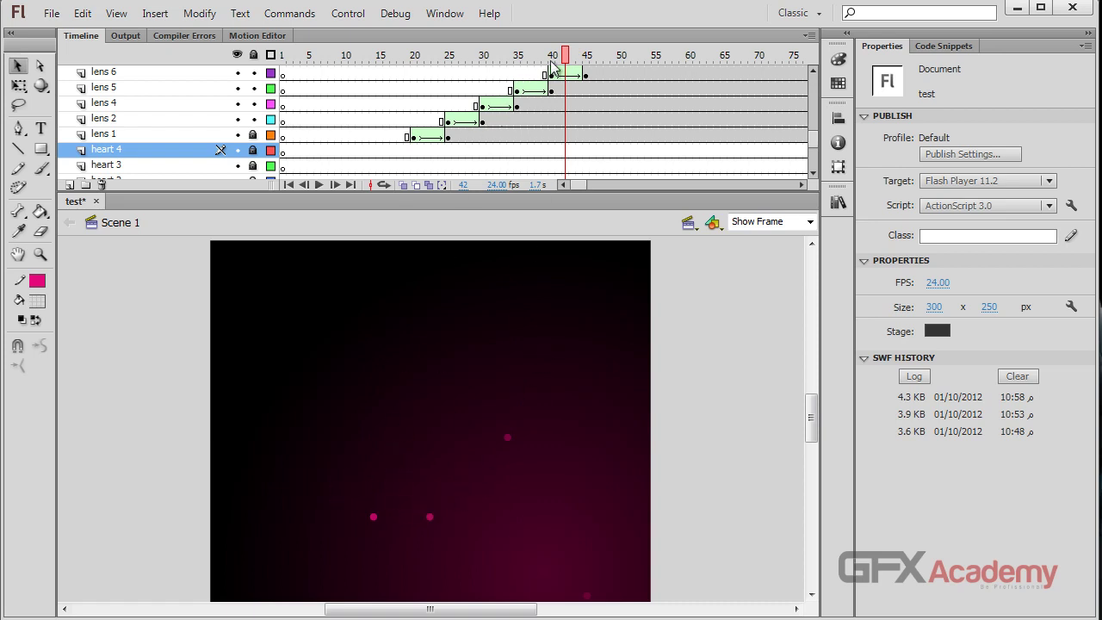
mouse_move(567, 56)
left_mouse_down()
mouse_move(652, 56)
mouse_move(502, 60)
mouse_move(718, 56)
mouse_move(393, 56)
mouse_move(551, 55)
left_mouse_up()
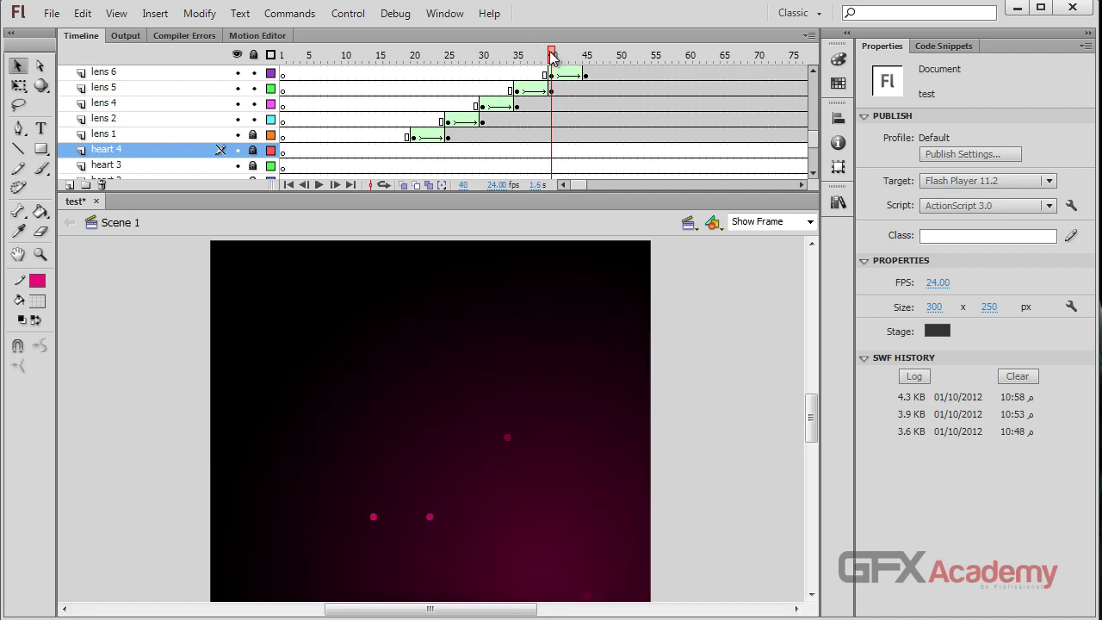
left_click_drag(552, 59, 579, 58)
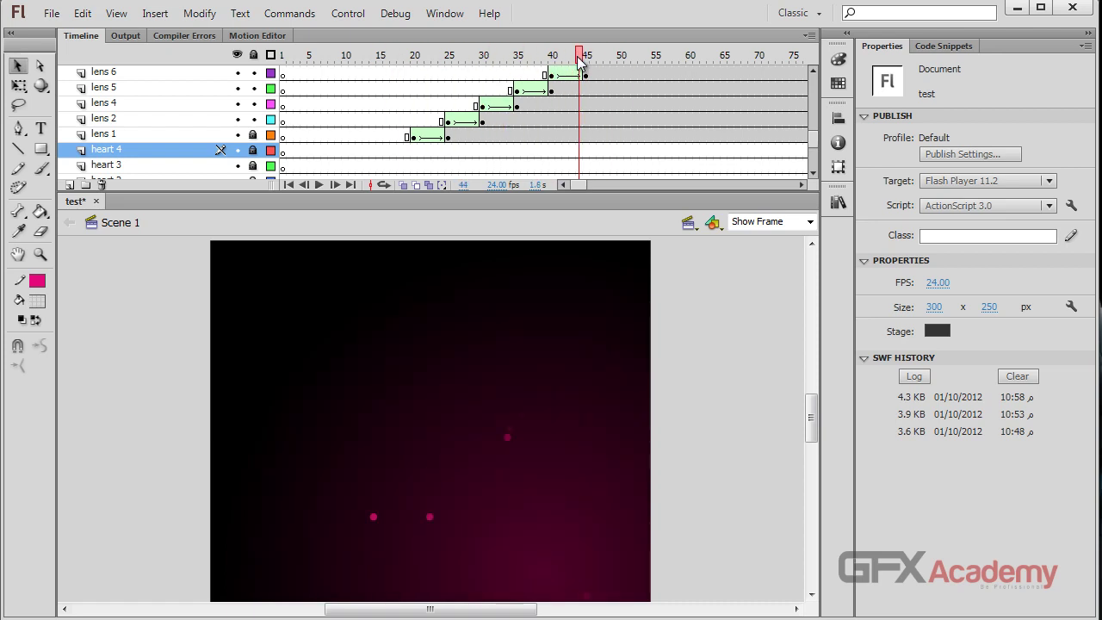
- Move the starting keyframes of the heart 1 through heart 4 layers together from frame 103 to frame 16
scroll(471, 131, "down", 1)
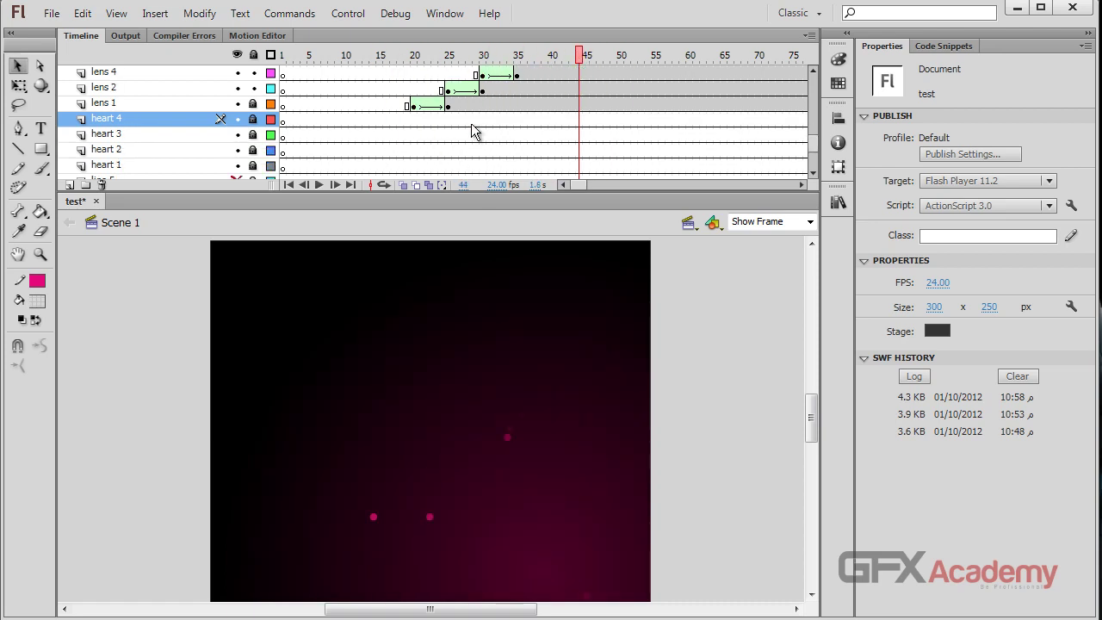
scroll(457, 134, "down", 1)
scroll(602, 134, "down", 1)
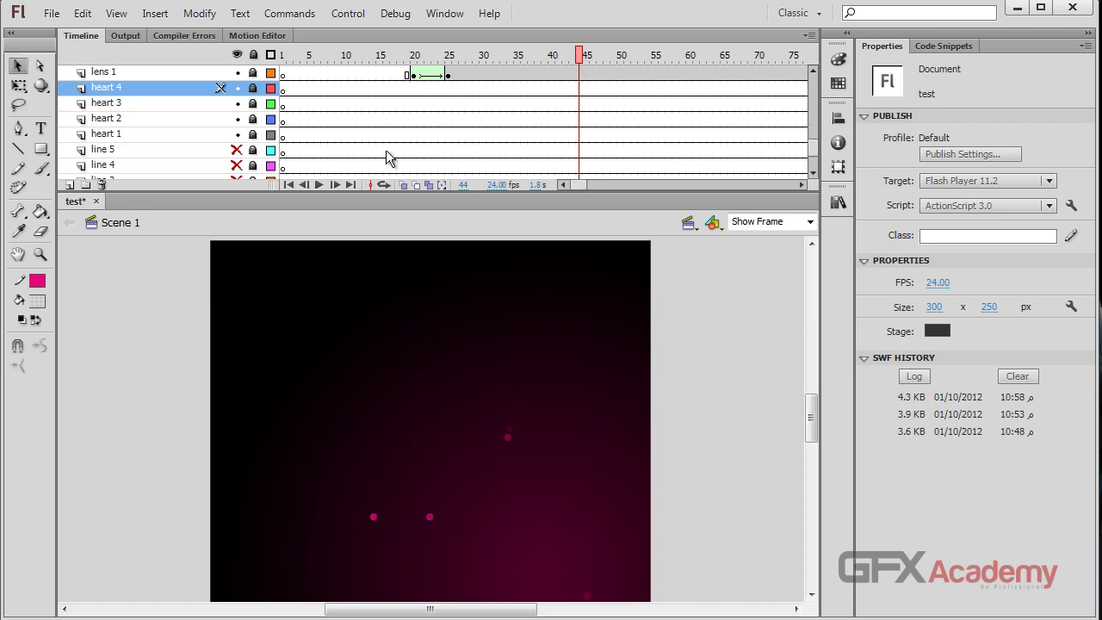
left_click(134, 136, "shift")
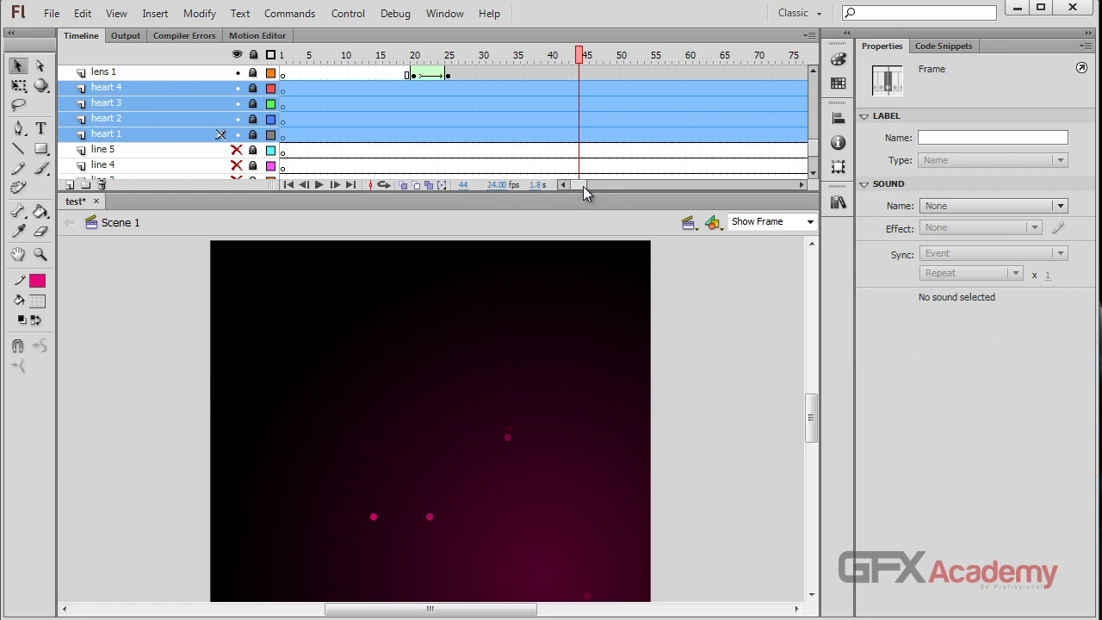
left_click_drag(583, 186, 591, 183)
left_click(592, 136)
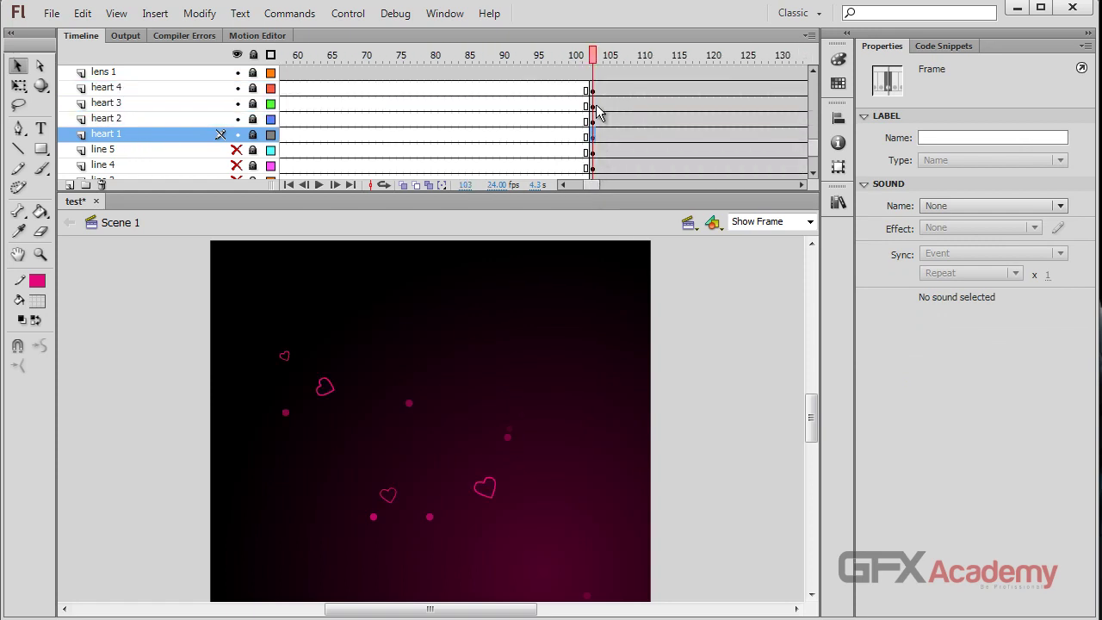
left_click(592, 91, "shift")
left_click_drag(592, 93, 375, 102)
scroll(402, 118, "up", 4)
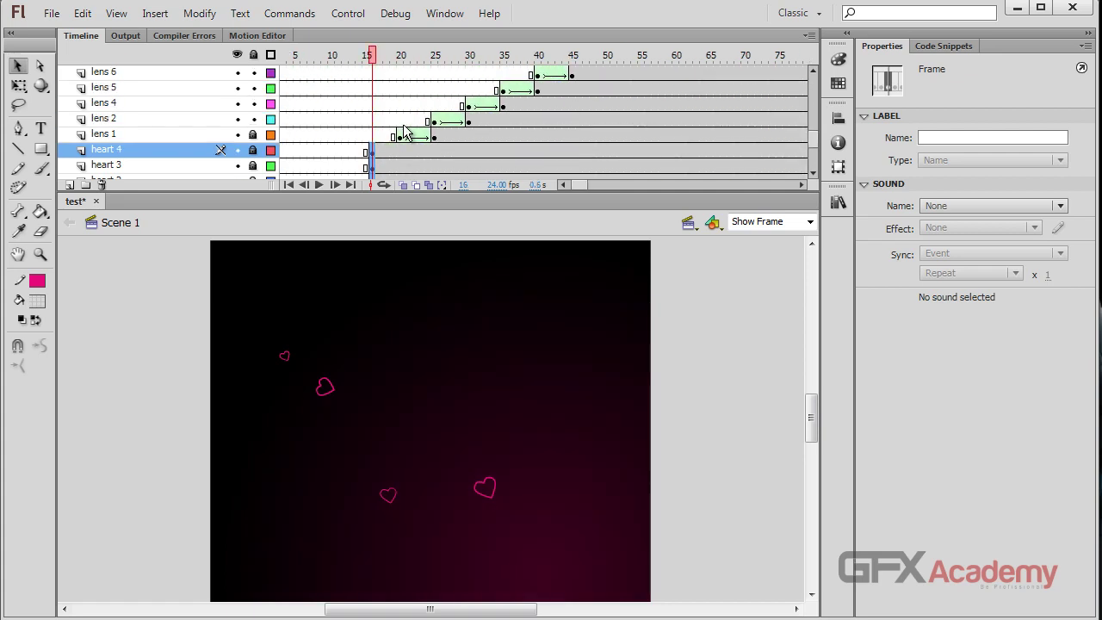
- Stagger the hearts' starting keyframes: heart 4 at frame 22, heart 3 at 27, heart 2 at 33 and heart 1 at 38
scroll(392, 135, "down", 1)
left_click_drag(373, 143, 490, 154)
scroll(411, 135, "down", 1)
left_click(412, 137)
left_click(414, 153)
left_click(411, 166)
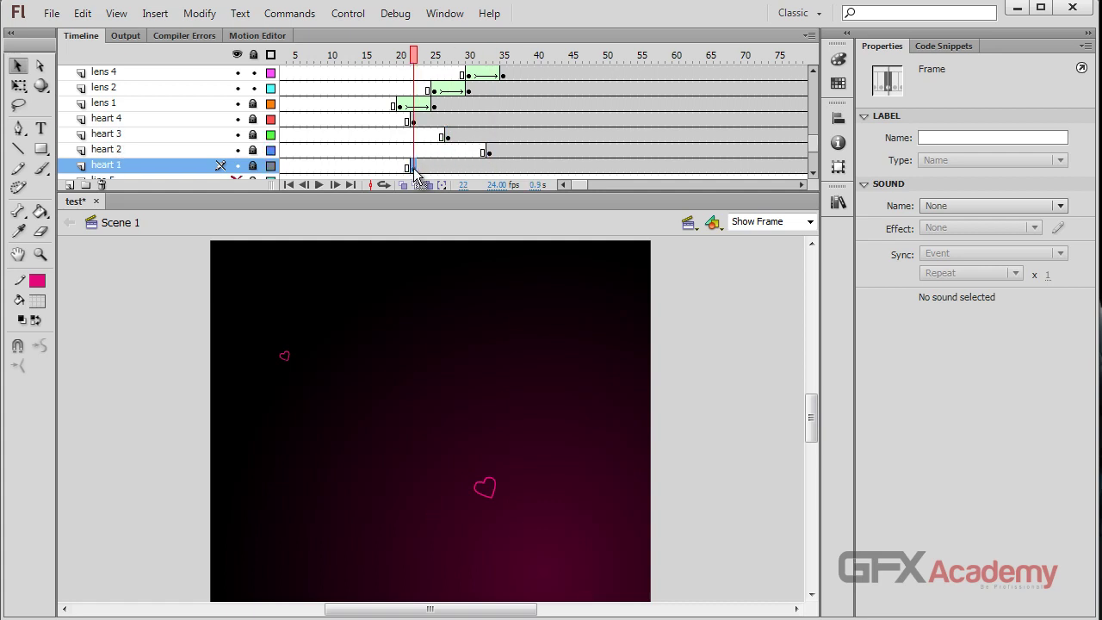
left_click_drag(414, 172, 522, 168)
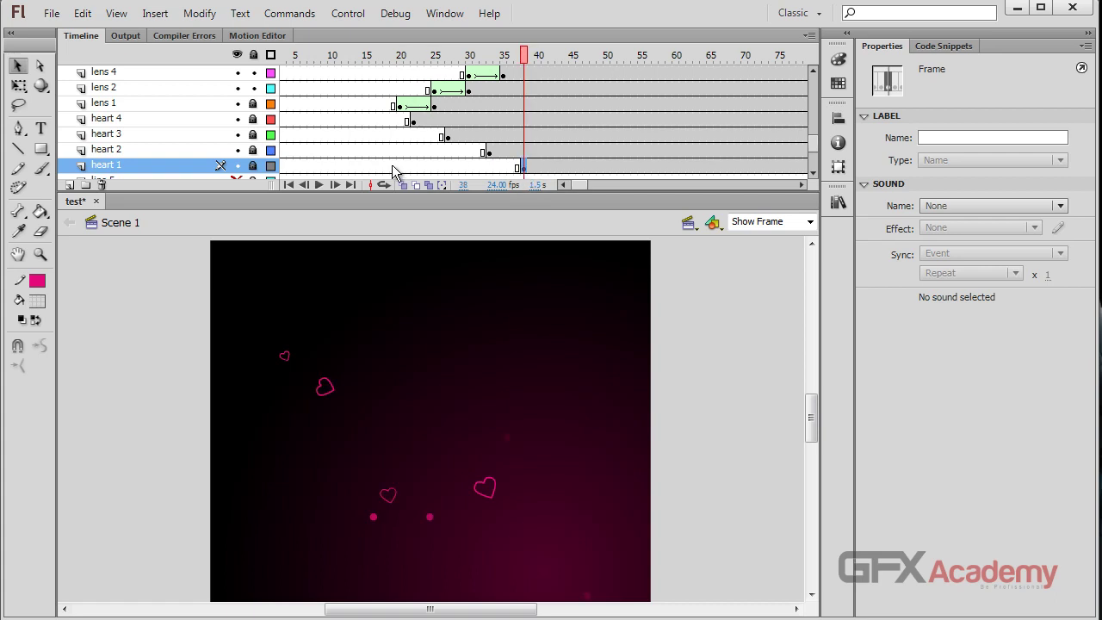
- Even out the hearts' spacing by moving heart 2's starting keyframe to frame 32 and heart 1's to frame 37
scroll(390, 172, "down", 3)
scroll(390, 172, "up", 2)
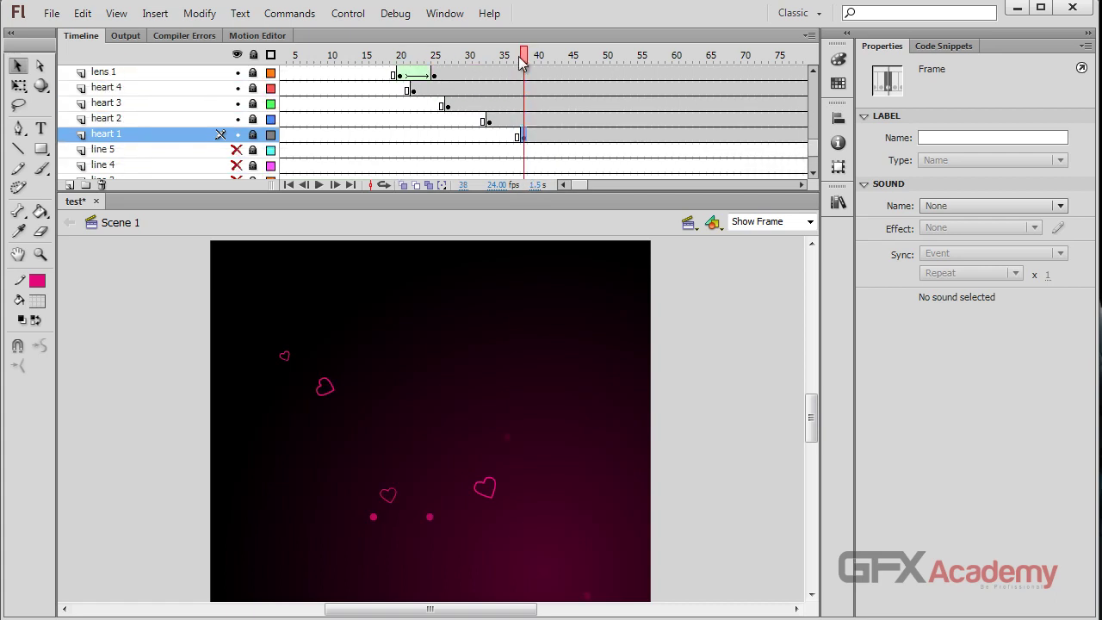
left_click_drag(522, 62, 465, 65)
left_click_drag(490, 123, 518, 143)
scroll(381, 140, "down", 1)
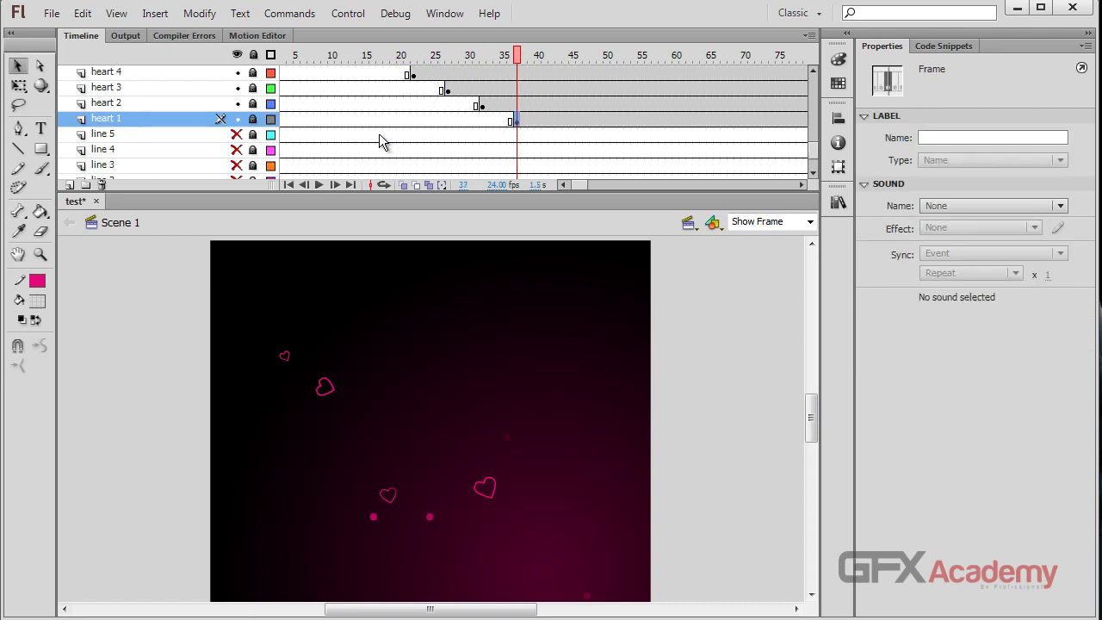
scroll(381, 140, "up", 3)
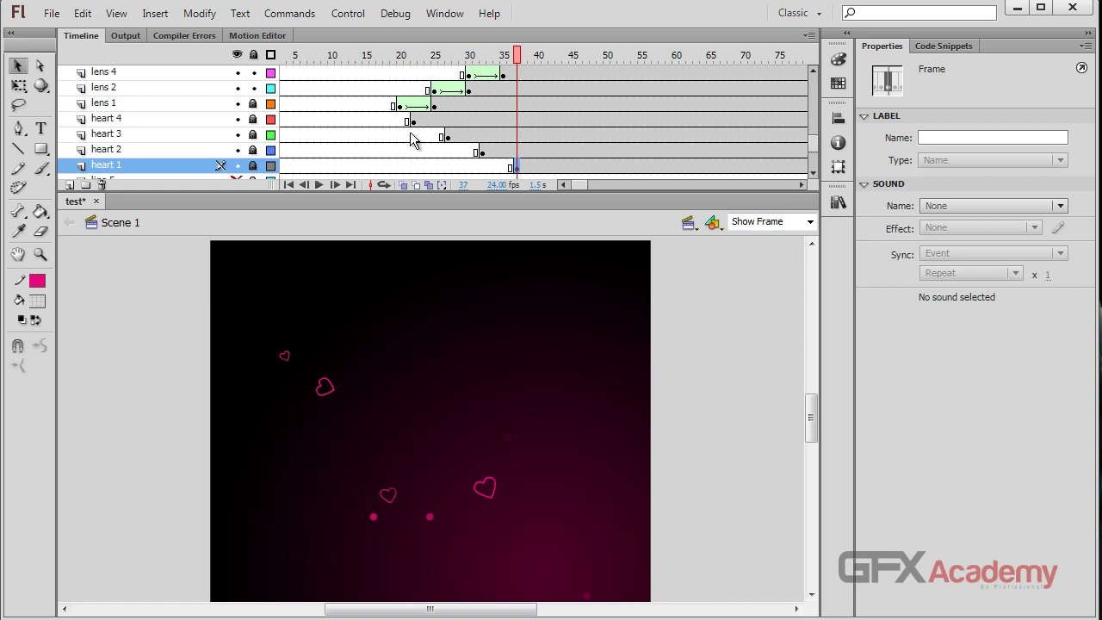
- Save the document, test the movie to check the staggered appearance of the hearts, and close the preview
key("ctrl+s")
key("ctrl+Return")
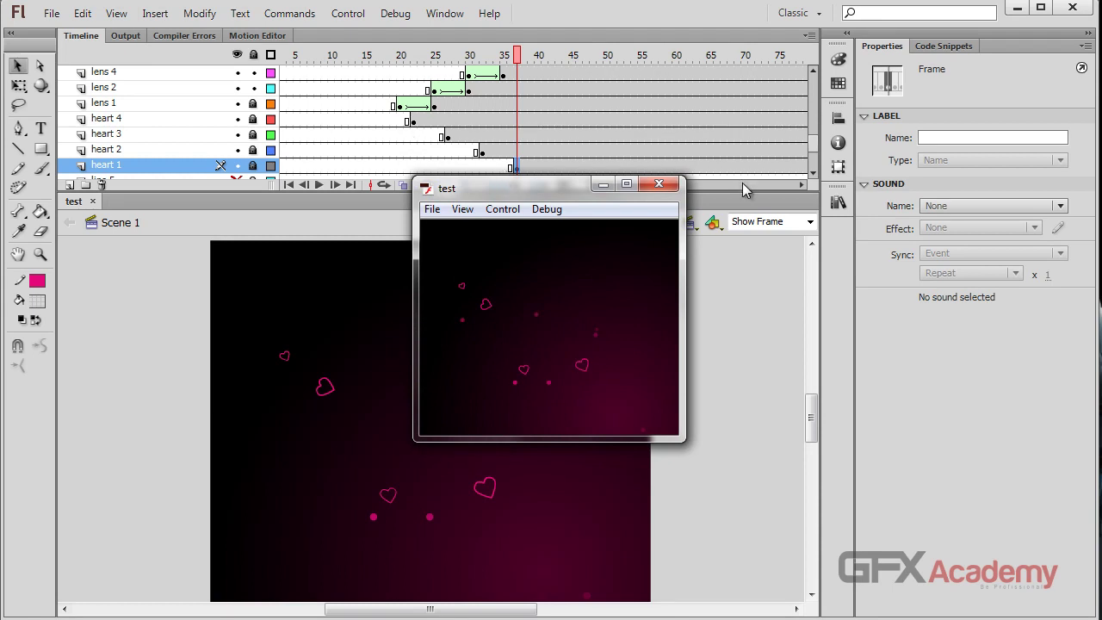
left_click(658, 183)
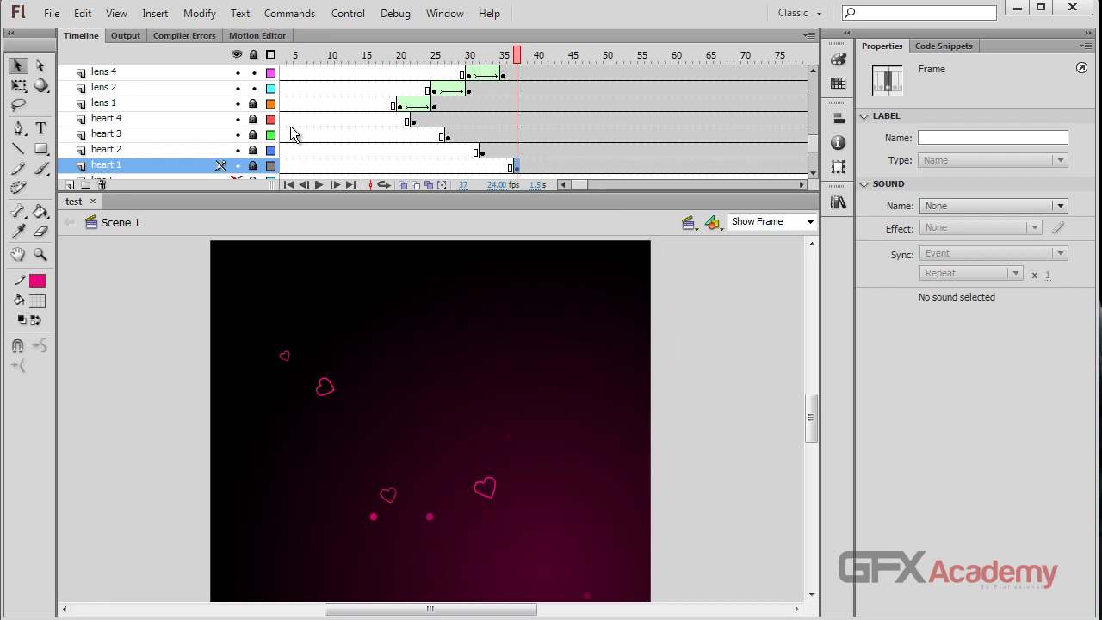
- Lock the unlocked lens layers from lens 2 up through lens 9
left_click(153, 148)
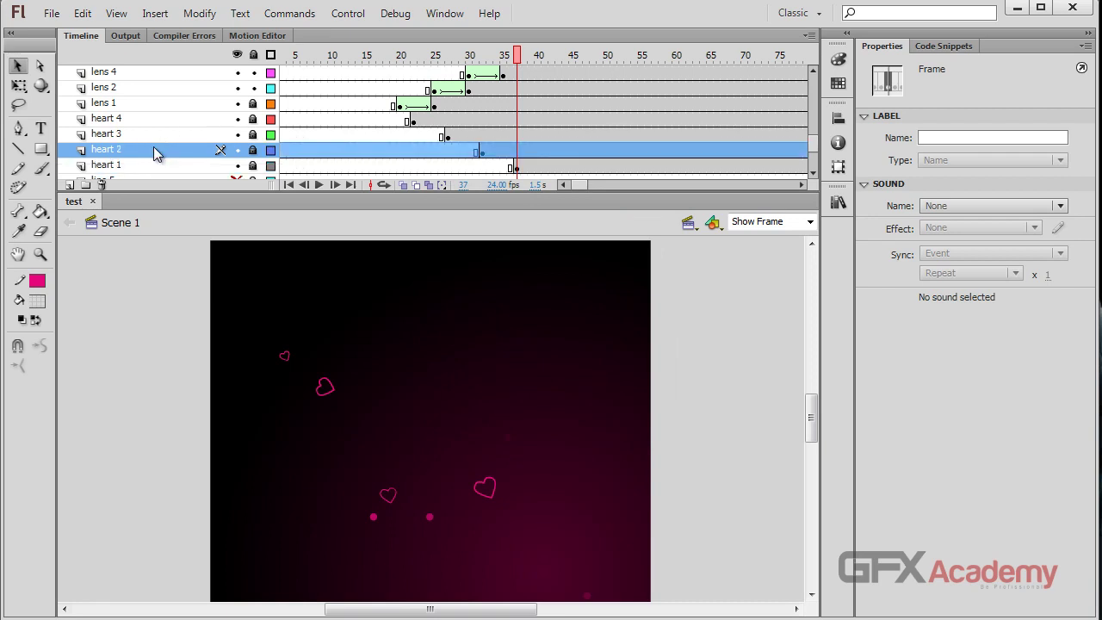
scroll(153, 149, "down", 2)
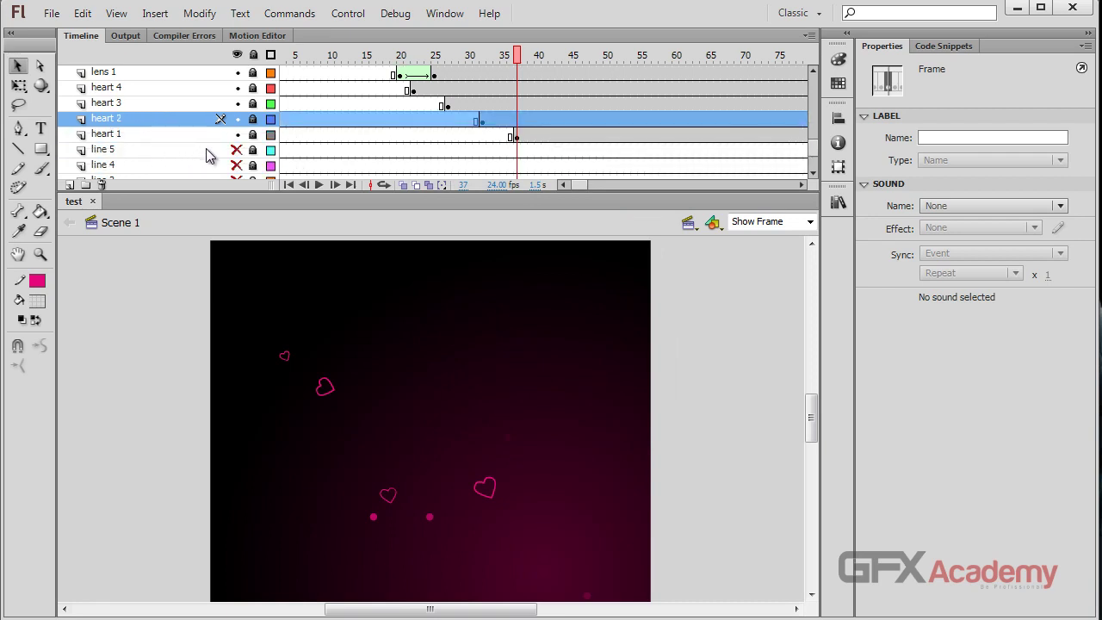
scroll(241, 176, "down", 2)
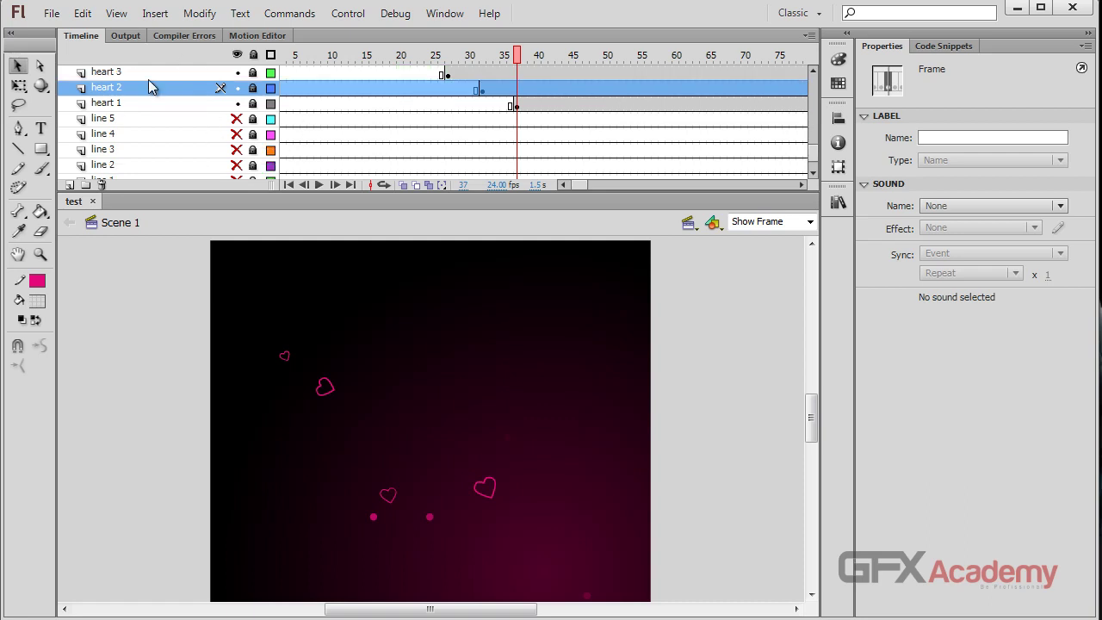
scroll(241, 138, "up", 3)
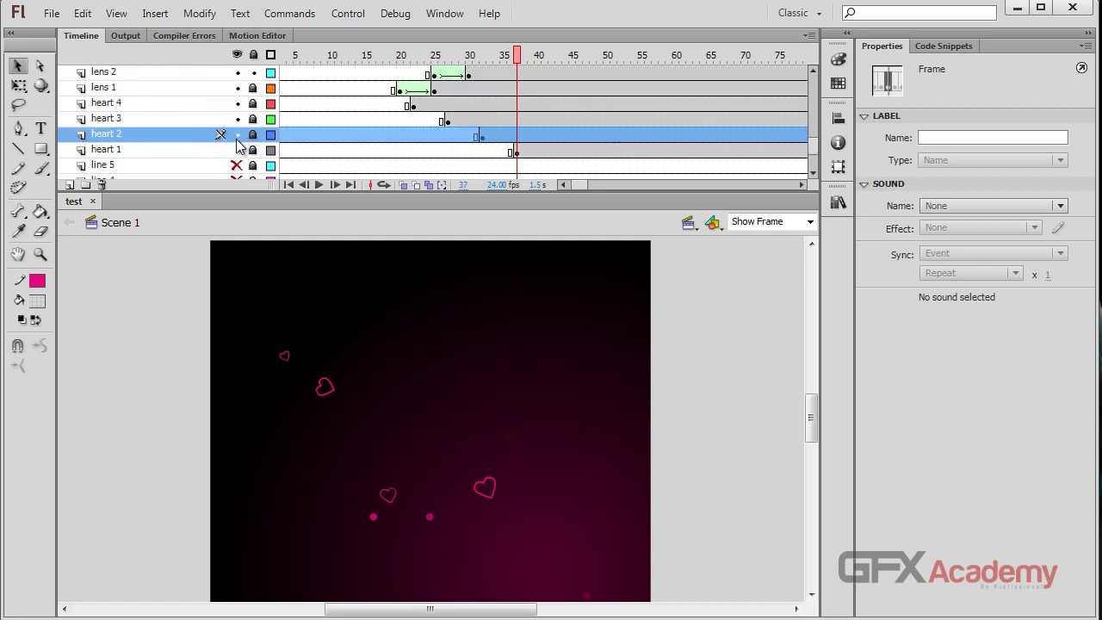
scroll(228, 147, "up", 5)
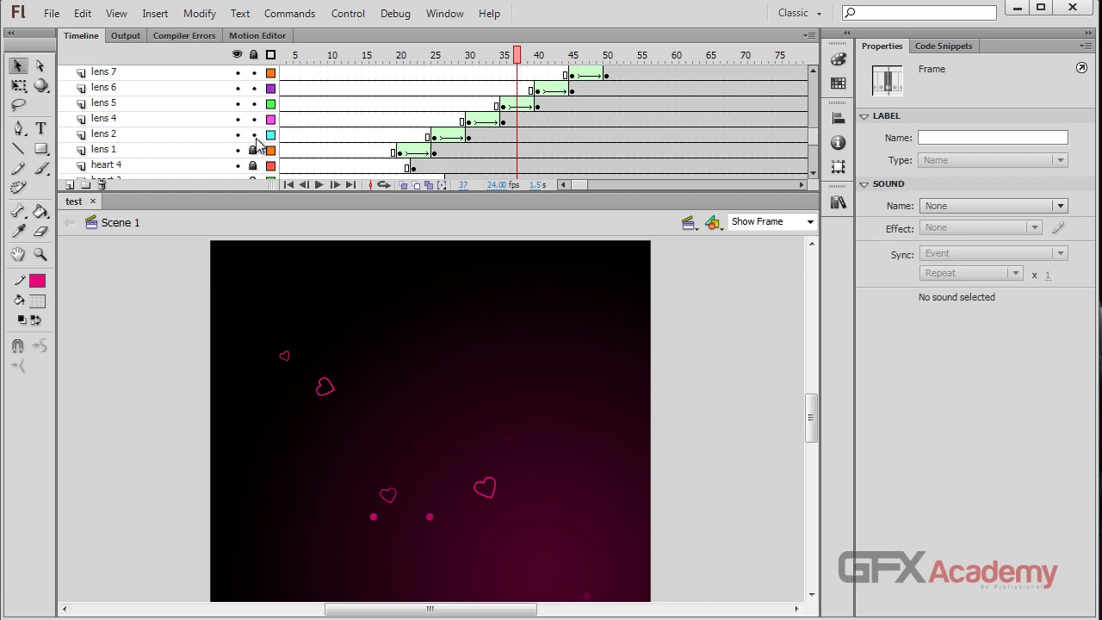
left_click_drag(256, 139, 257, 88)
scroll(260, 149, "up", 3)
scroll(251, 116, "up", 2)
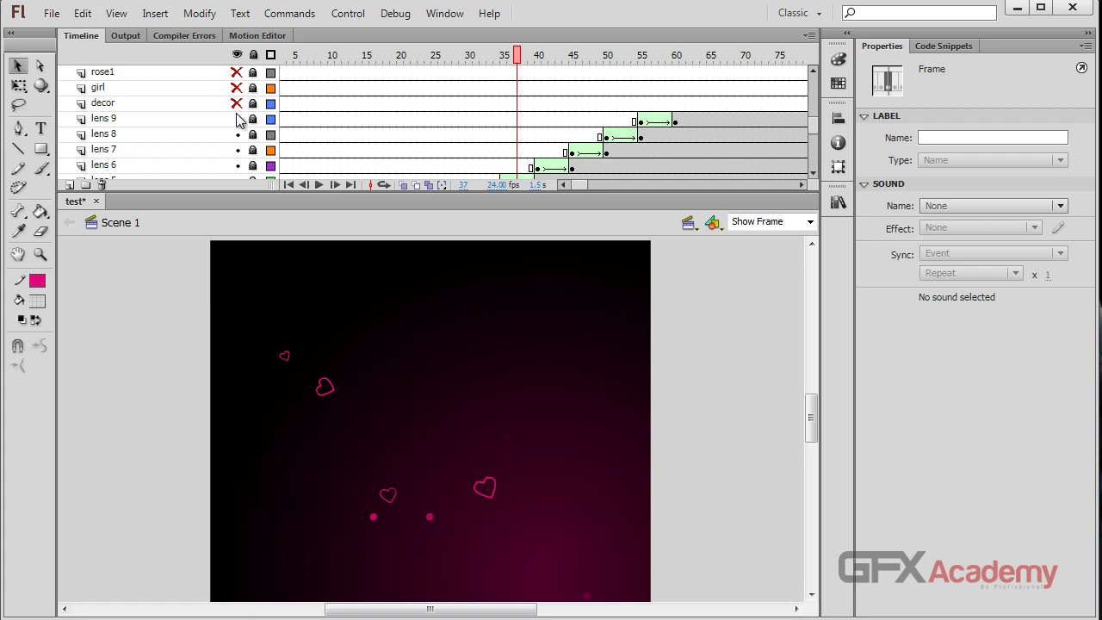
- Show and unlock the line 1 through line 5 layers, and move the playhead to their starting keyframes at frame 103
scroll(240, 124, "up", 1)
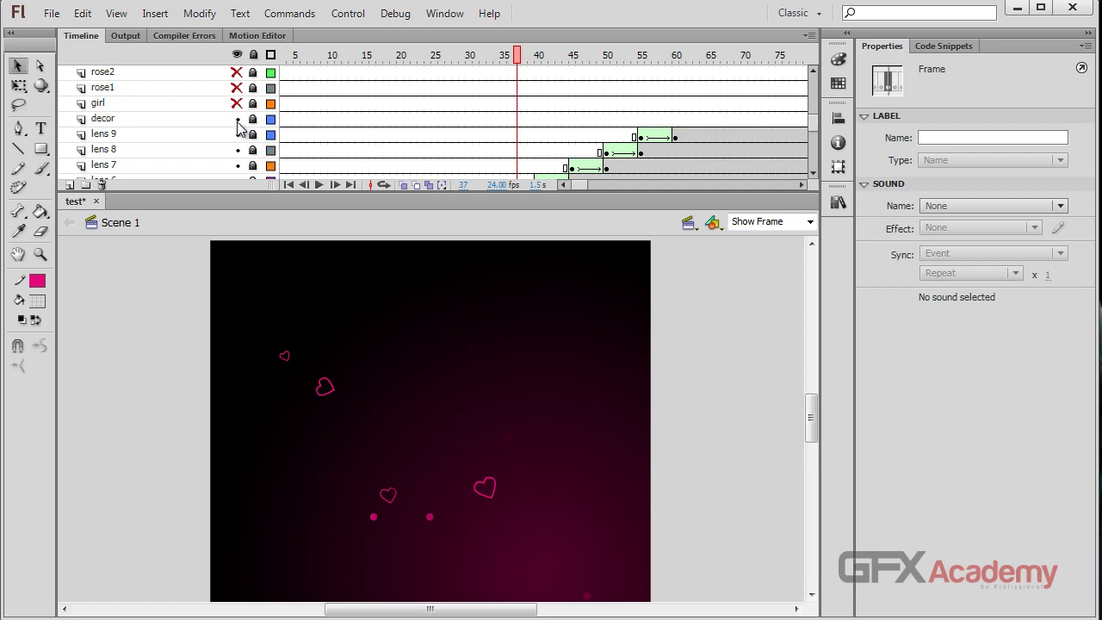
left_click_drag(365, 59, 616, 59)
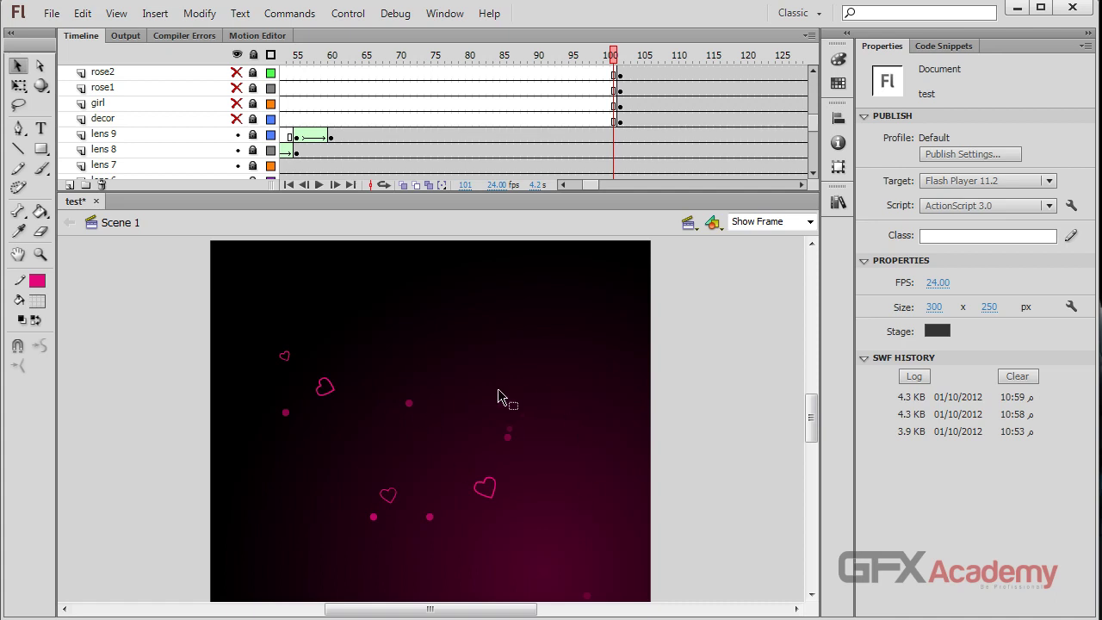
scroll(175, 152, "down", 3)
left_click(175, 152)
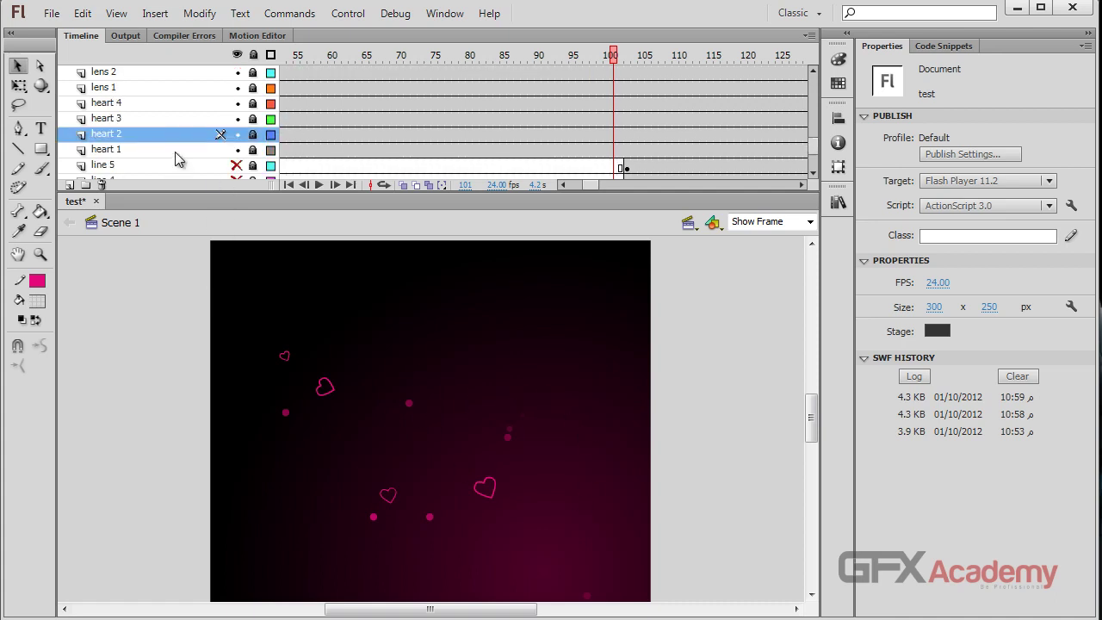
scroll(175, 151, "down", 3)
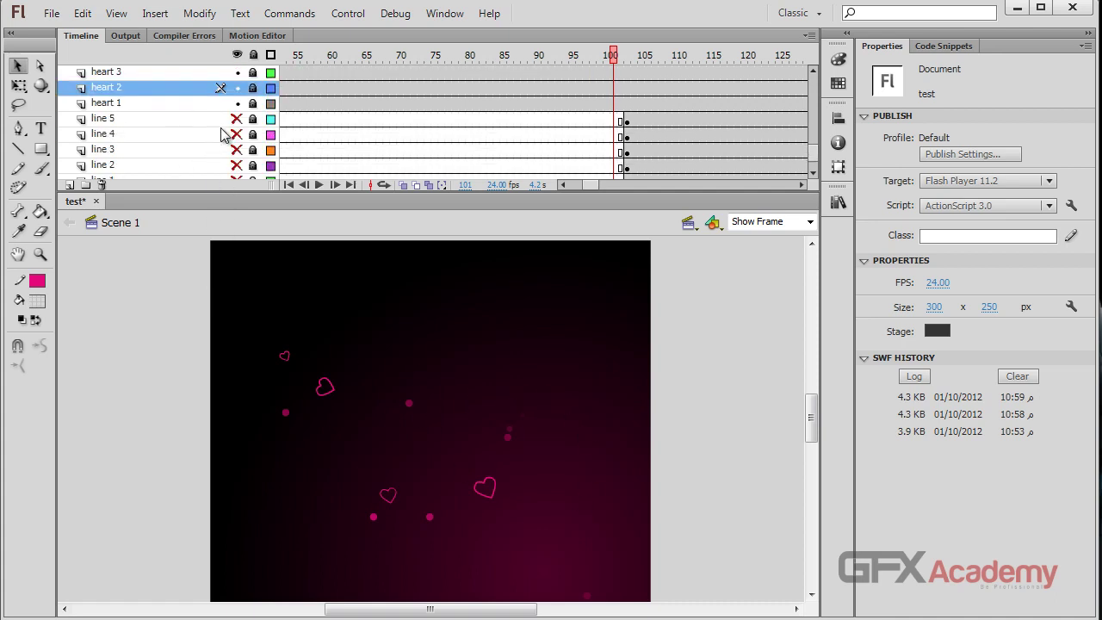
scroll(236, 129, "down", 2)
mouse_move(238, 103)
left_mouse_down()
mouse_move(239, 155)
mouse_move(255, 103)
left_mouse_up()
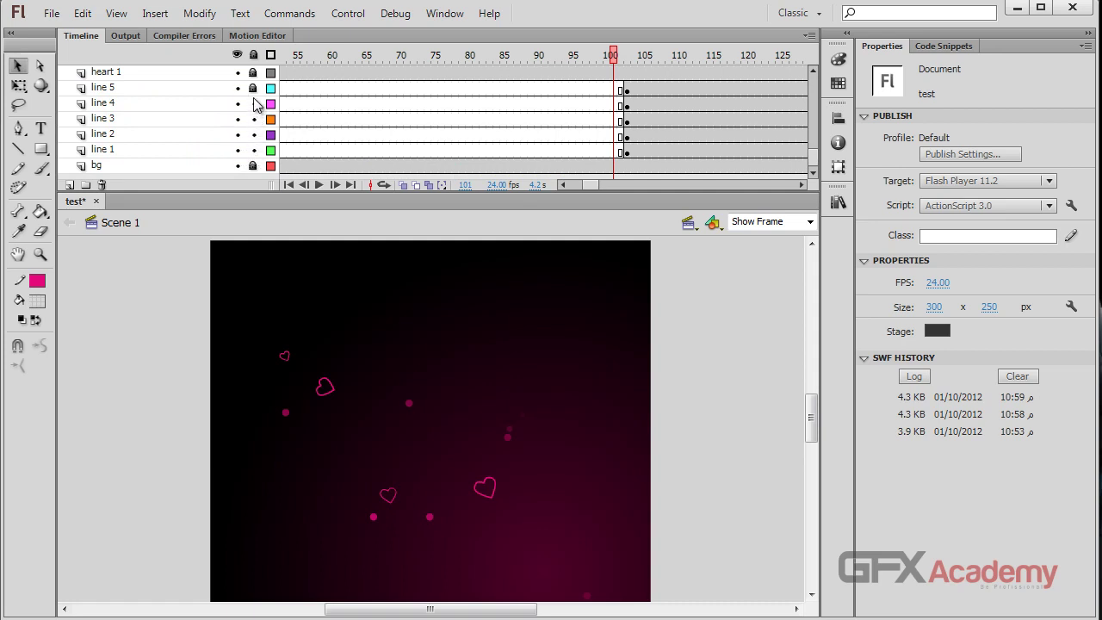
mouse_move(615, 56)
left_mouse_down()
mouse_move(637, 59)
mouse_move(609, 57)
mouse_move(626, 71)
left_mouse_up()
left_click(625, 62)
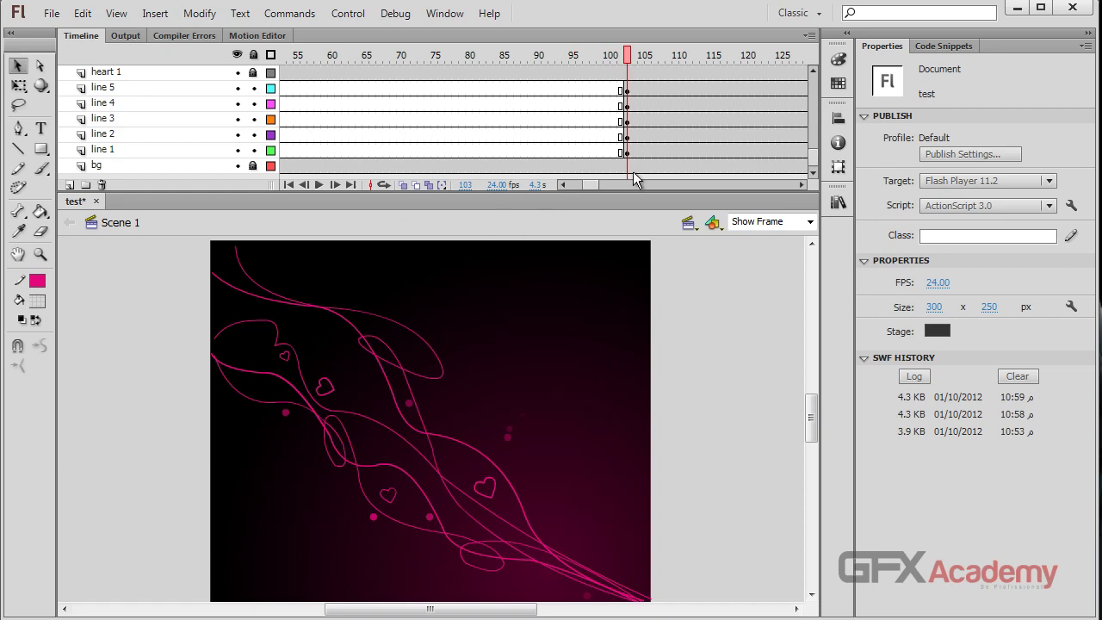
- Move the starting keyframes of layers line 1 through line 5 to frame 123 and park the playhead at frame 65
scroll(628, 152, "up", 2)
scroll(628, 151, "down", 2)
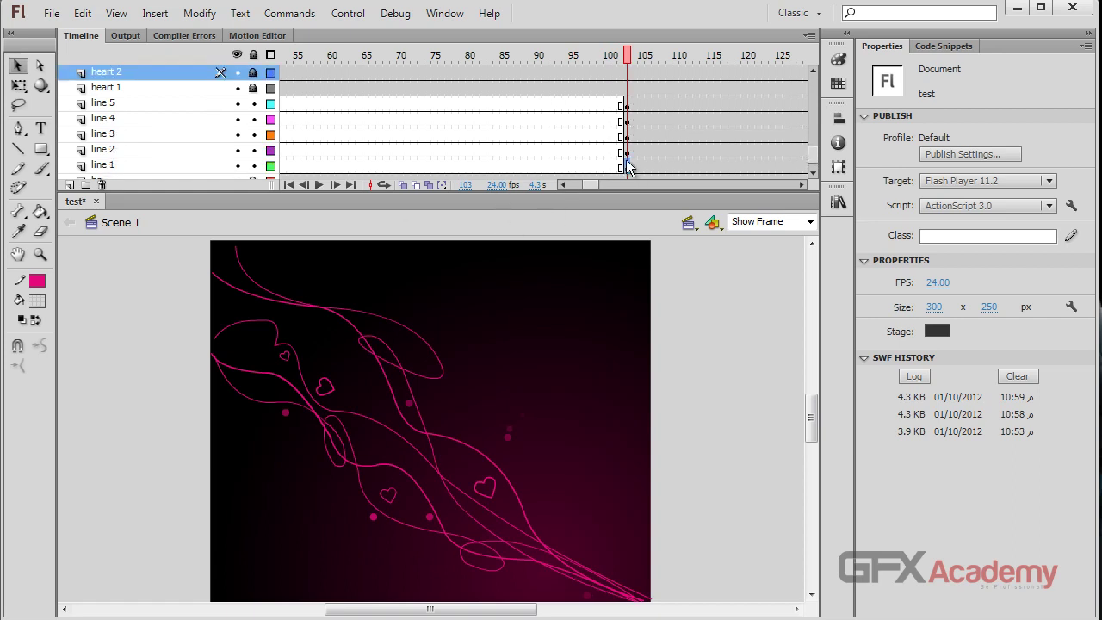
mouse_move(627, 167)
left_mouse_down()
mouse_move(627, 105)
mouse_move(768, 105)
left_mouse_up()
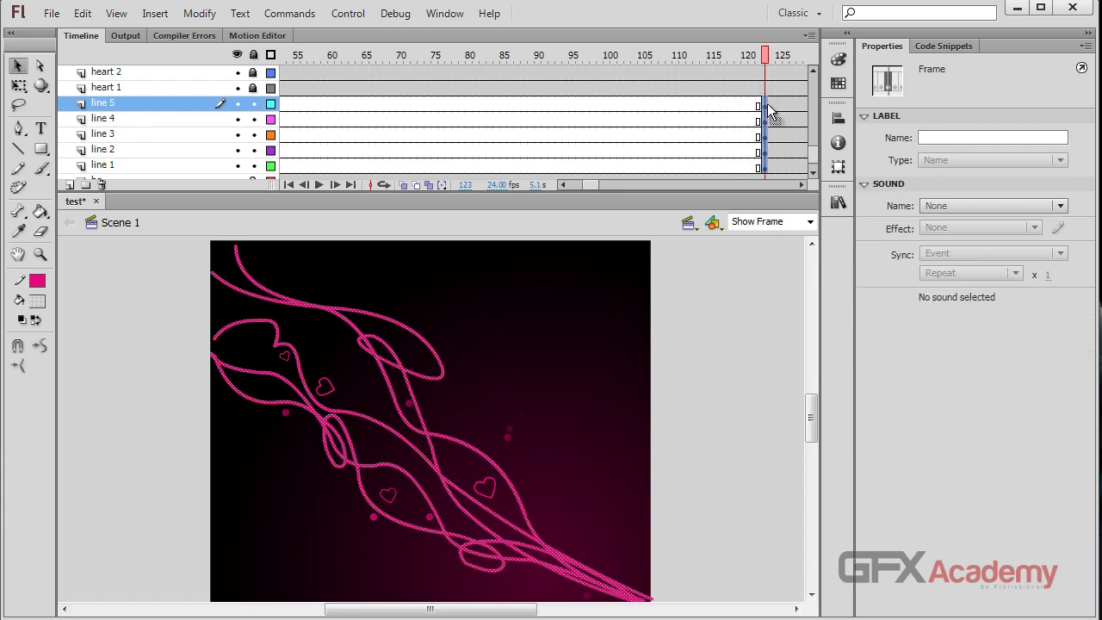
left_click_drag(761, 54, 642, 58)
scroll(667, 131, "up", 5)
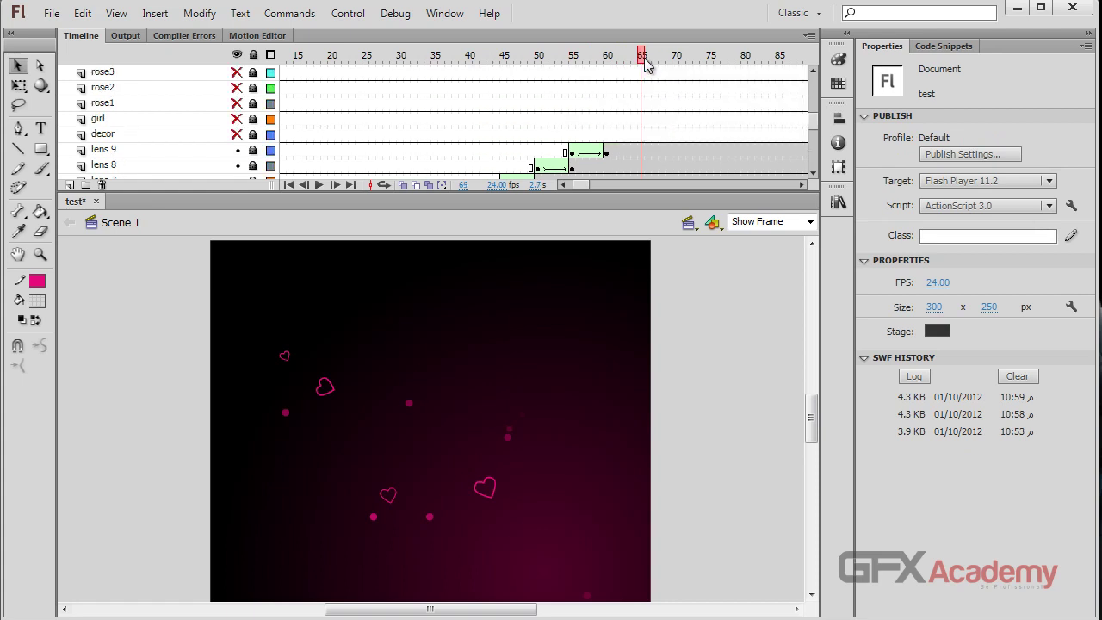
scroll(640, 142, "down", 5)
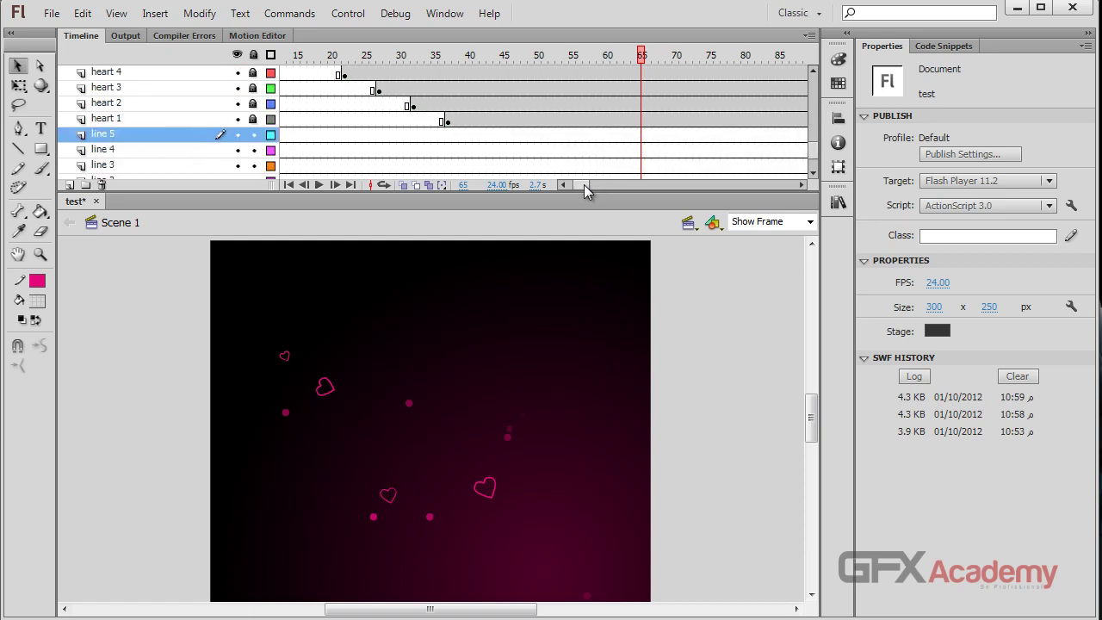
- Shift the keyframes of layers line 1 through line 5 back to frame 69
left_click_drag(584, 185, 594, 185)
scroll(659, 155, "down", 2)
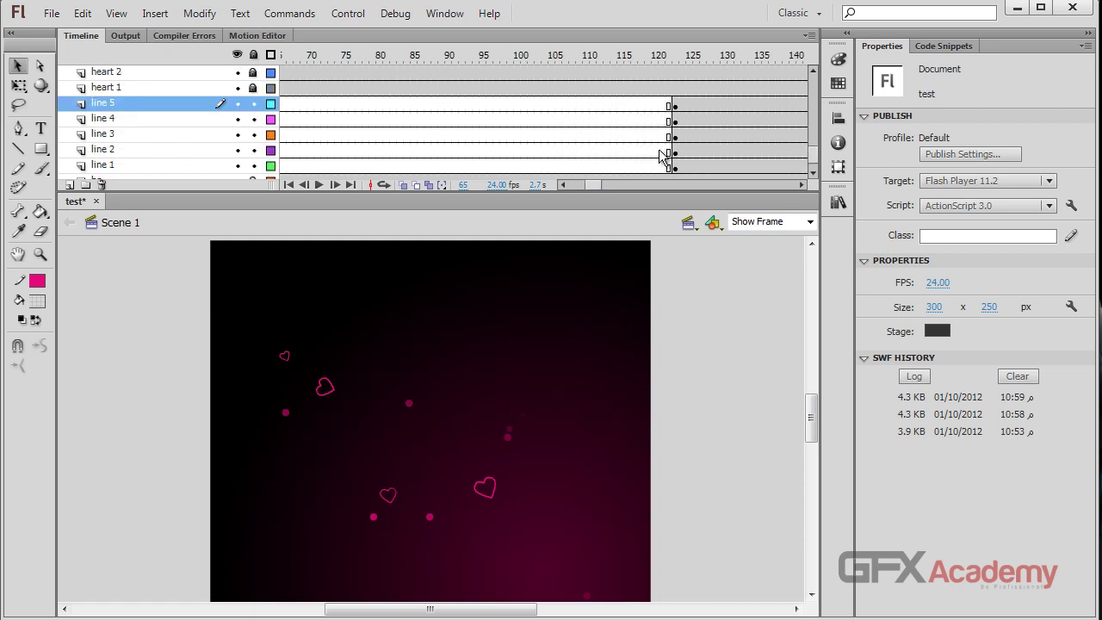
left_click_drag(676, 105, 675, 165)
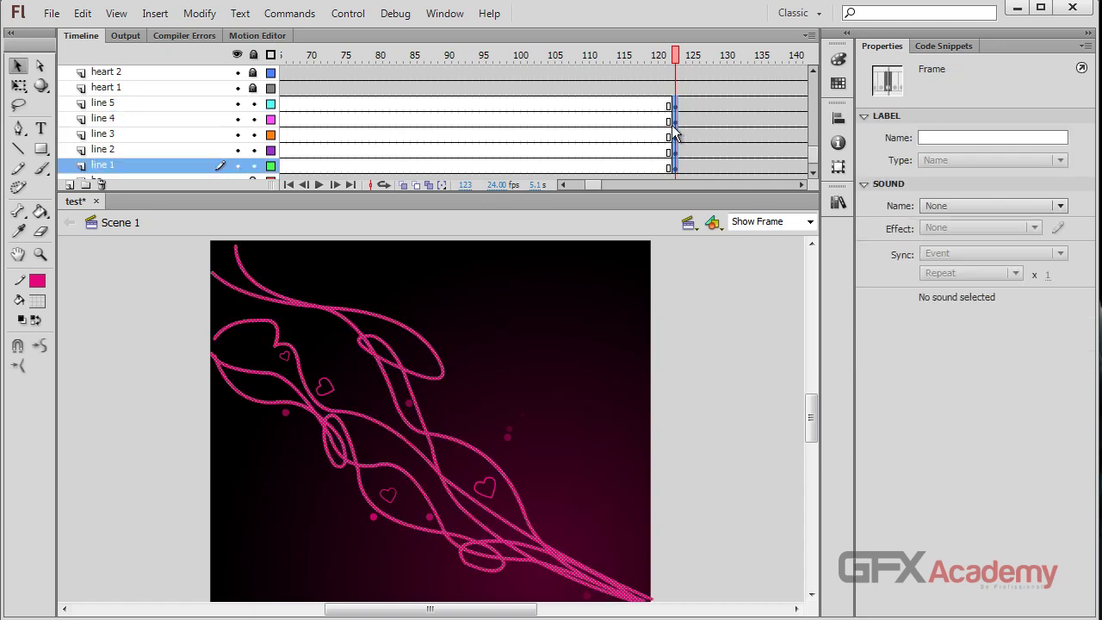
left_click_drag(676, 110, 303, 103)
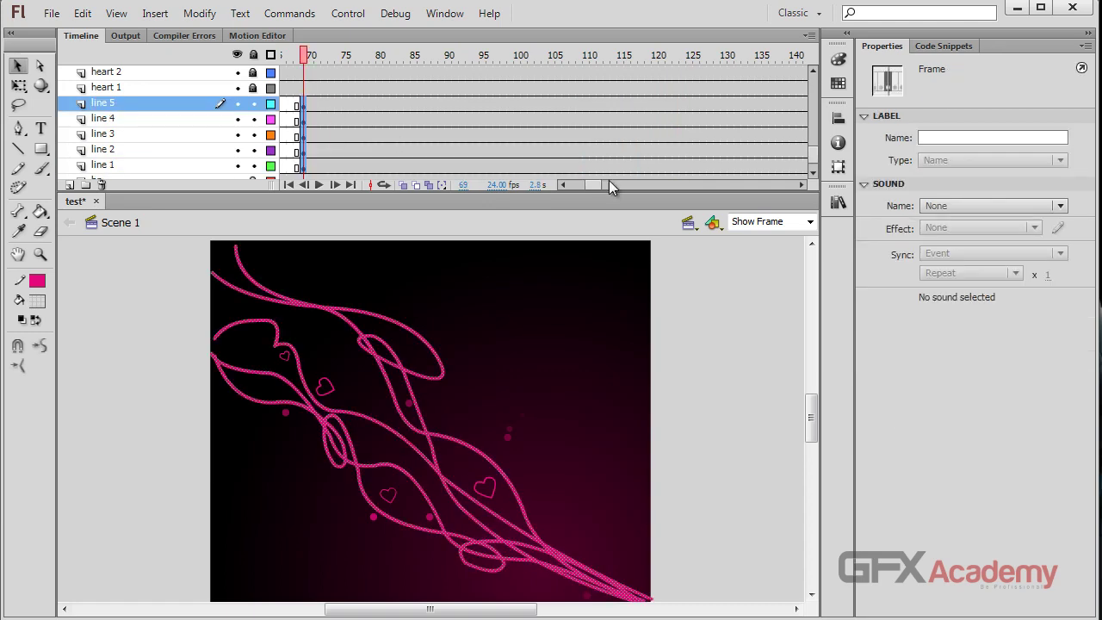
left_click_drag(596, 182, 576, 184)
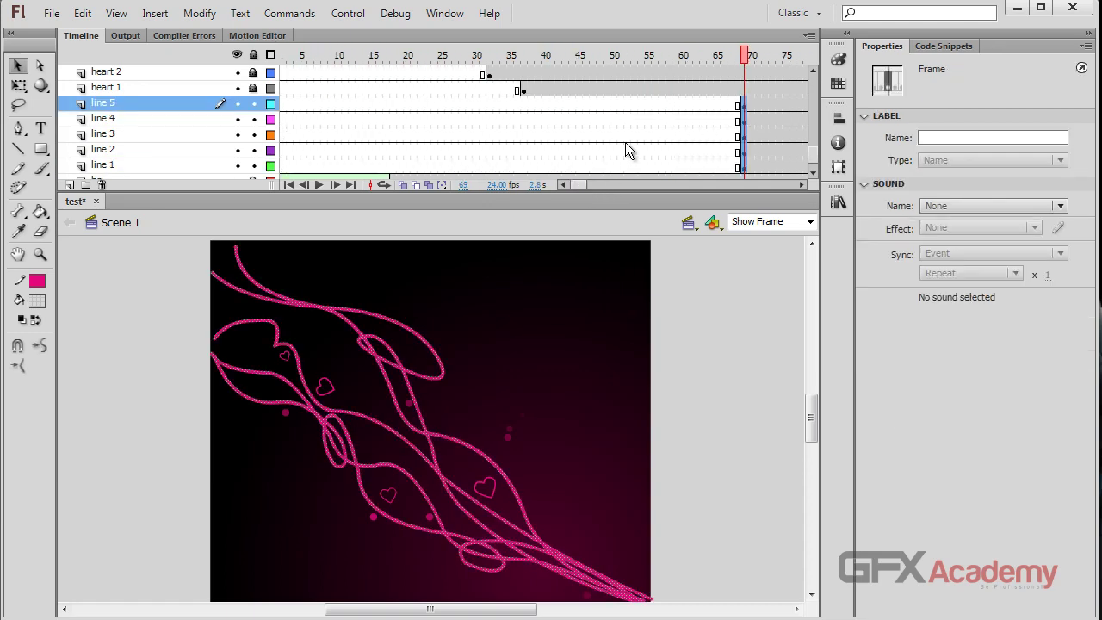
- Enlarge the timeline area and move layers line 1 through line 5 together to sit between the decor and lens 9 layers
scroll(675, 146, "up", 3)
scroll(675, 145, "up", 2)
scroll(674, 146, "down", 4)
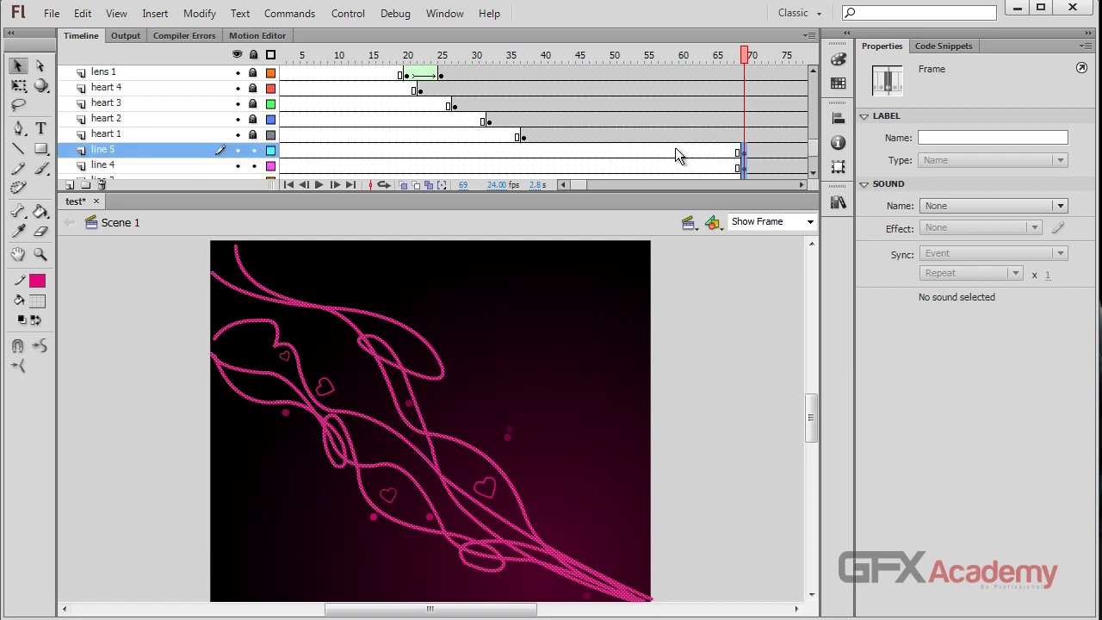
scroll(181, 162, "down", 3)
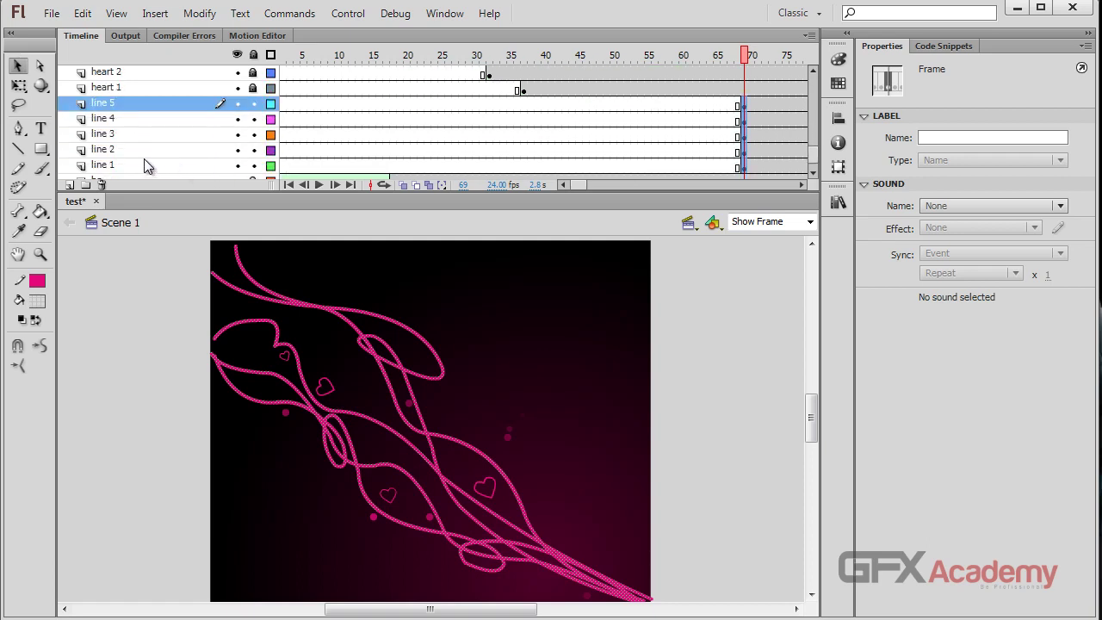
left_click(143, 165, "shift")
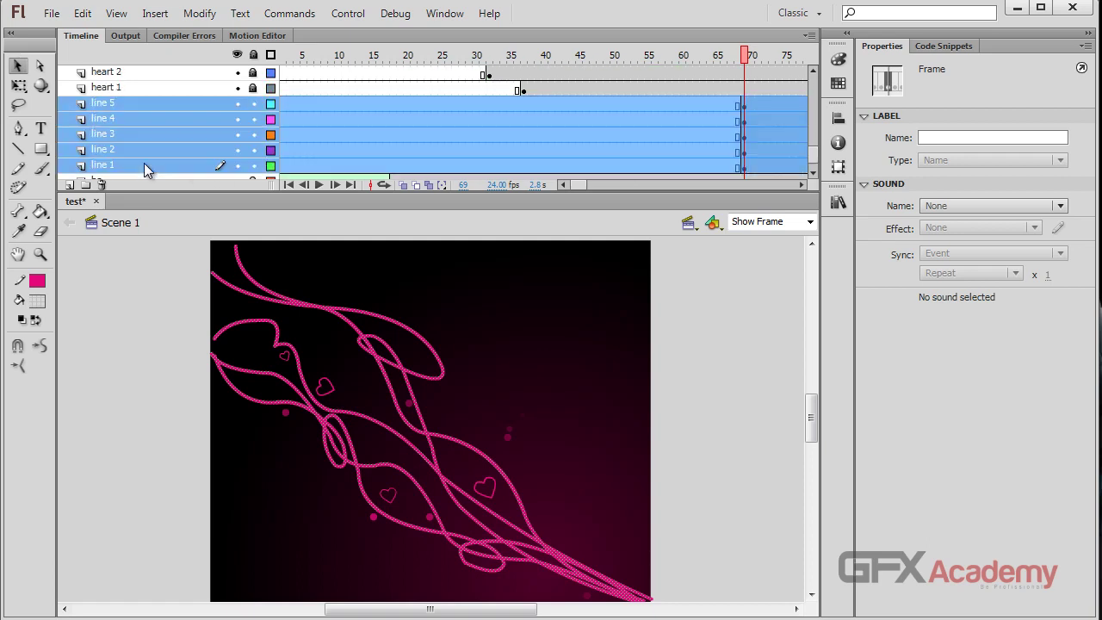
scroll(144, 163, "up", 2)
scroll(462, 127, "up", 4)
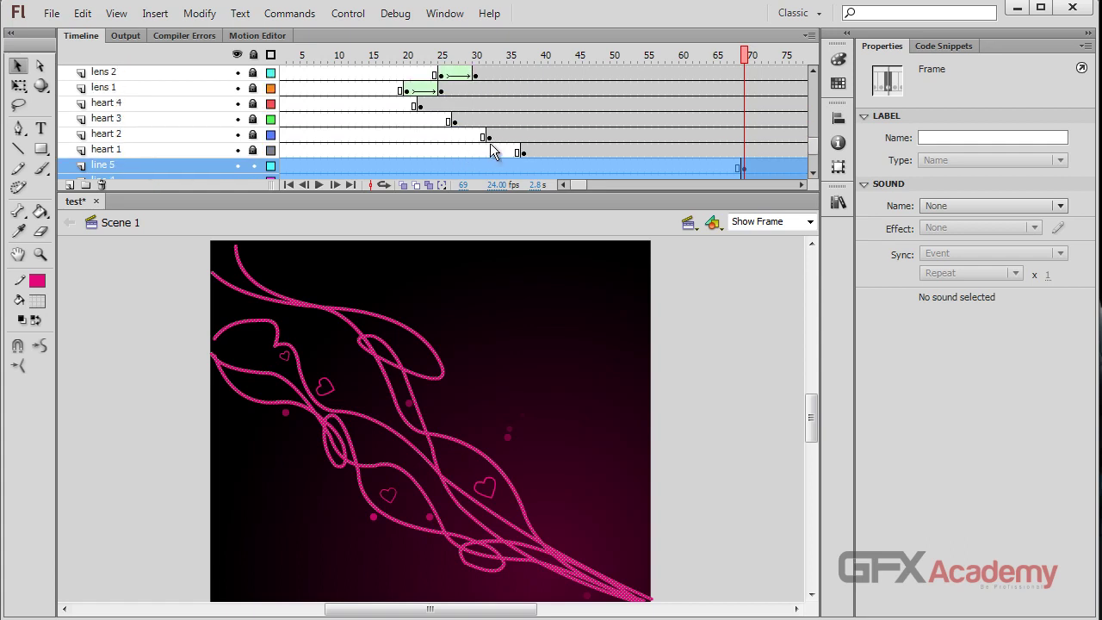
left_click_drag(620, 193, 617, 255)
scroll(257, 152, "down", 3)
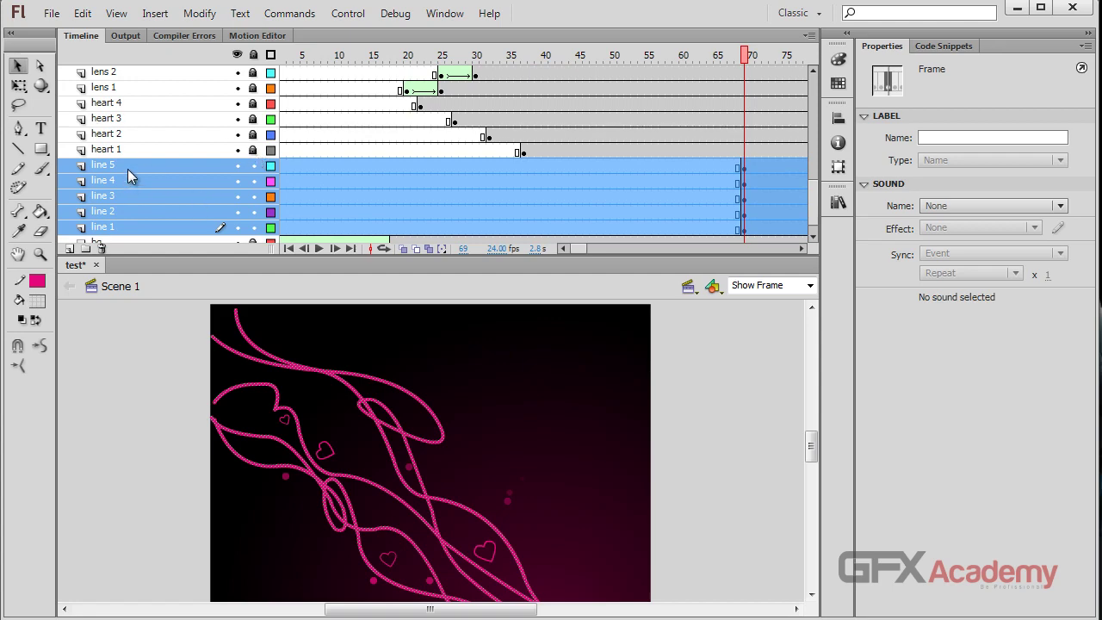
left_click_drag(127, 169, 146, 81)
scroll(148, 172, "up", 4)
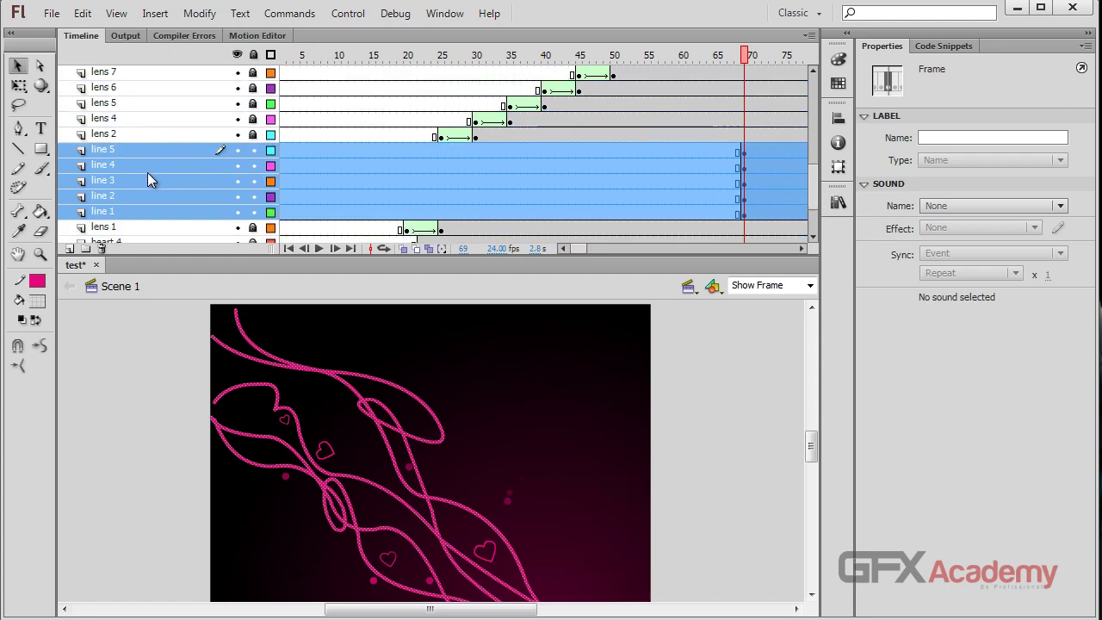
scroll(147, 173, "up", 2)
left_click_drag(147, 181, 178, 114)
scroll(180, 162, "up", 3)
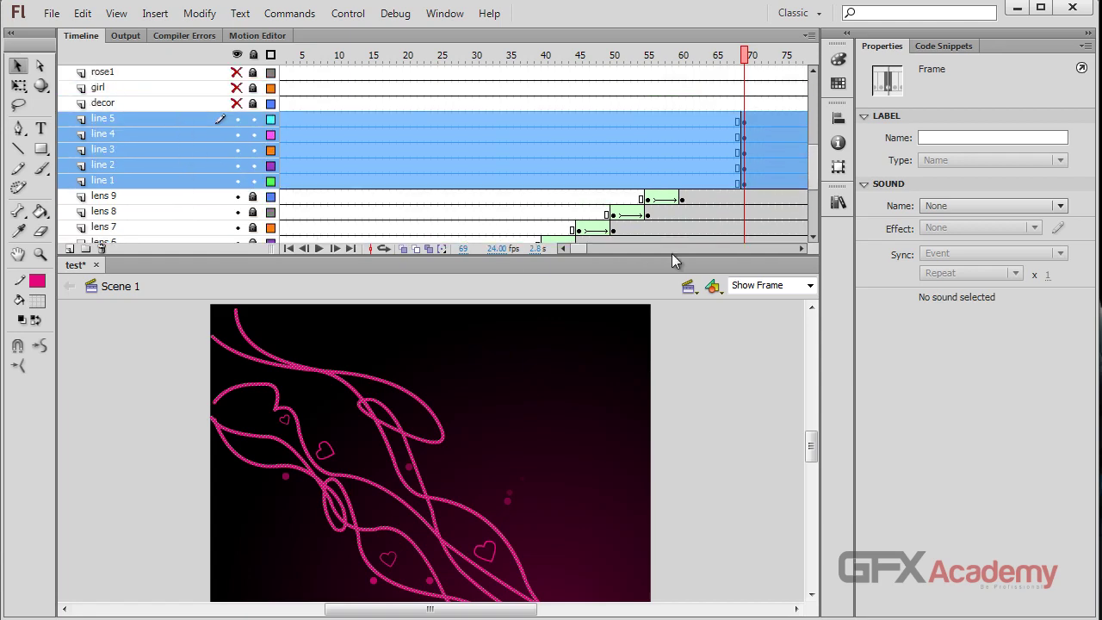
- Move the keyframes of layers line 1 through line 5 to frame 65 and save the document
left_click_drag(582, 249, 585, 251)
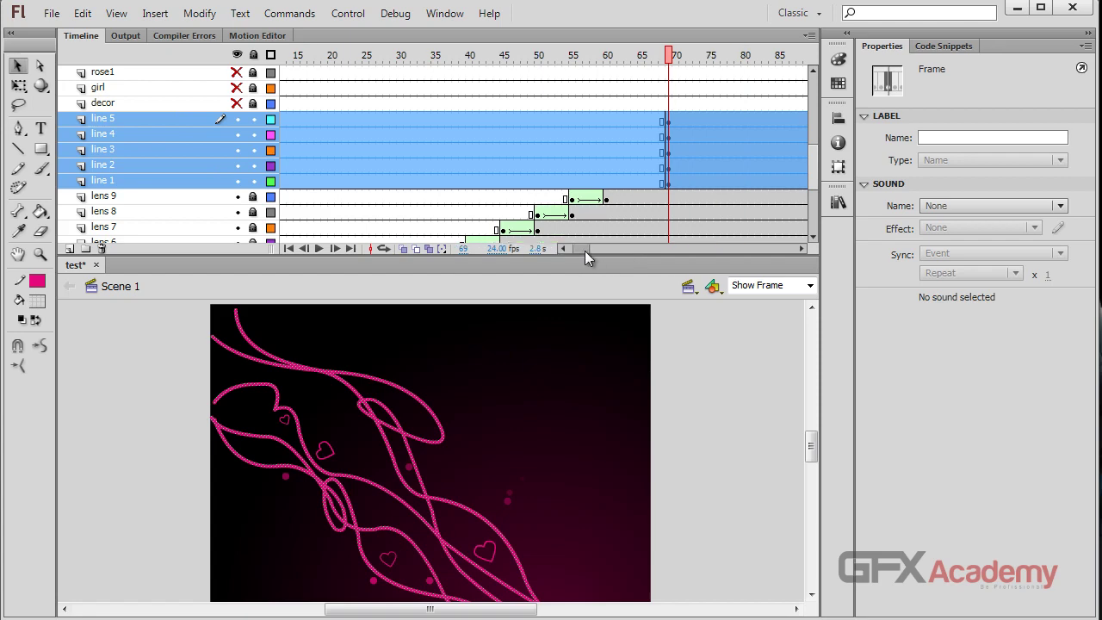
left_click(666, 183)
left_click_drag(671, 124, 641, 191)
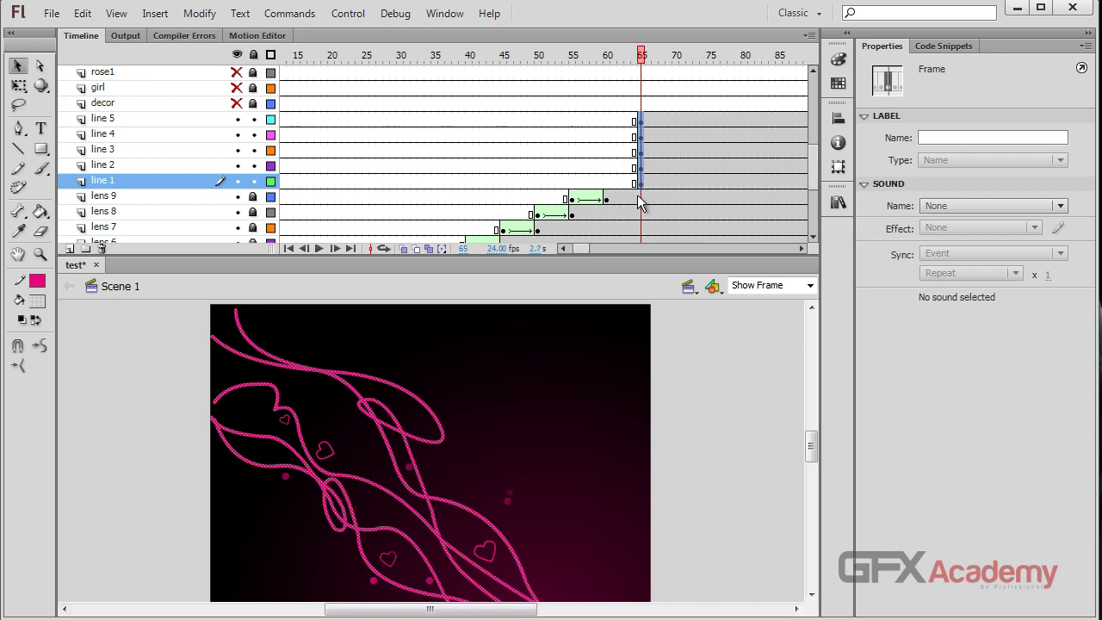
key("ctrl+s")
- Rename the line 1 and line 2 layers as line 1 bold and line 2 bold, and save the document
left_click_drag(579, 248, 581, 248)
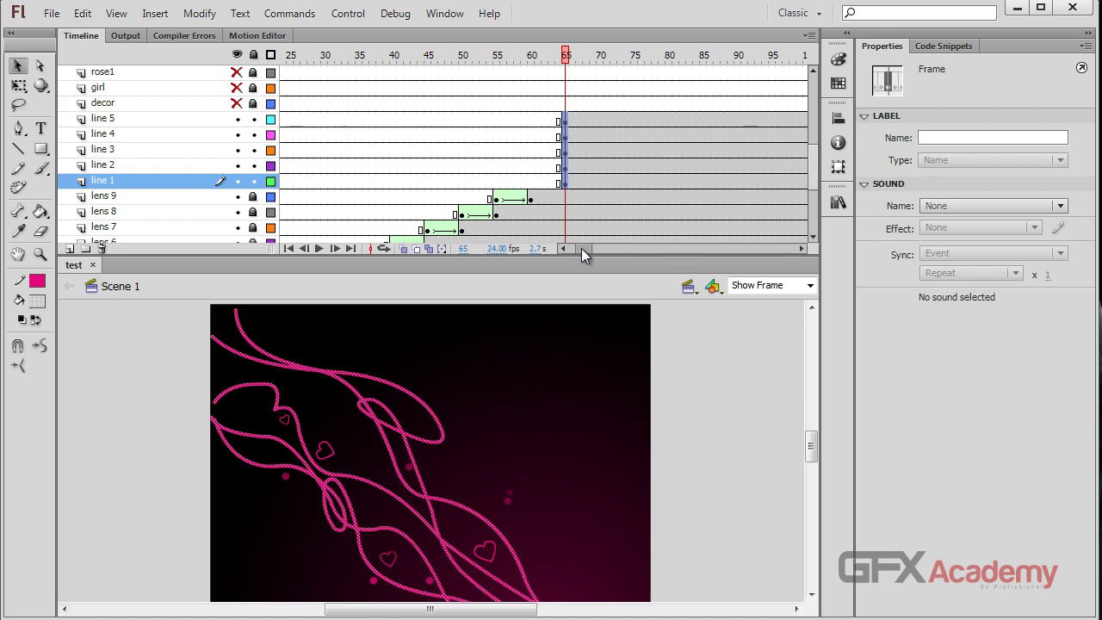
left_click(174, 180)
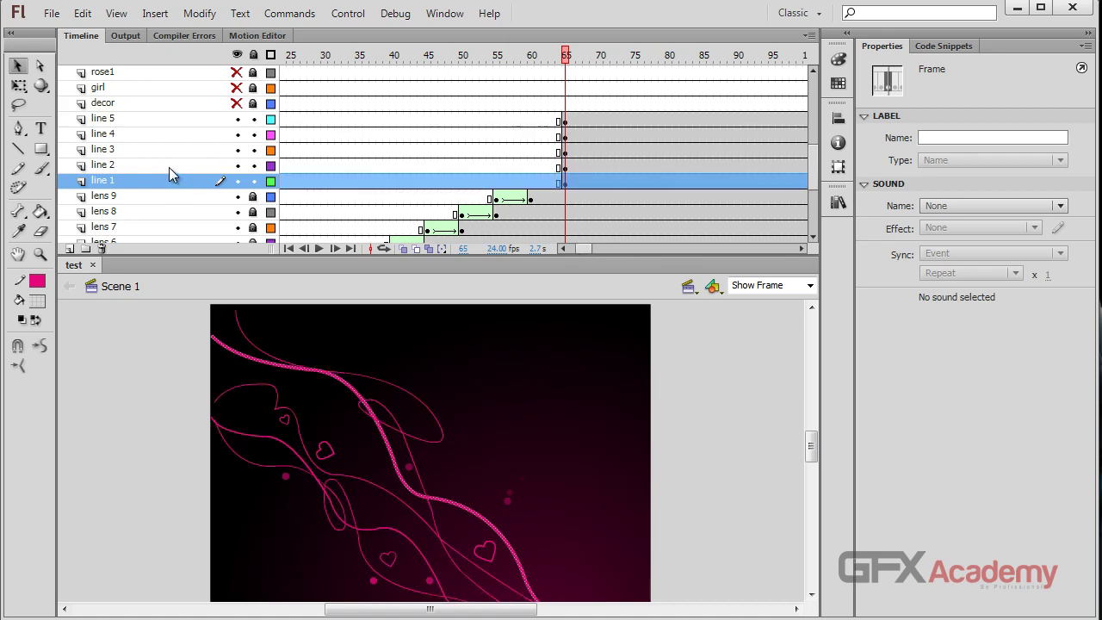
left_click(167, 169)
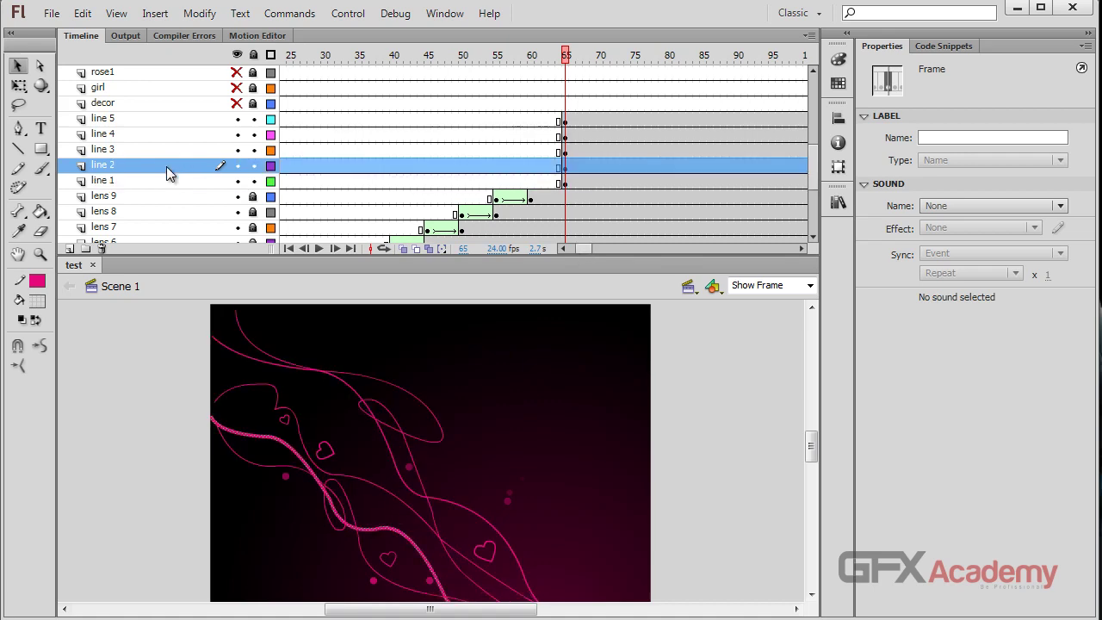
left_click(160, 180)
double_click(152, 181)
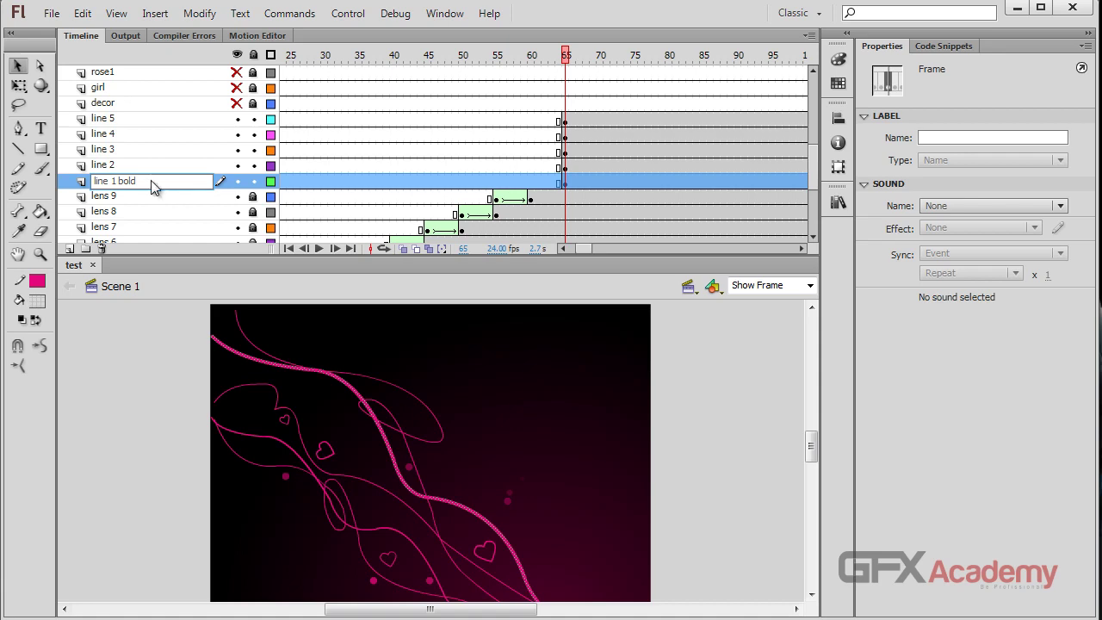
key("Return")
double_click(125, 164)
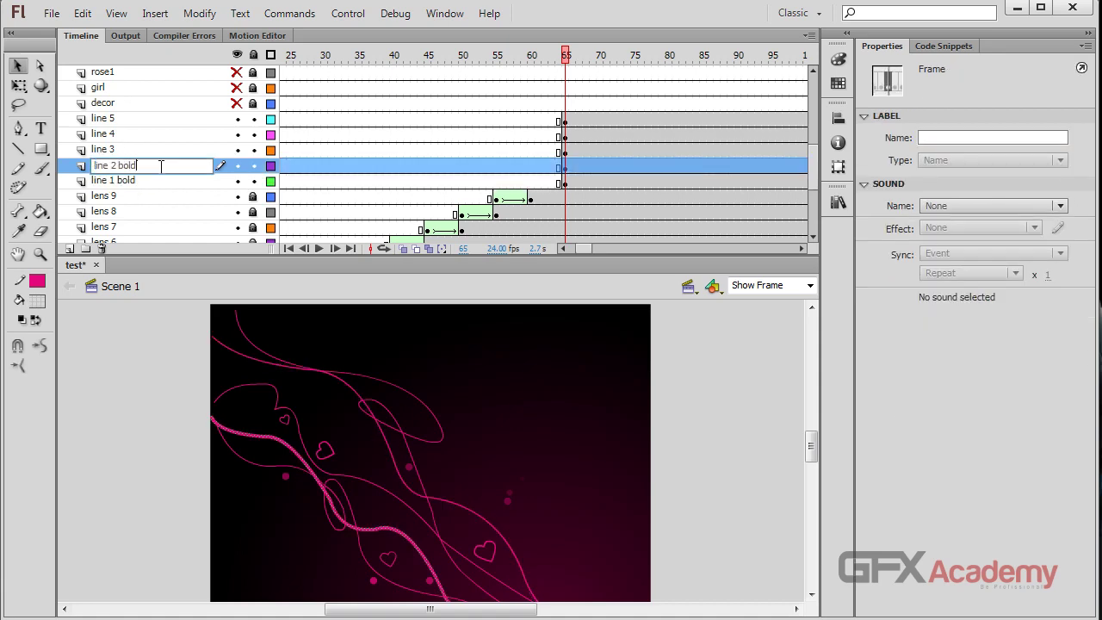
key("Return")
key("ctrl+s")
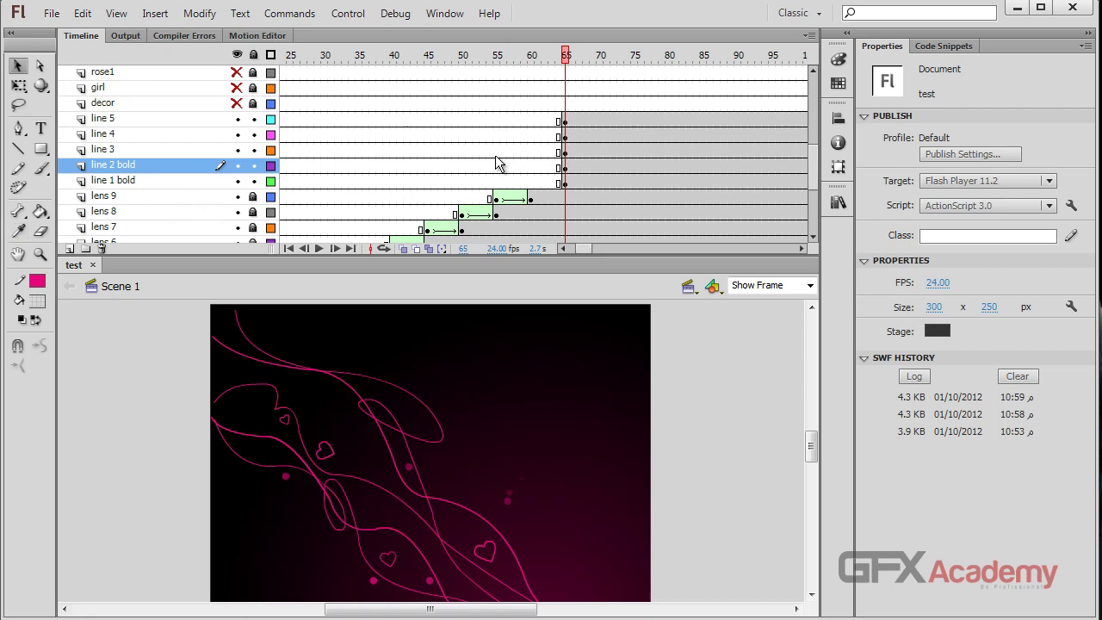
- Check the artwork on layers line 3 to line 5 and move the line 1 bold and line 2 bold keyframes to frame 79
left_click(128, 150)
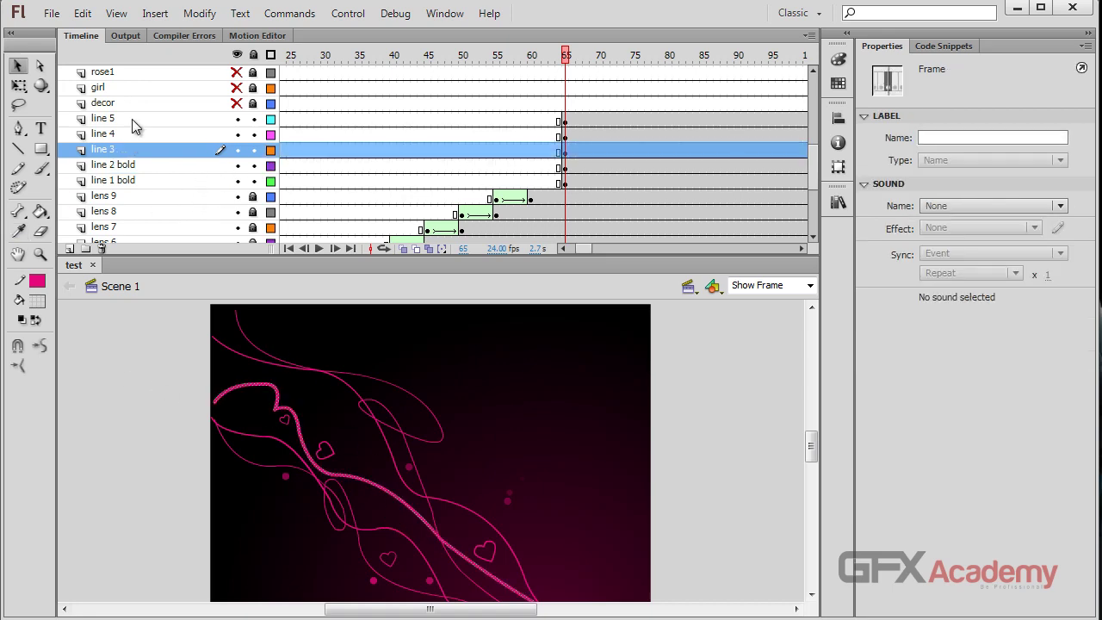
left_click(139, 133)
left_click(144, 121)
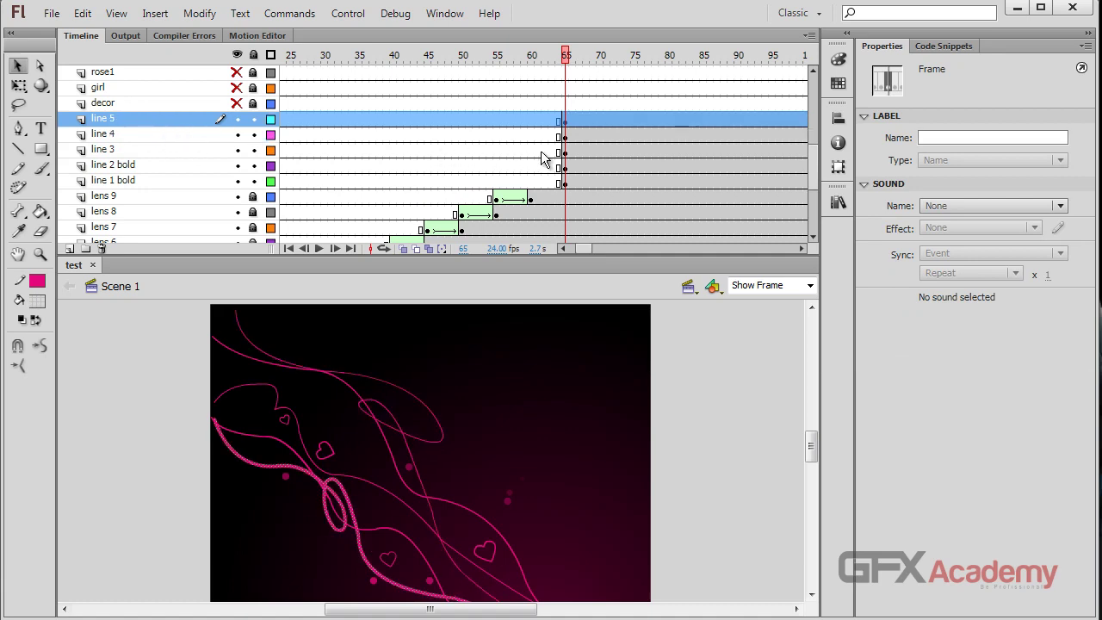
left_click(567, 169)
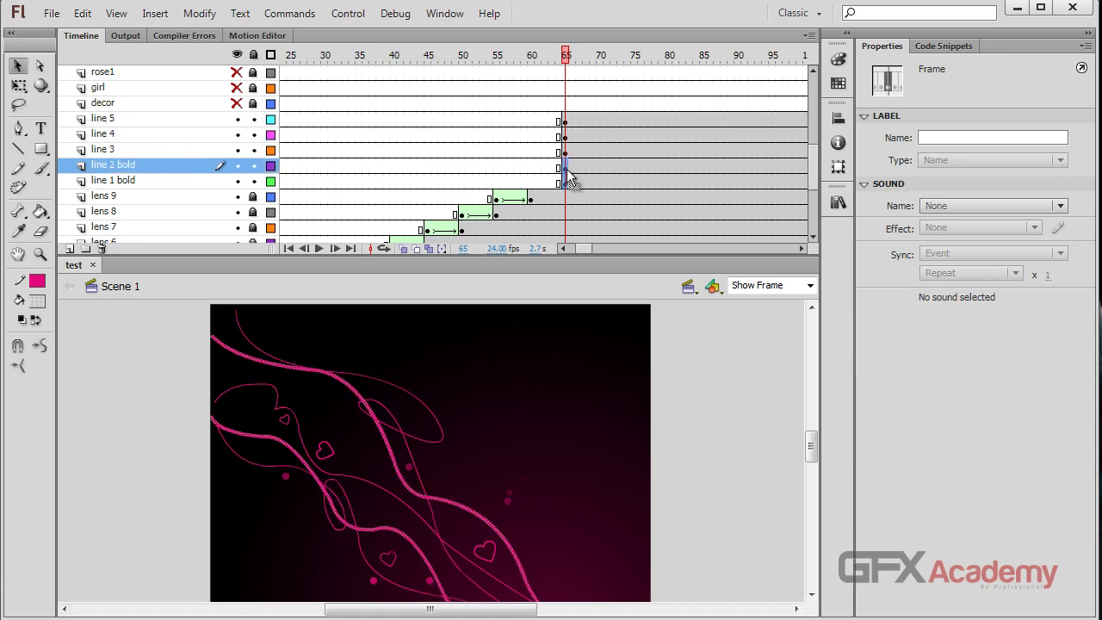
left_click_drag(568, 172, 661, 172)
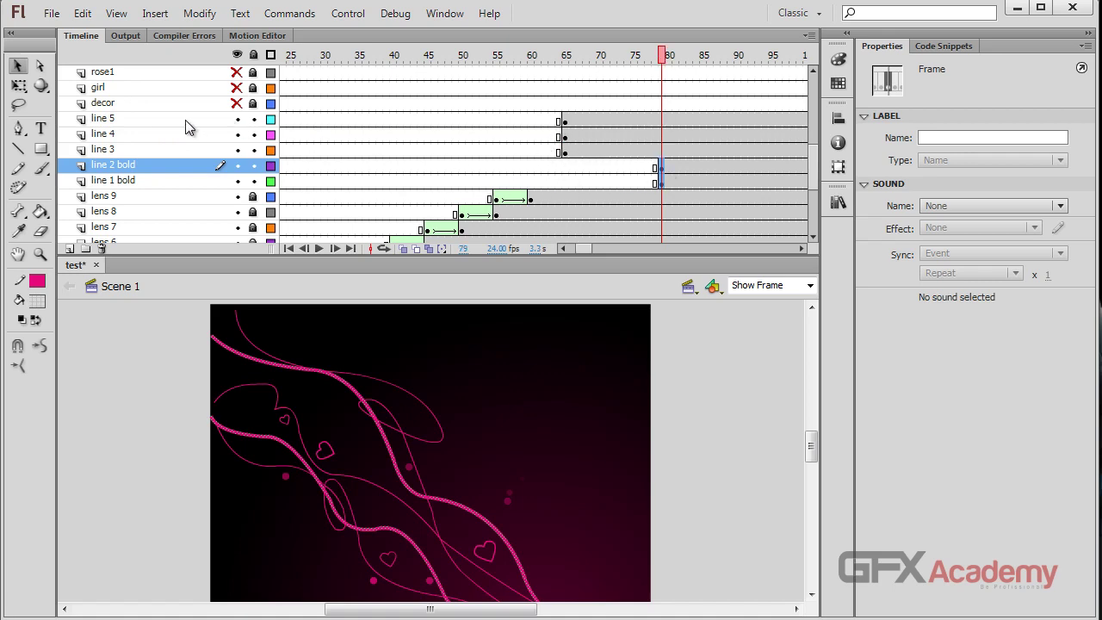
- Add a new layer directly above line 5, name it mask, and save the document
left_click(186, 121)
left_click(72, 248)
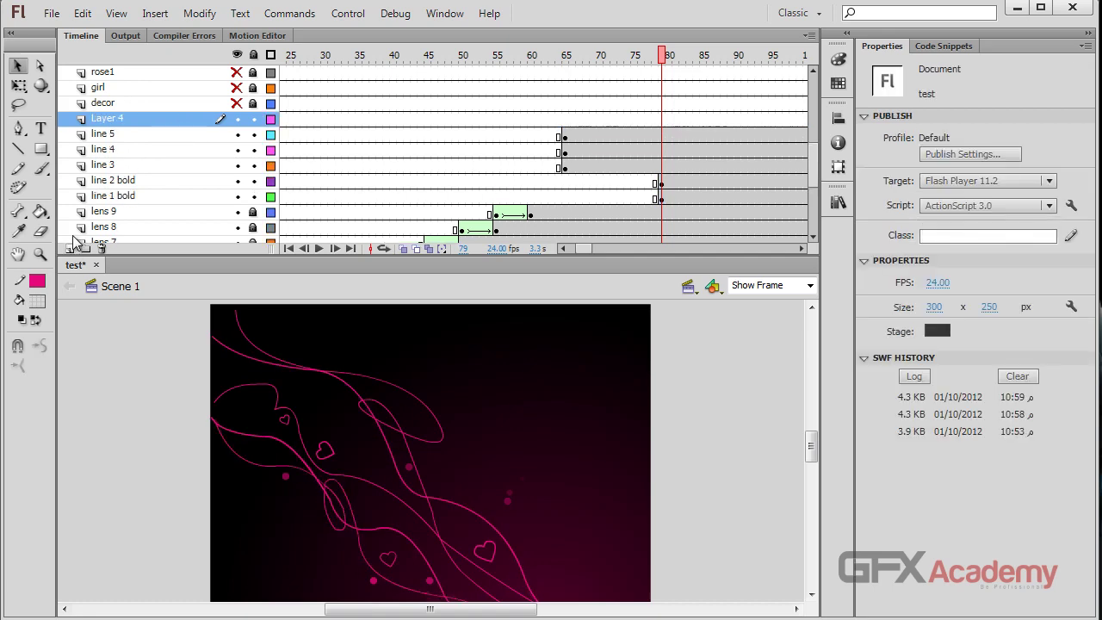
double_click(127, 119)
type("ma")
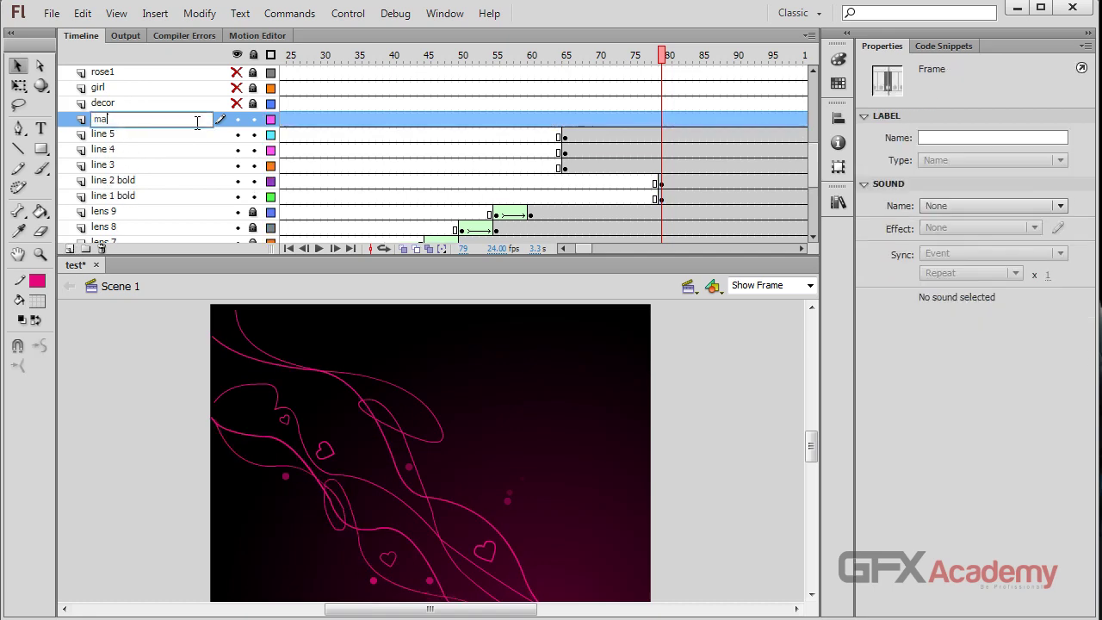
type("sk")
key("Return")
key("ctrl+s")
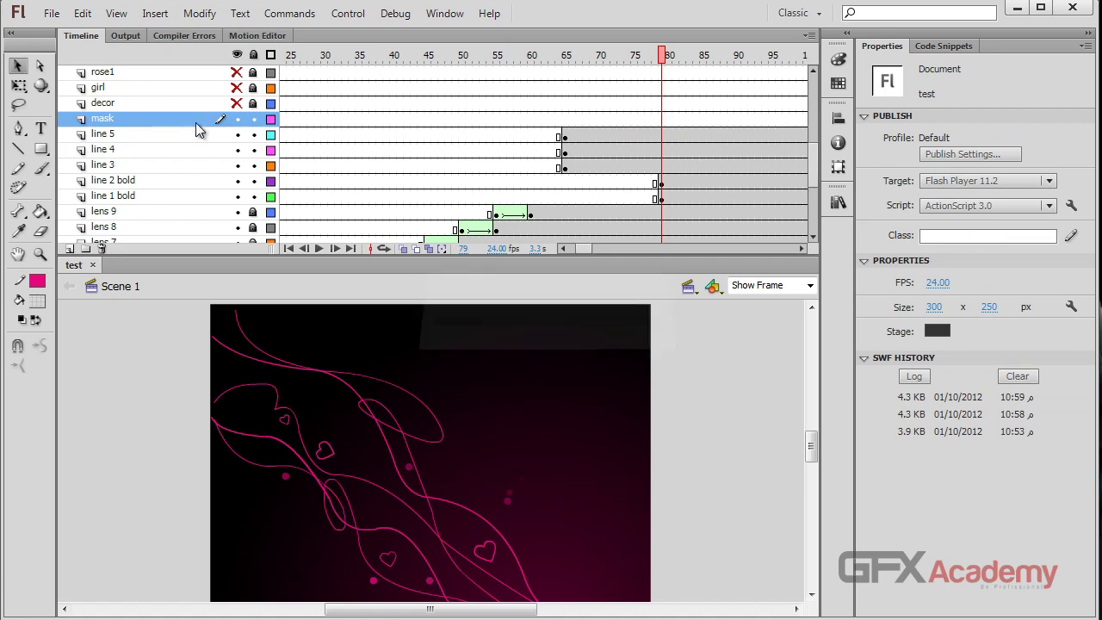
- Select frame 65 of the mask layer and set up the Rectangle tool with no stroke and a solid #00FF00 fill
left_click(553, 54)
left_click(562, 54)
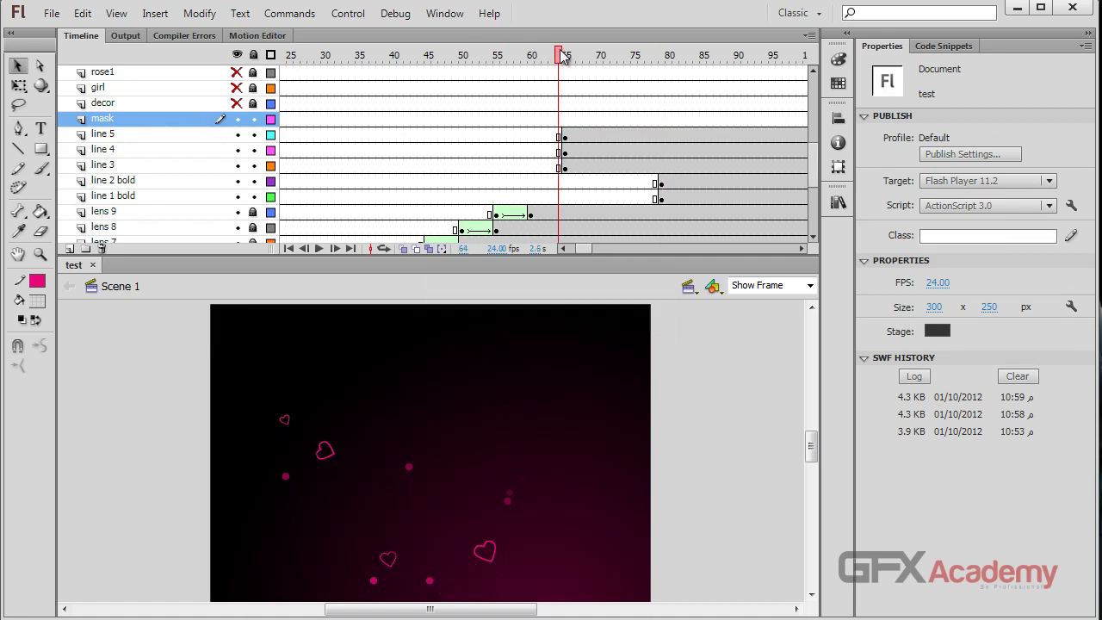
left_click(565, 120)
left_click(564, 120)
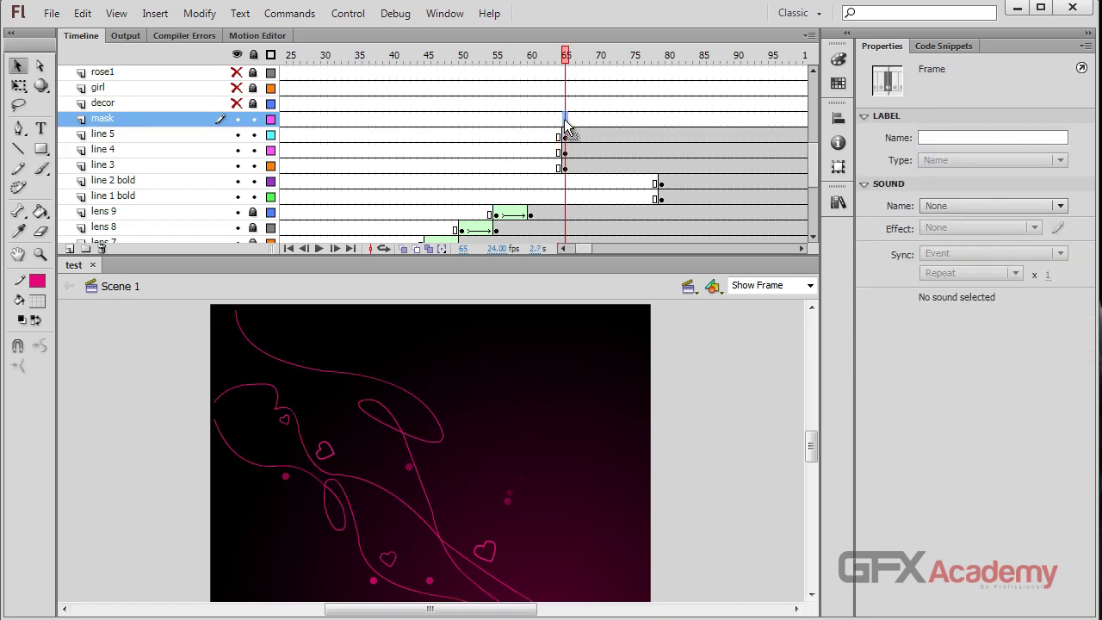
left_click(40, 148)
left_click(37, 284)
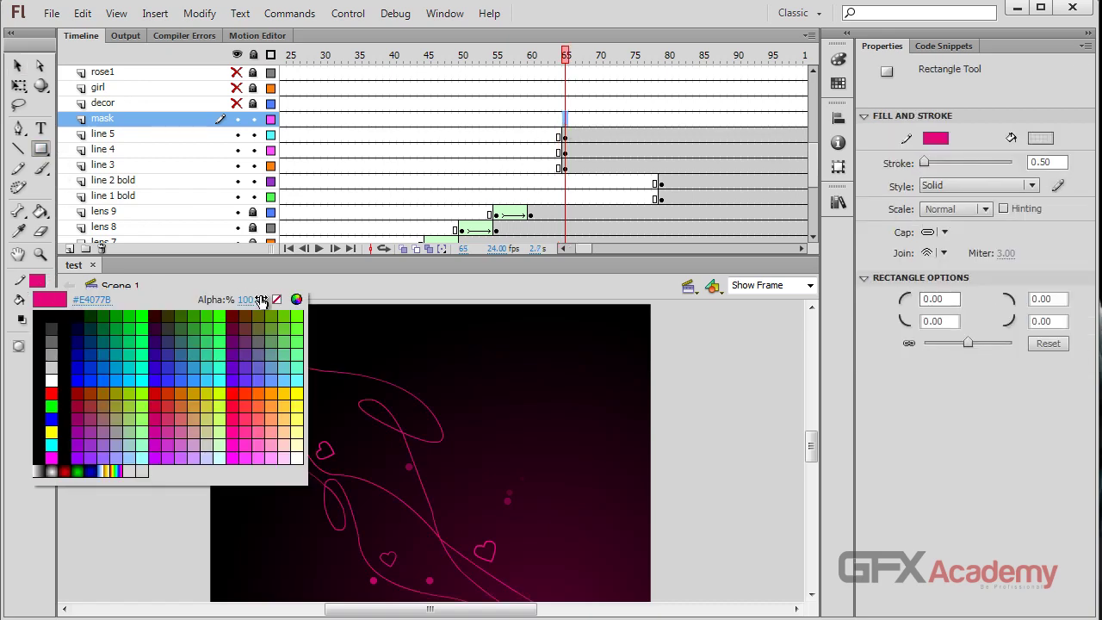
left_click(277, 297)
left_click(38, 302)
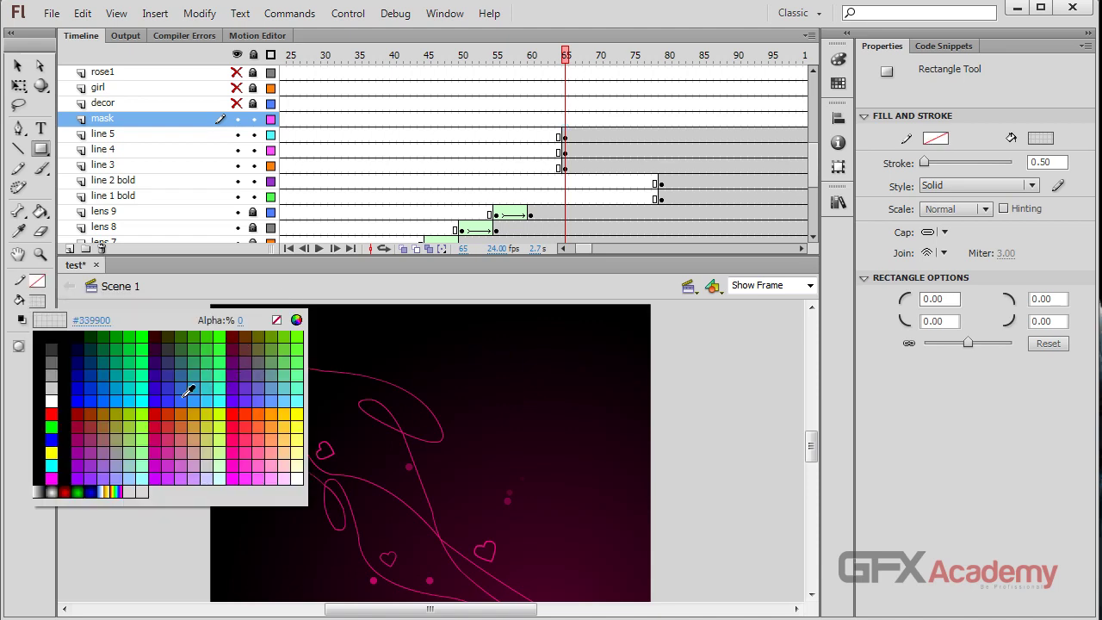
left_click(147, 338)
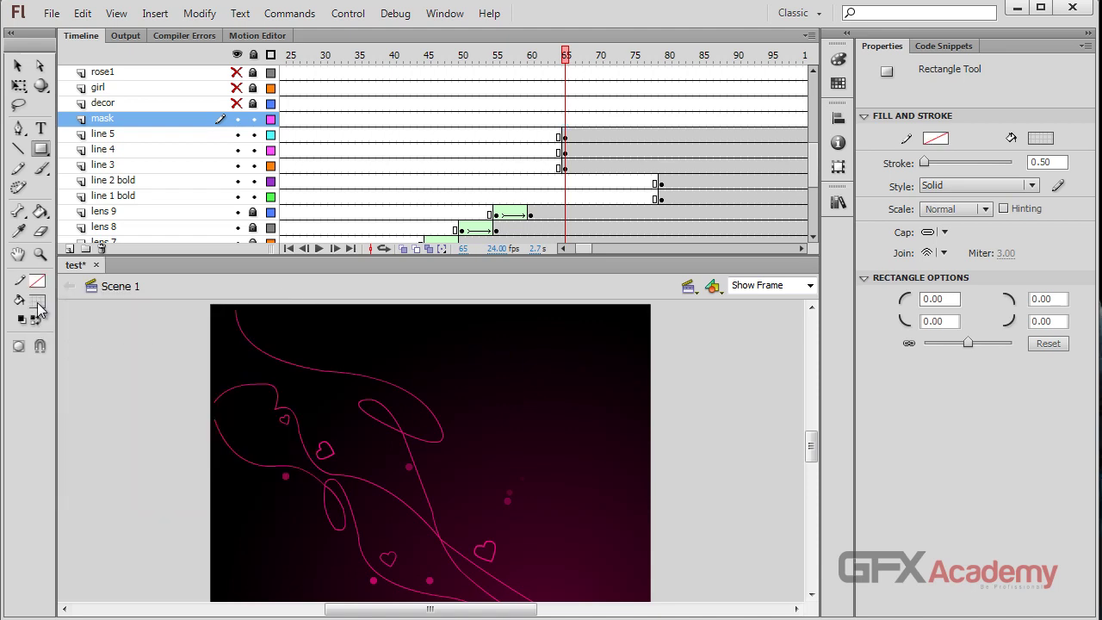
left_click(38, 301)
left_click_drag(248, 321, 496, 322)
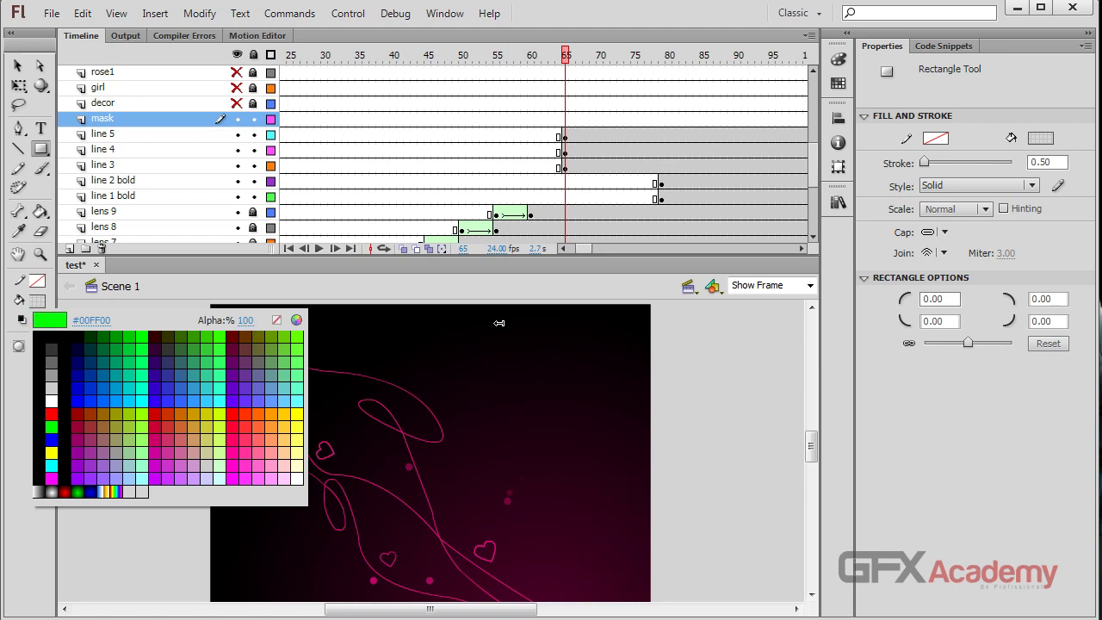
left_click_drag(810, 445, 813, 459)
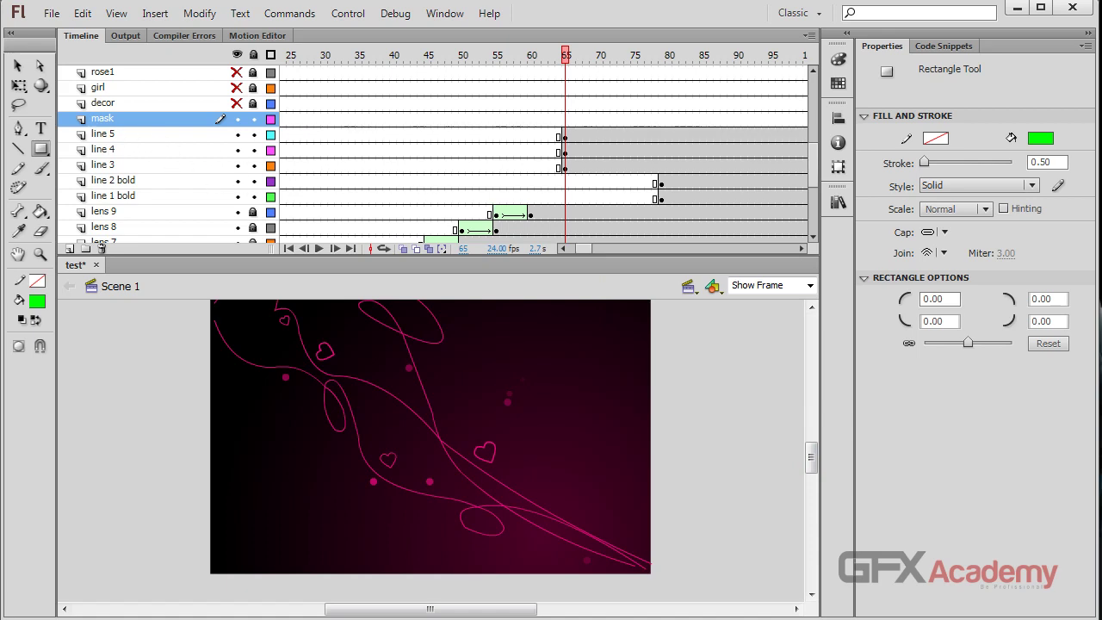
left_click_drag(761, 468, 698, 617)
key("v")
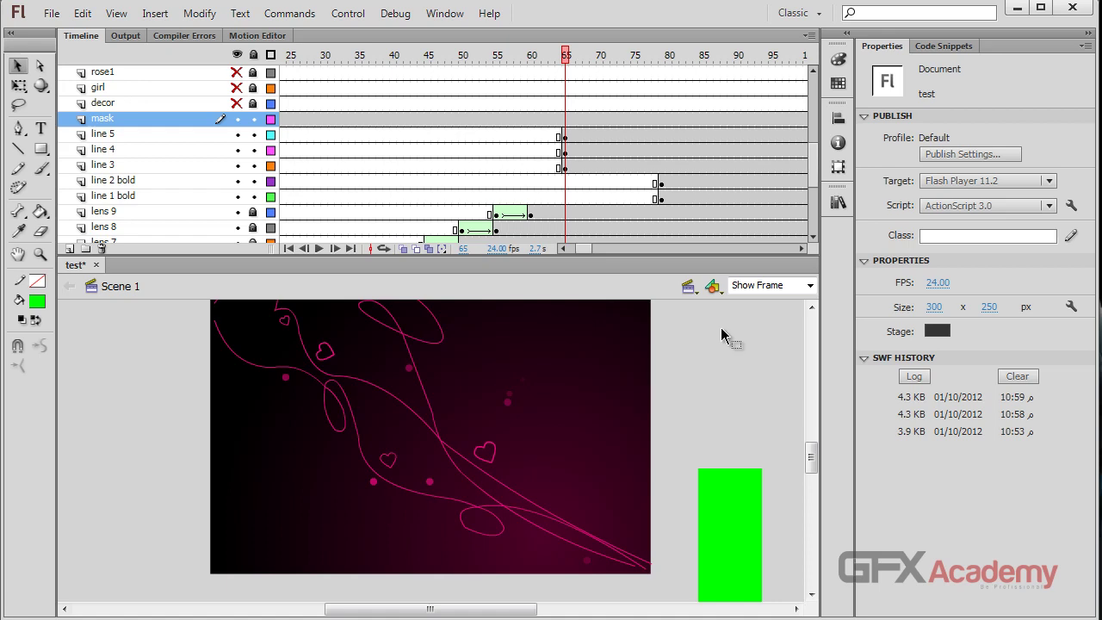
key("ctrl+z")
- Draw a green circle about 73 px wide over the stage's lower-right corner with the Oval tool and activate Free Transform on it
left_click(43, 150)
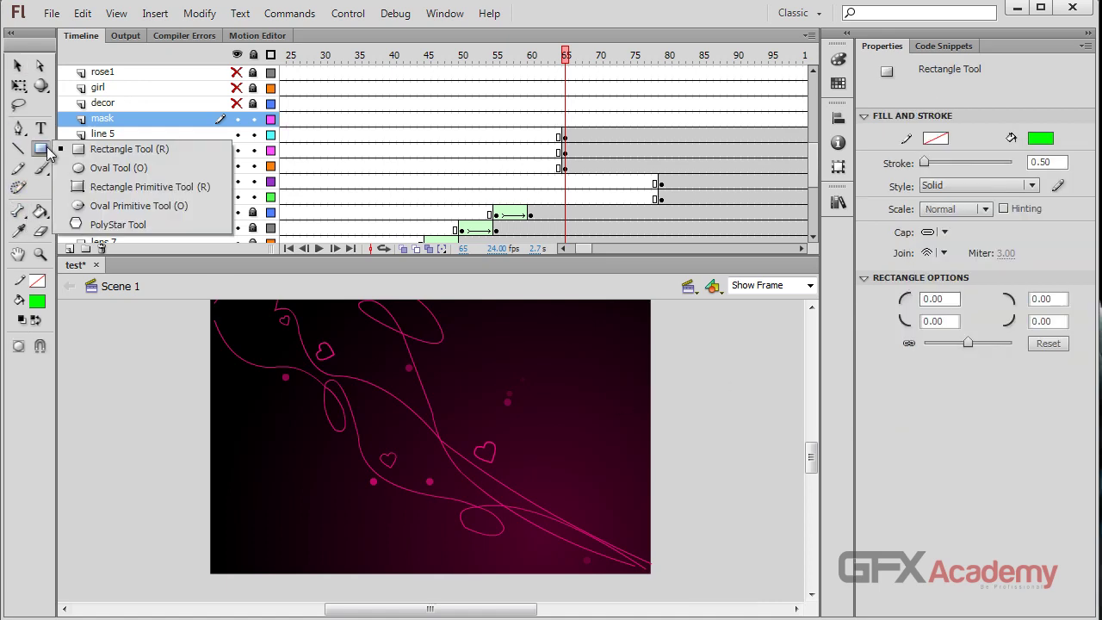
left_click(104, 169)
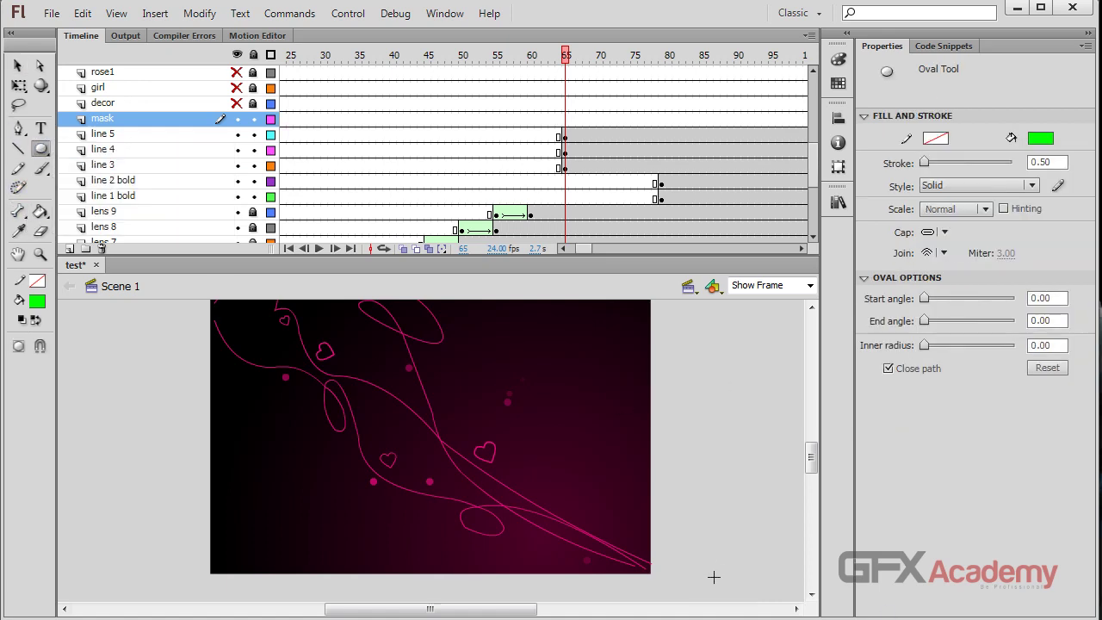
left_click_drag(730, 593, 630, 514)
key("v")
key("q")
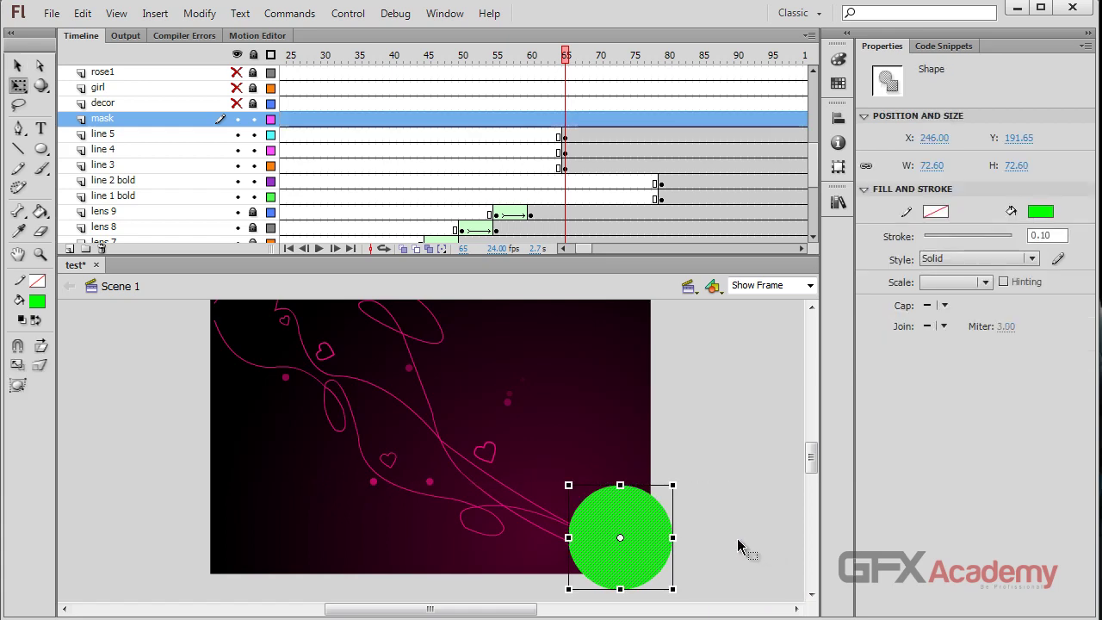
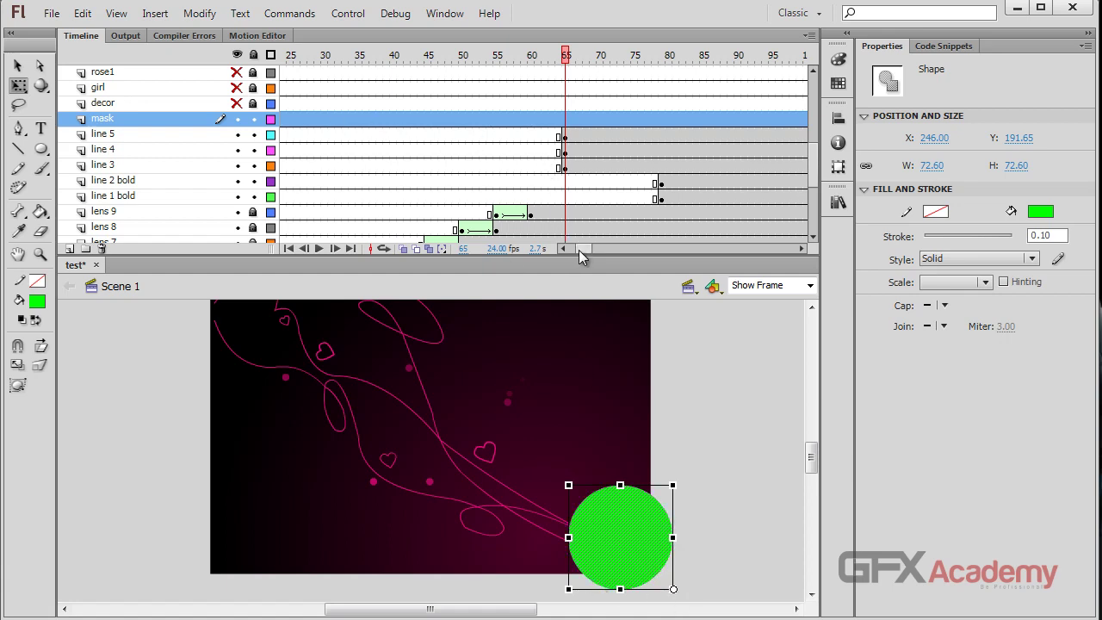
- Move the mask layer's keyframe from frame 1 to frame 65
left_click_drag(581, 247, 572, 247)
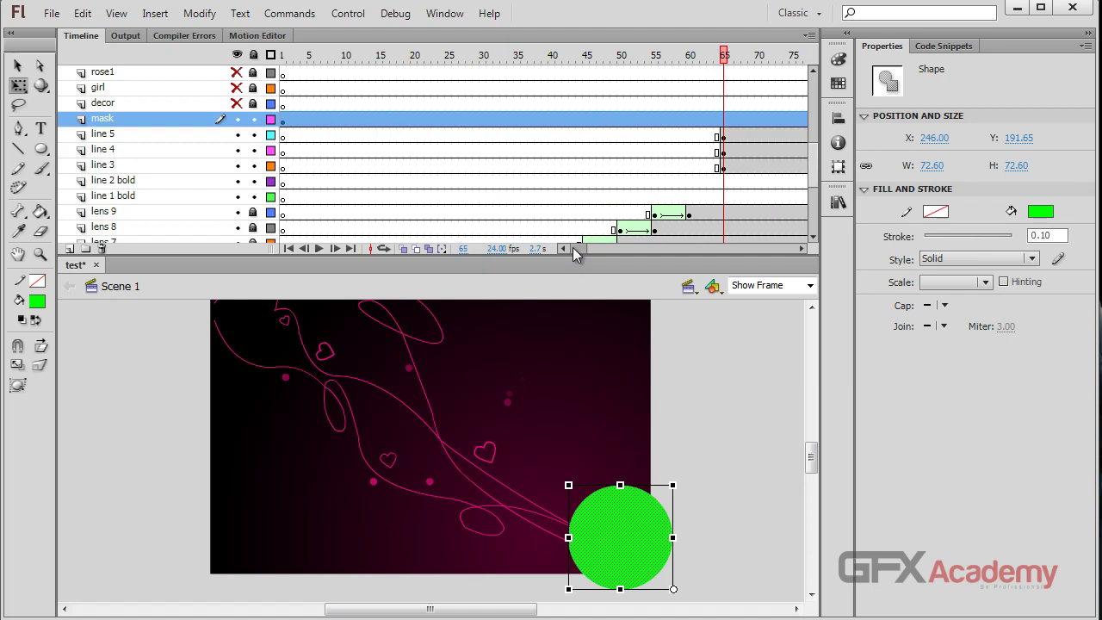
left_click(284, 120)
left_click_drag(284, 121, 722, 118)
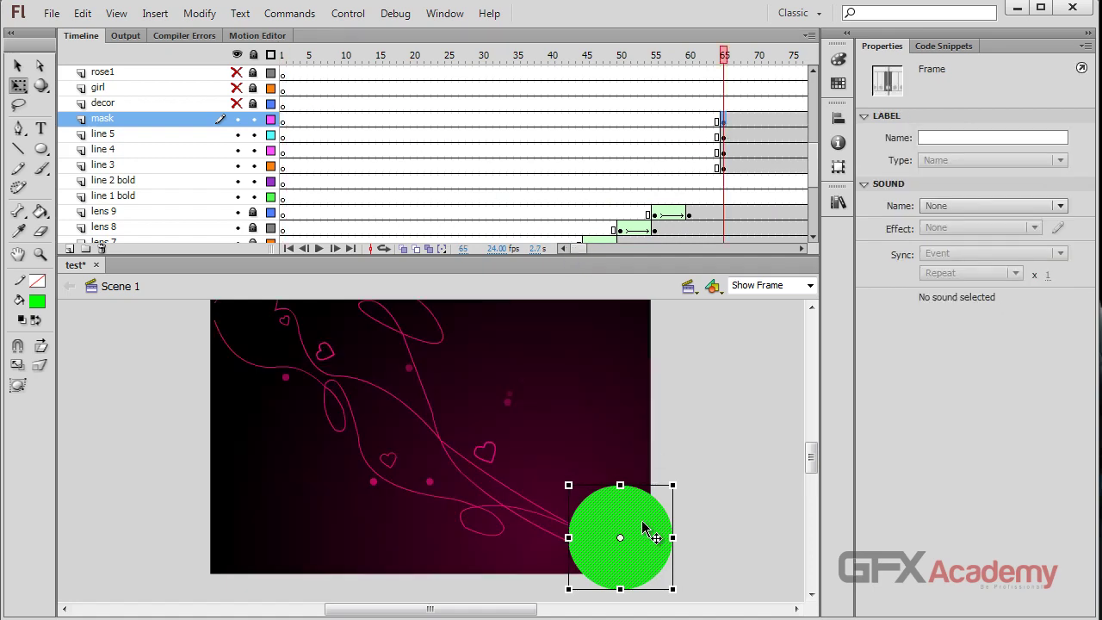
- Move the green circle just outside the stage's lower-right corner, to about X 300 and Y 235
left_click_drag(496, 611, 540, 611)
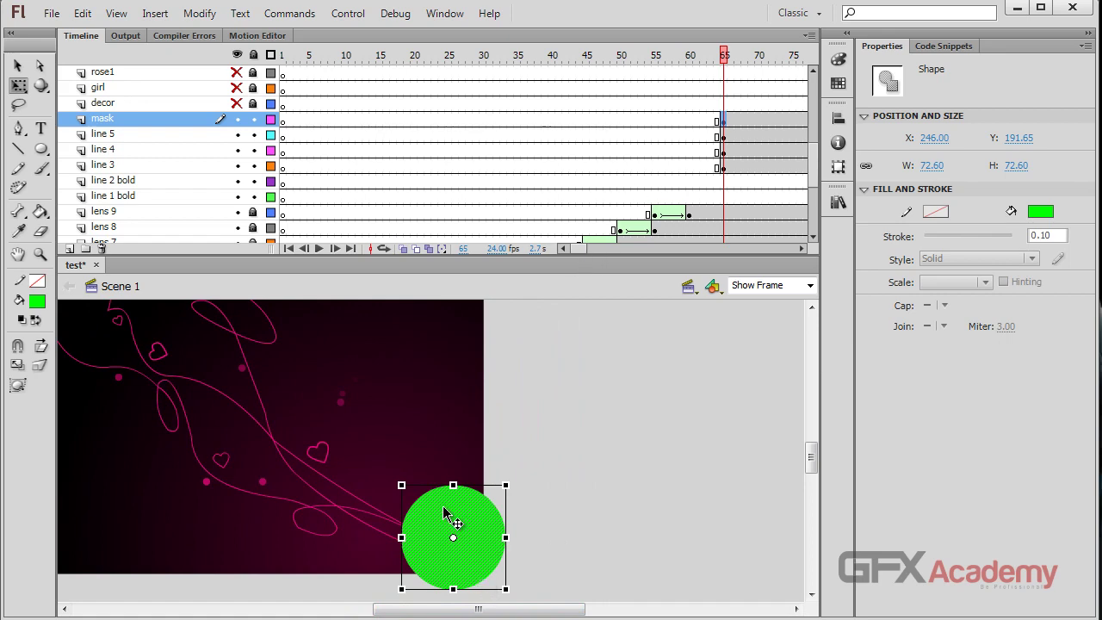
left_click_drag(444, 514, 521, 577)
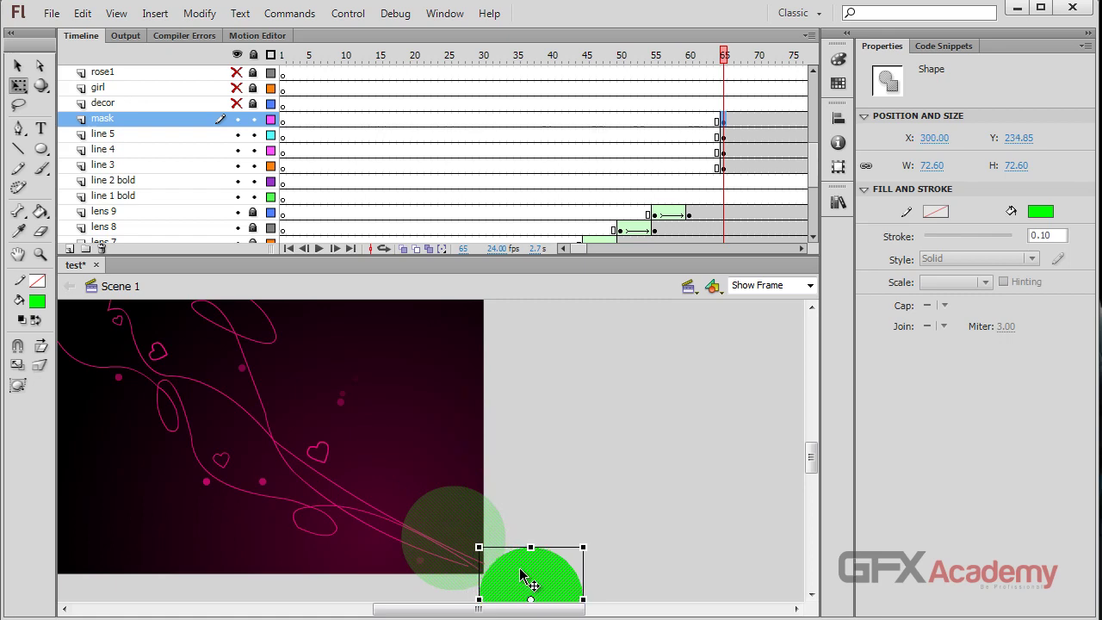
scroll(528, 575, "down", 3)
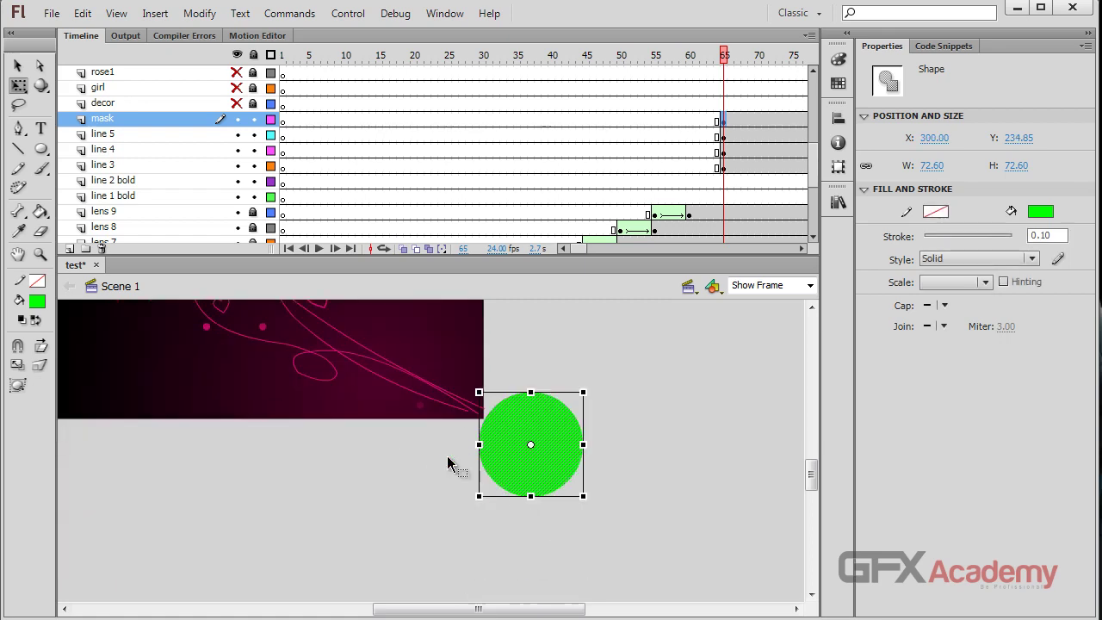
scroll(508, 452, "up", 2)
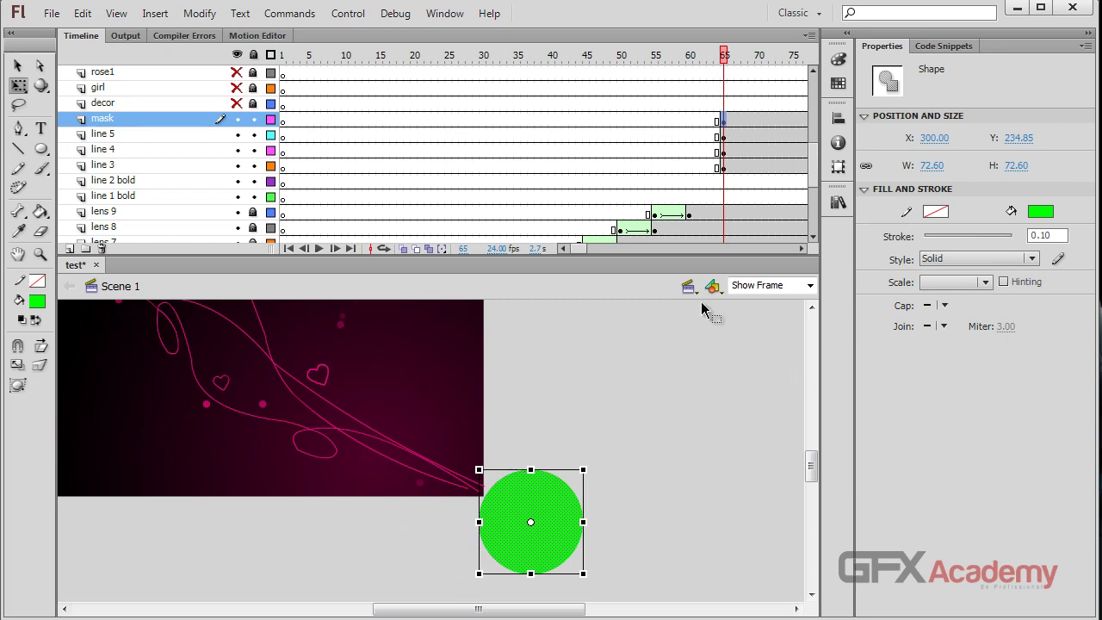
left_click_drag(534, 610, 524, 610)
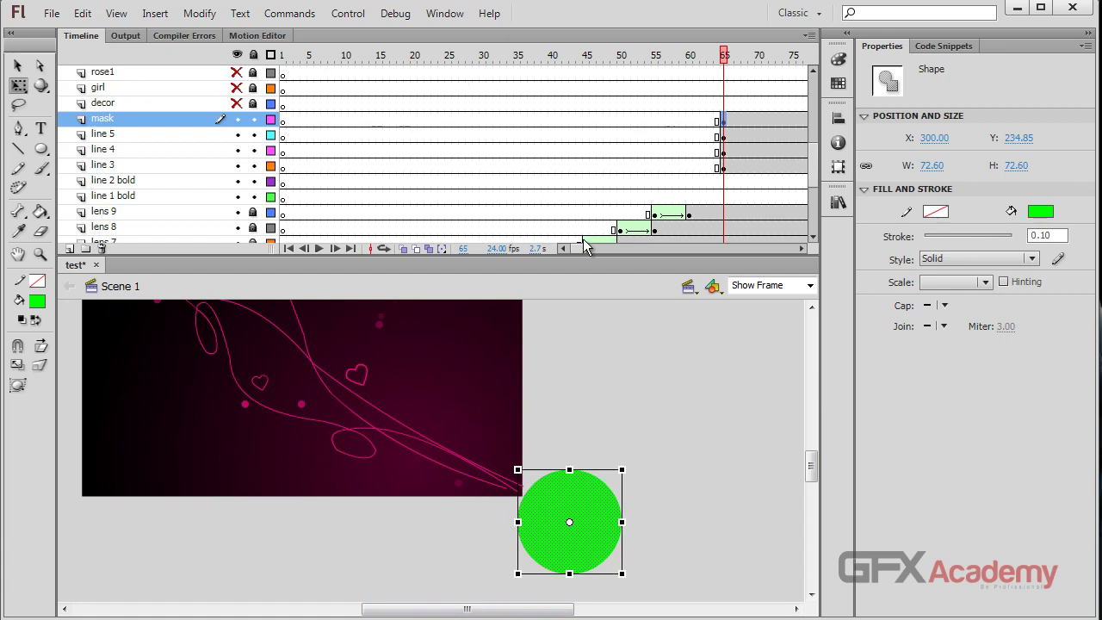
- Insert a keyframe at frame 85 of the mask layer and enlarge the circle from its lower-right corner to about 402 px across
left_click_drag(577, 249, 587, 248)
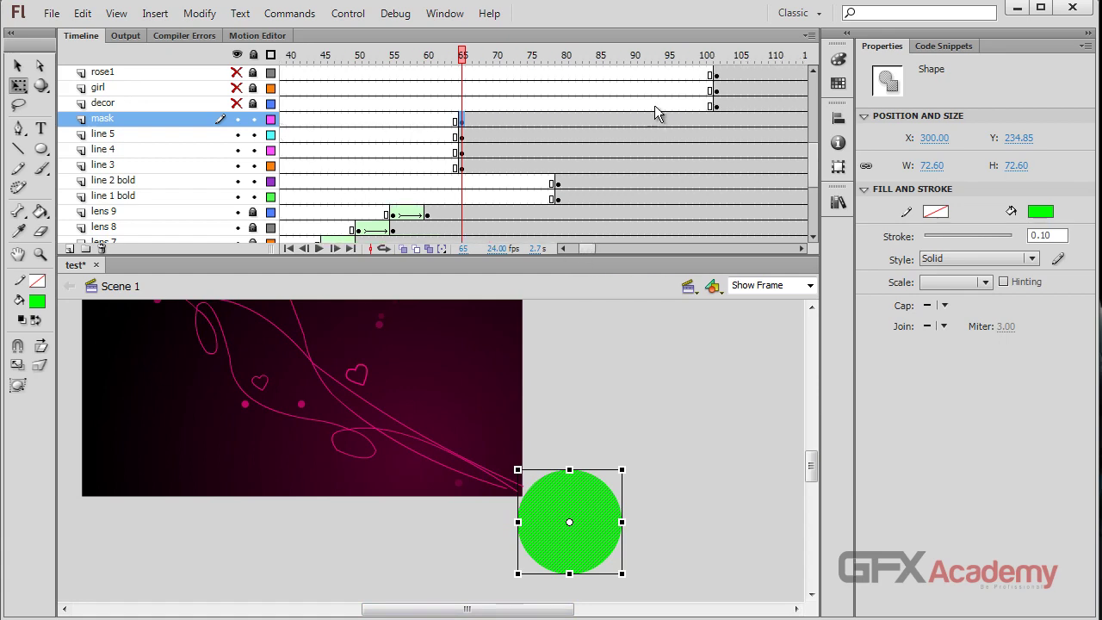
left_click(603, 122)
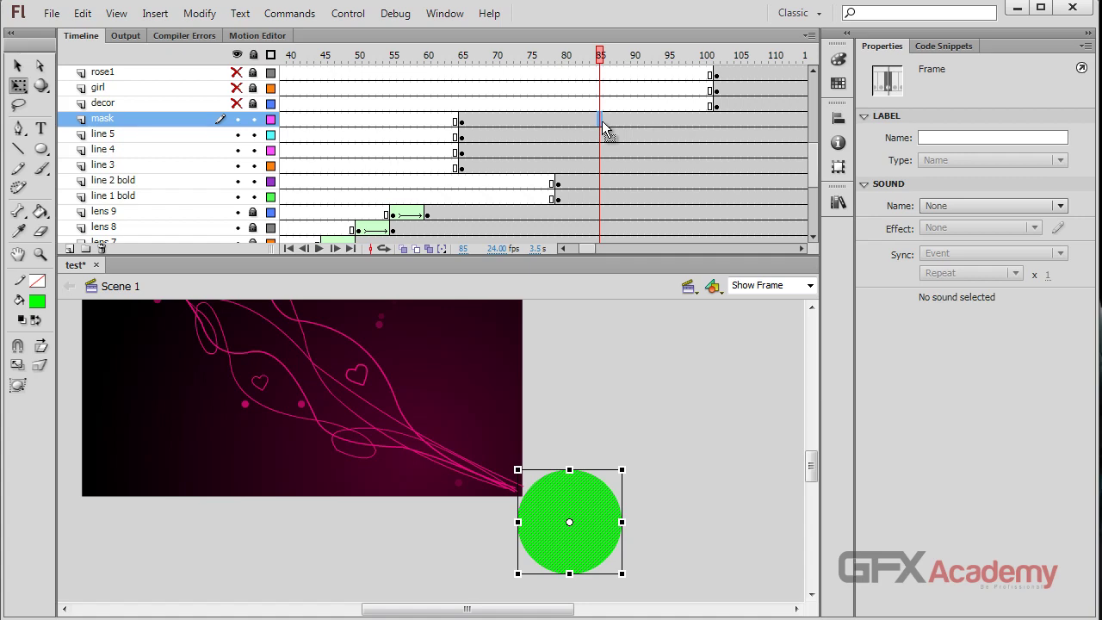
key("F6")
left_click(573, 527)
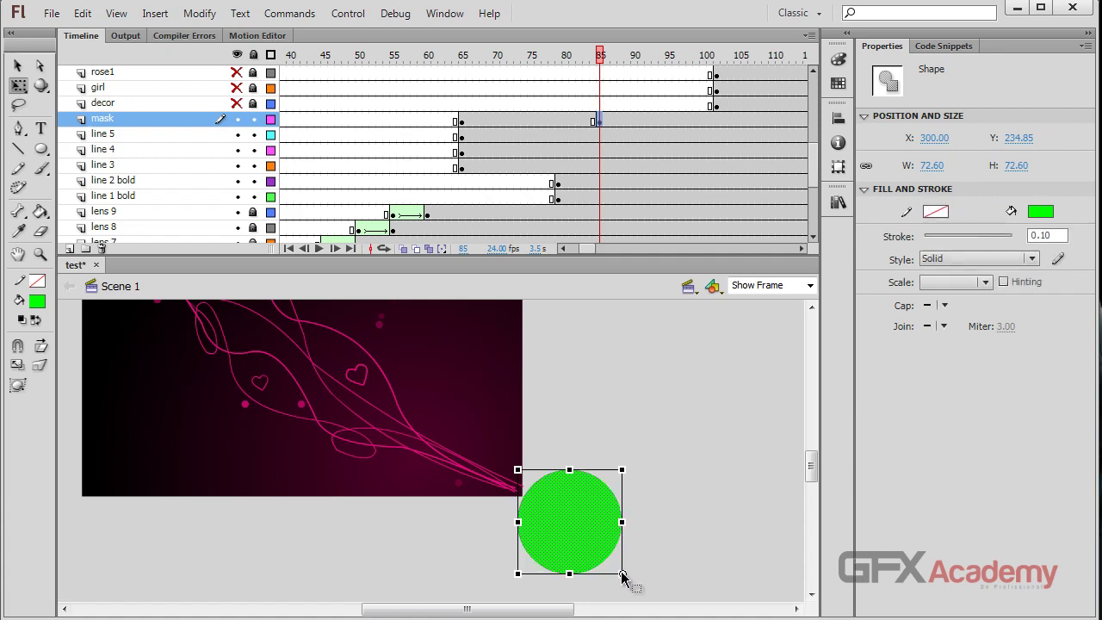
left_click_drag(517, 470, 5, 8)
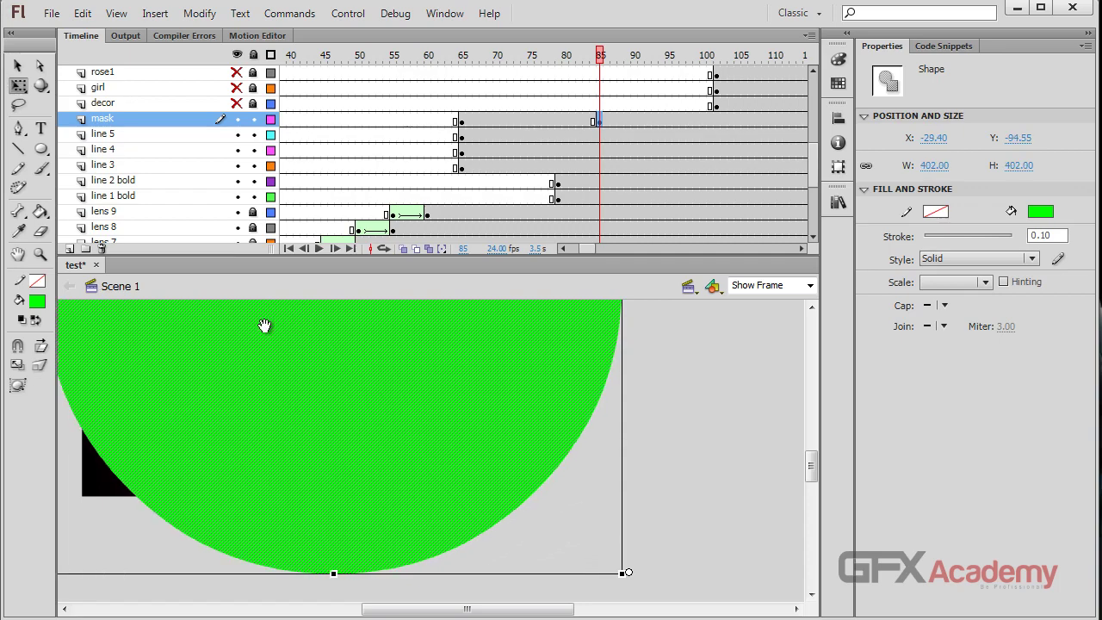
left_click_drag(263, 322, 415, 319)
left_click_drag(500, 462, 460, 447)
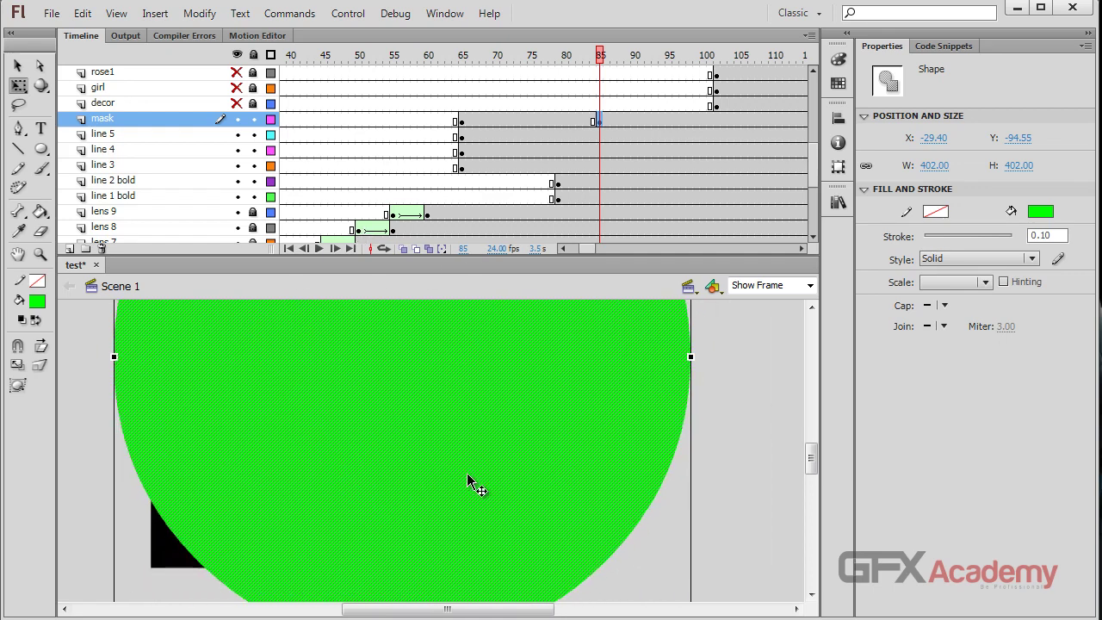
- Create a shape tween between frames 65 and 85 of the mask layer and preview the circle's growth
right_click(516, 119)
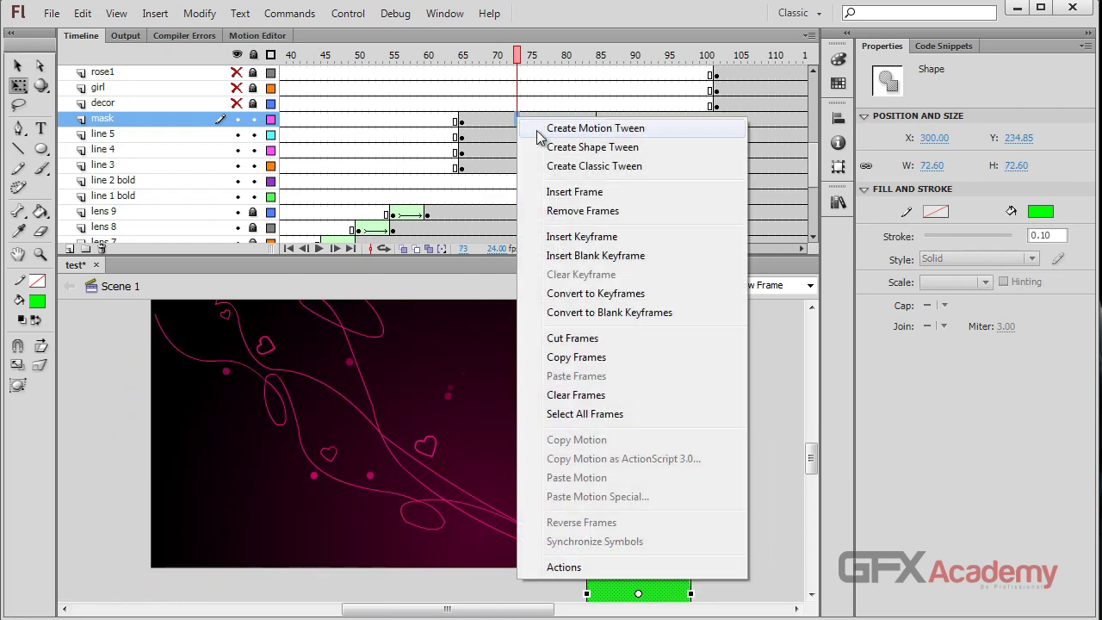
left_click(559, 148)
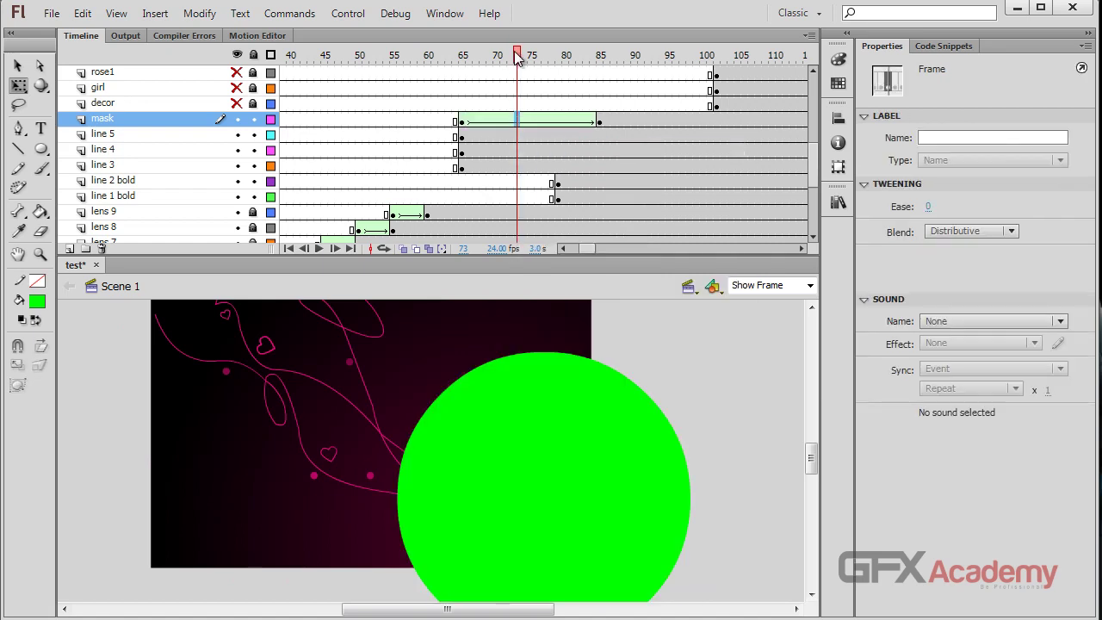
left_click_drag(516, 56, 482, 57)
left_click(534, 413)
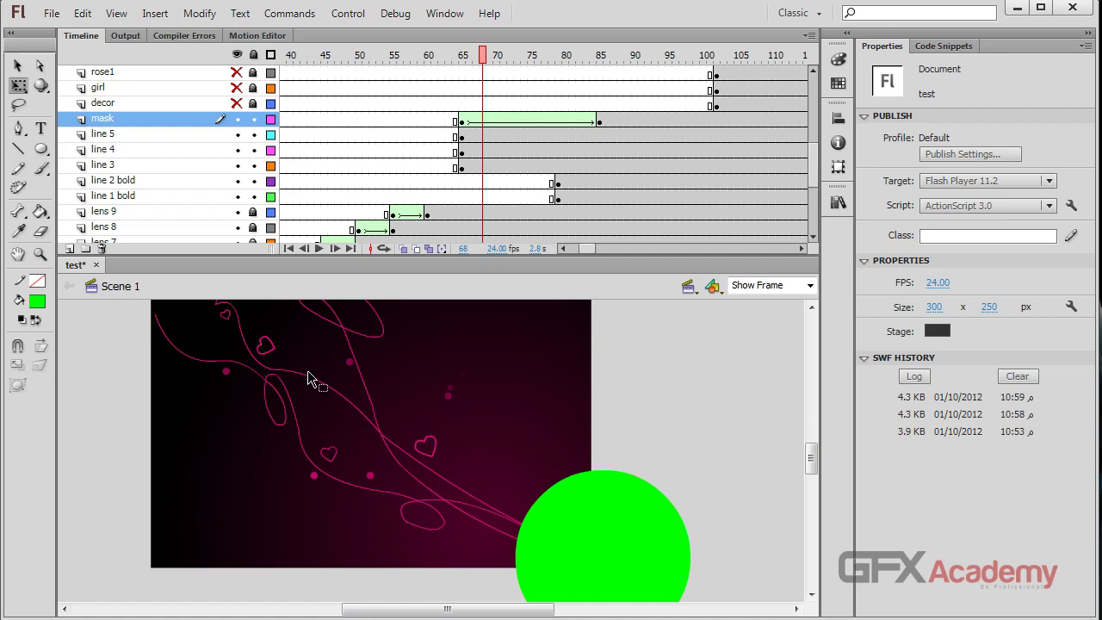
- Convert the mask layer into a mask for line 5 and preview the reveal up to frame 74
right_click(106, 125)
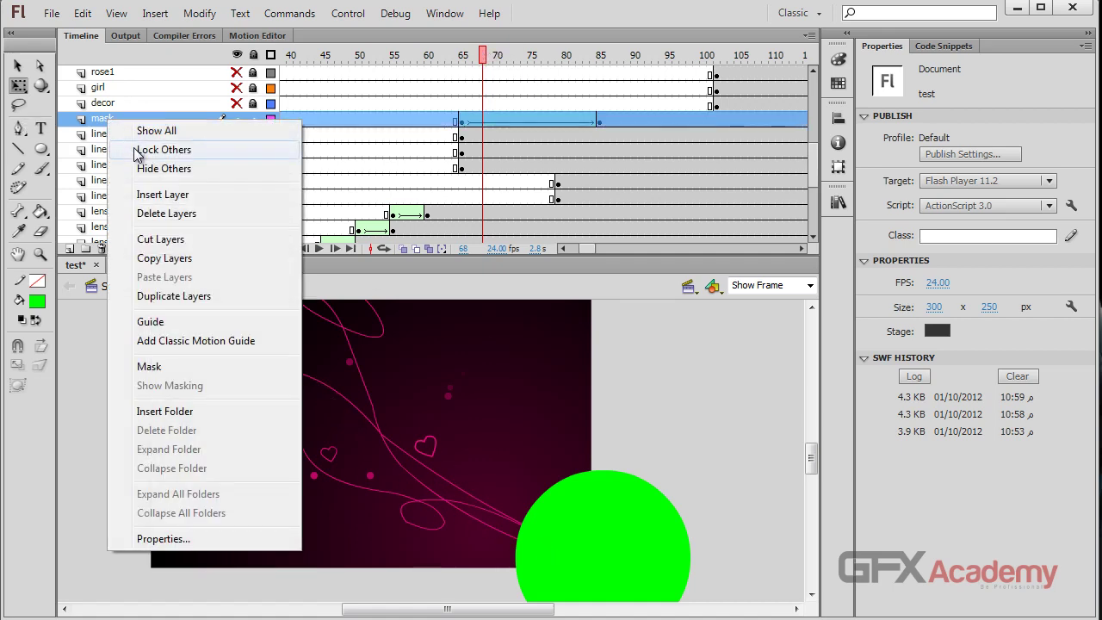
left_click(171, 372)
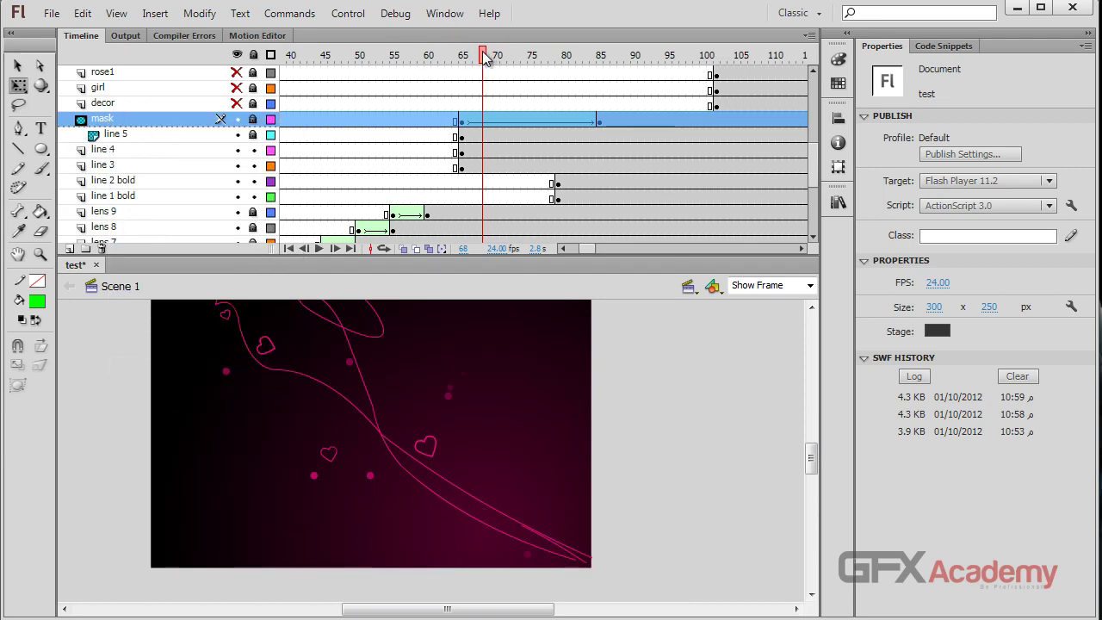
left_click_drag(485, 57, 524, 59)
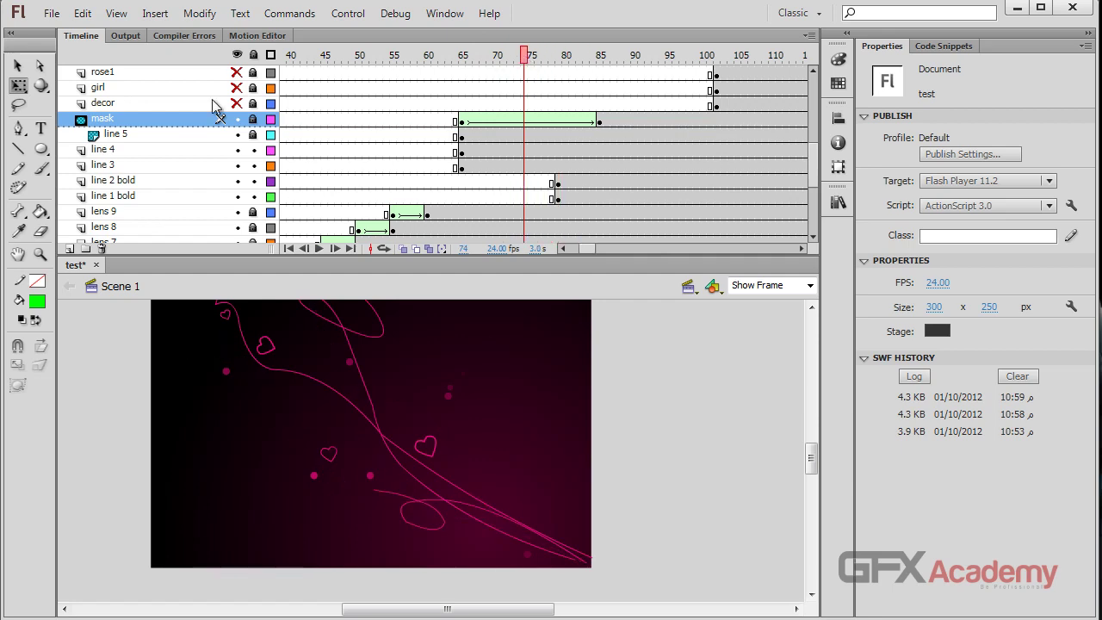
- Place the line 4 and line 3 layers under the mask layer, lock them, and preview the masked reveal
left_click(102, 149)
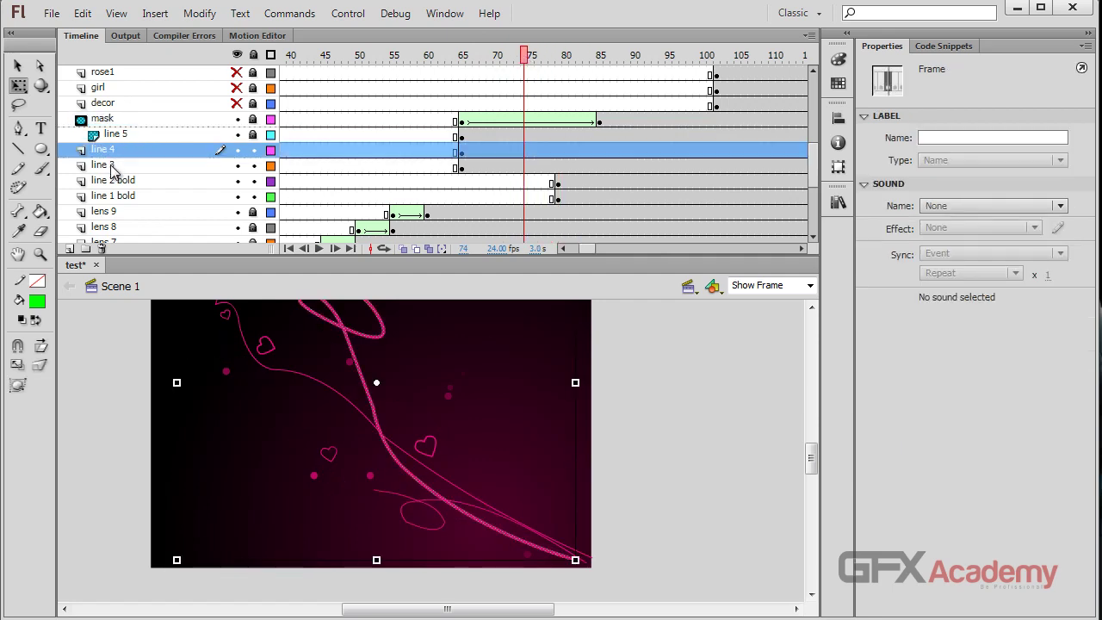
left_click(112, 166, "shift")
left_click_drag(89, 157, 103, 144)
left_click(504, 56)
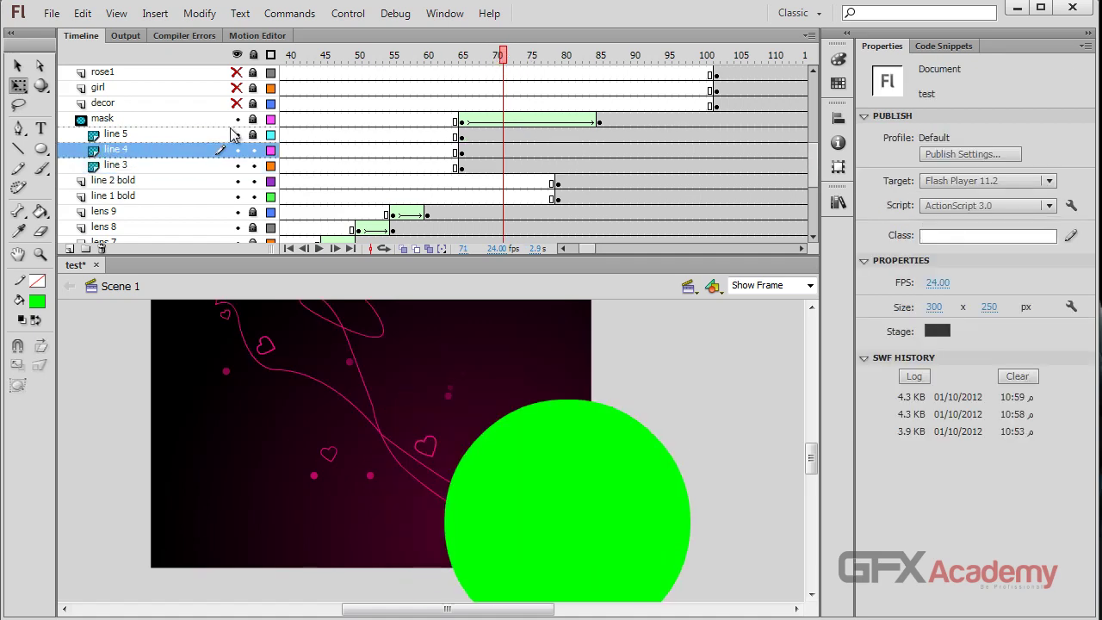
left_click(253, 150)
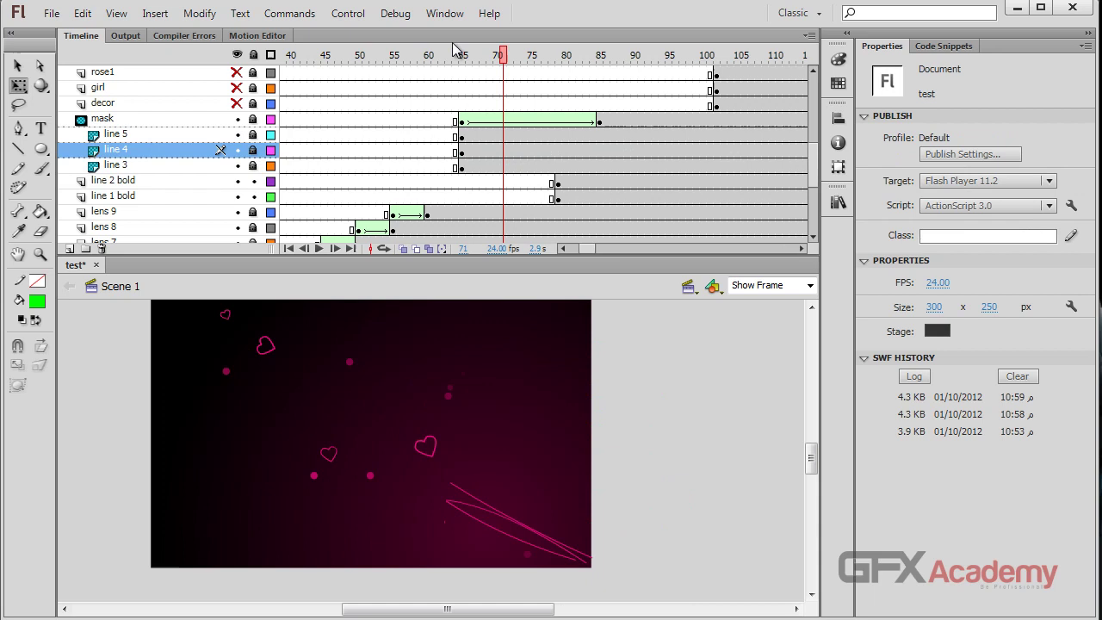
left_click(497, 57)
mouse_move(497, 57)
left_mouse_down()
mouse_move(445, 56)
mouse_move(602, 59)
mouse_move(510, 59)
left_mouse_up()
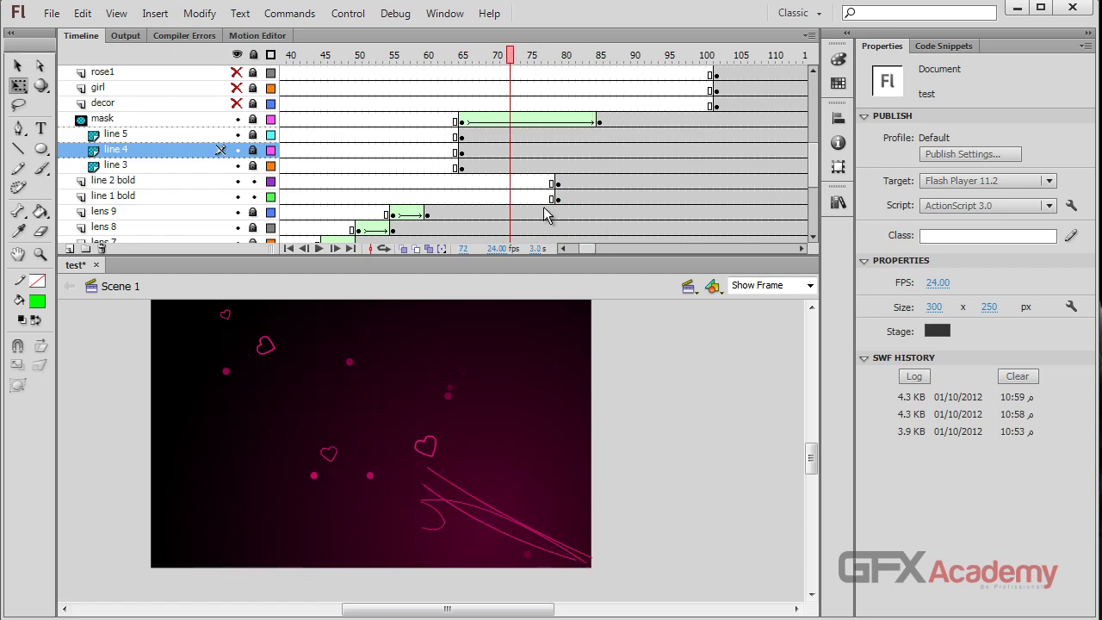
- Move the line 2 bold and line 1 bold keyframes to frame 96 and preview the animation back to frame 70
left_click(557, 185)
left_click_drag(561, 191, 674, 191)
left_click_drag(631, 55, 497, 65)
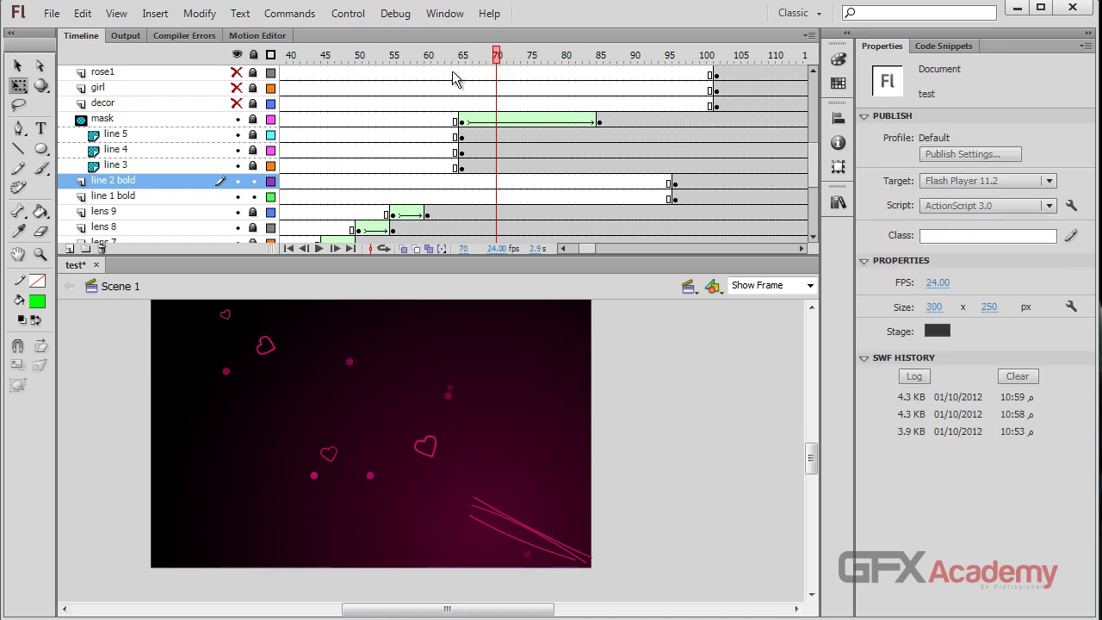
- Take the line 4 and line 3 layers out of the existing mask so that only line 5 stays masked
left_click(157, 154)
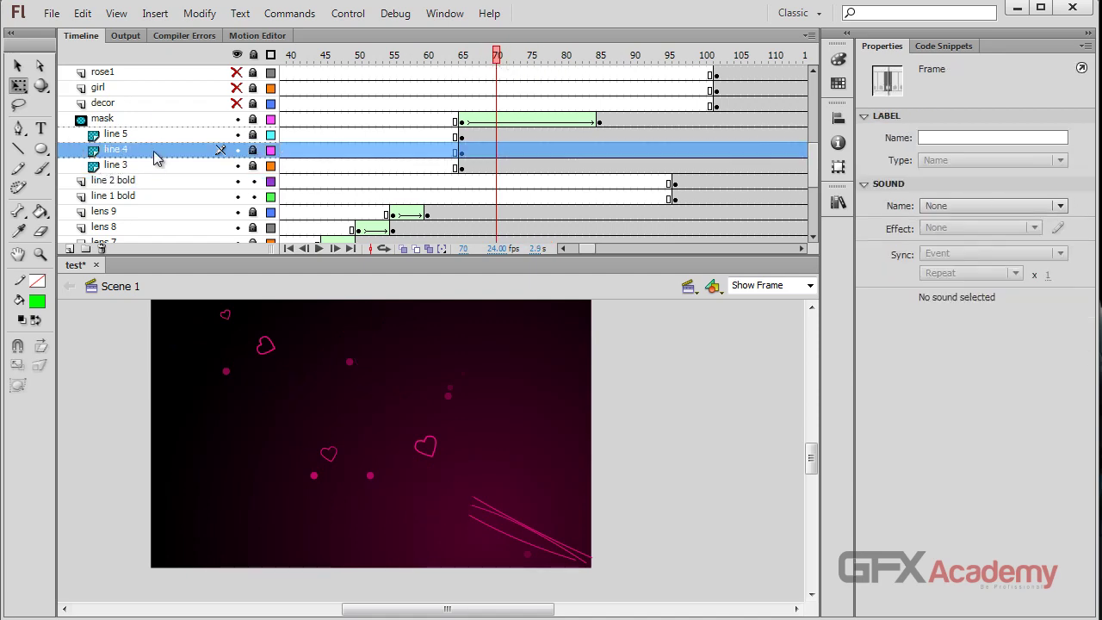
left_click(101, 166, "shift")
left_click_drag(95, 160, 53, 170)
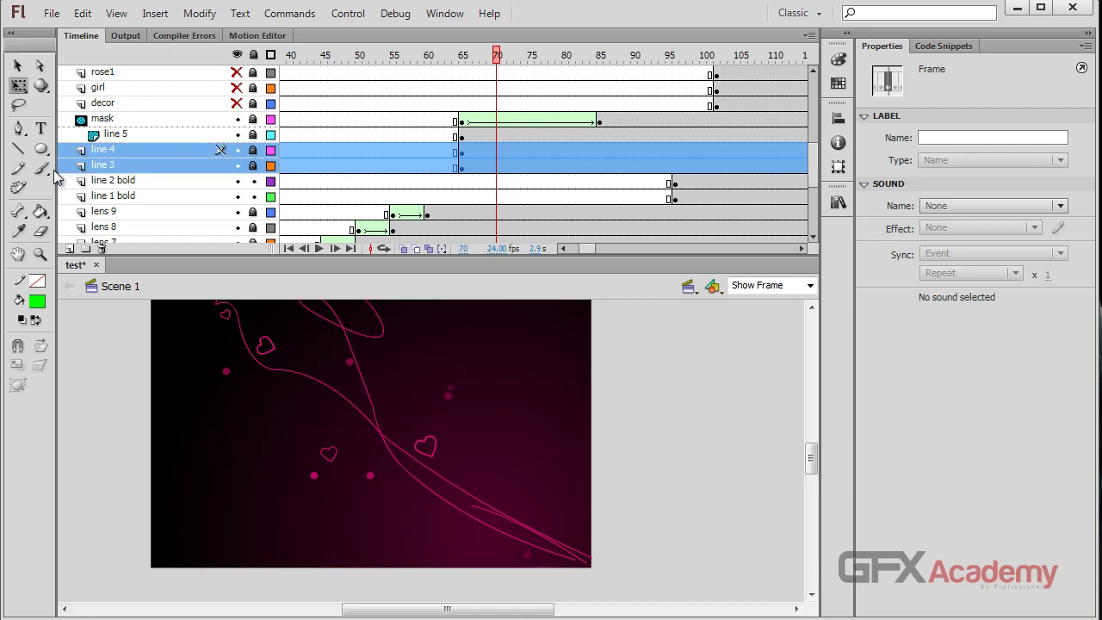
- Insert a new layer above line 4 and name it mask
left_click(109, 153)
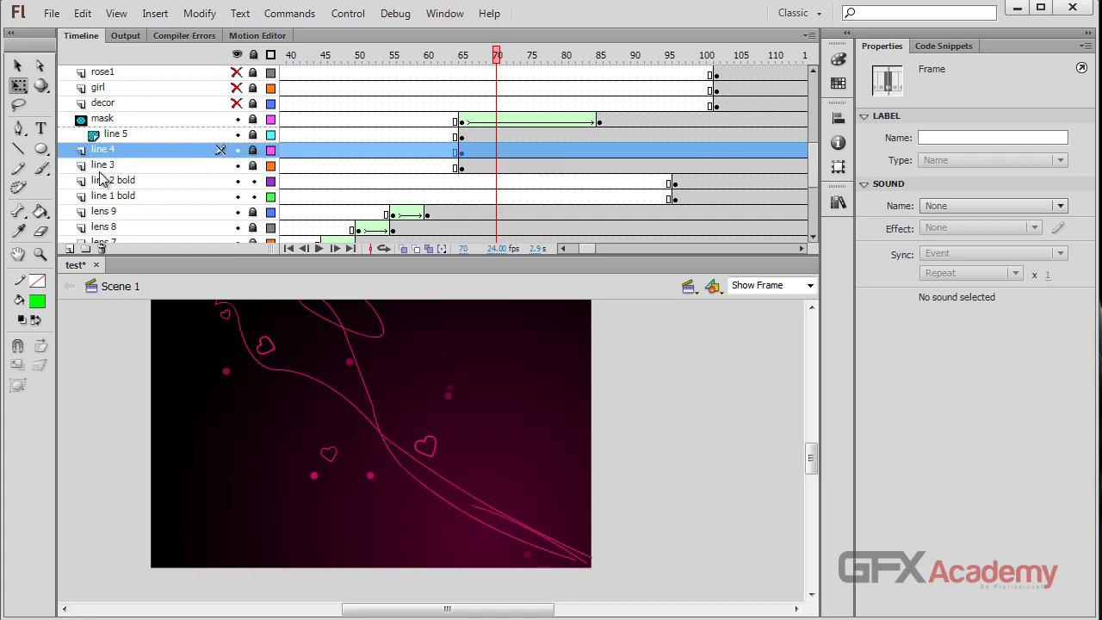
left_click(69, 249)
double_click(138, 152)
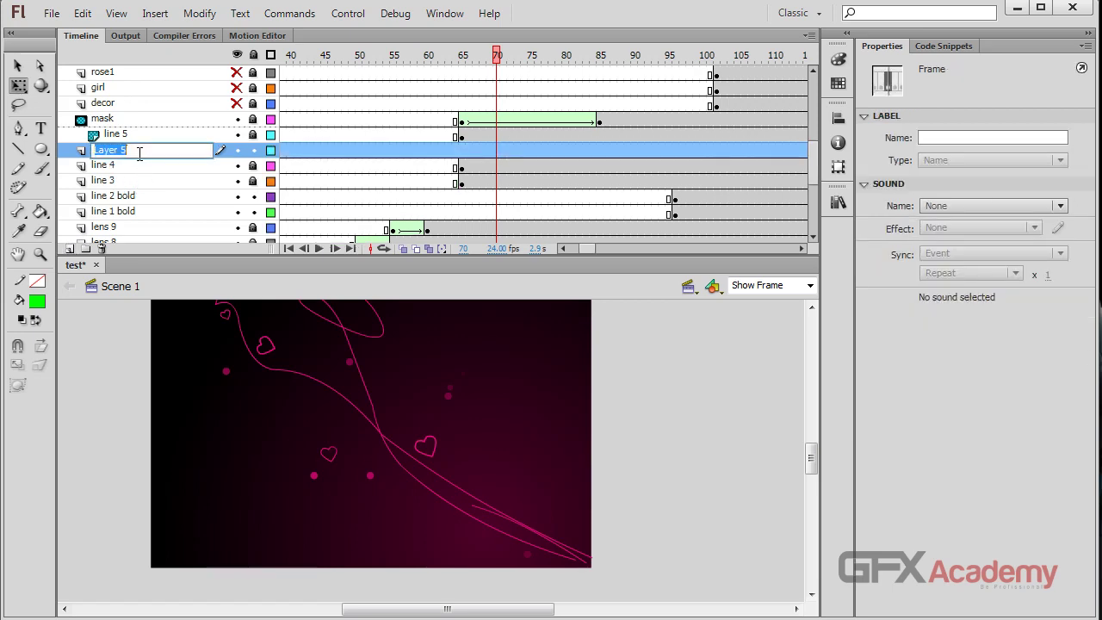
type("mask")
key("Return")
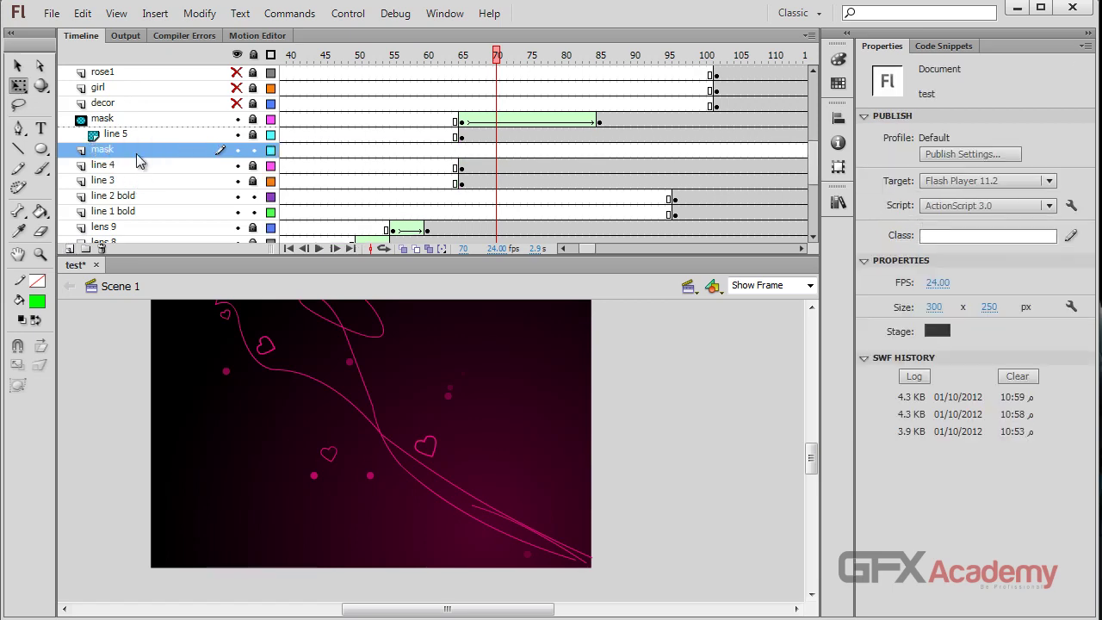
- Copy the upper mask layer's frame 65 keyframe to frame 71 of the new mask layer and remove its tween
left_click(497, 151)
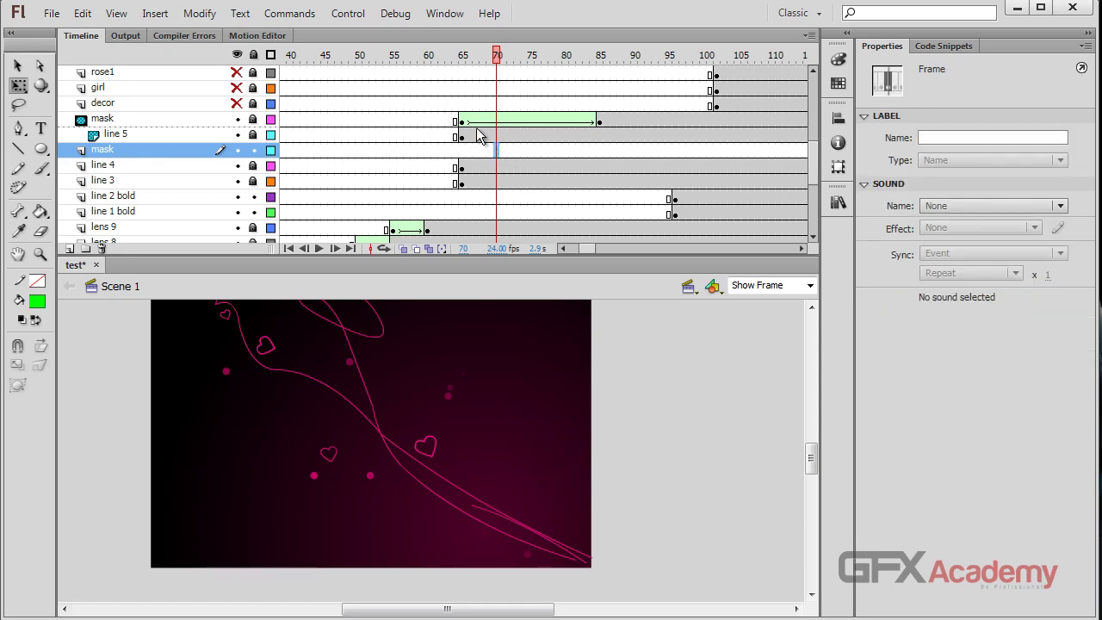
left_click(462, 123)
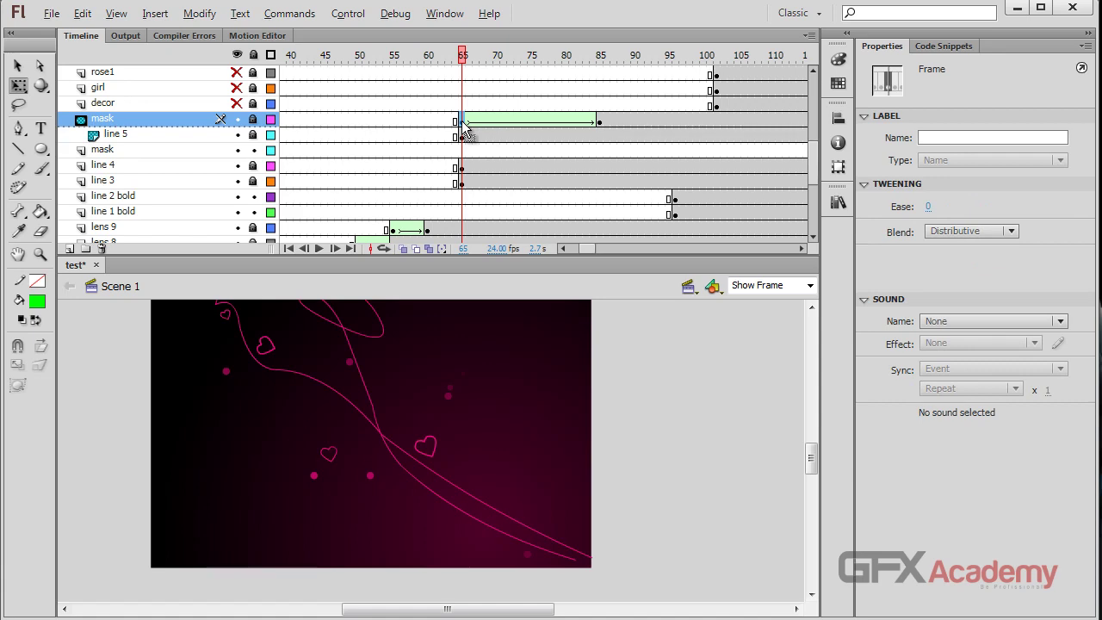
left_click_drag(463, 125, 504, 154)
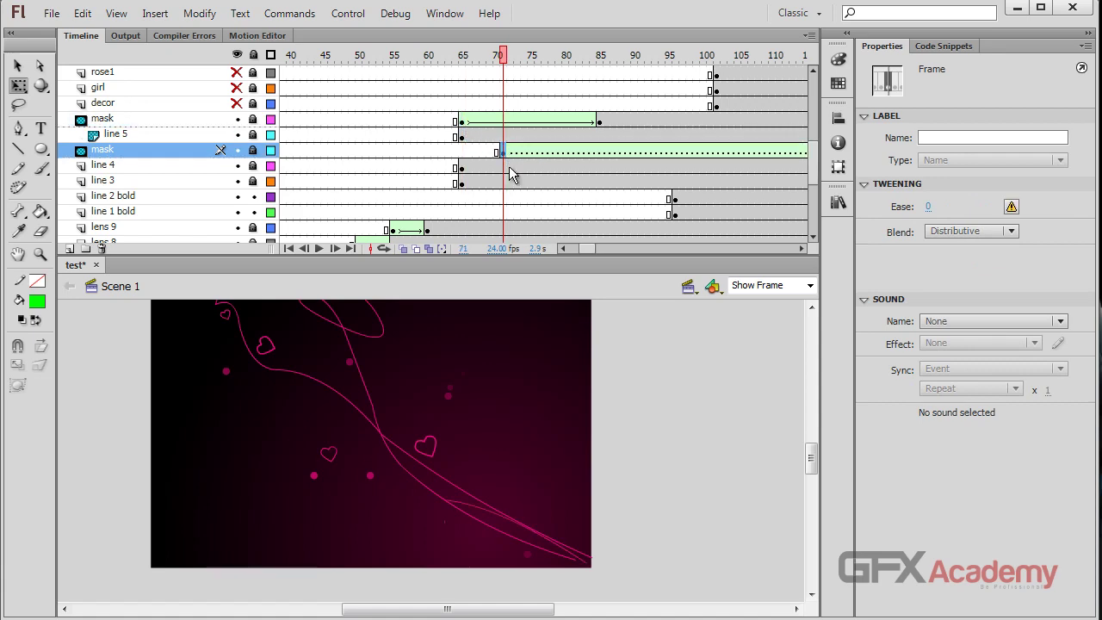
right_click(598, 153)
left_click(615, 160)
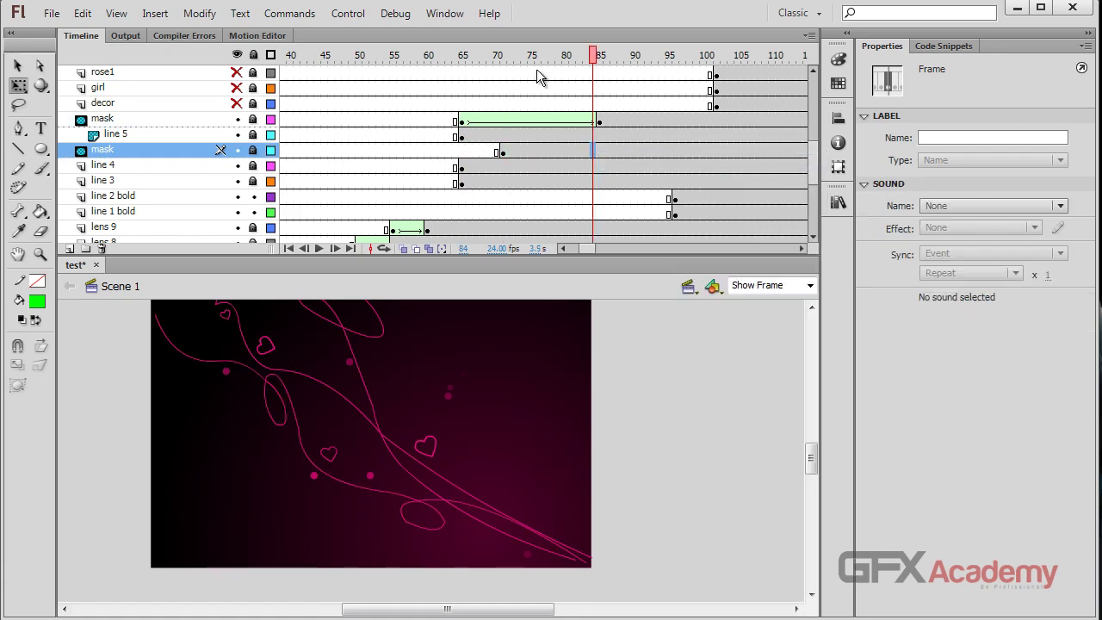
left_click_drag(595, 65, 505, 67)
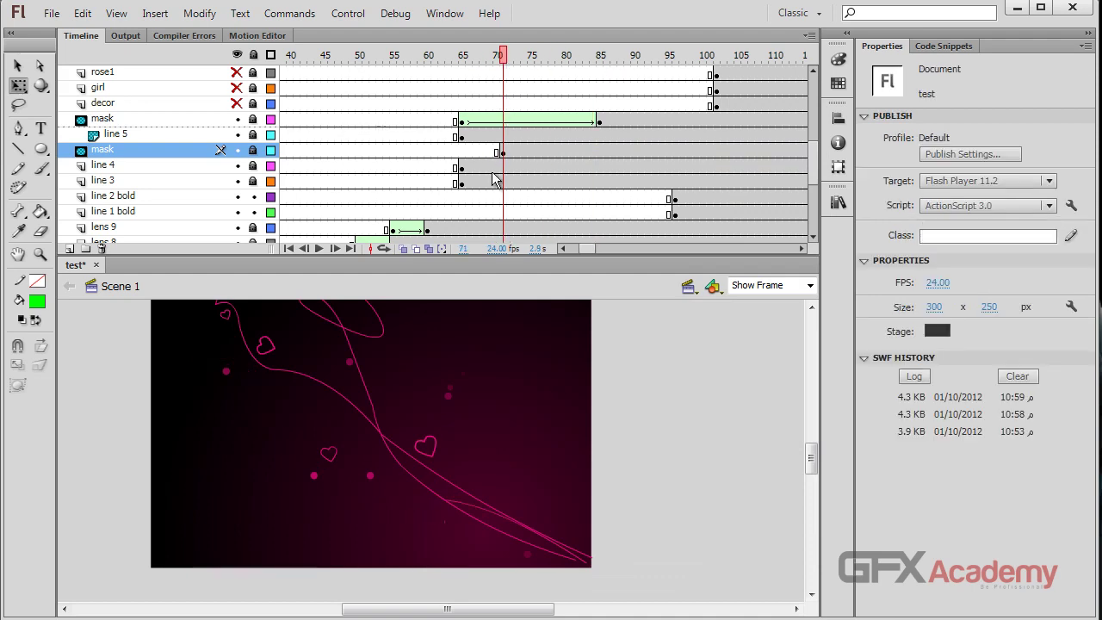
- Nest the line 4 layer under the new mask layer and preview the animation back to frame 71
left_click(101, 165)
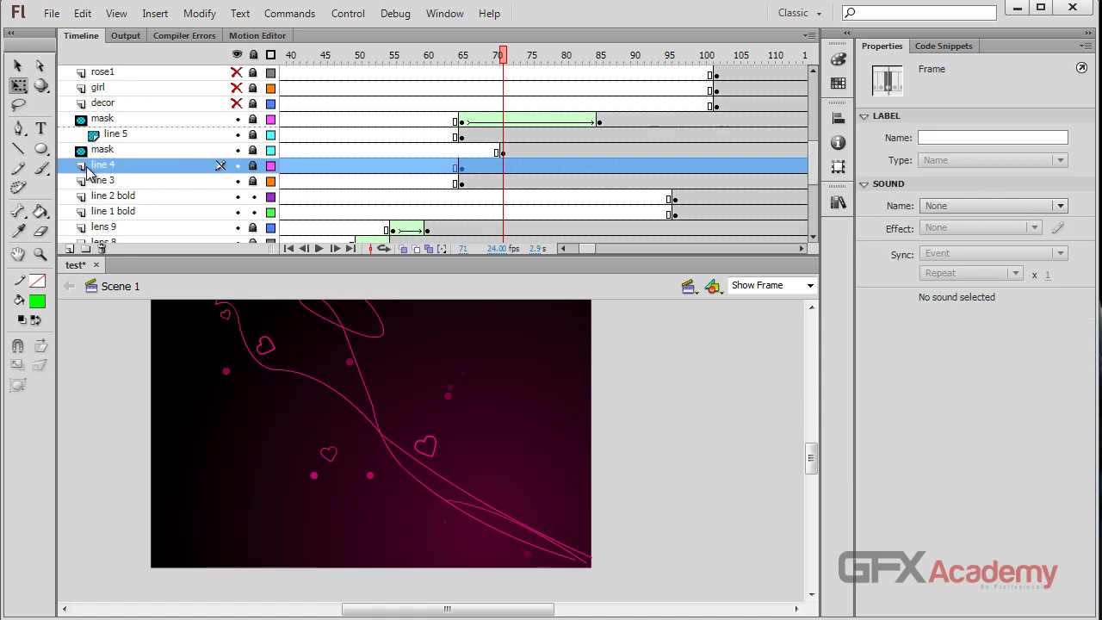
left_click_drag(83, 171, 95, 165)
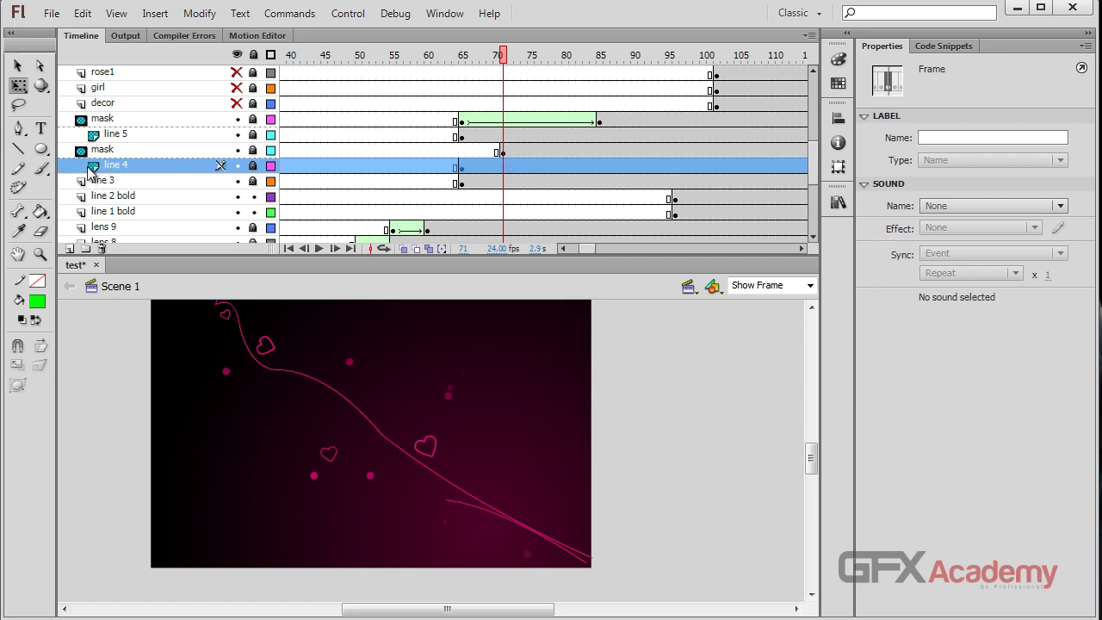
left_click_drag(89, 166, 63, 177)
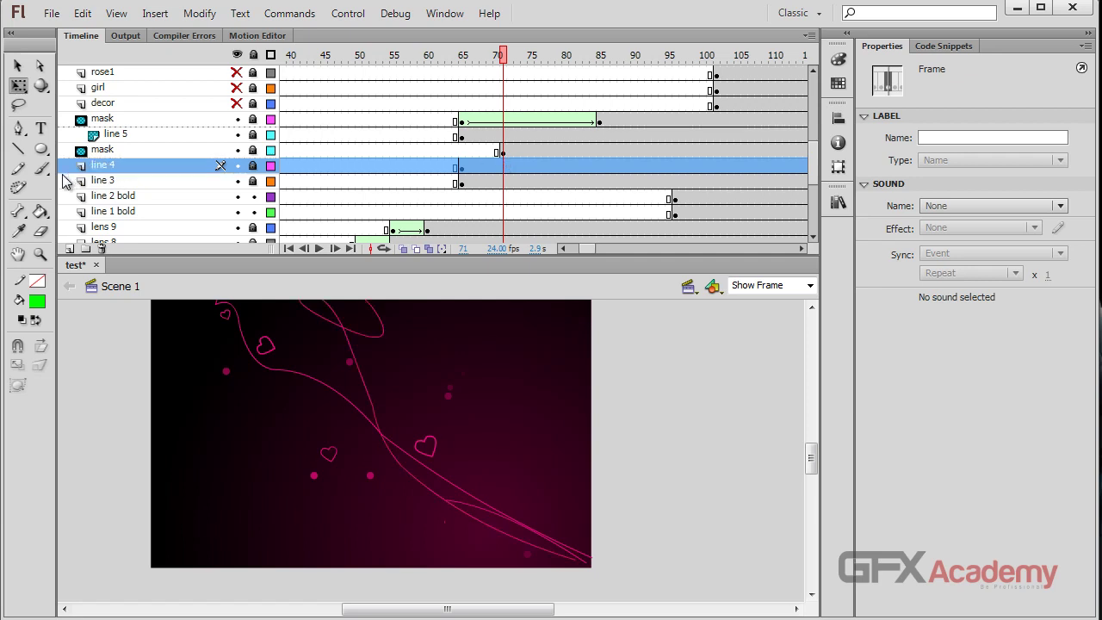
left_click(476, 150)
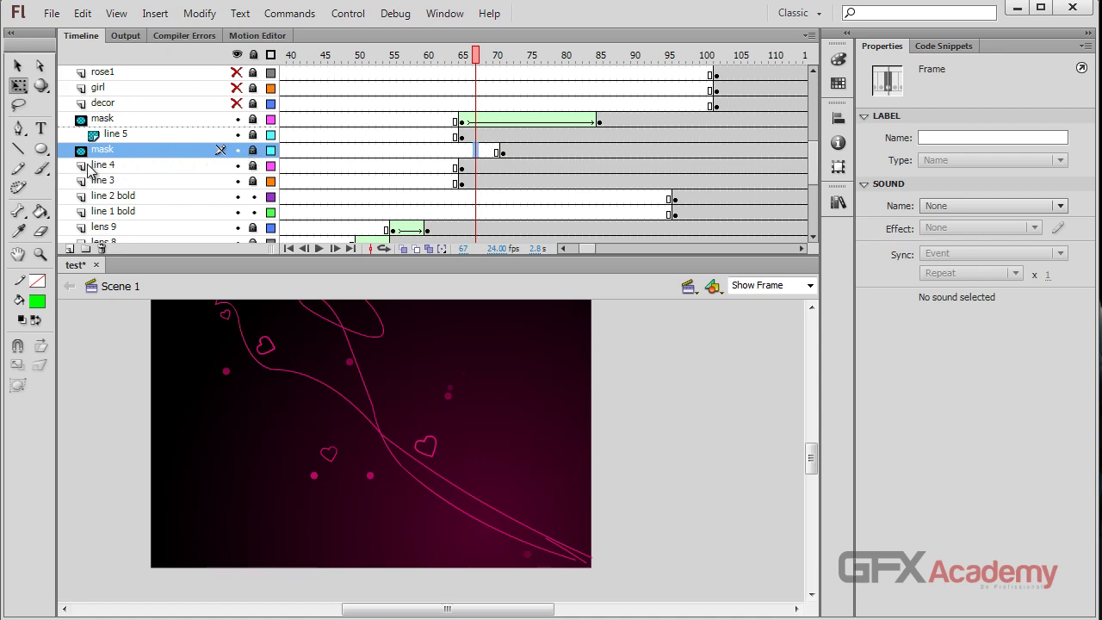
left_click_drag(91, 171, 95, 168)
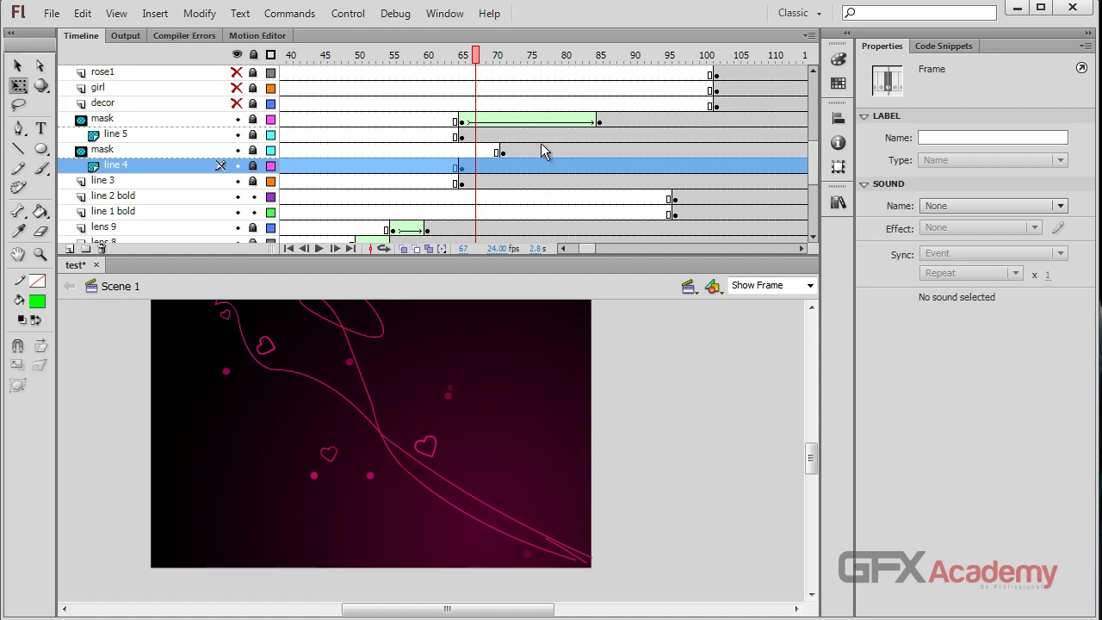
left_click(579, 151)
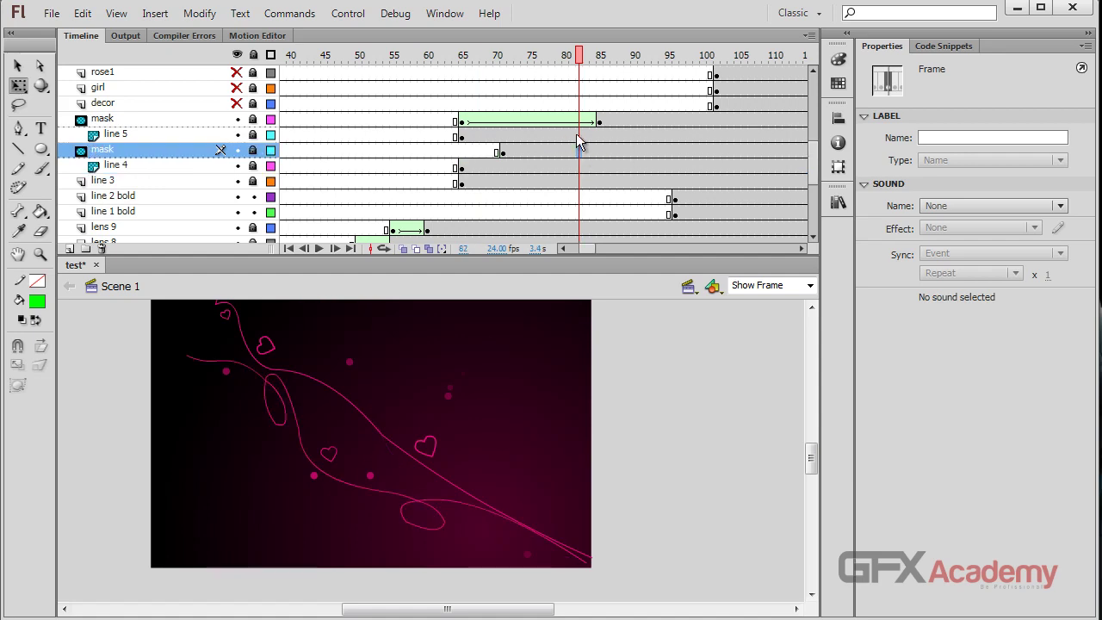
left_click_drag(578, 55, 507, 63)
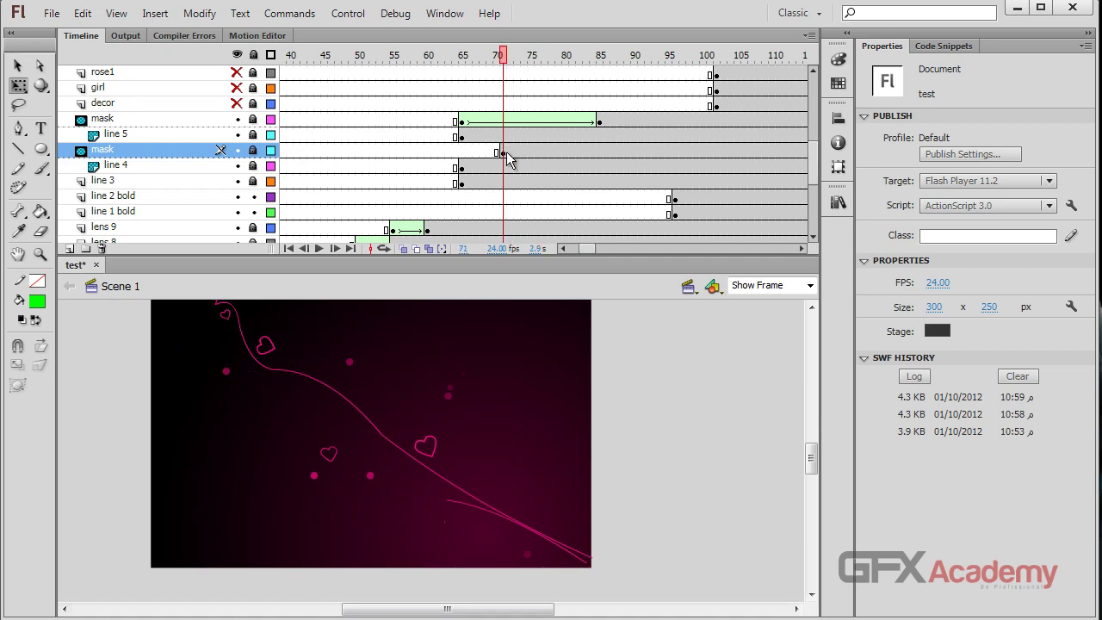
- Move the line 4 mask layer's first keyframe to frame 70 and insert another keyframe at frame 90
left_click(506, 155)
left_click(497, 57)
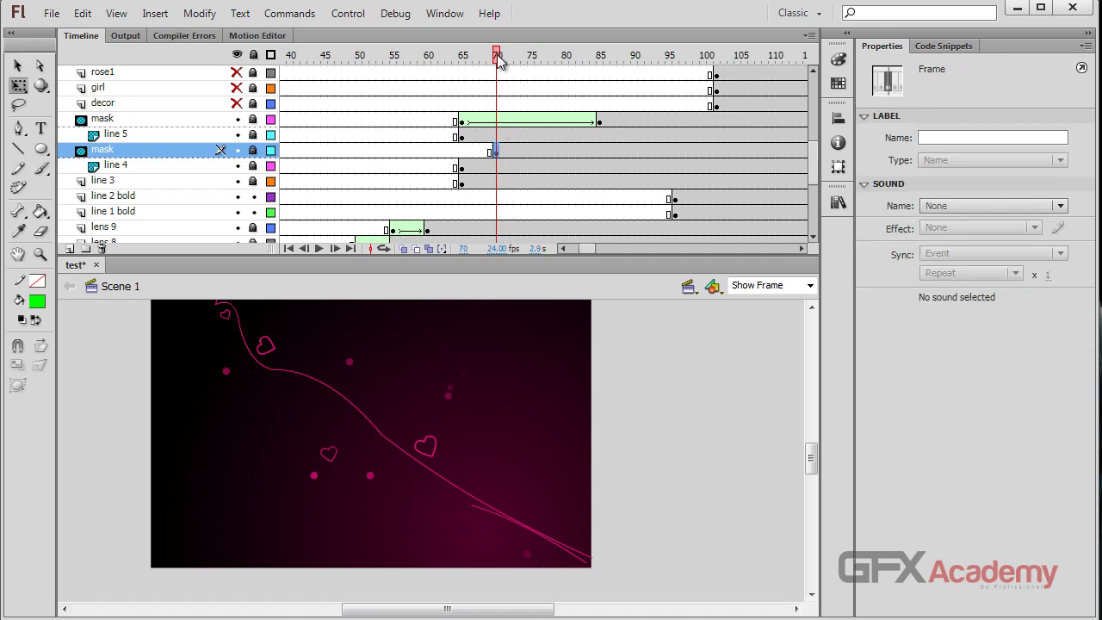
left_click_drag(498, 57, 635, 58)
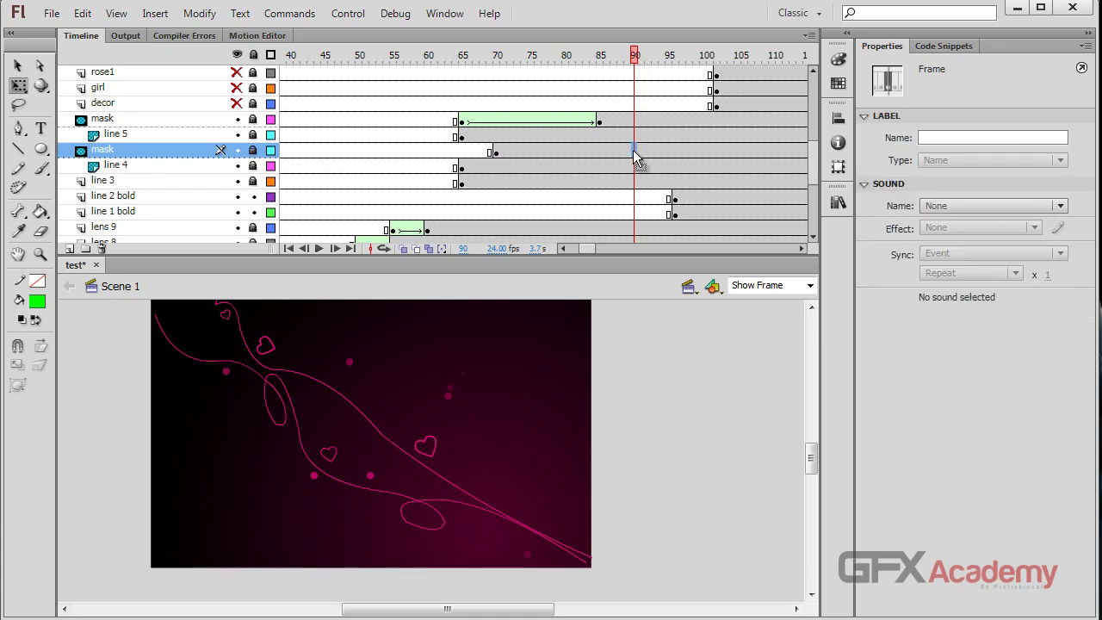
right_click(614, 150)
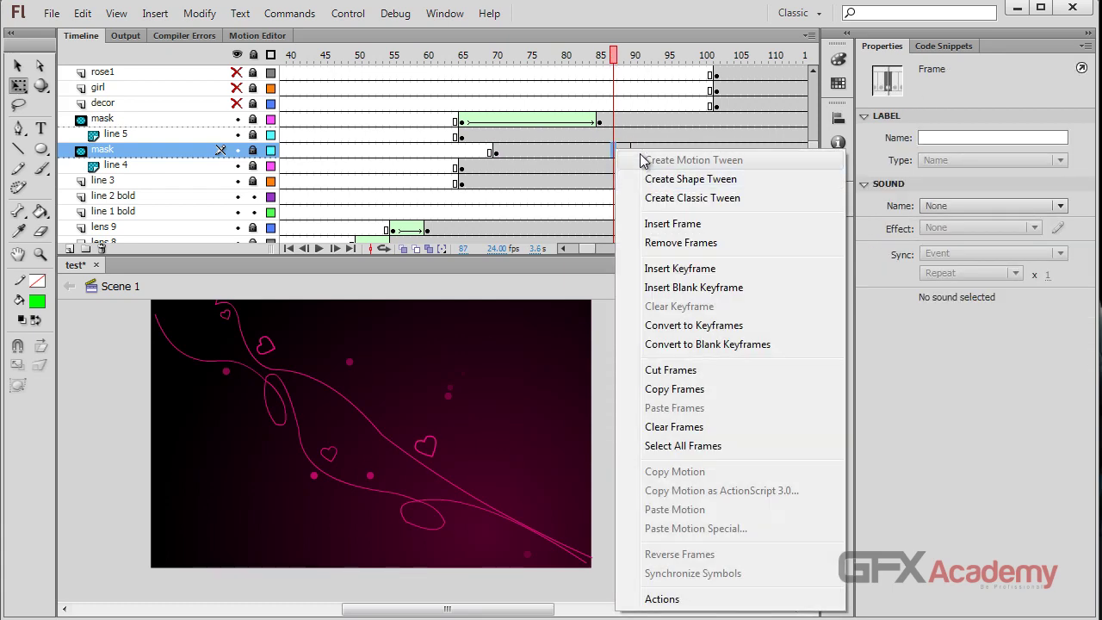
mouse_move(642, 57)
left_mouse_down()
mouse_move(588, 57)
mouse_move(634, 69)
left_mouse_up()
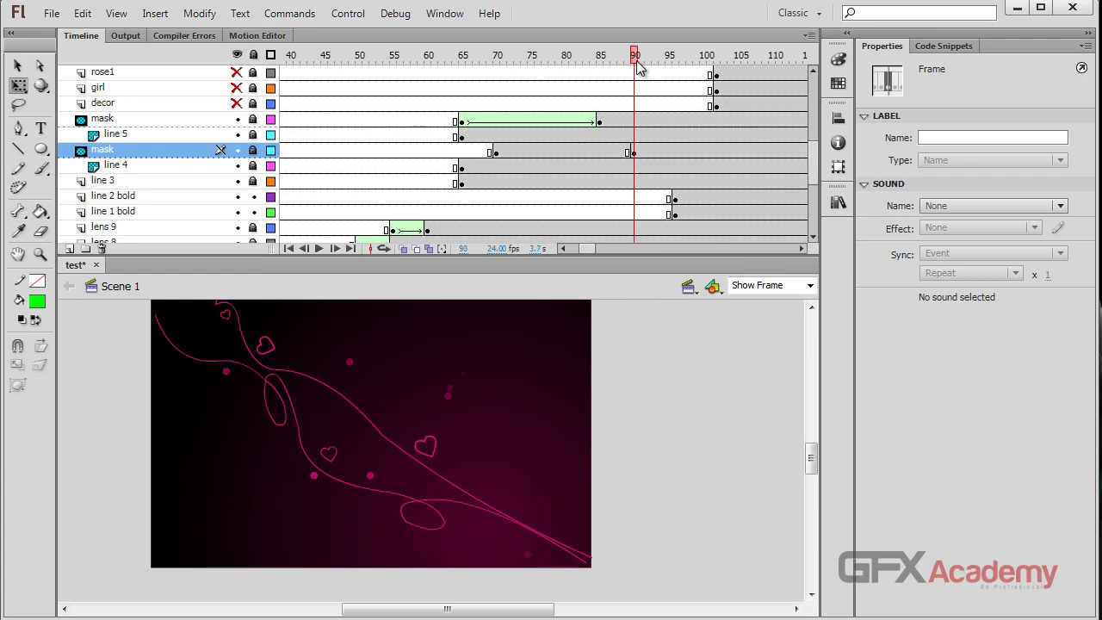
- Unlock the line 4 mask layer and move its frame 90 circle's transformation point to the circle's lower-right corner
left_click(632, 153)
left_click(253, 151)
left_click(664, 577)
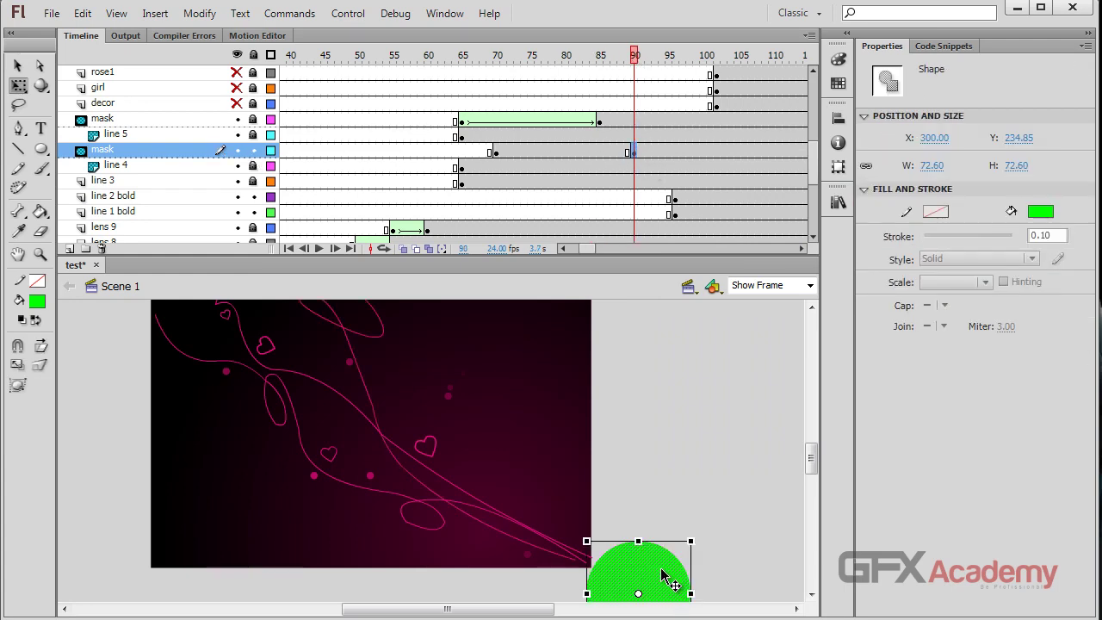
scroll(757, 437, "down", 2)
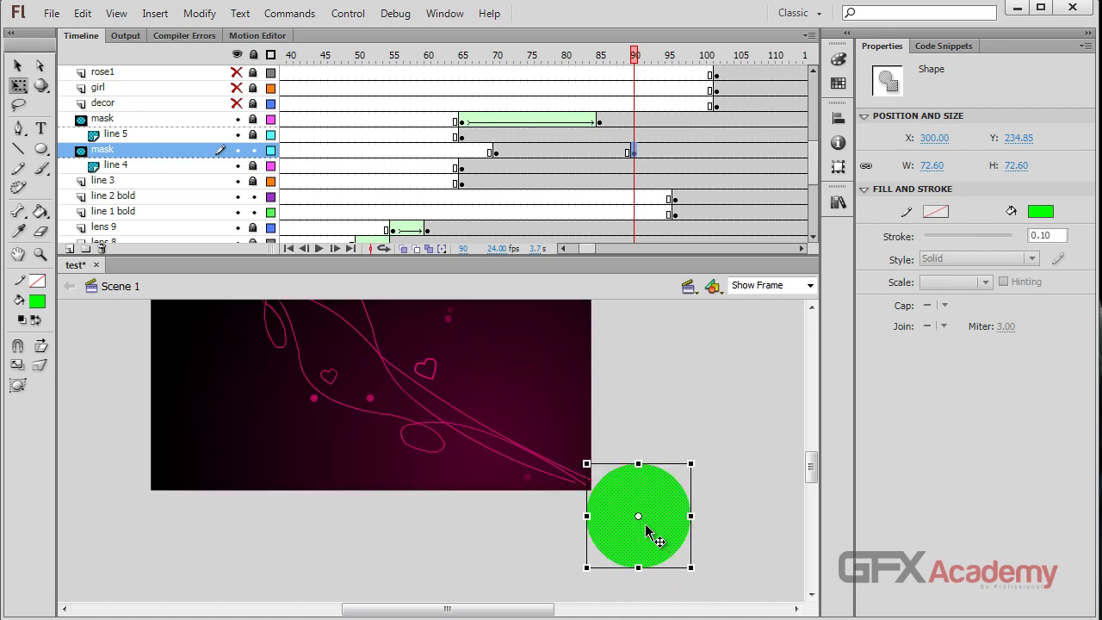
left_click(694, 569)
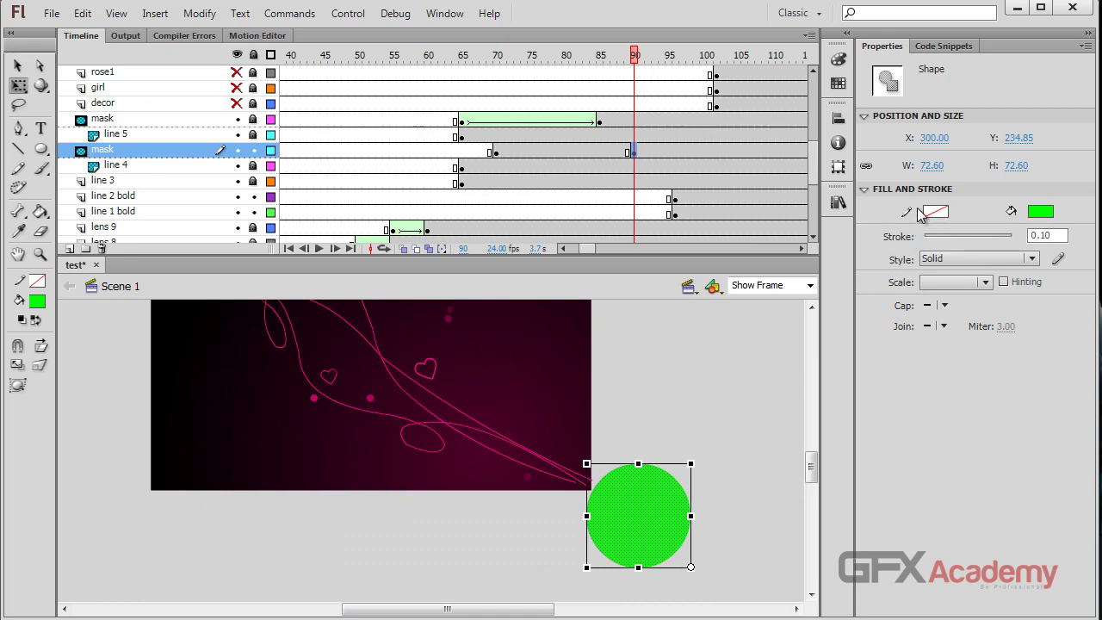
- Try resizing the mask circle through its width value, first to 81 and then to 76
left_click(933, 166)
type("81")
key("Return")
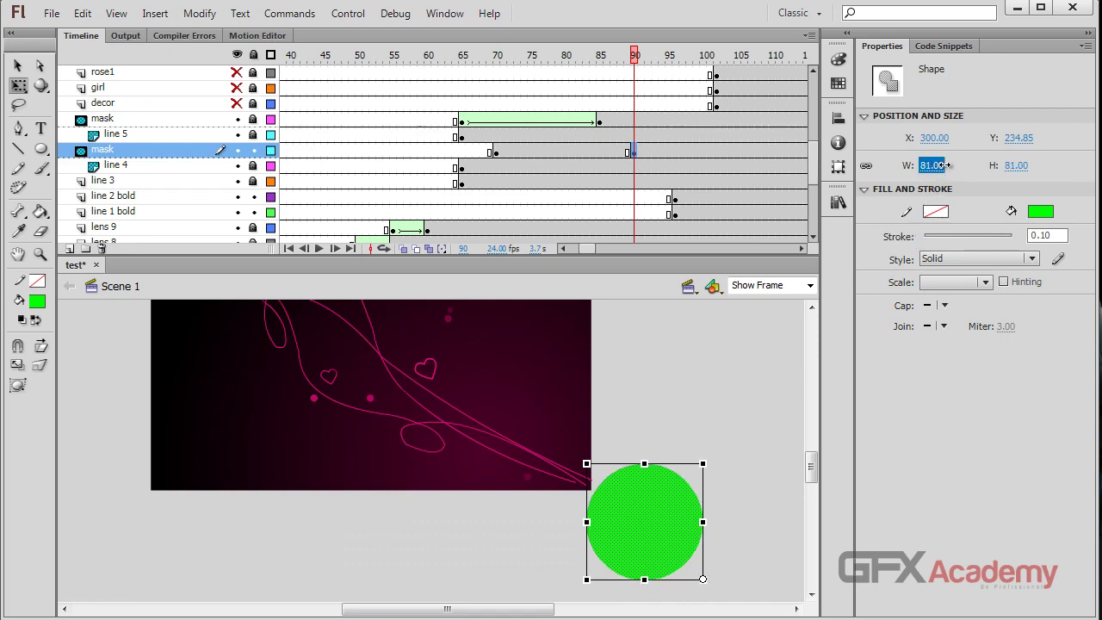
left_click_drag(945, 166, 938, 165)
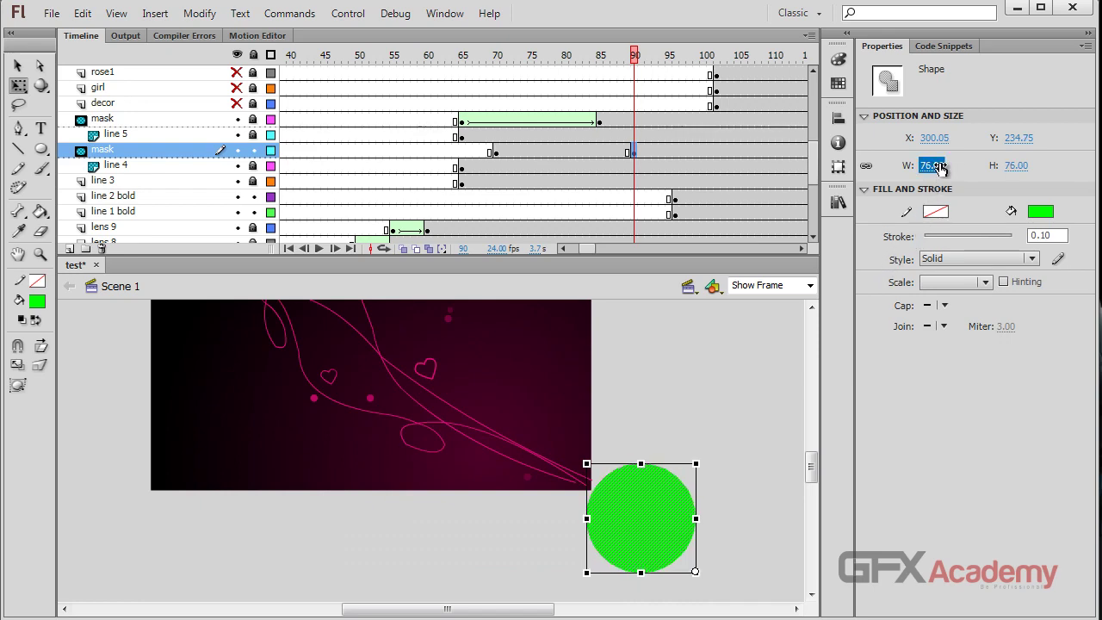
- Enlarge the frame 90 circle over the banner to about 400 px wide and create a shape tween between frames 70 and 90
left_click_drag(586, 463, 307, 183)
scroll(370, 422, "up", 3)
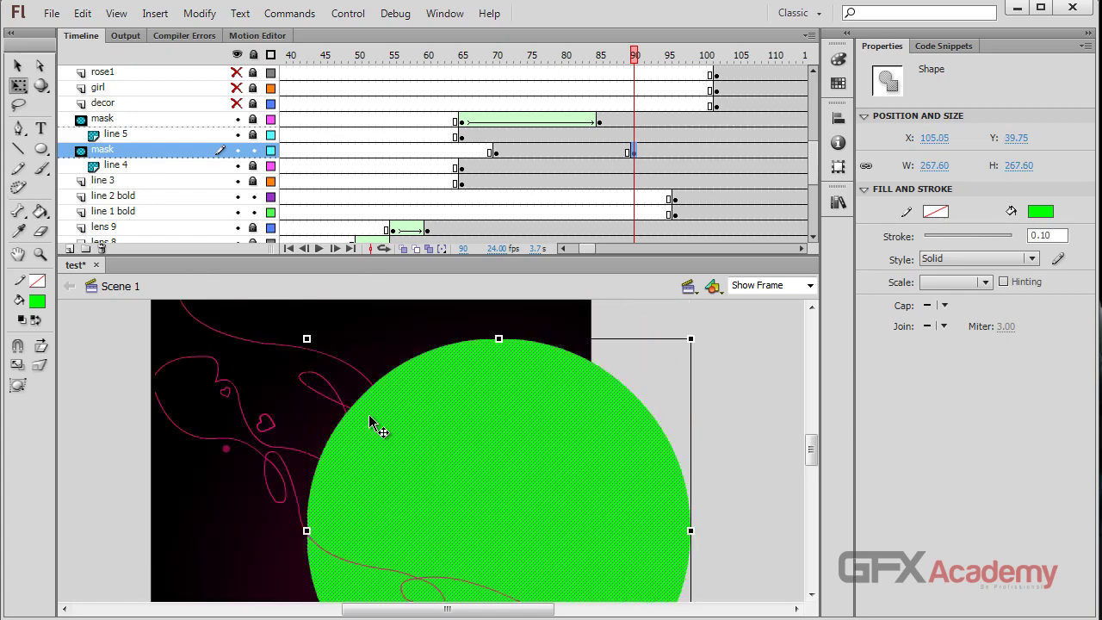
scroll(318, 379, "up", 3)
left_click_drag(307, 418, 1, 252)
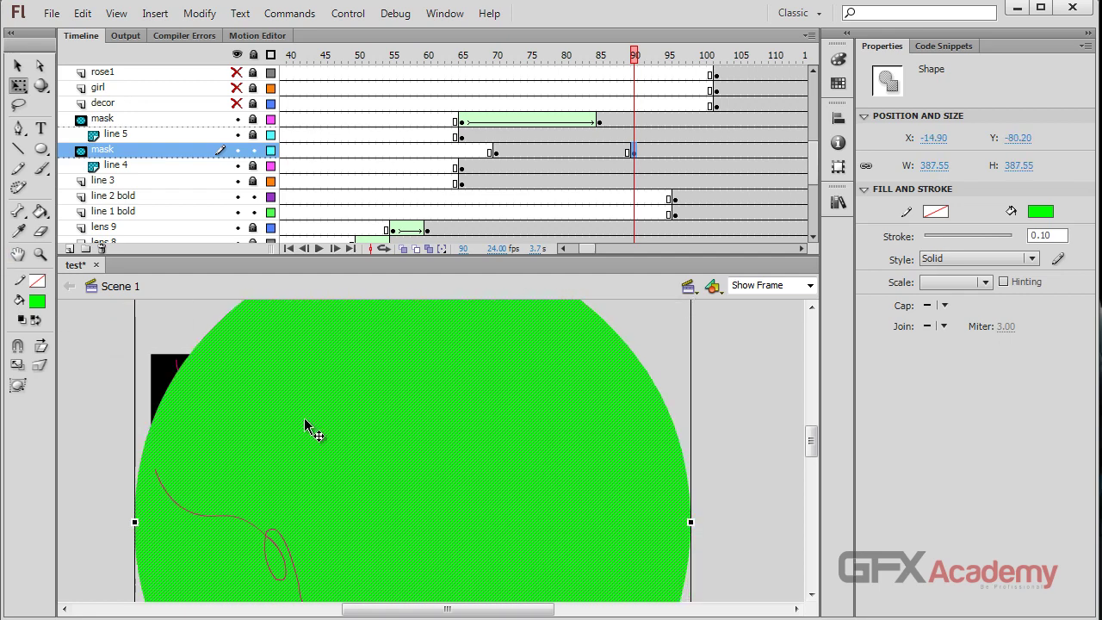
scroll(249, 447, "up", 3)
left_click_drag(136, 398, 116, 381)
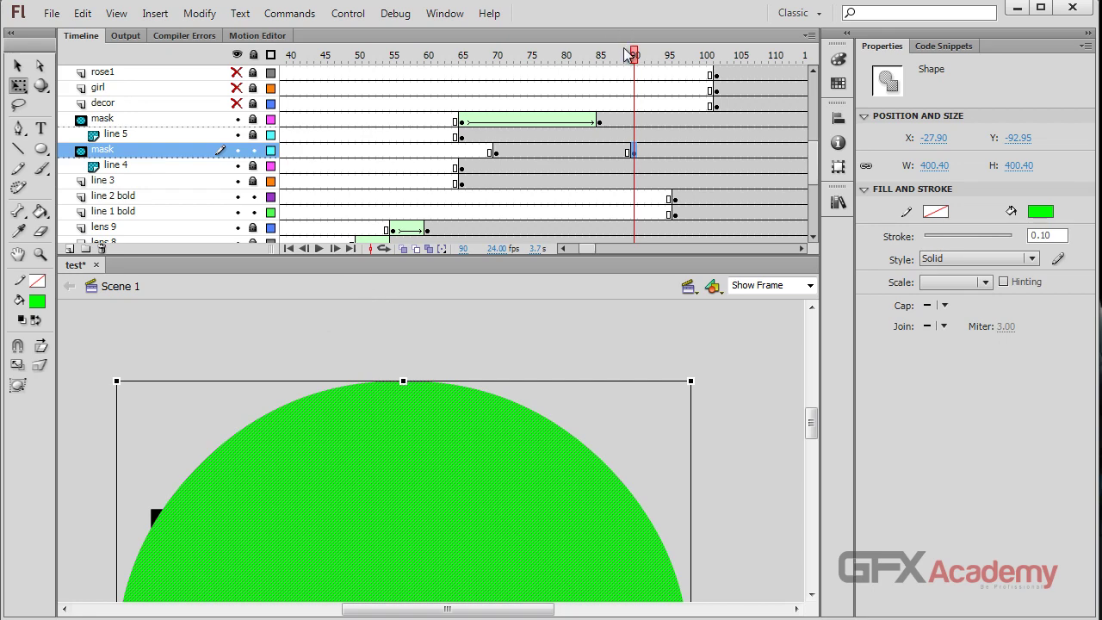
right_click(570, 149)
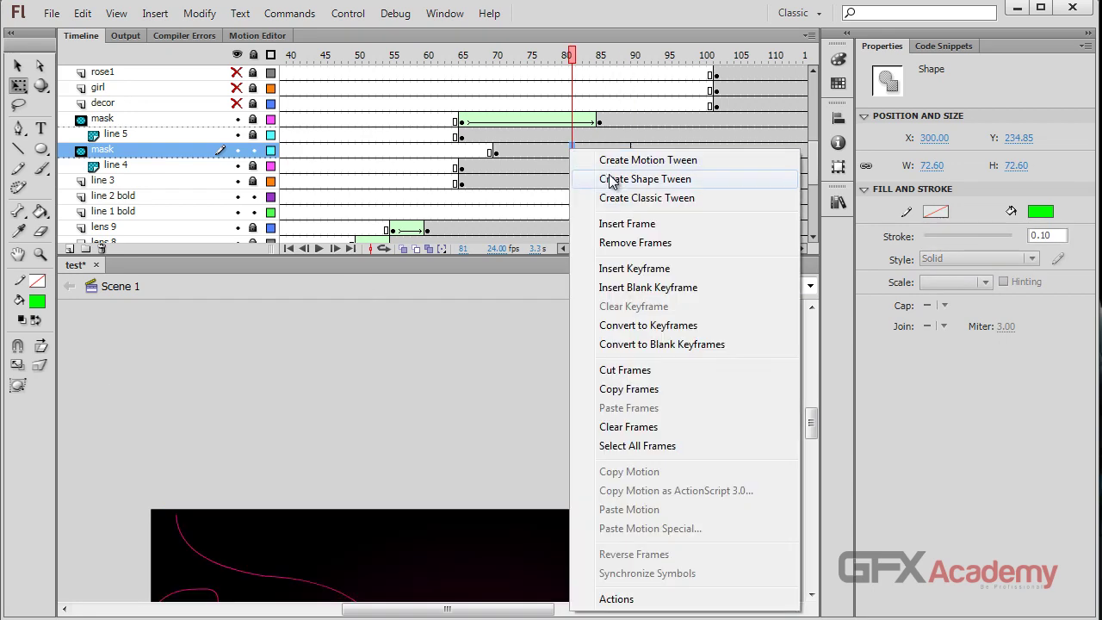
left_click(612, 179)
- Set the ease of the line 5 mask layer's shape tween to -95
scroll(568, 164, "down", 1)
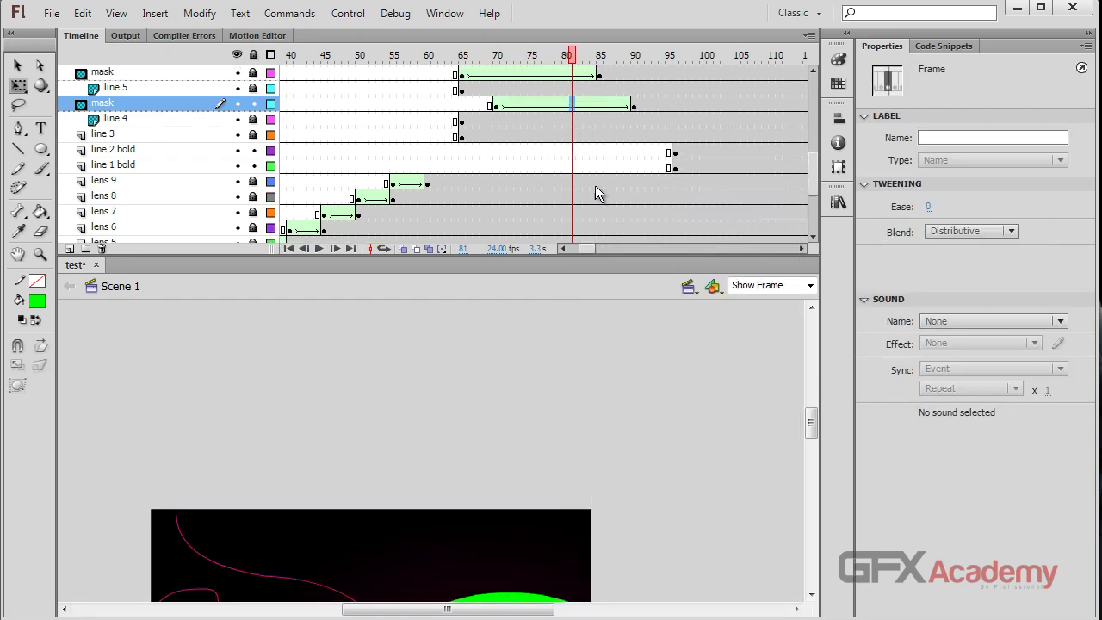
left_click(523, 73)
left_click_drag(929, 213, 263, 221)
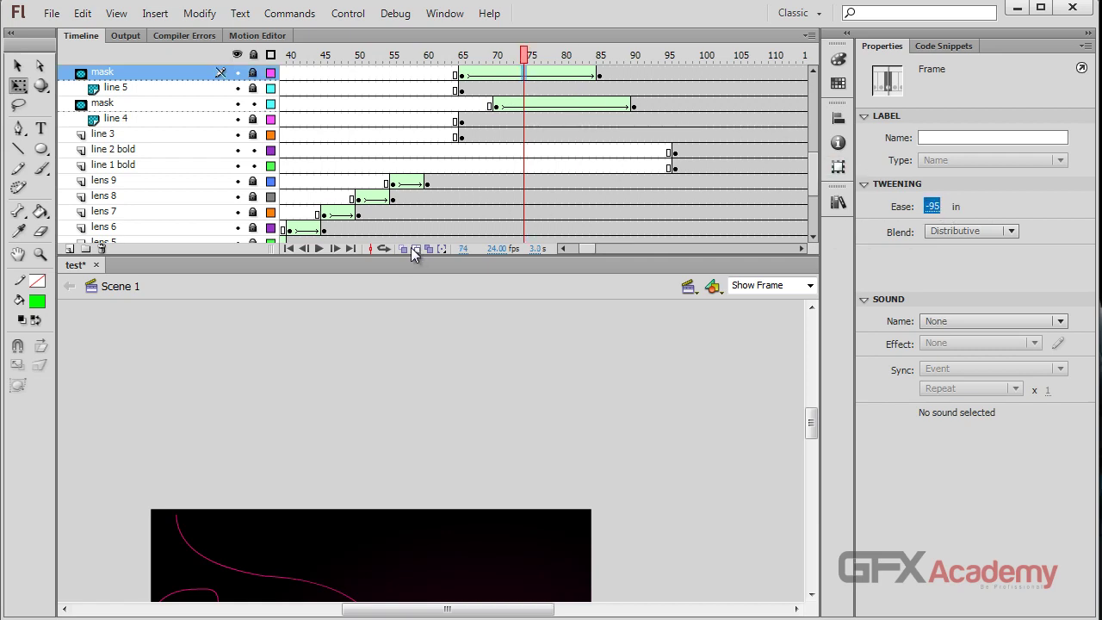
- Move the line 4 layer's keyframe to frame 70, in line with the start of its mask
scroll(460, 151, "up", 1)
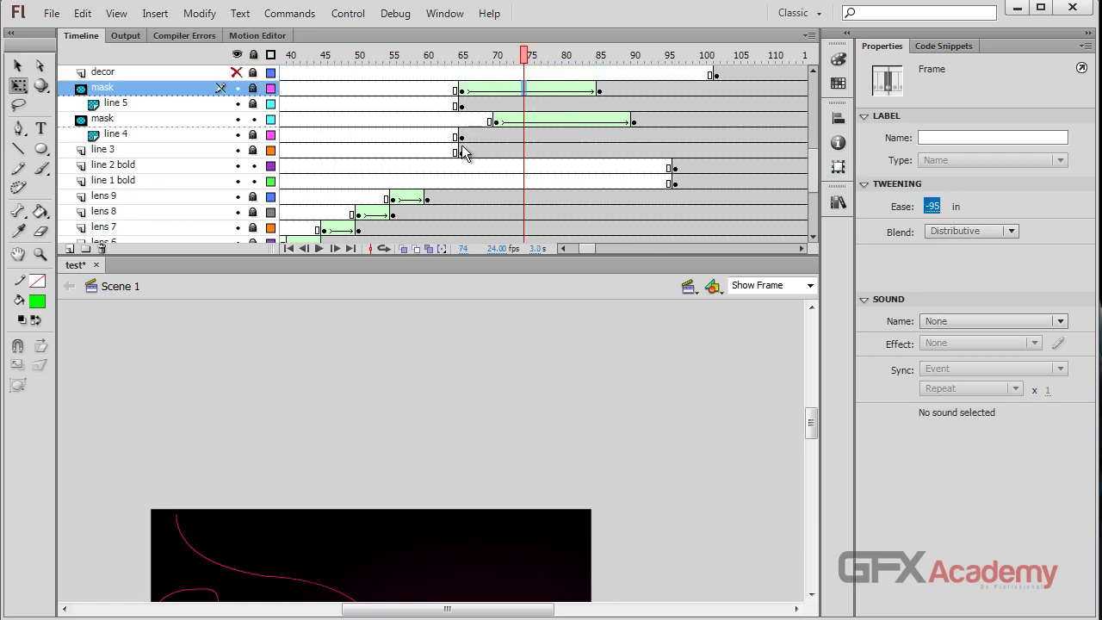
left_click(461, 137)
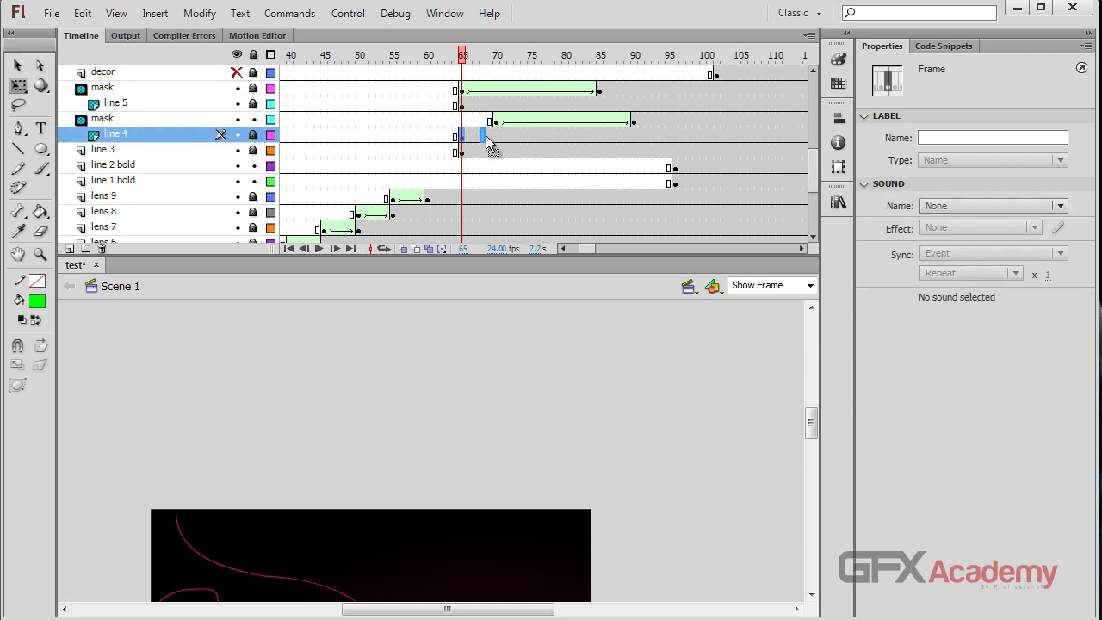
left_click_drag(490, 135, 495, 137)
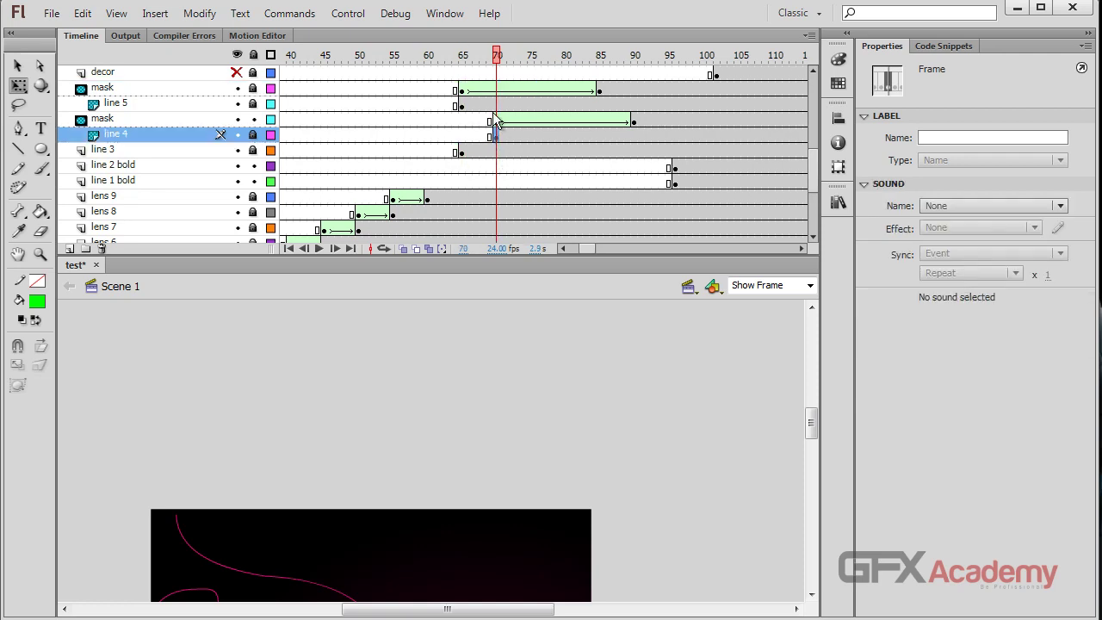
- Lock the mask layer above line 4 to preview its masking effect at frame 70
scroll(495, 138, "down", 2)
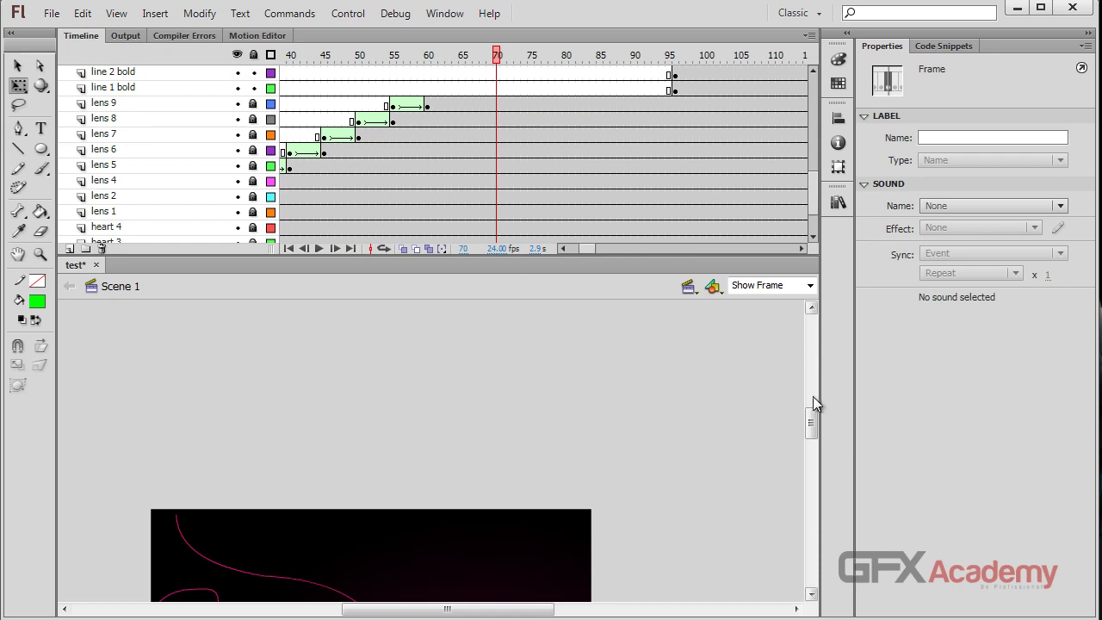
left_click_drag(812, 420, 812, 453)
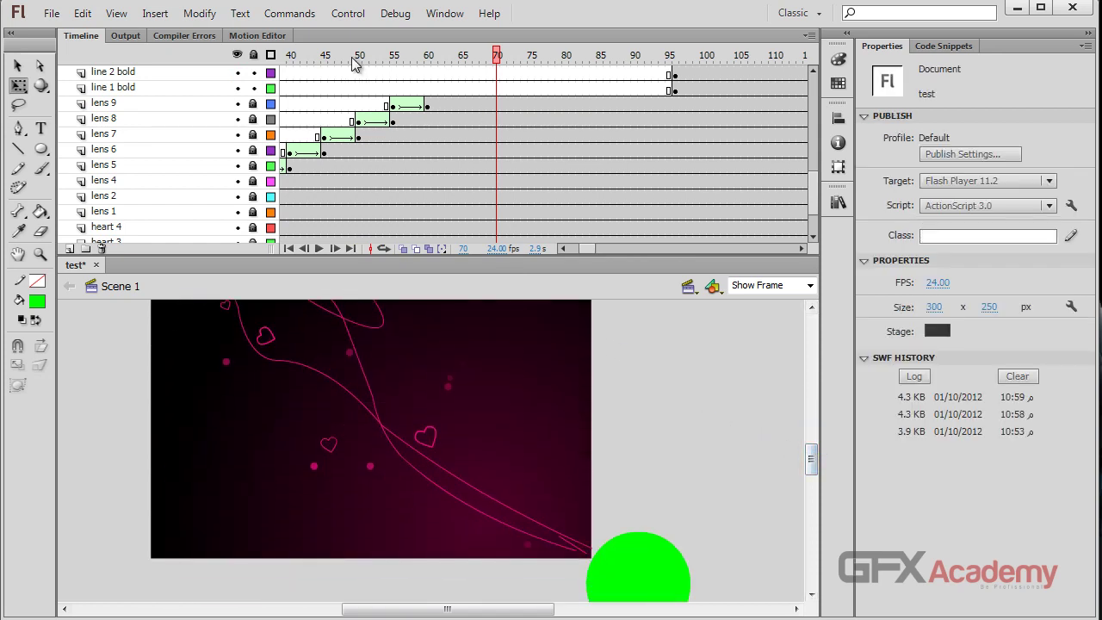
scroll(456, 159, "up", 3)
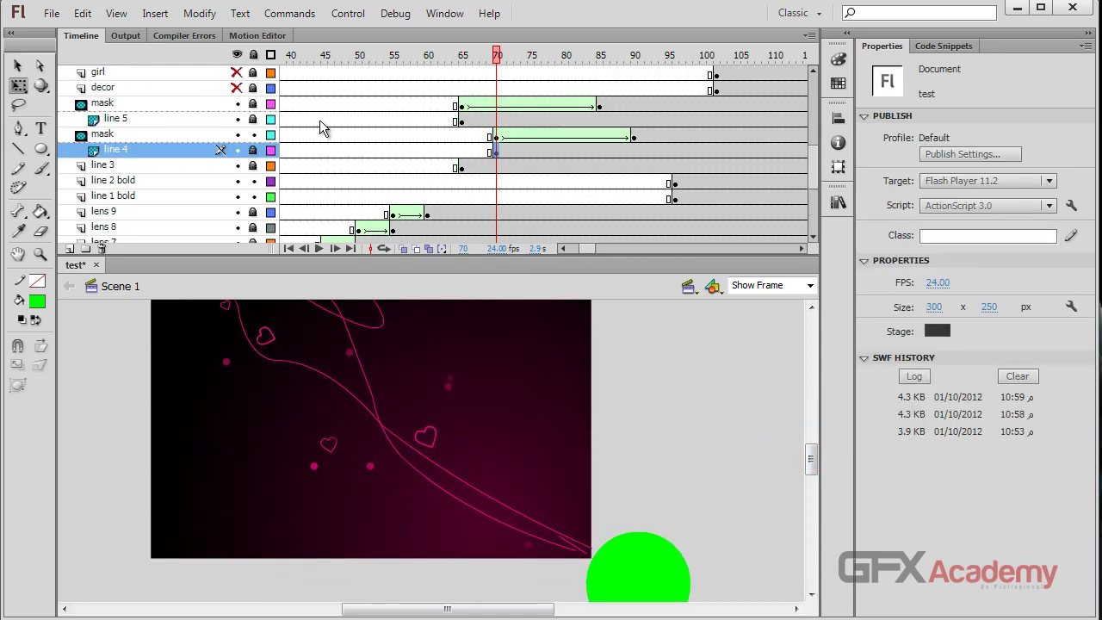
left_click(253, 135)
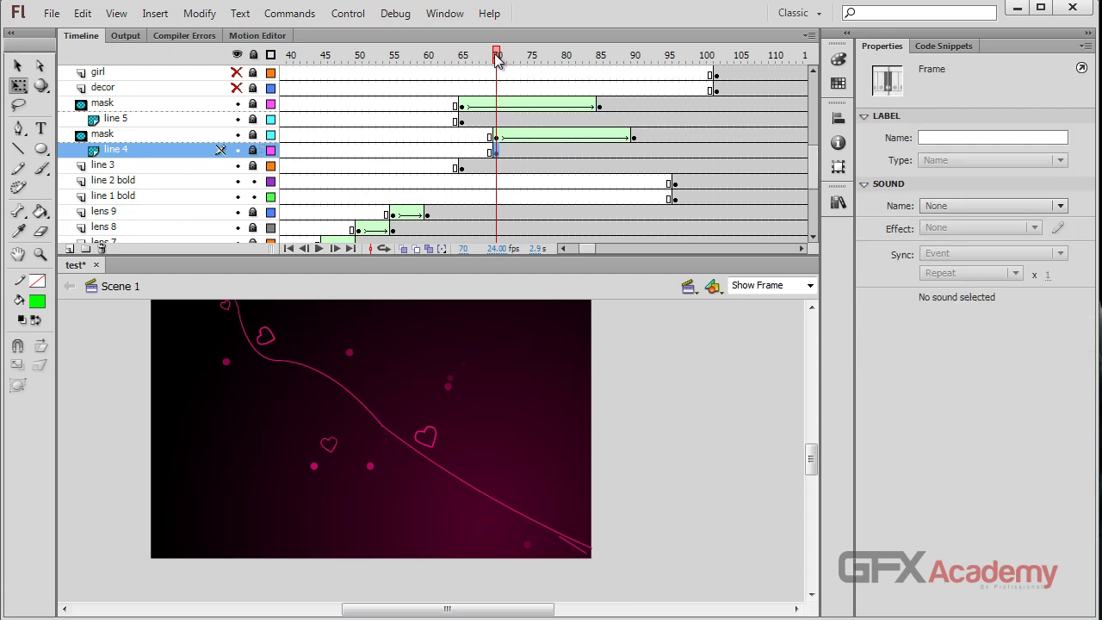
mouse_move(496, 57)
left_mouse_down()
mouse_move(450, 57)
mouse_move(613, 66)
mouse_move(548, 71)
mouse_move(473, 56)
mouse_move(503, 57)
mouse_move(495, 60)
left_mouse_up()
- Move the line 3 layer's starting keyframe to frame 75
left_click(463, 168)
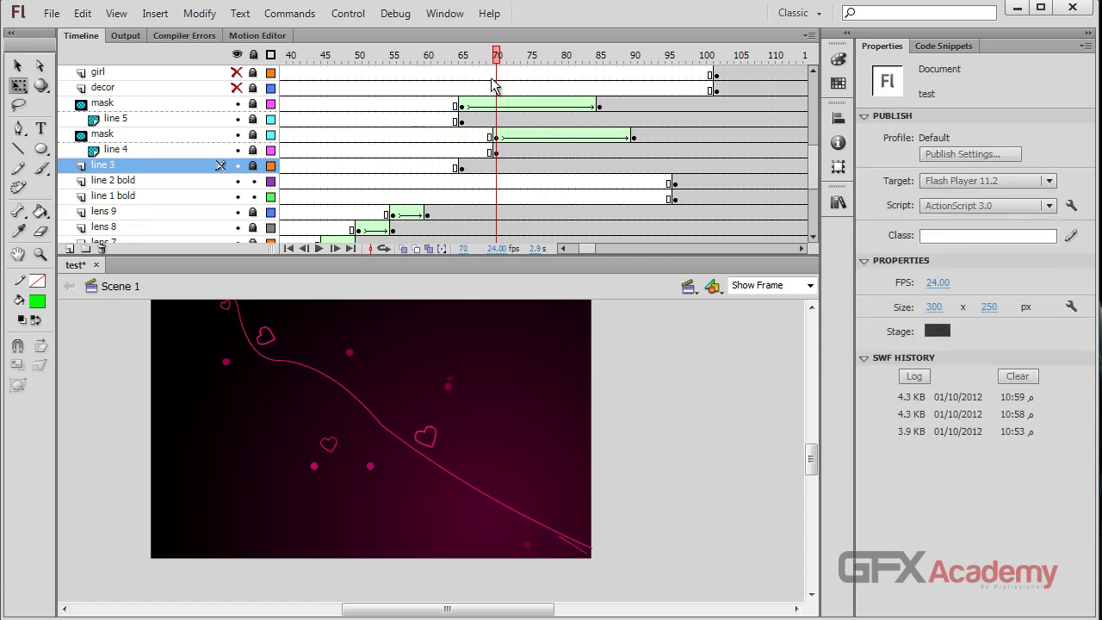
left_click(460, 167)
left_click(535, 166, "ctrl")
left_click_drag(460, 167, 531, 179)
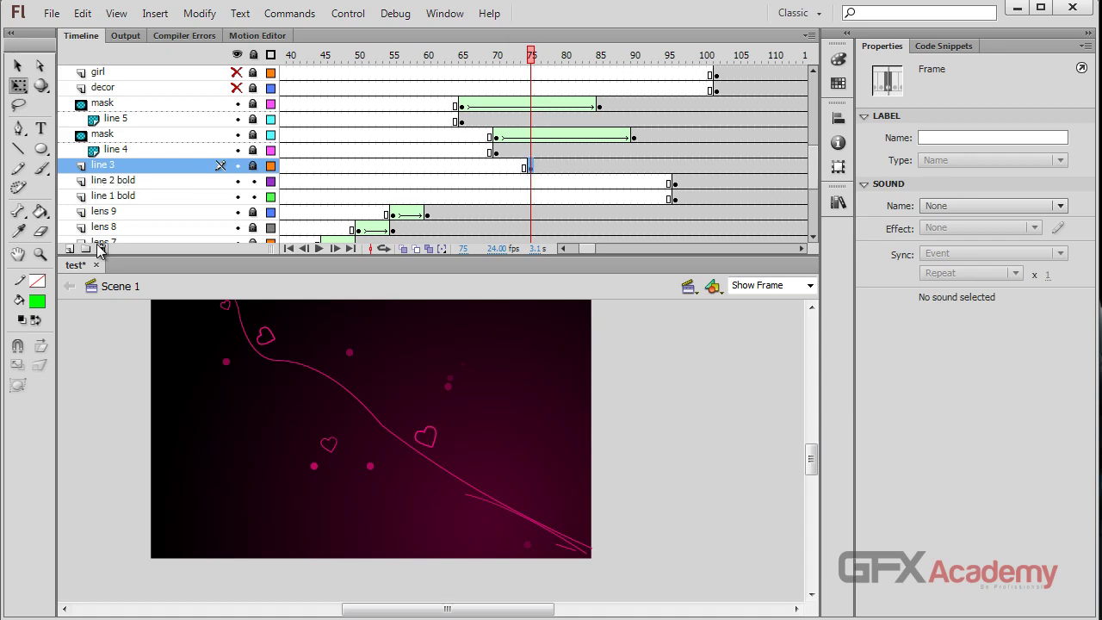
- Add a layer named mask directly above line 3 and give it a blank keyframe at frame 75
left_click(70, 249)
double_click(149, 166)
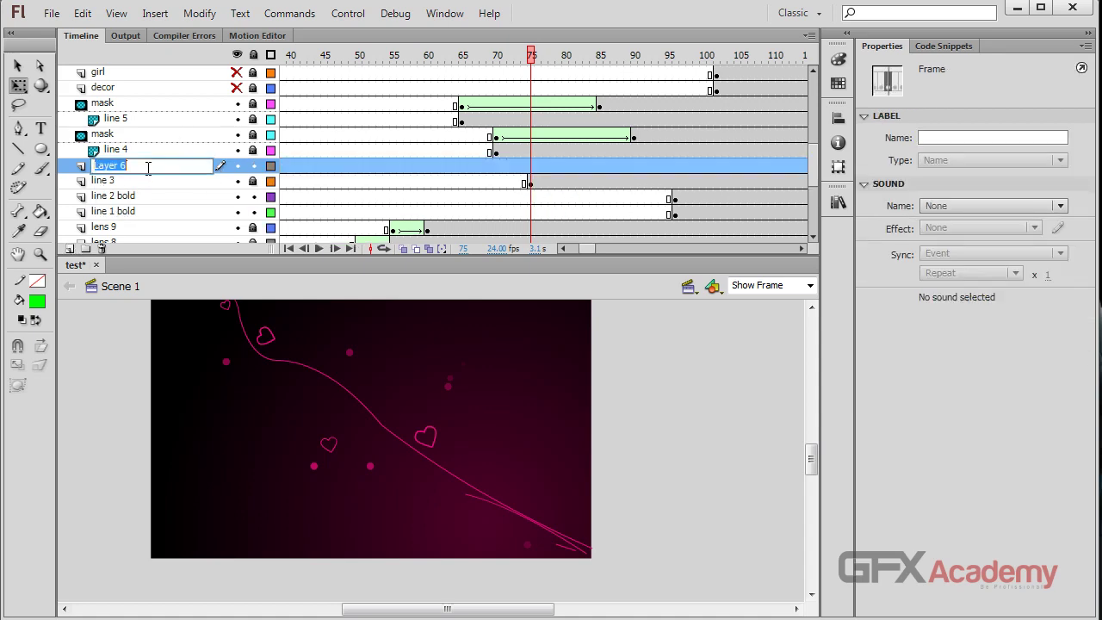
type("mask")
key("Return")
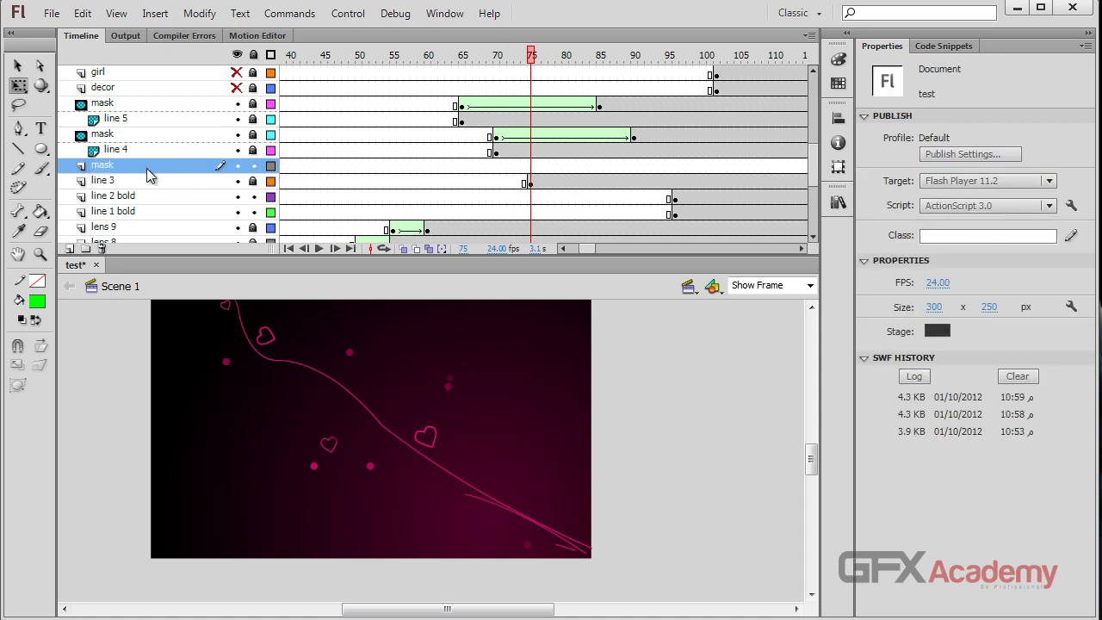
key("ctrl+s")
left_click(531, 166)
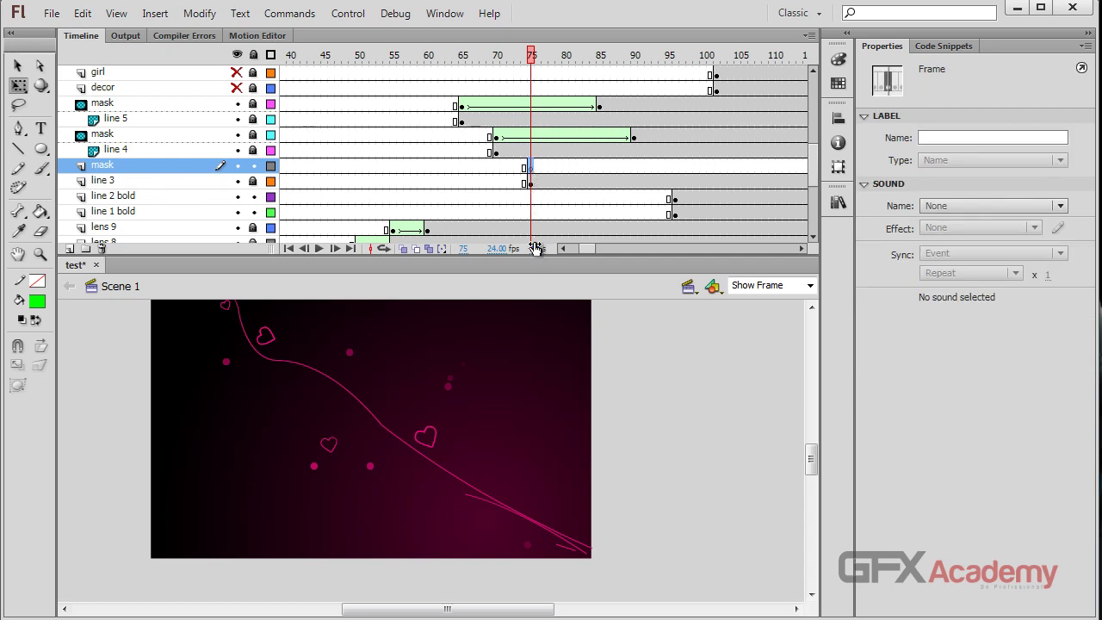
- Copy the line 4 mask's frame 70 to frame 75 of the new mask layer and remove the pasted shape tween
left_click(496, 137)
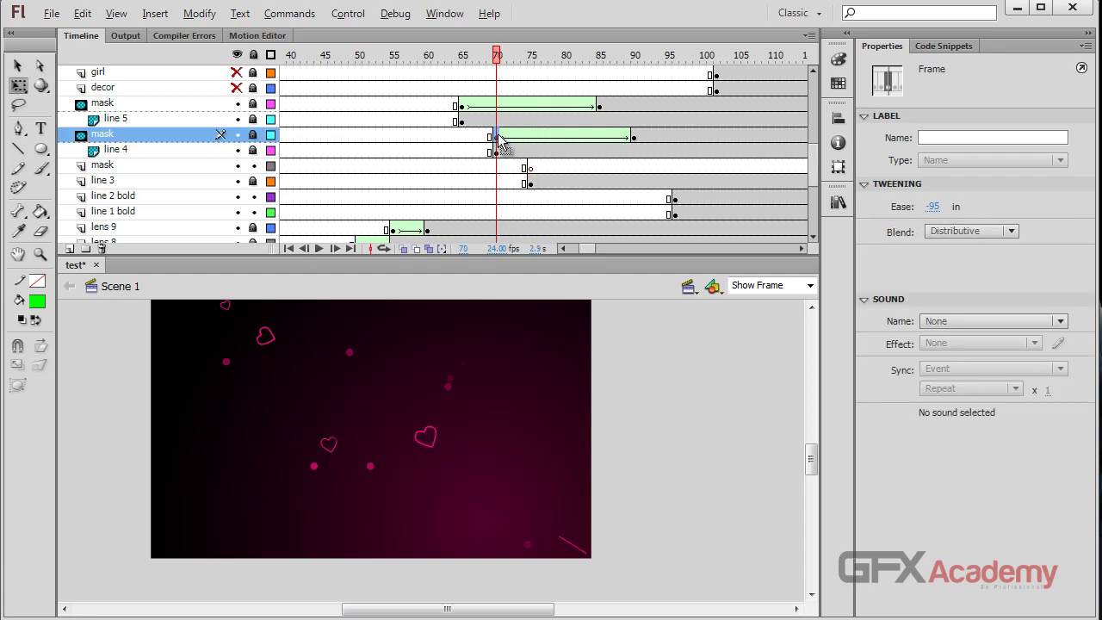
left_click(531, 166)
key("ctrl+alt+v")
left_click(560, 172)
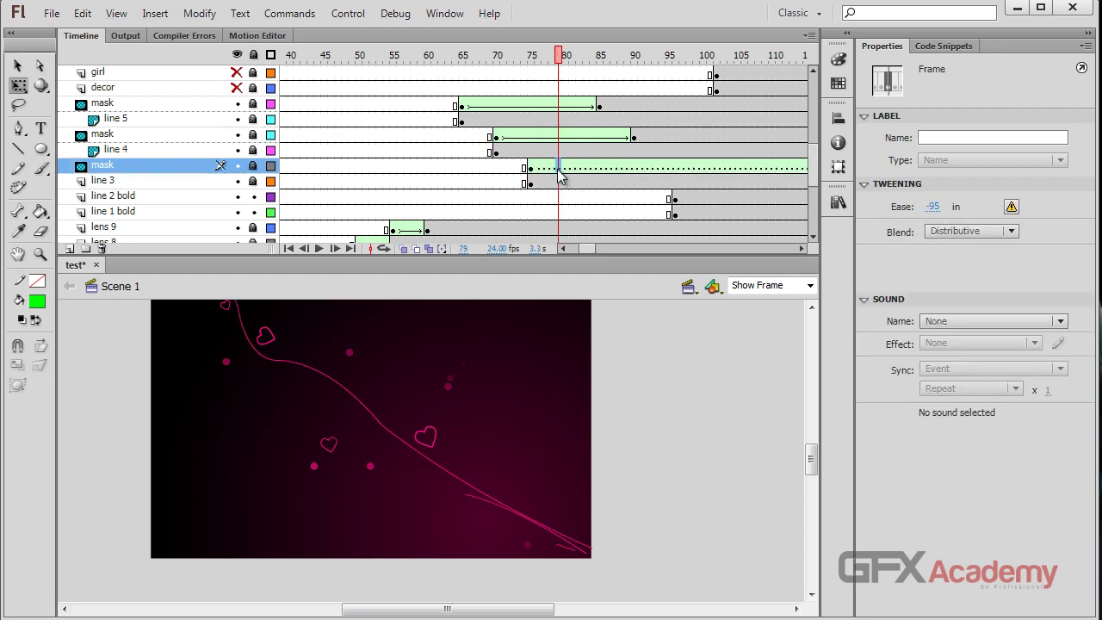
right_click(559, 172)
left_click(620, 177)
left_click(531, 168)
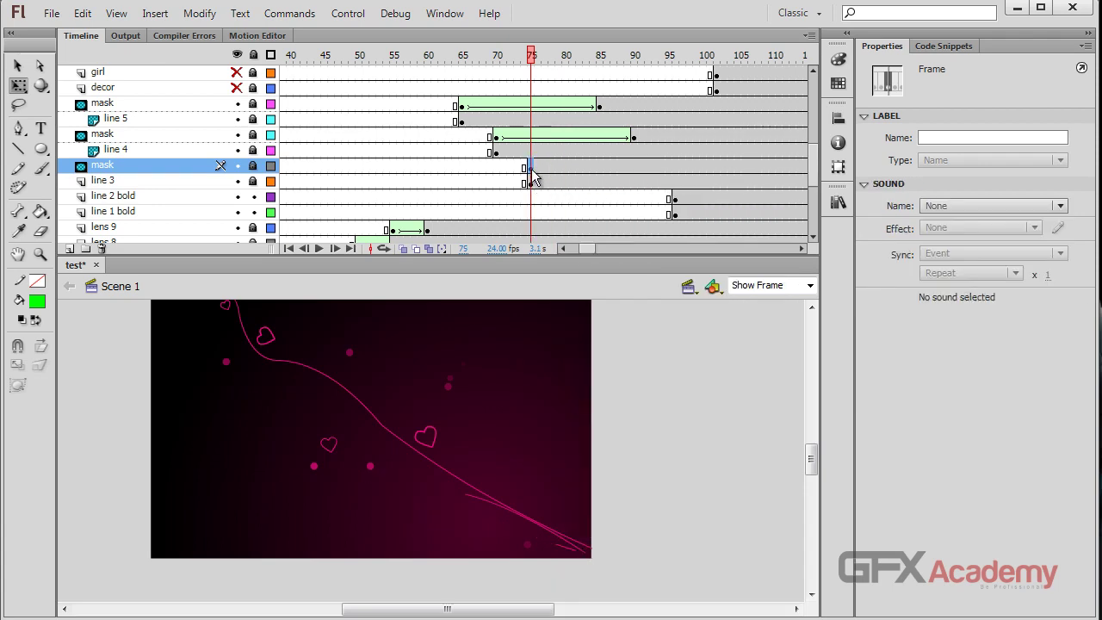
- Insert a keyframe at frame 95 of the line 3 mask layer and create a shape tween between frames 75 and 95
left_click_drag(532, 57, 669, 58)
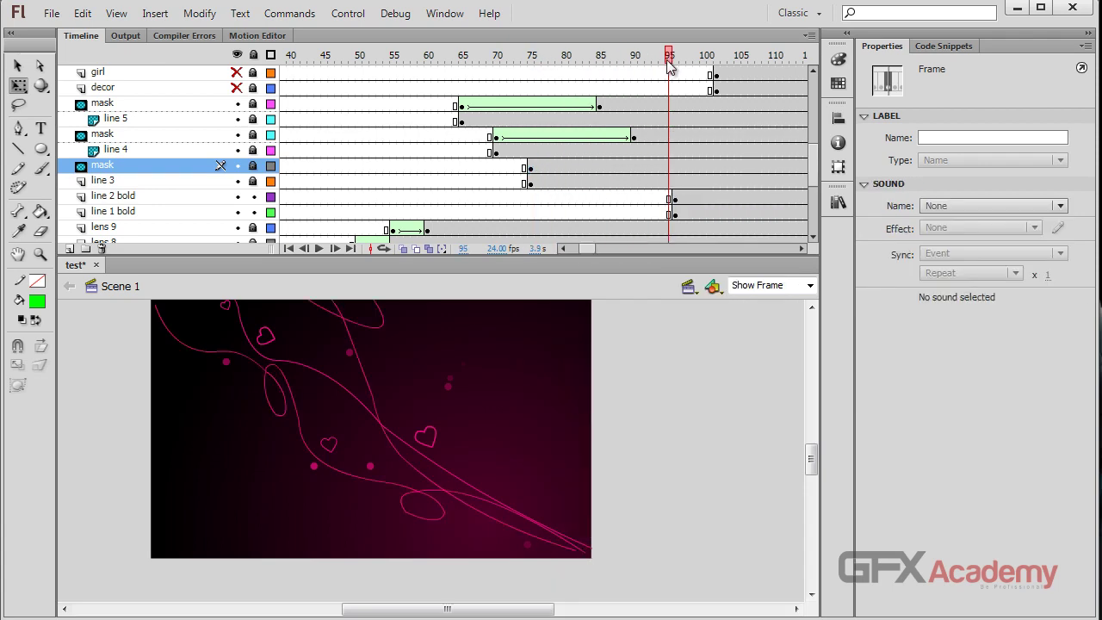
left_click(668, 167)
key("F6")
right_click(617, 176)
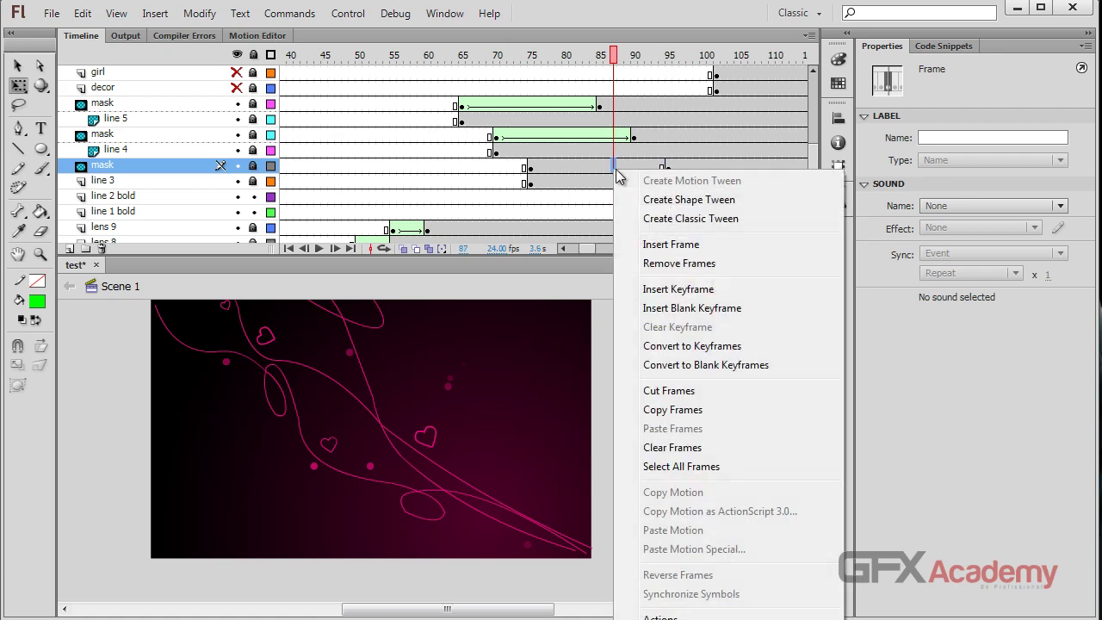
left_click(651, 201)
left_click(668, 167)
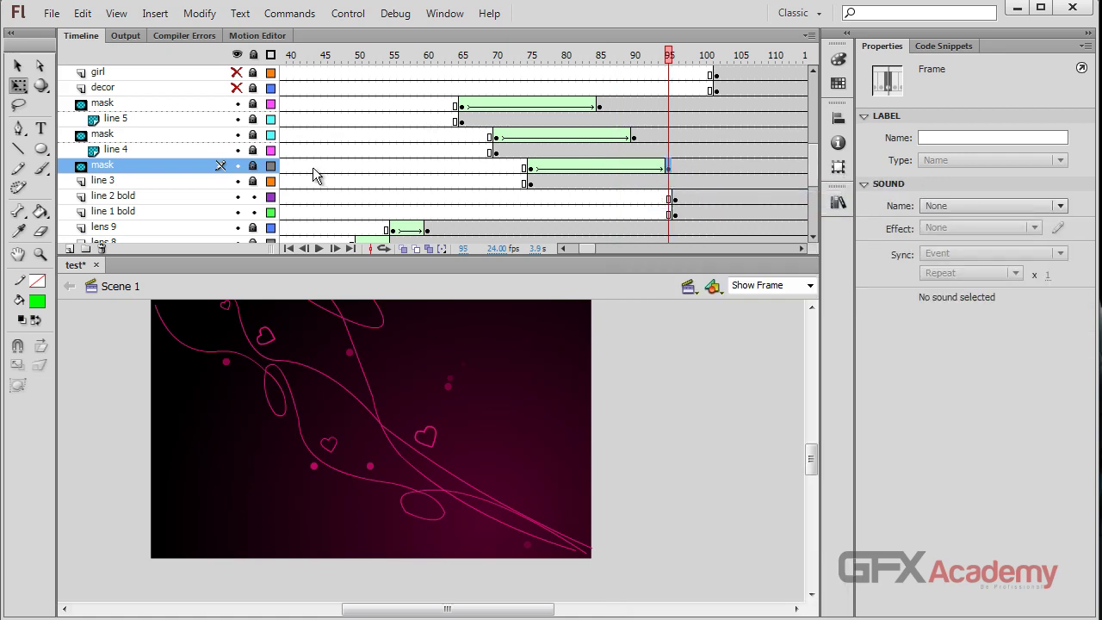
- Unlock the line 3 mask layer, enlarge its frame 95 circle over the banner to about 405 px wide, and relock the layer
left_click(250, 167)
left_click(668, 168)
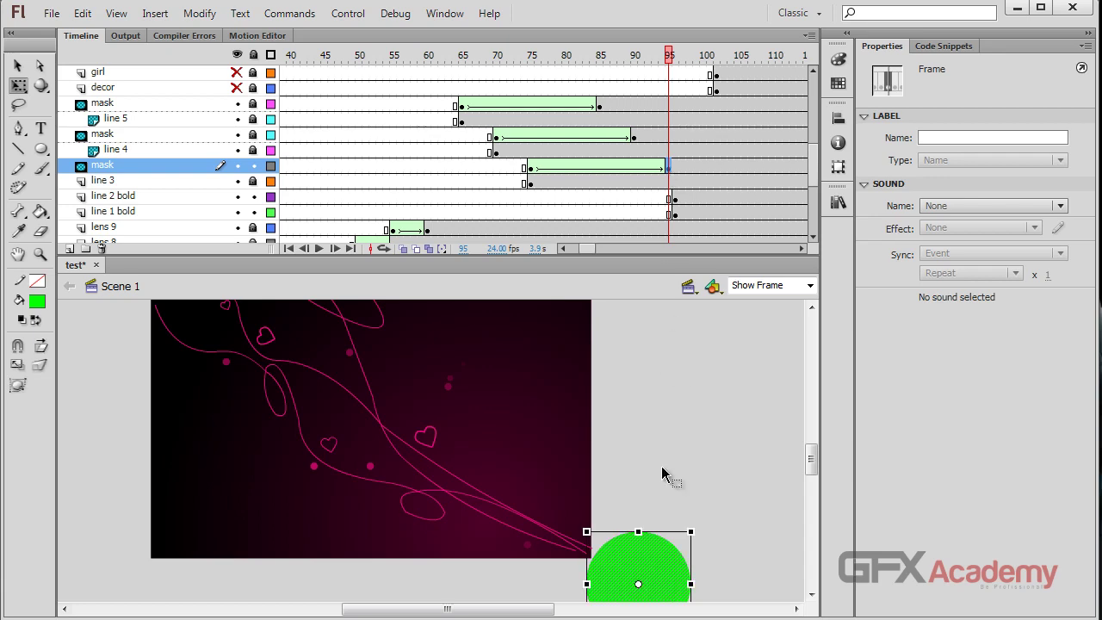
scroll(664, 475, "down", 3)
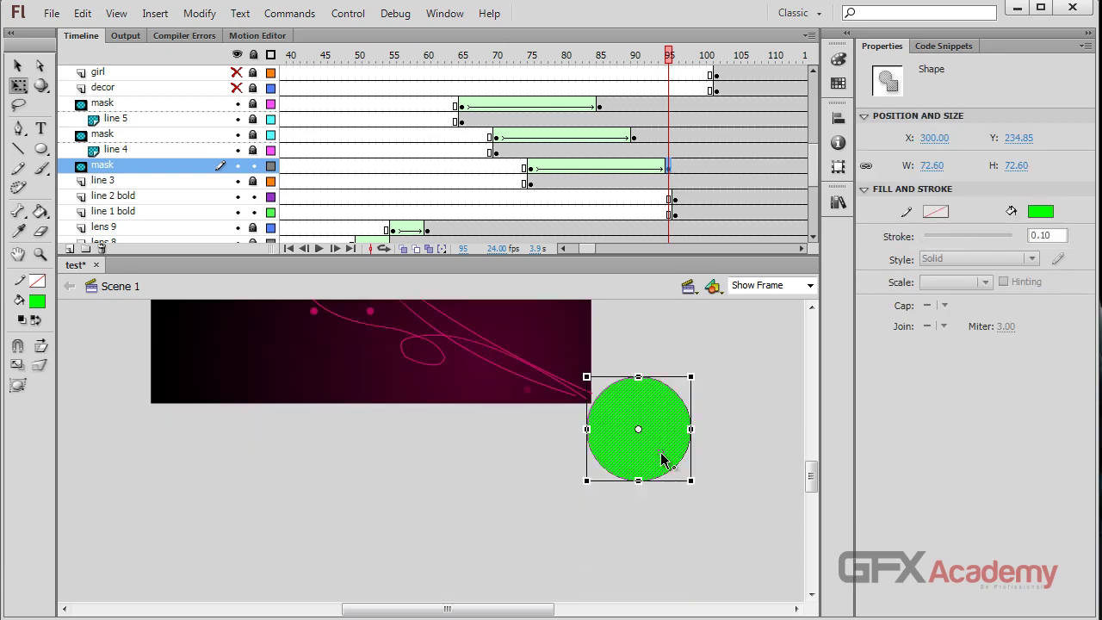
scroll(622, 475, "up", 2)
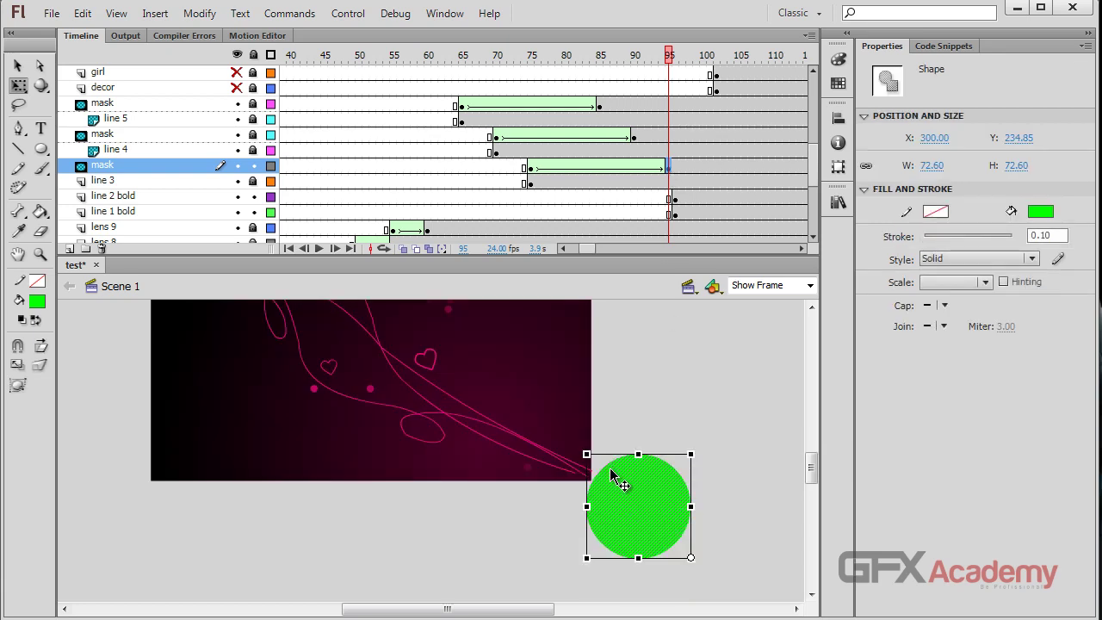
left_click_drag(587, 454, 249, 116)
scroll(331, 485, "up", 3)
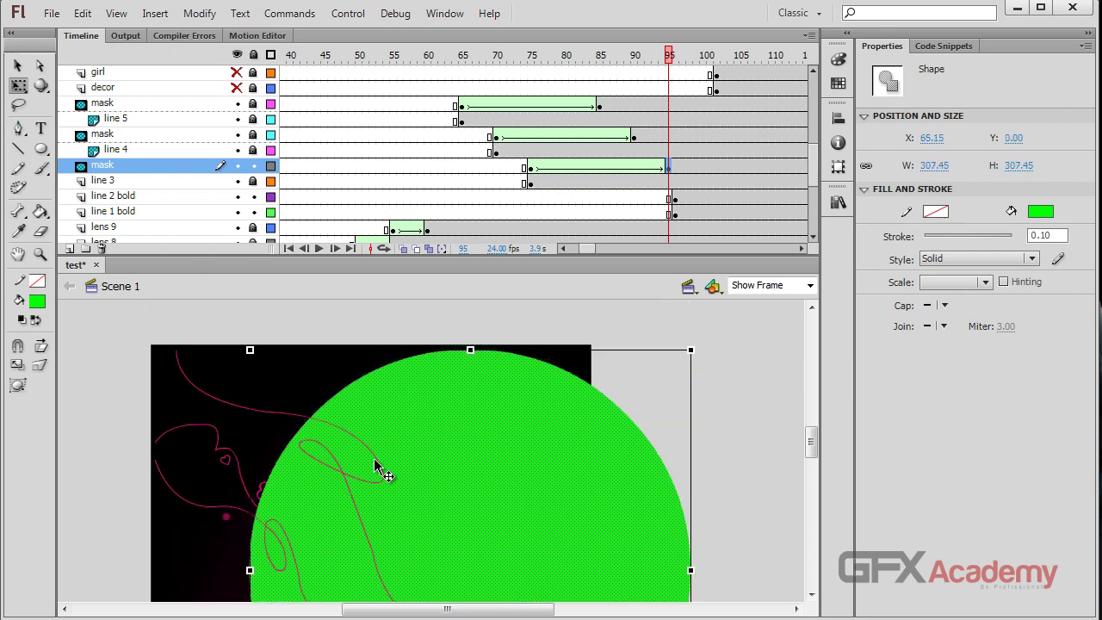
left_click_drag(248, 350, 110, 210)
scroll(577, 520, "down", 3)
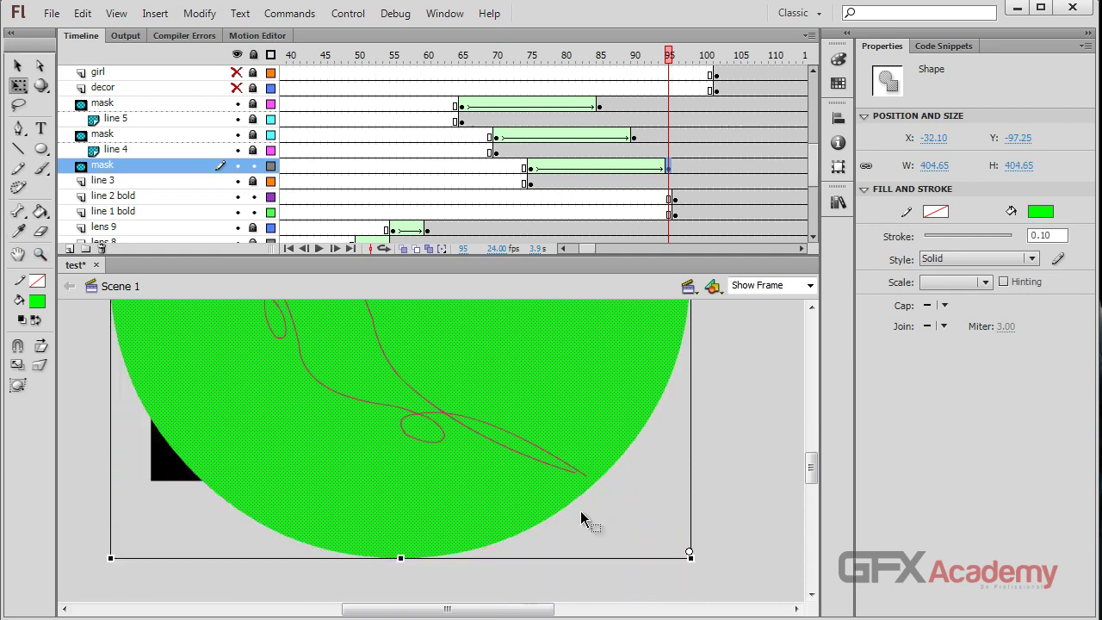
left_click(252, 166)
- Move the starting keyframes of the line 2 bold and line 1 bold layers to frame 100
scroll(517, 172, "up", 2)
scroll(555, 178, "down", 3)
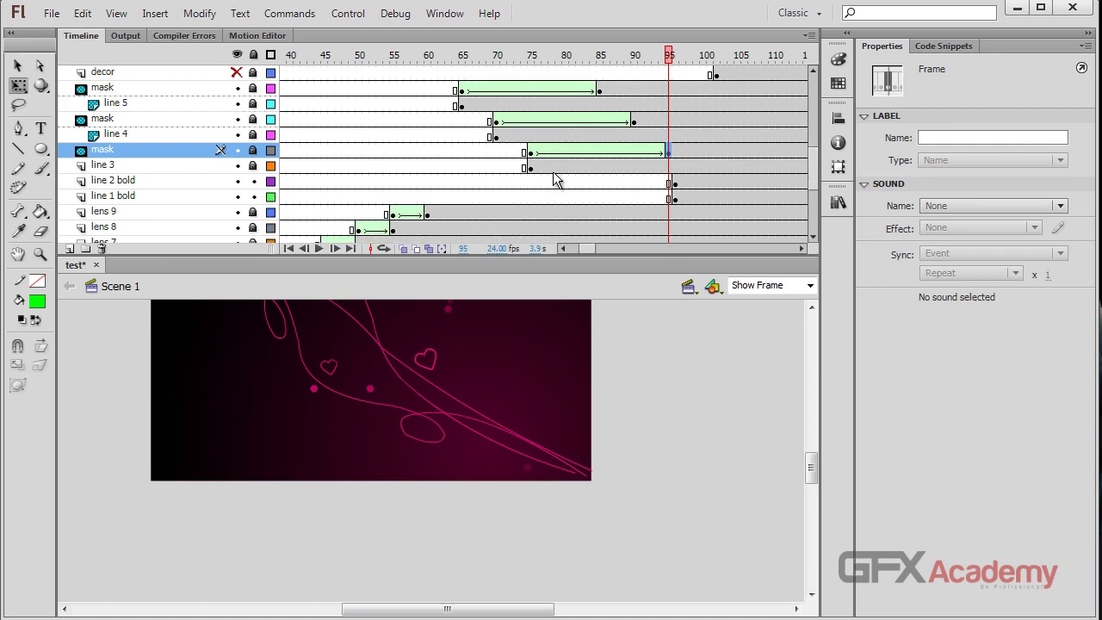
left_click(470, 55)
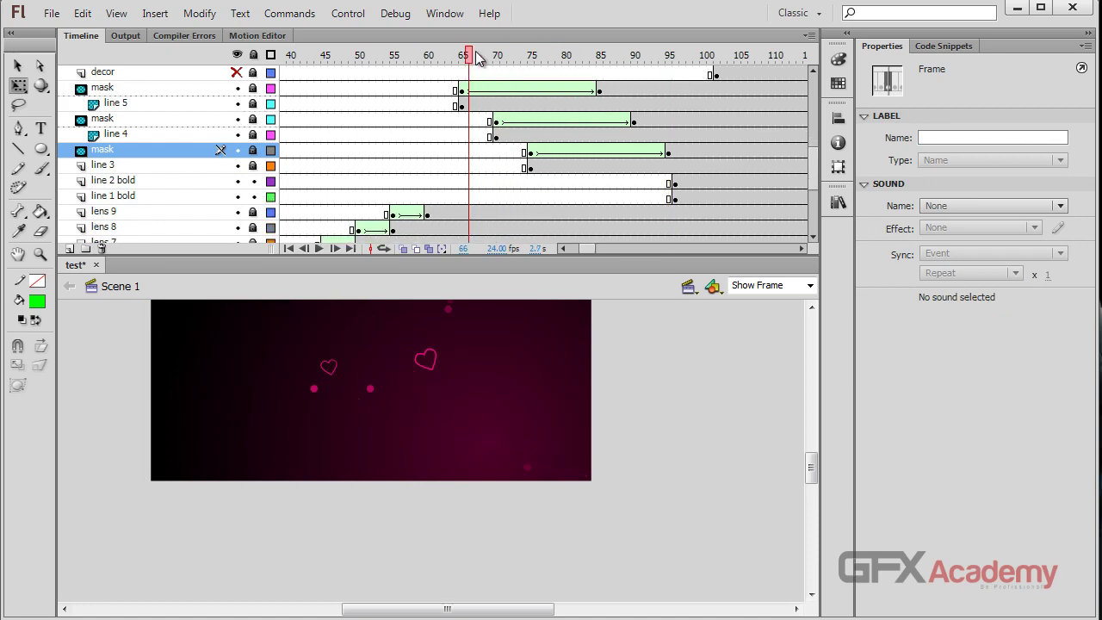
left_click(674, 185)
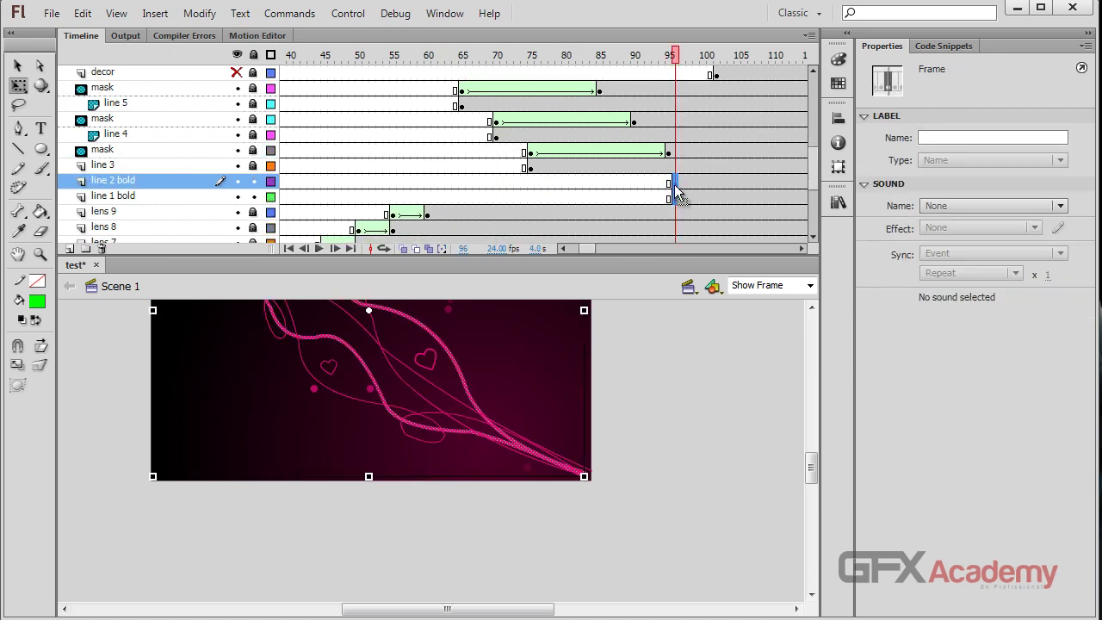
left_click_drag(676, 187, 704, 198)
key("F6")
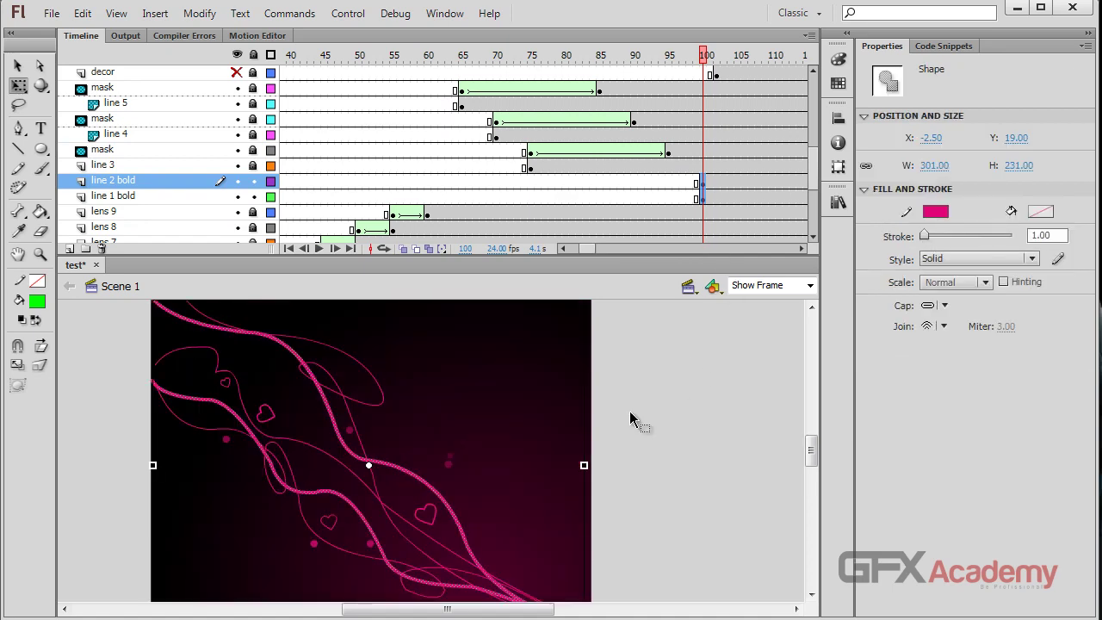
- Test the movie and nest the line 3 layer under its mask layer
key("ctrl+Return")
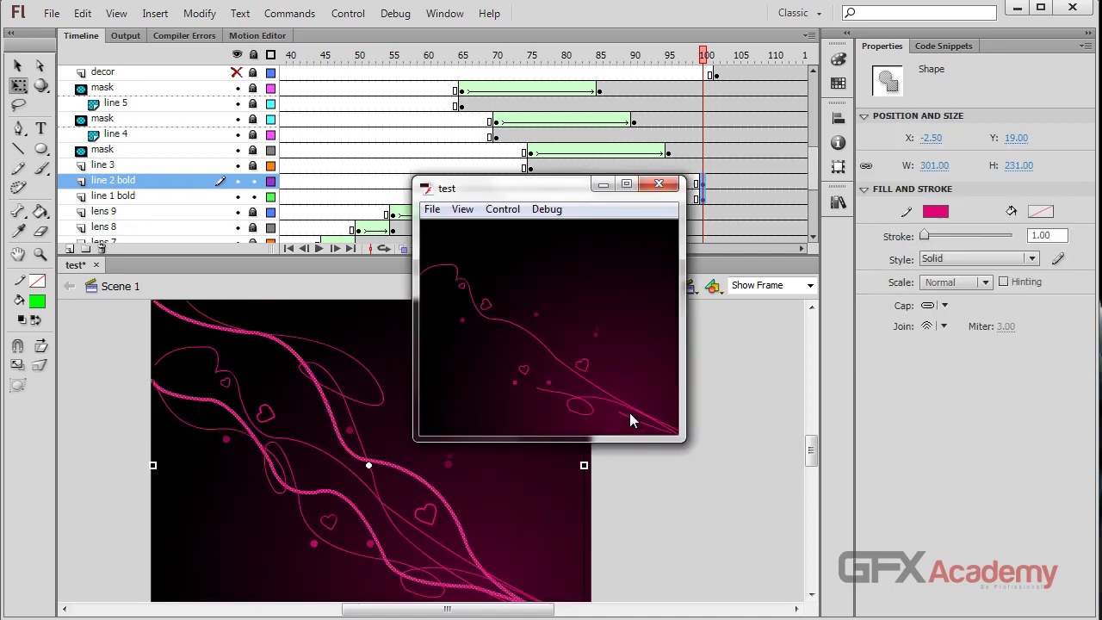
left_click(658, 186)
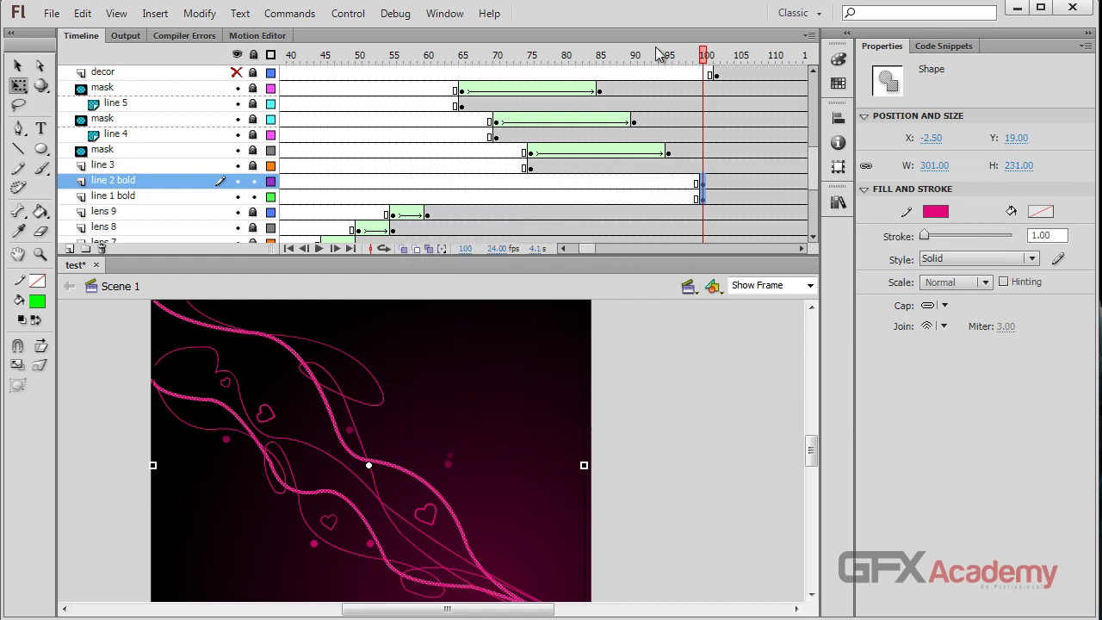
left_click_drag(654, 63, 534, 71)
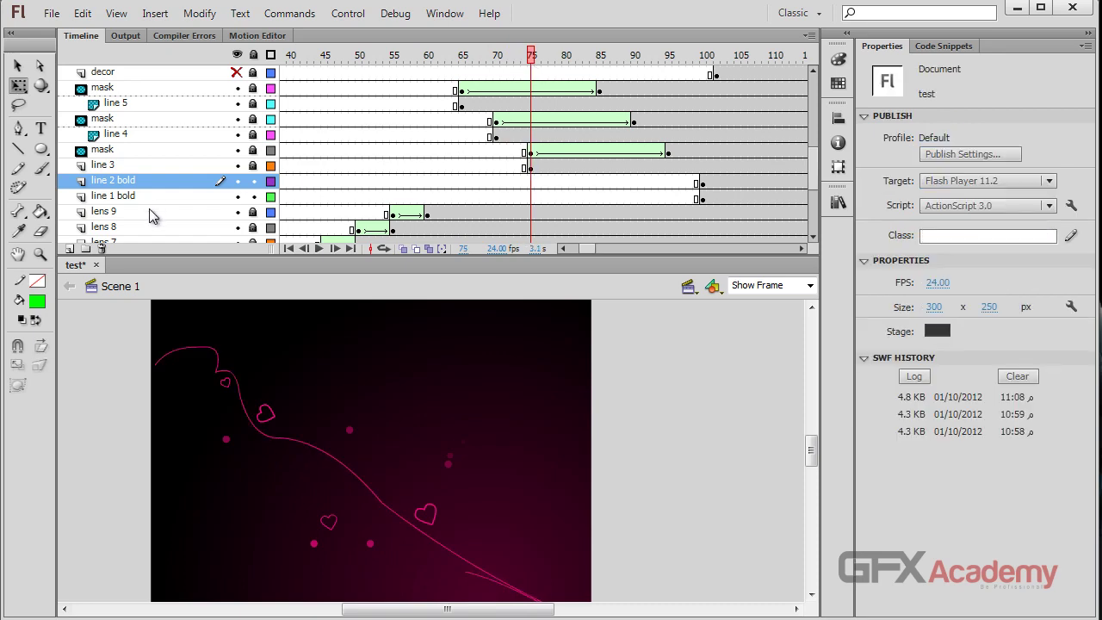
left_click_drag(118, 166, 92, 164)
left_click_drag(511, 58, 570, 67)
- Try an ease of -100 on the line 3 mask's shape tween and test the movie
left_click(585, 151)
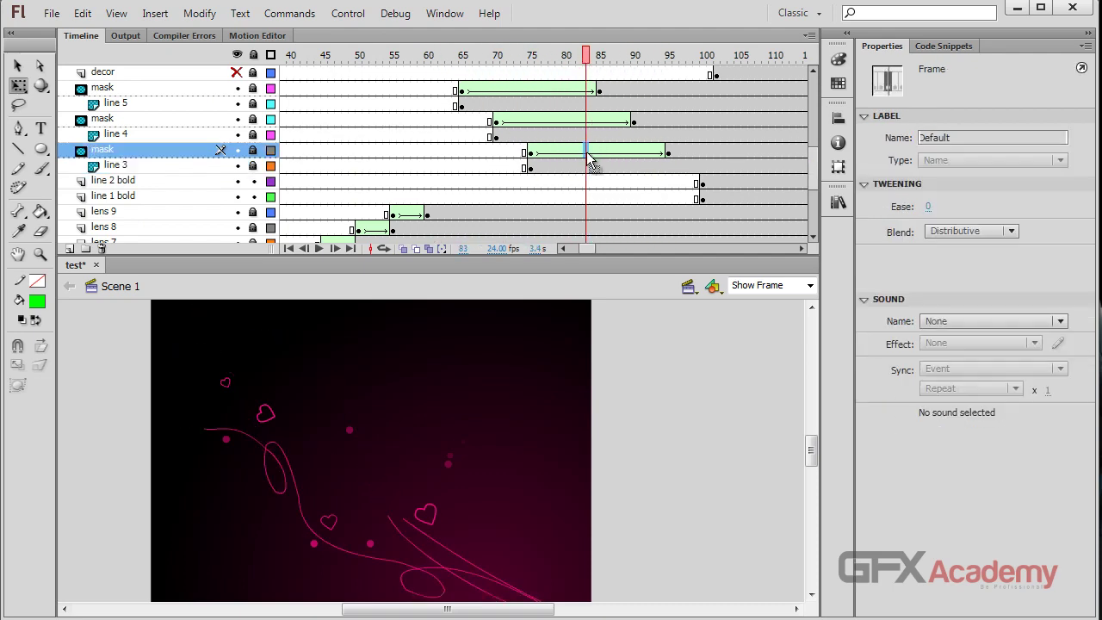
left_click_drag(928, 208, 717, 208)
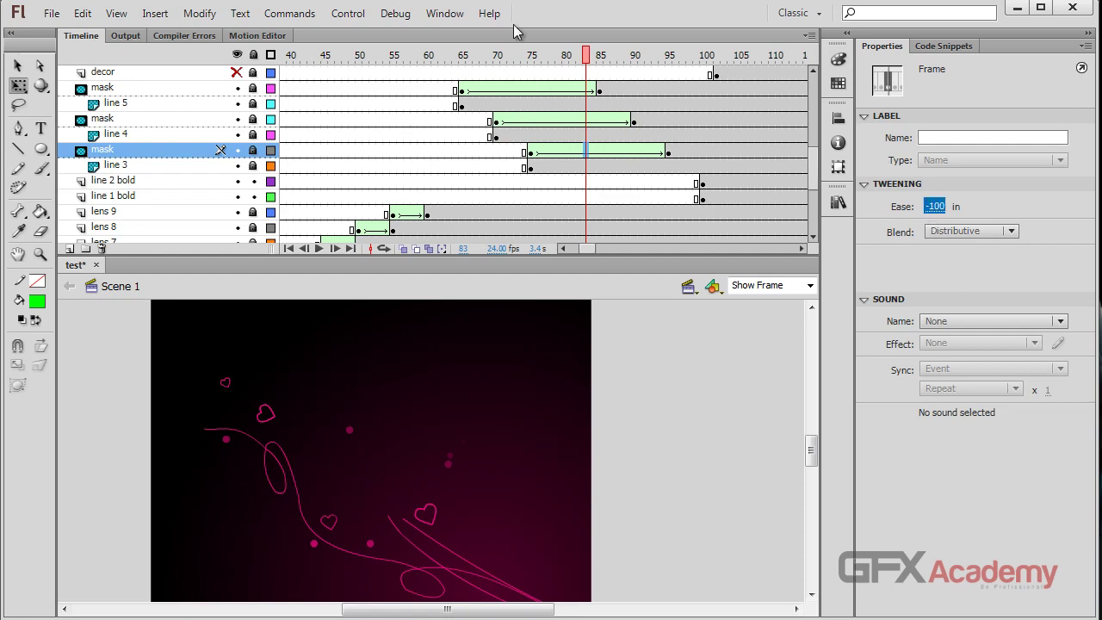
key("ctrl+Return")
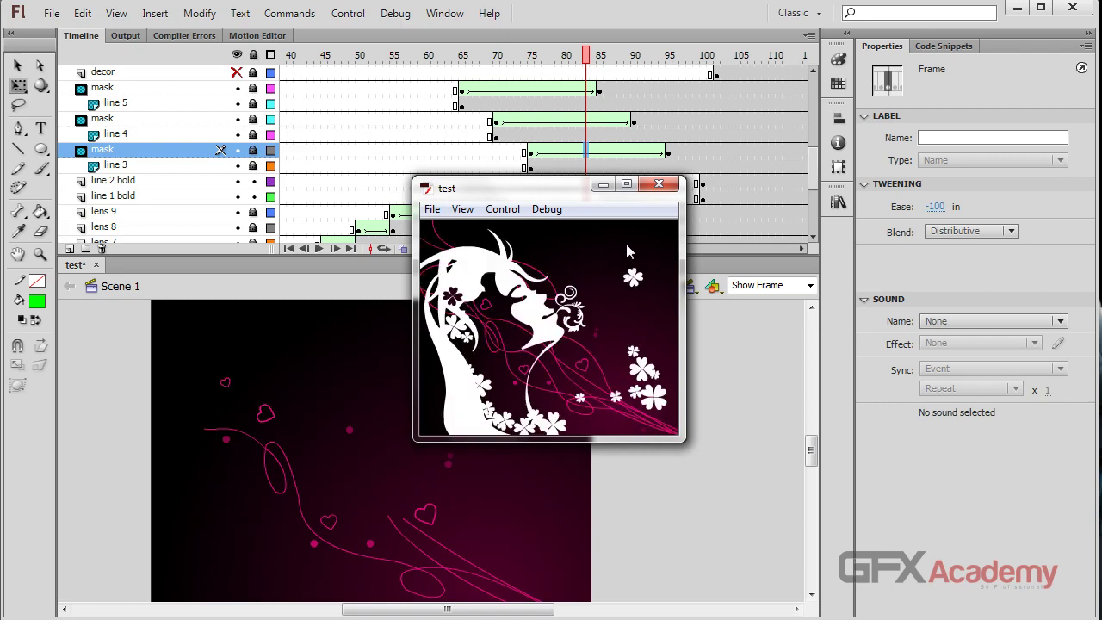
left_click(658, 184)
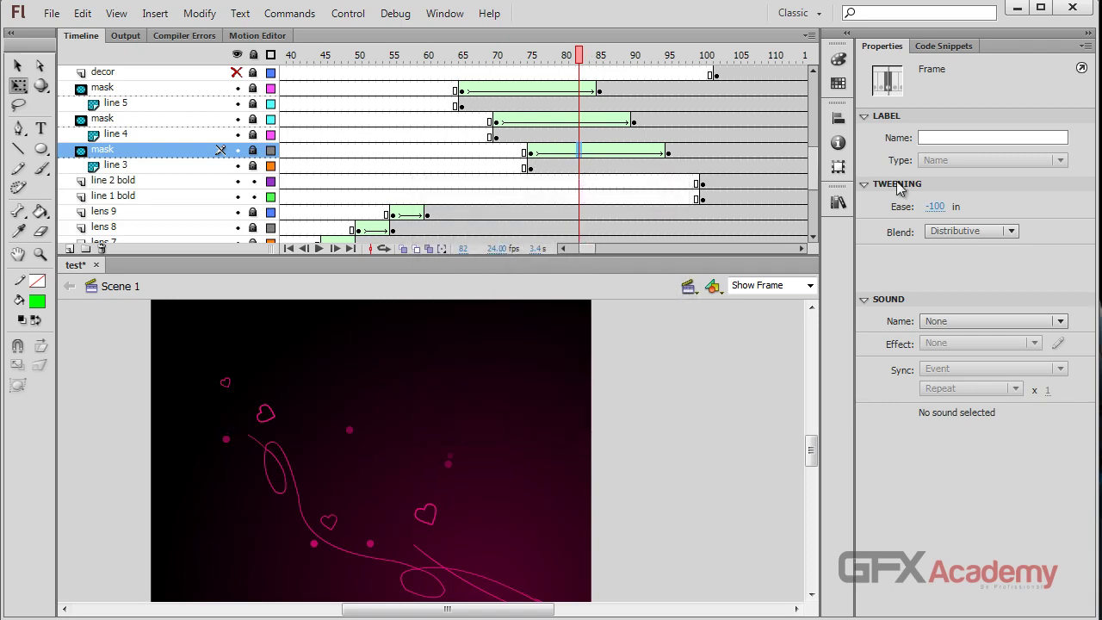
- Switch the line 3, line 4 and line 5 mask tweens to ease out, using 100 for line 5, and test the movie
left_click(935, 206)
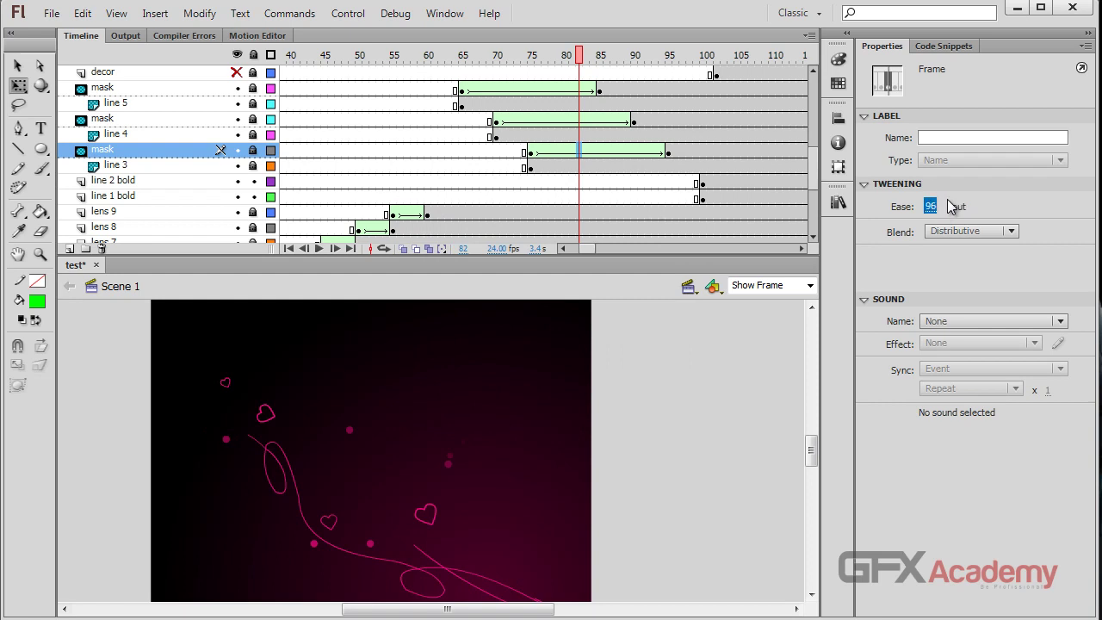
left_click(544, 121)
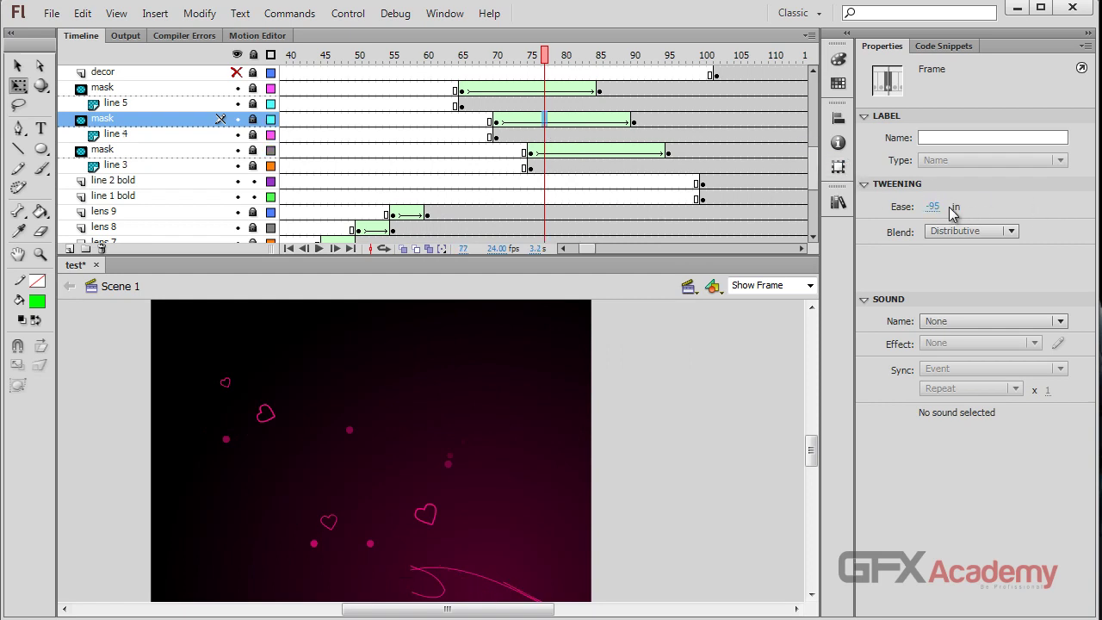
left_click_drag(935, 206, 1090, 214)
left_click(531, 90)
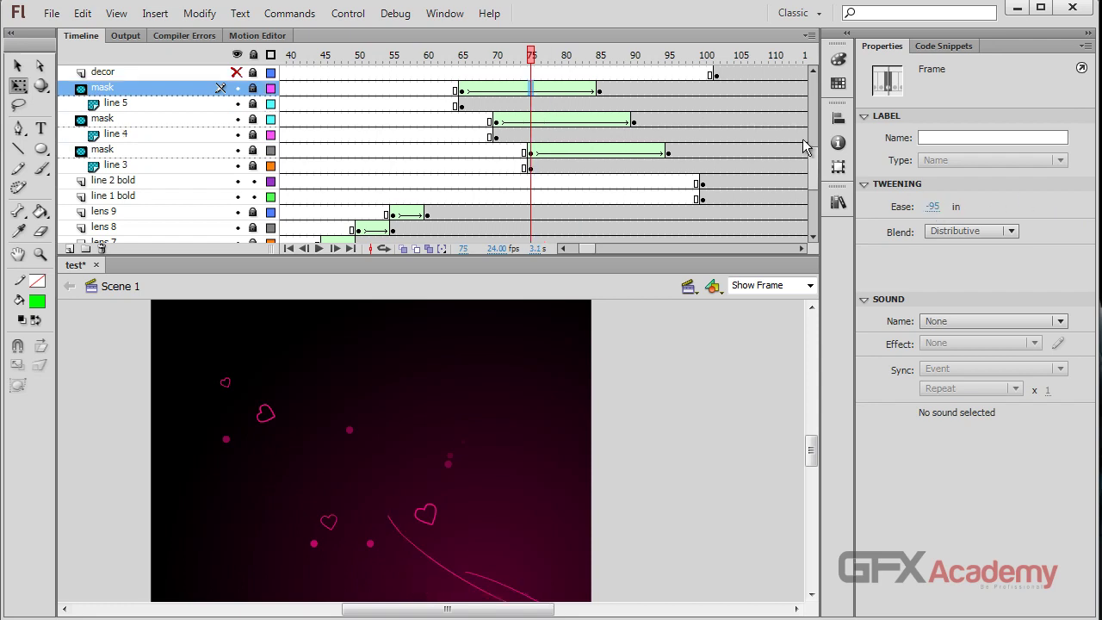
left_click_drag(930, 207, 936, 205)
key("ctrl+Return")
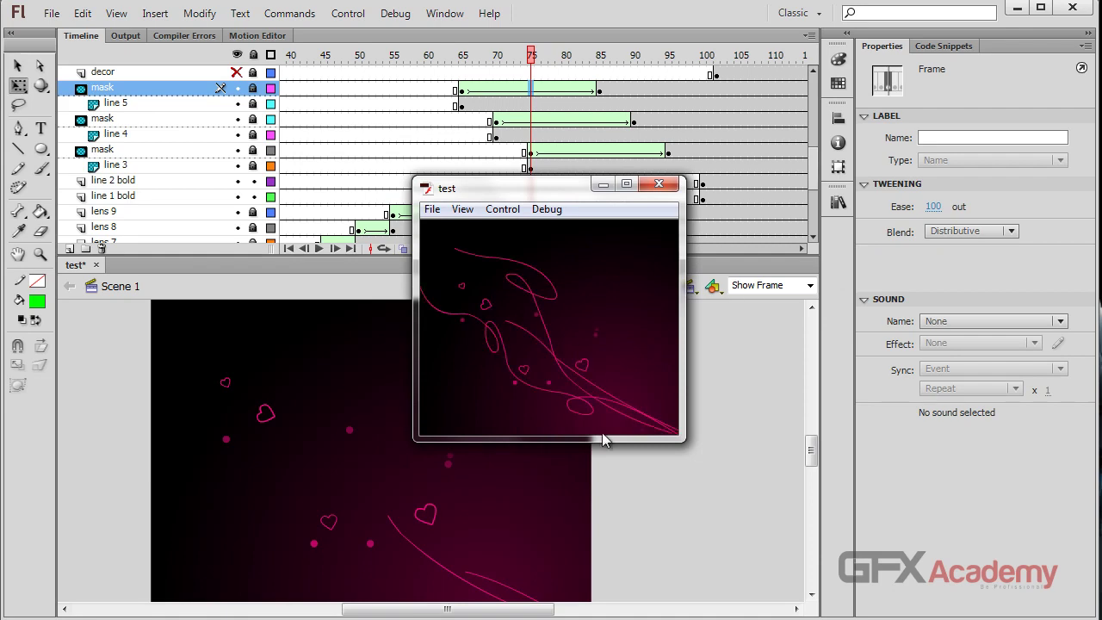
- Set the ease of the line 3, line 4 and line 5 mask shape tweens to 0
left_click(659, 183)
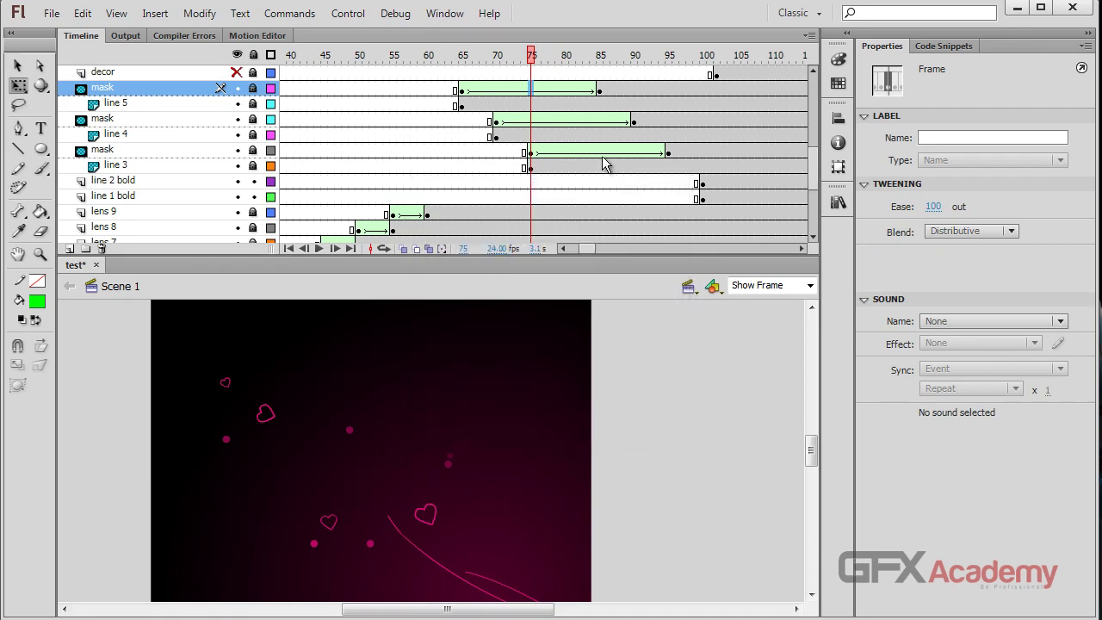
left_click(600, 153)
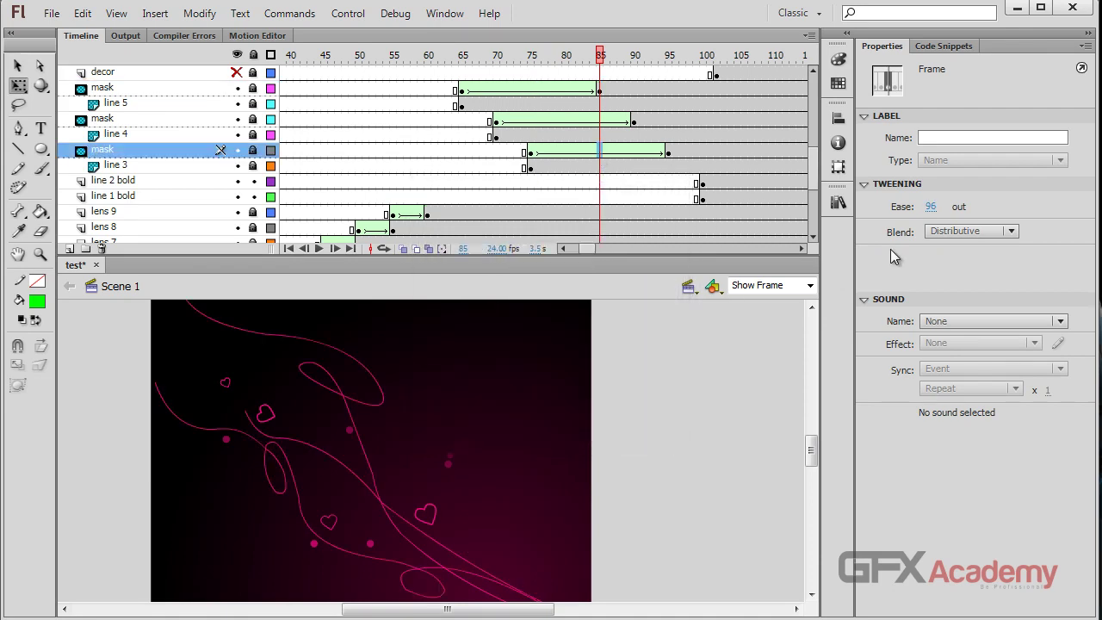
left_click(936, 197)
key("Return")
left_click(600, 118)
left_click(931, 207)
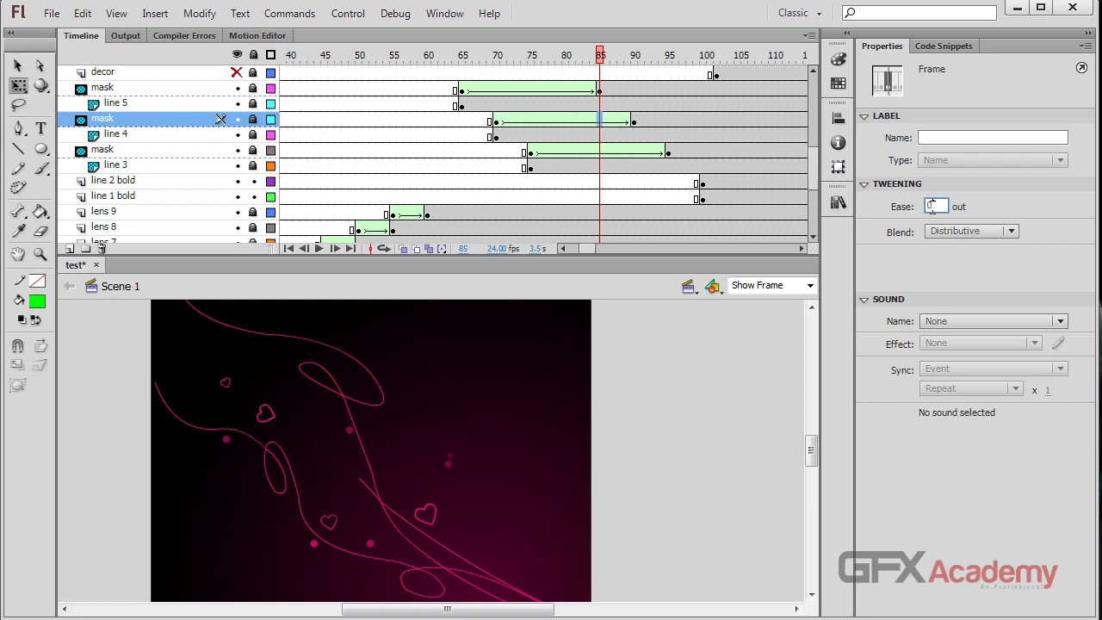
type("100")
key("Return")
left_click(558, 89)
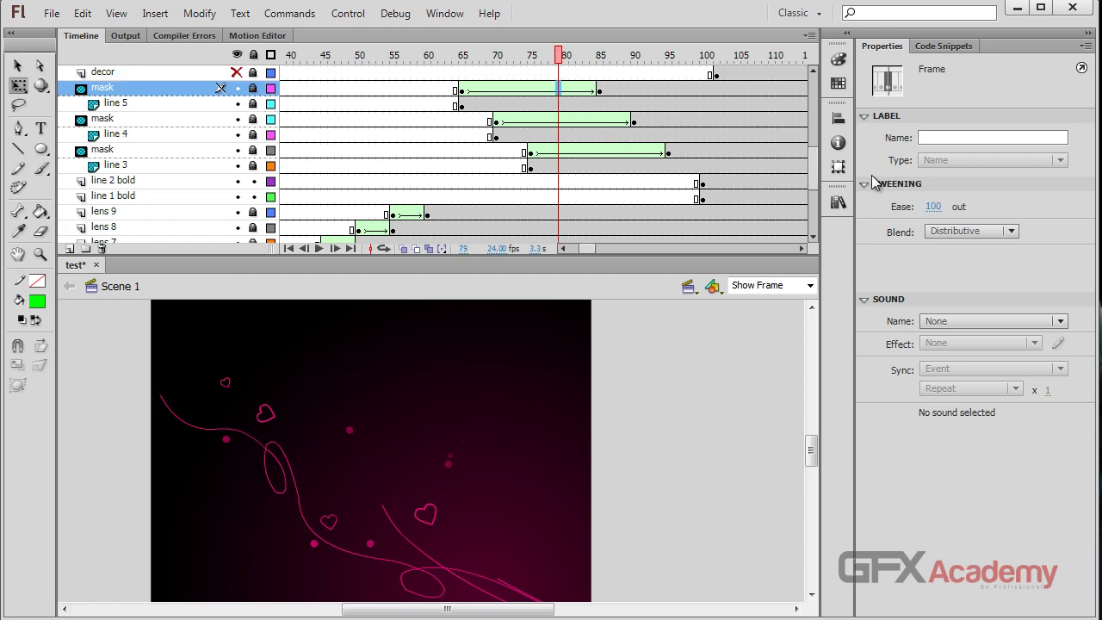
left_click(932, 206)
type("0")
key("Return")
- Preview the movie with the new mask easing, close the preview and save the document
key("ctrl+Return")
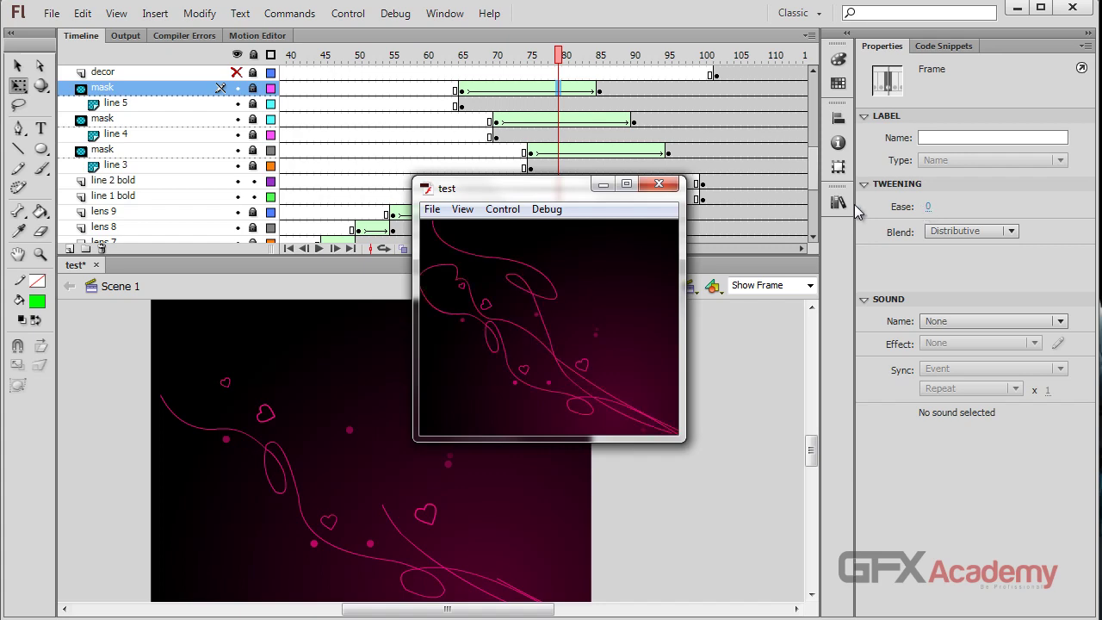
left_click(658, 184)
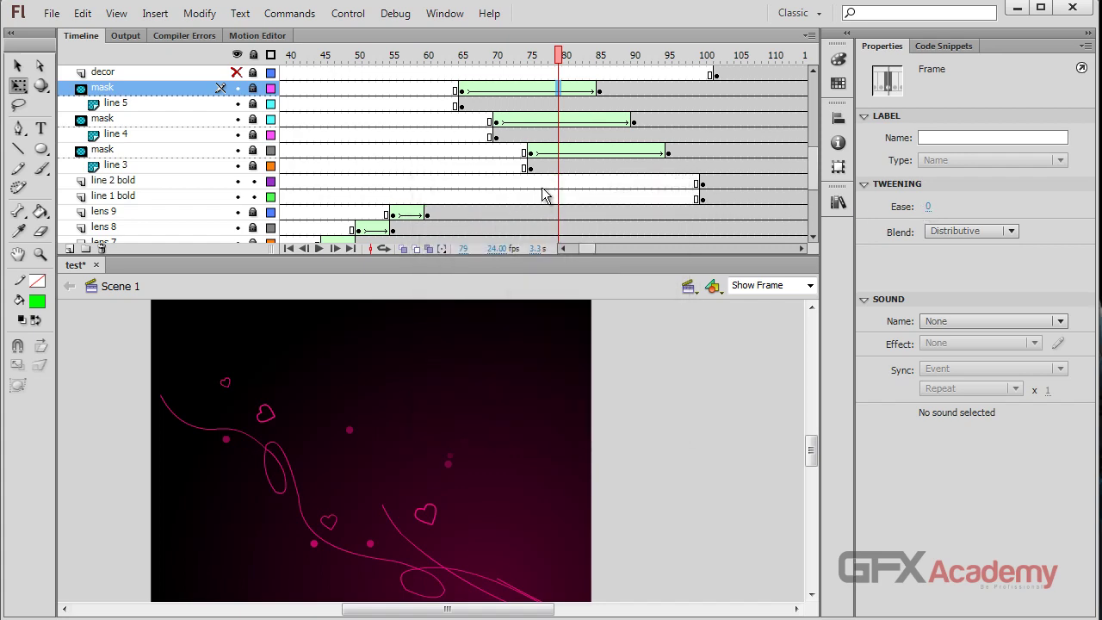
key("ctrl+s")
- Reorder the masked line layers so line 3 with its mask is on top, followed by line 4, then line 5 above line 2 bold
left_click_drag(701, 197, 700, 180)
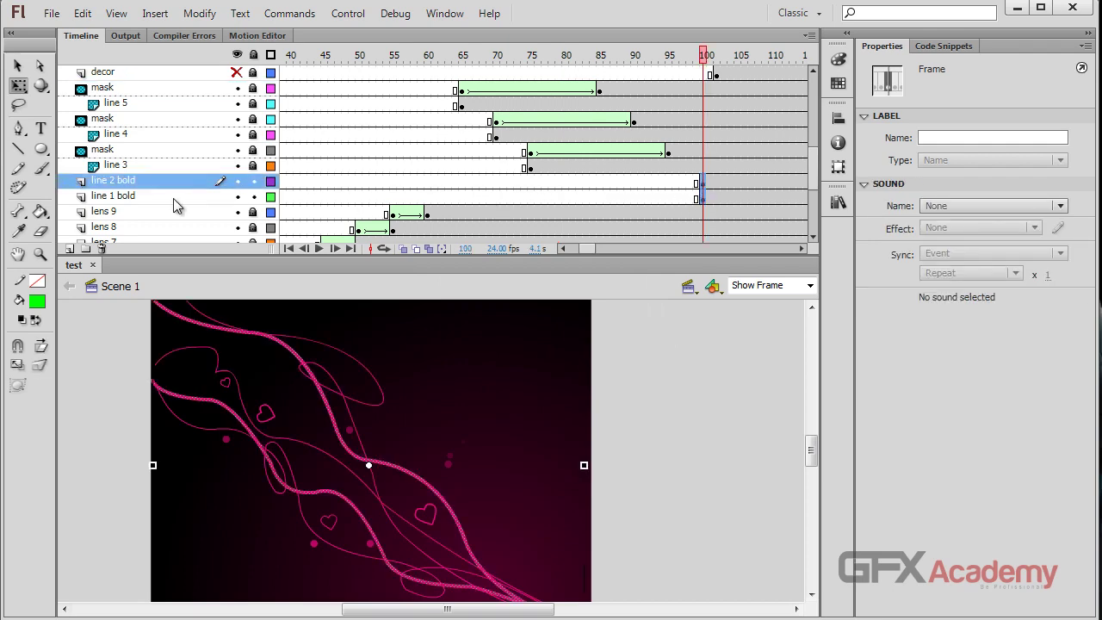
left_click(154, 198)
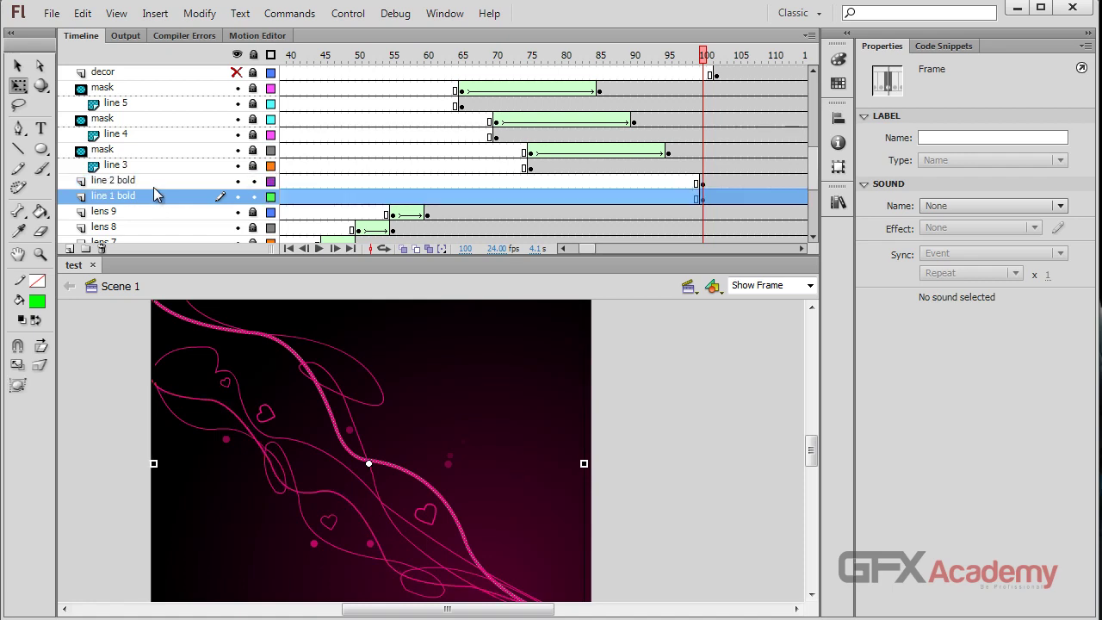
left_click(154, 185, "shift")
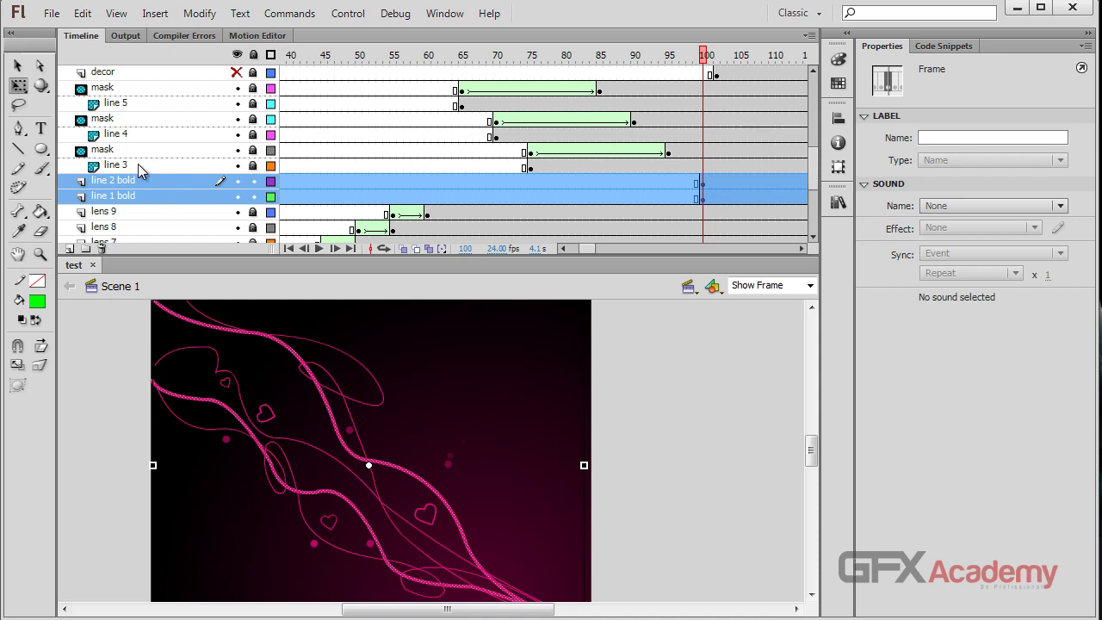
left_click(131, 92)
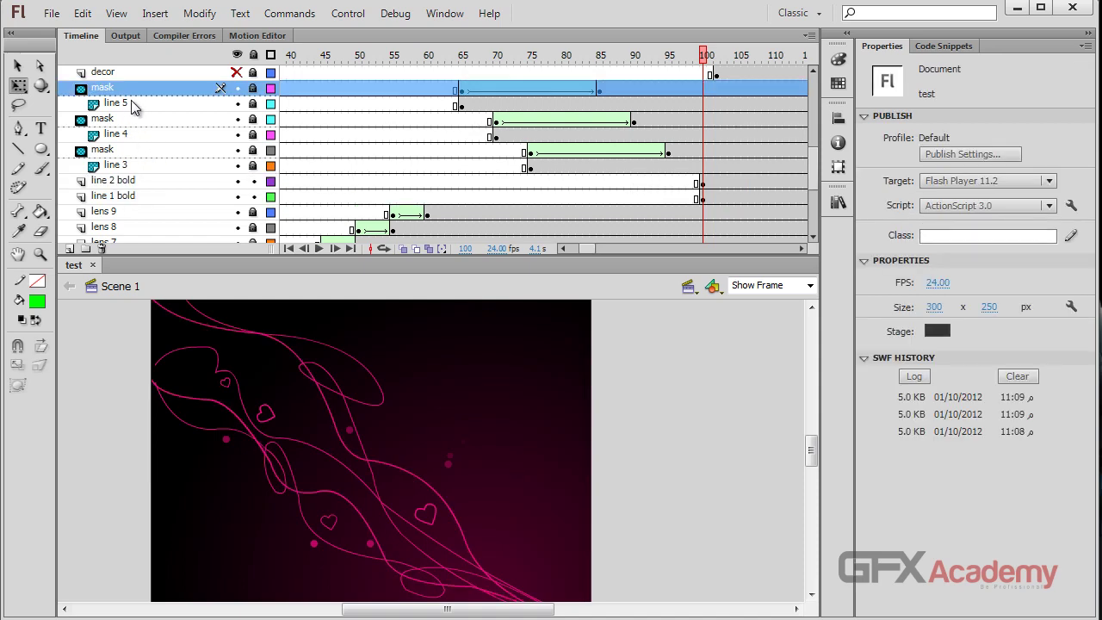
left_click(133, 104, "shift")
left_click_drag(130, 86, 85, 183)
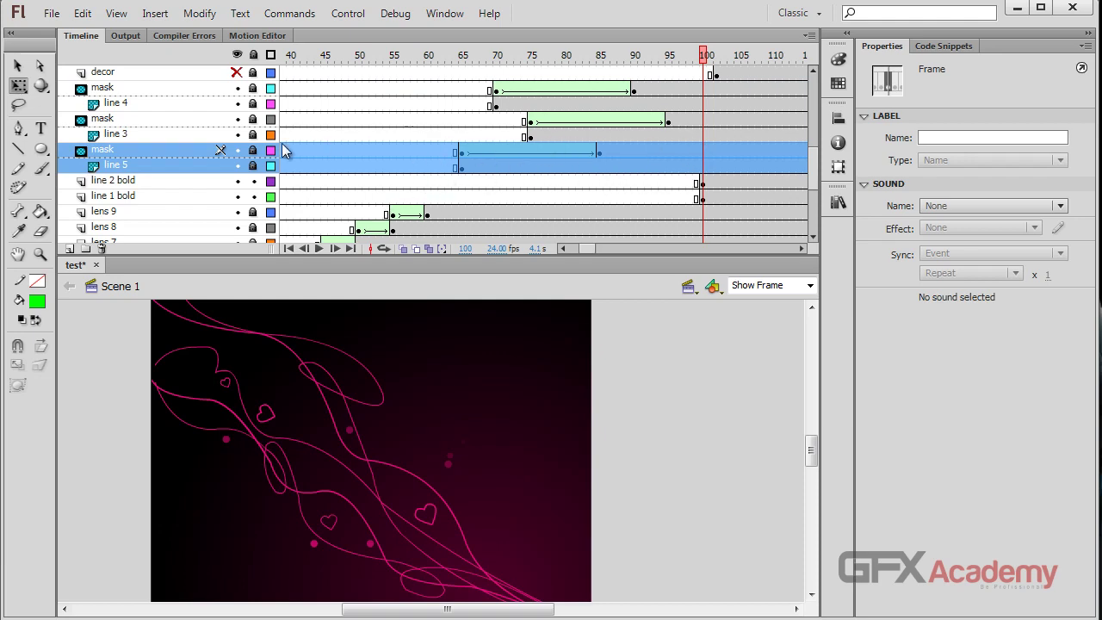
left_click(143, 91)
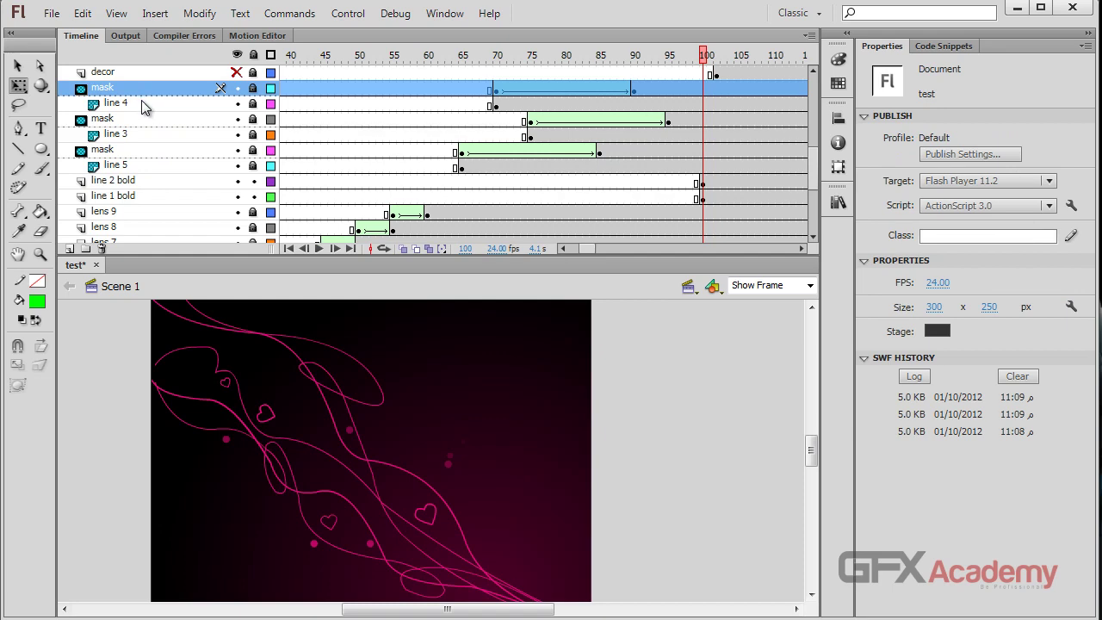
left_click(140, 105, "shift")
left_click_drag(140, 105, 96, 142)
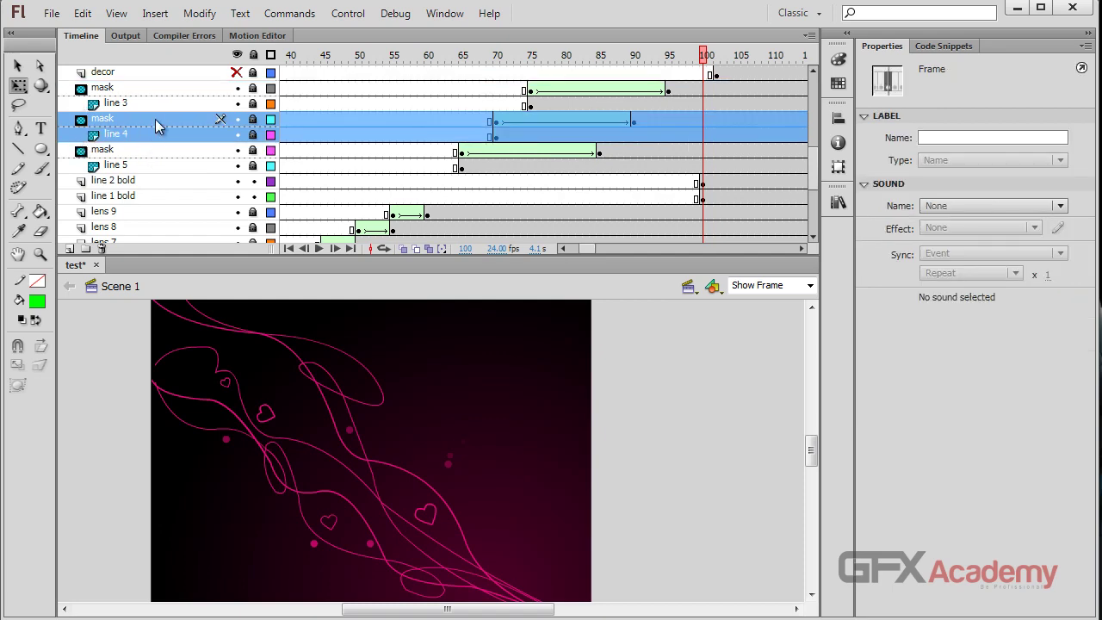
- Scrub back to frame 71 and review the staggered keyframes of the lens, heart and line layers
left_click_drag(637, 55, 504, 55)
scroll(435, 175, "down", 6)
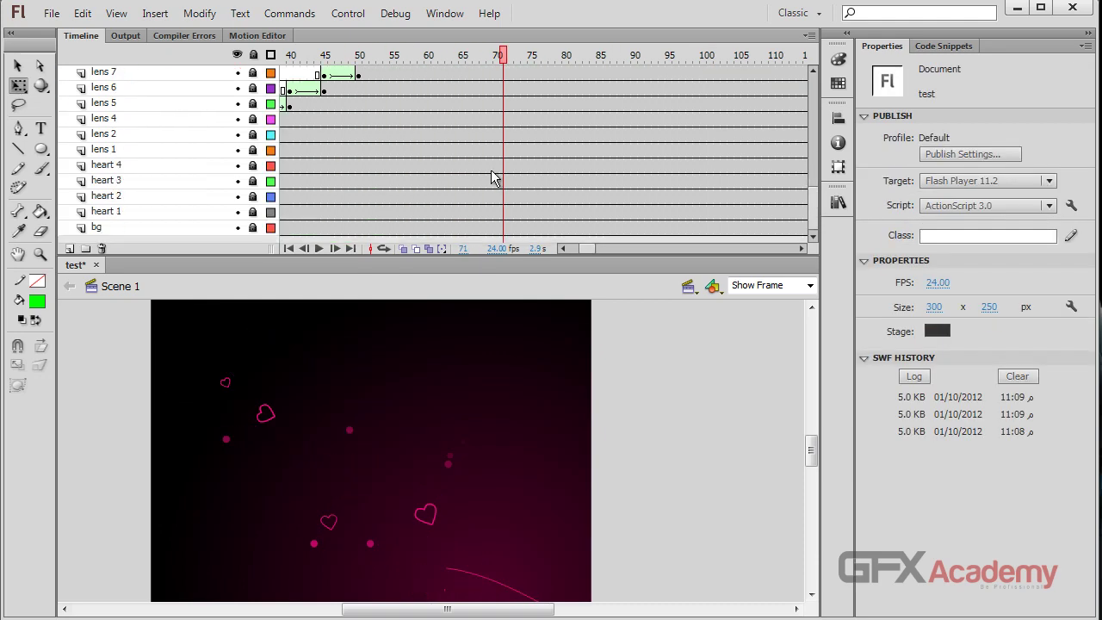
left_click_drag(583, 253, 575, 252)
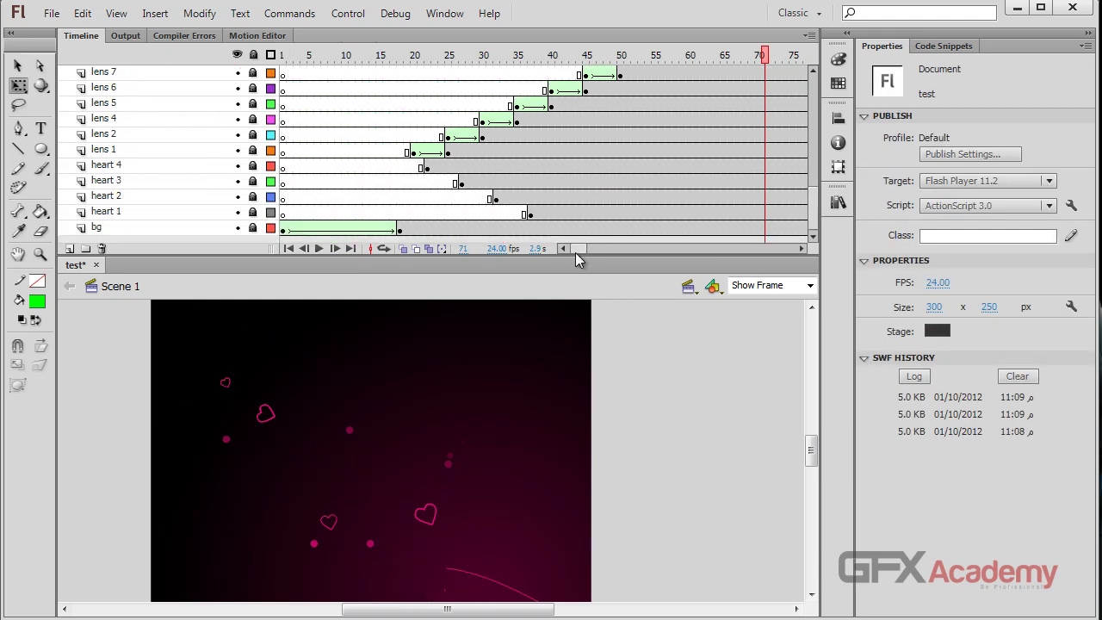
scroll(591, 165, "up", 3)
scroll(590, 165, "up", 3)
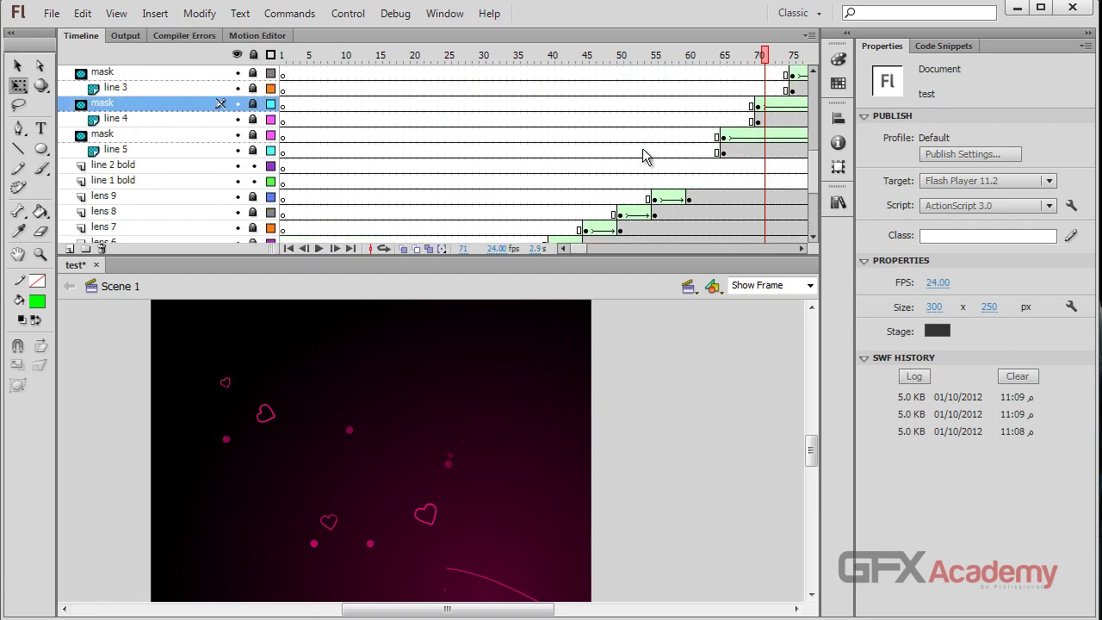
left_click_drag(572, 249, 586, 250)
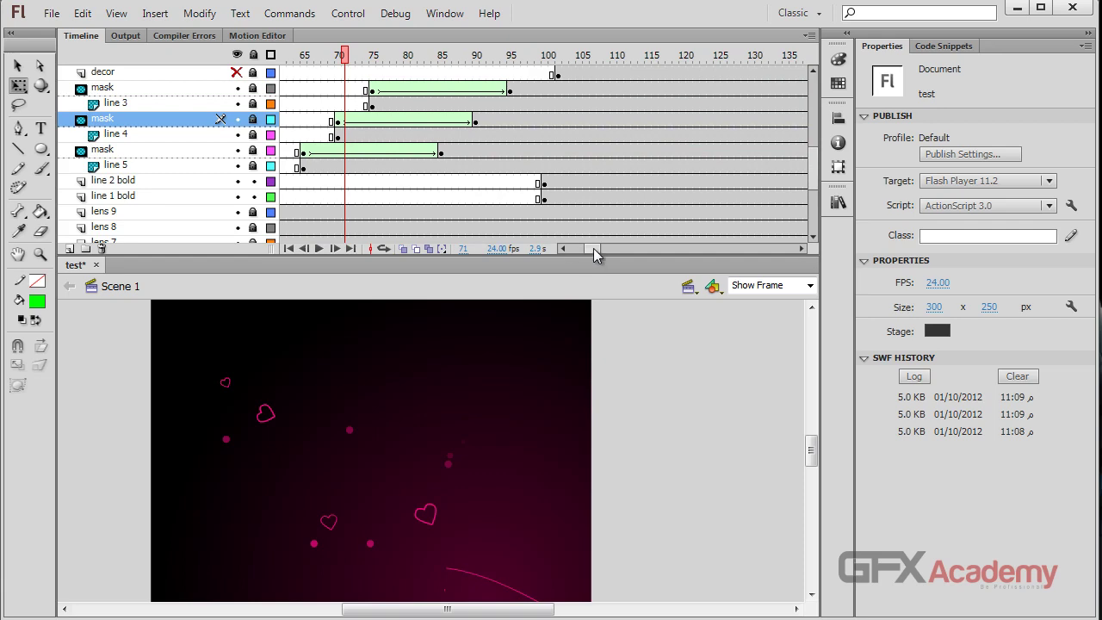
left_click_drag(593, 248, 589, 248)
scroll(605, 177, "up", 2)
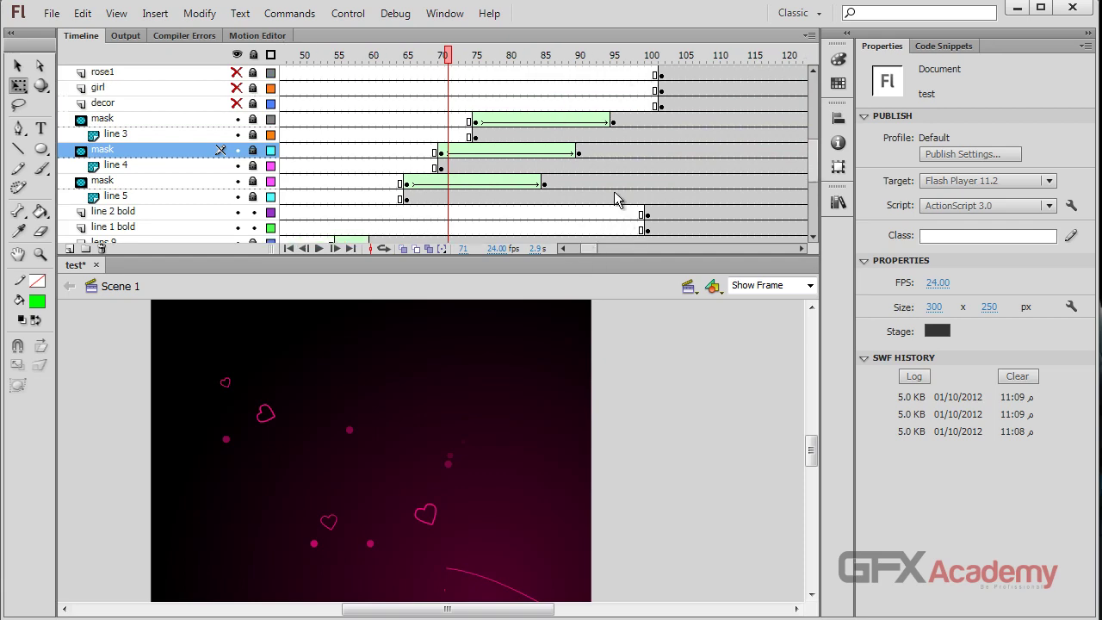
scroll(198, 206, "down", 1)
- Move the line 2 bold and line 1 bold layers above the line 3 mask, directly below the decor layer
left_click(138, 195)
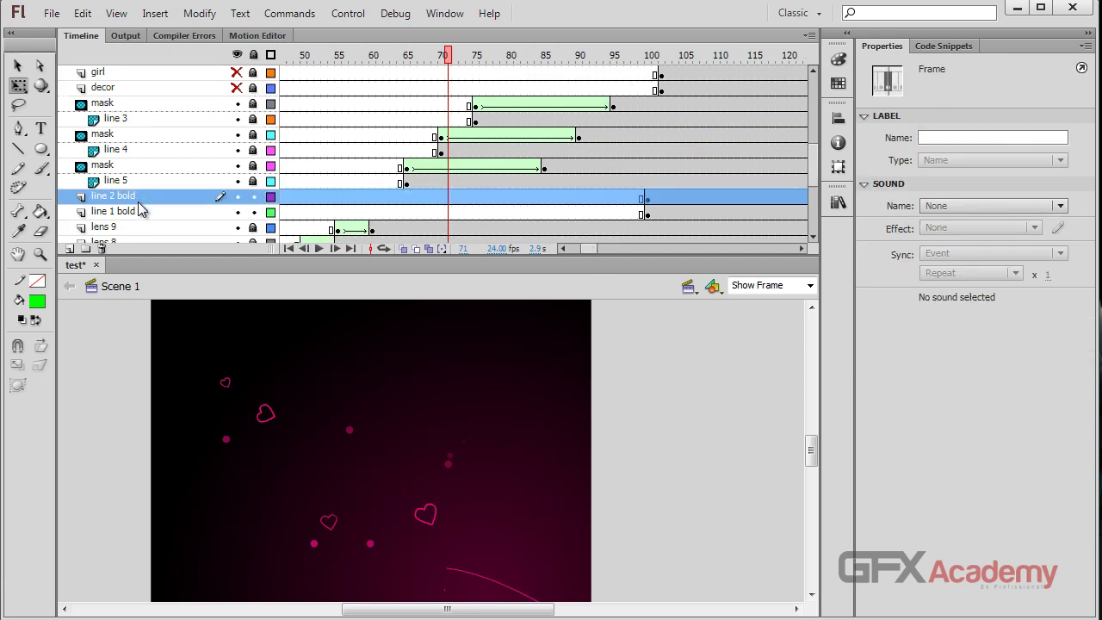
left_click(138, 213, "shift")
left_click_drag(133, 204, 129, 102)
- Move the starting keyframes of the decor, girl and rose layers to frame 146
scroll(486, 133, "up", 5)
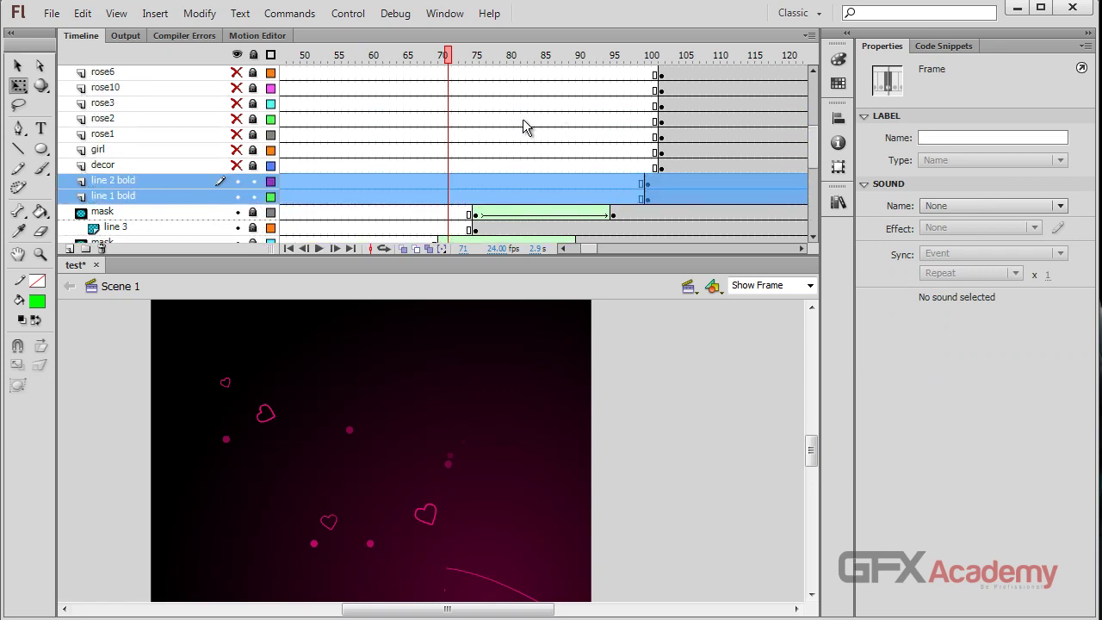
left_click_drag(660, 168, 725, 73)
scroll(498, 117, "down", 5)
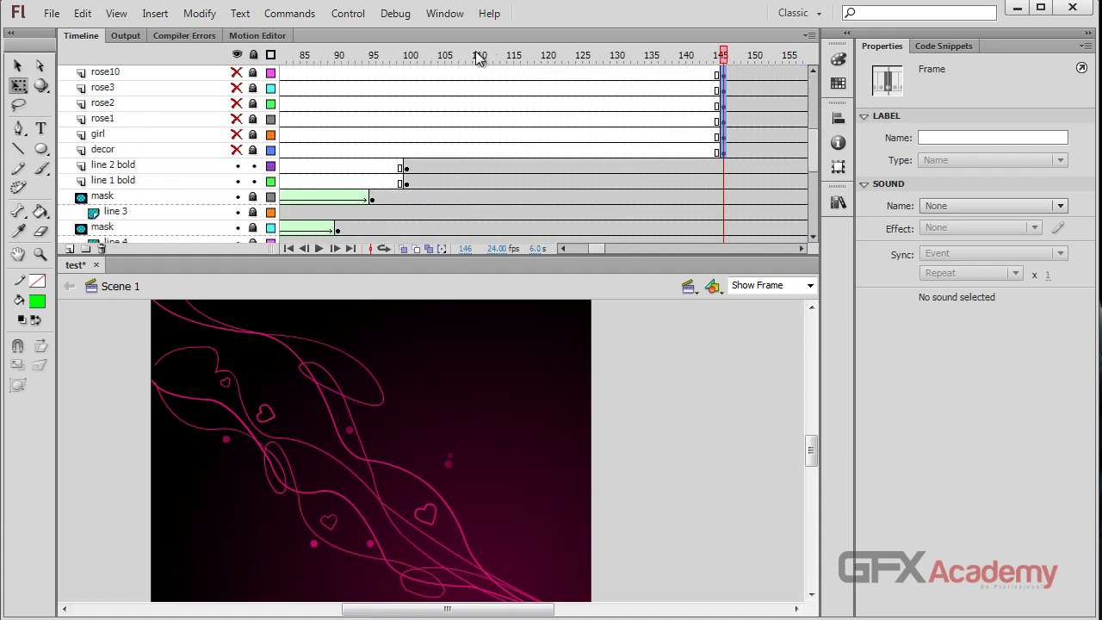
- Move the starting keyframe of the line 2 bold layer to frame 126
left_click_drag(479, 57, 410, 68)
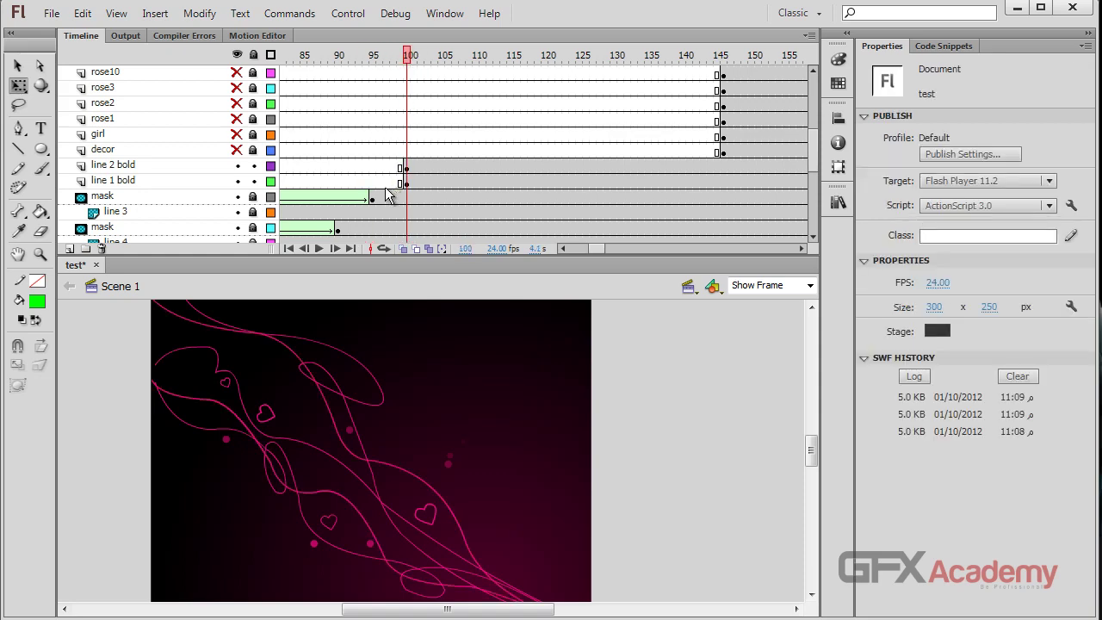
left_click_drag(599, 250, 594, 250)
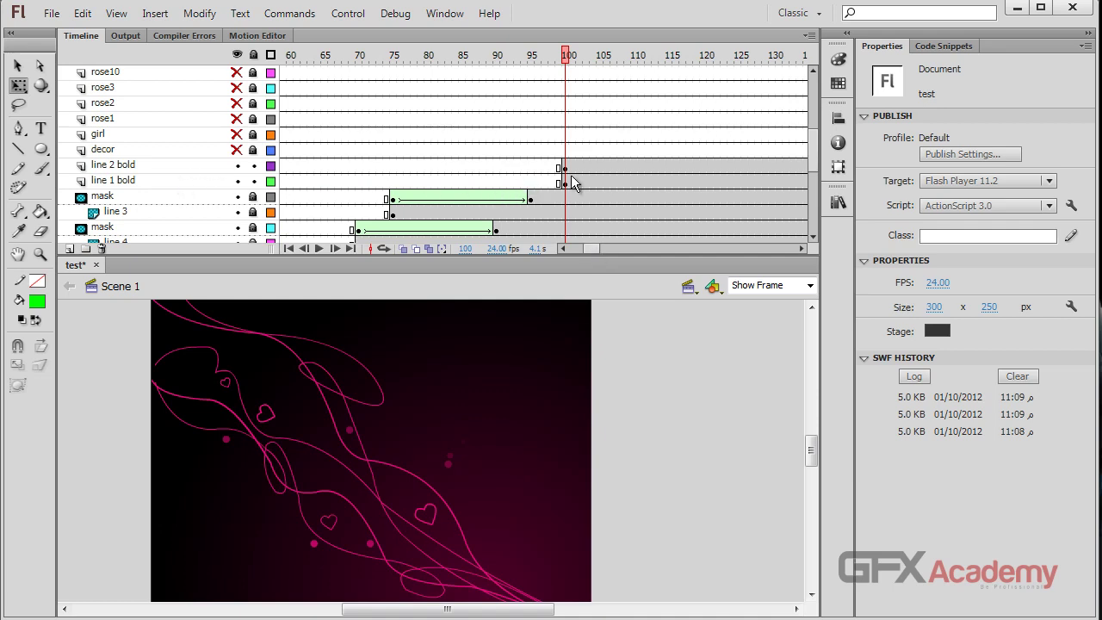
left_click_drag(560, 169, 746, 167)
scroll(544, 187, "down", 1)
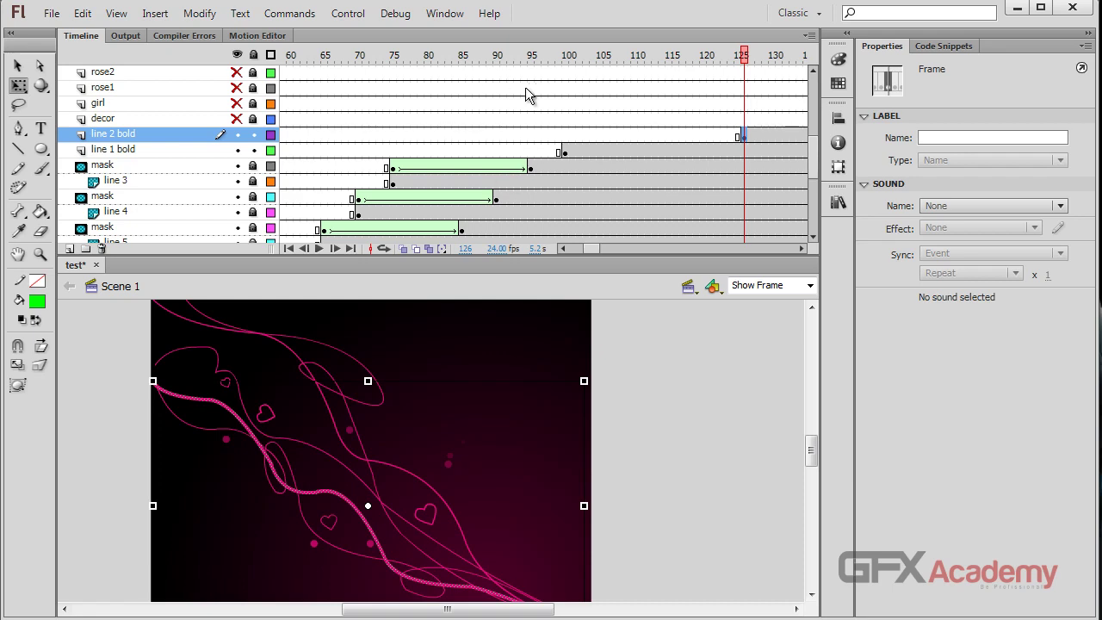
- Test the movie with the new layer order and keyframe timing, and save the document
key("ctrl+Return")
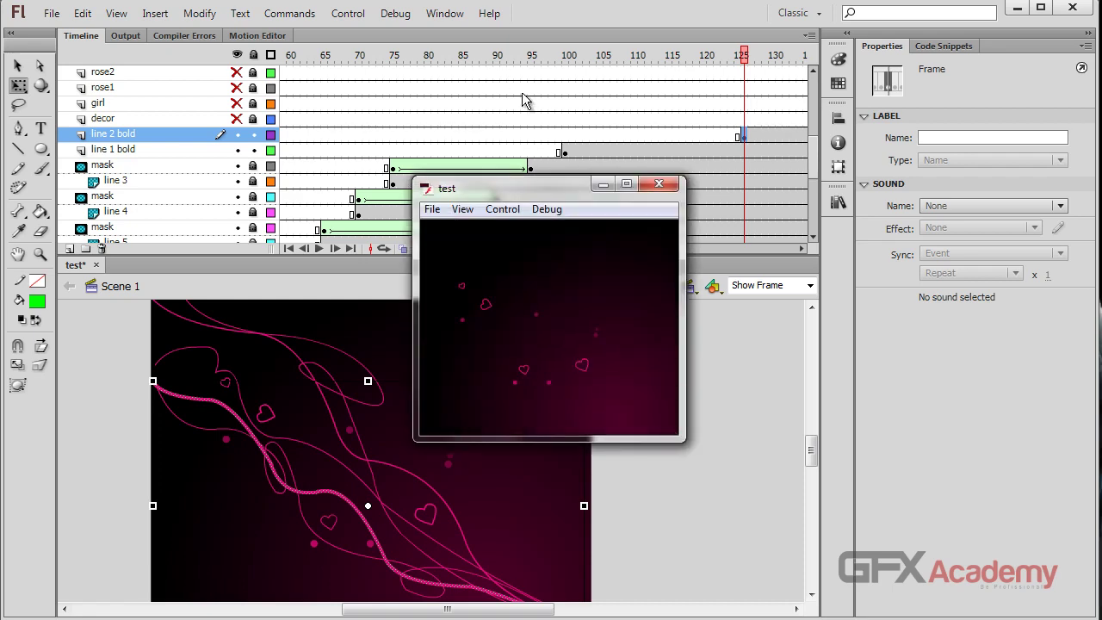
left_click(659, 184)
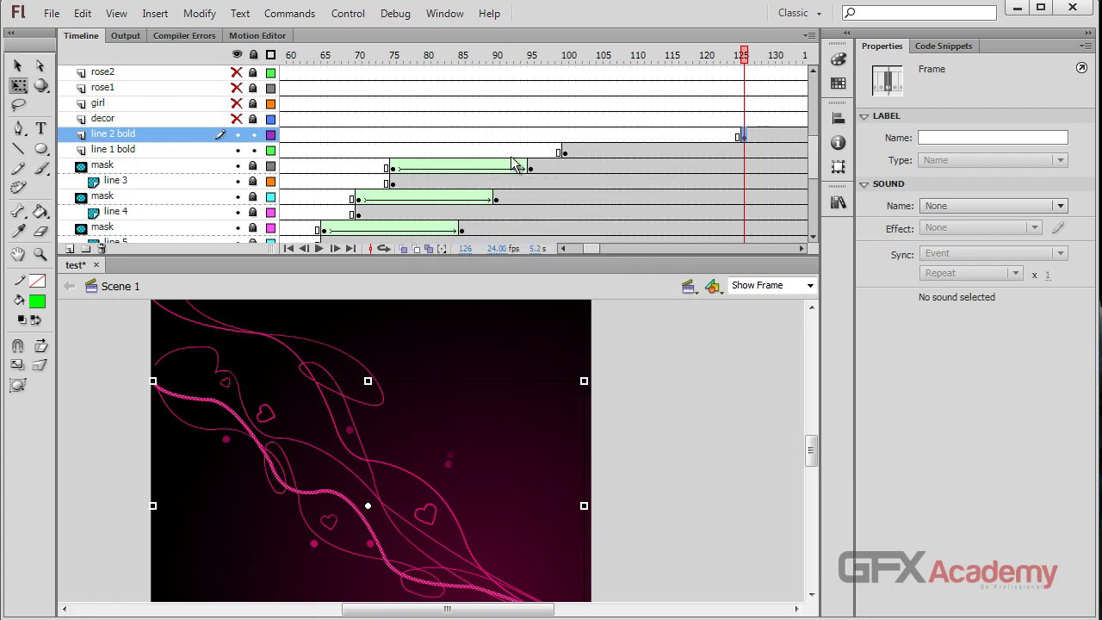
key("ctrl+s")
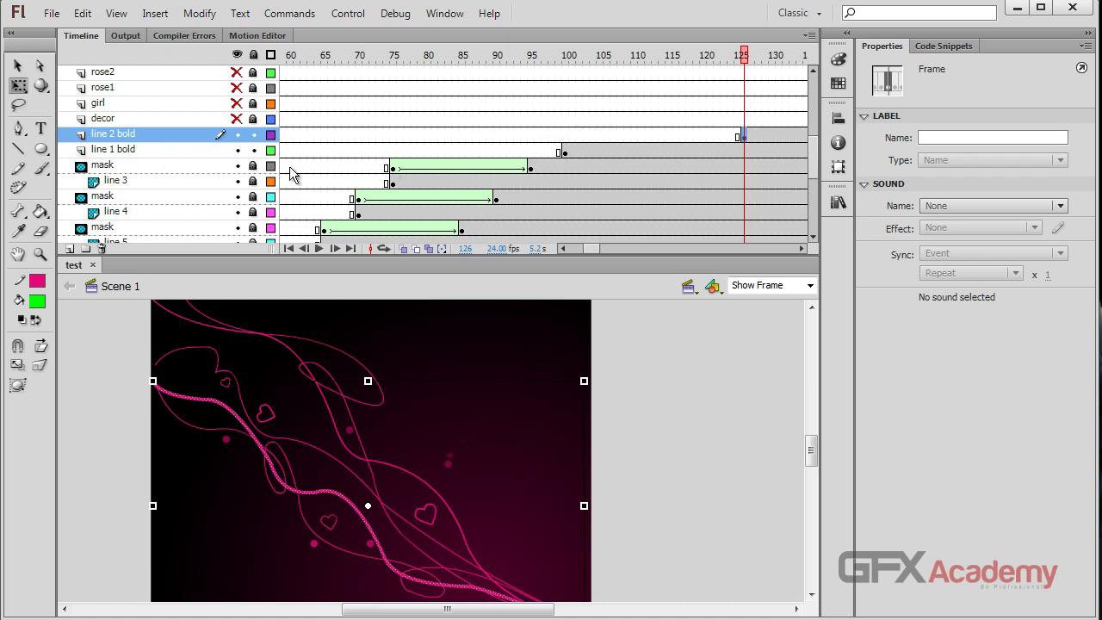
- Copy the line 3 mask's shape tween frames from frame 75 to frame 95
left_click_drag(389, 168, 530, 165)
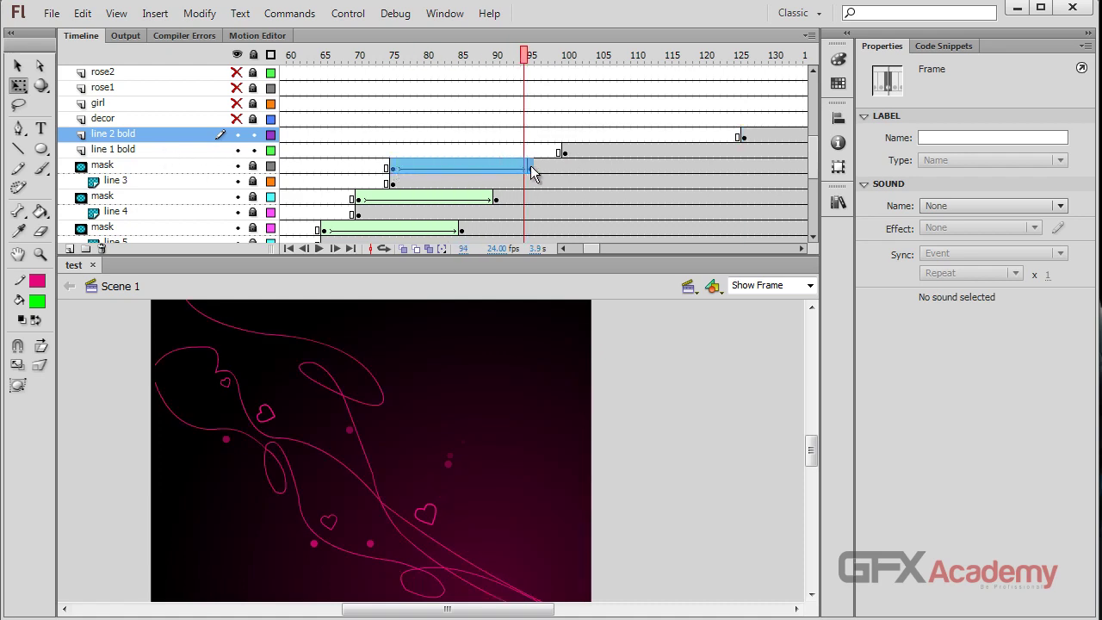
right_click(514, 175)
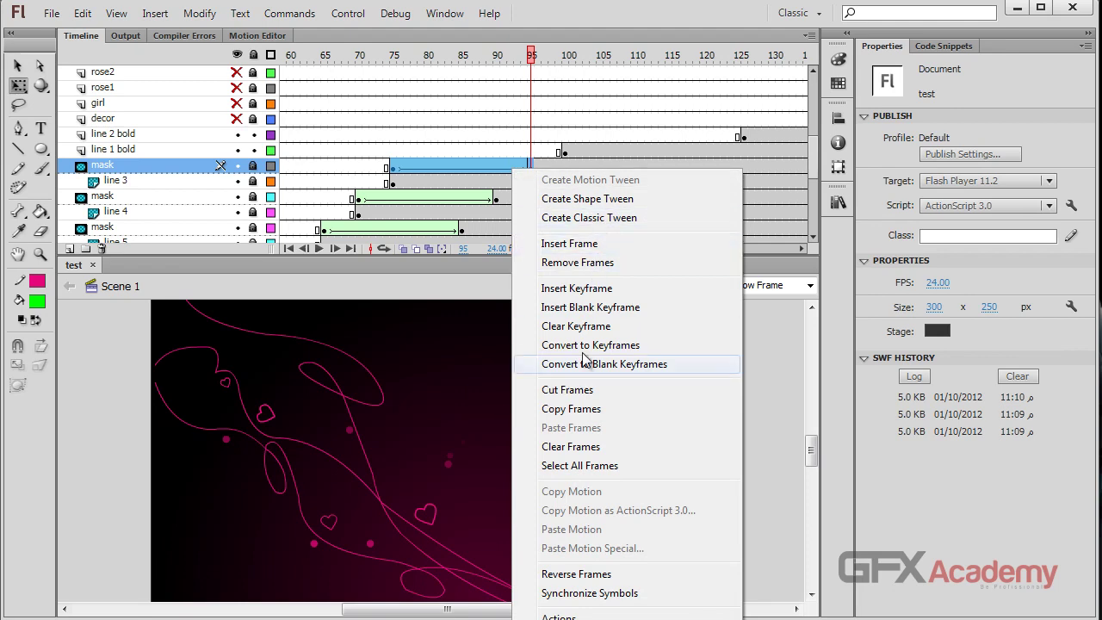
left_click(583, 415)
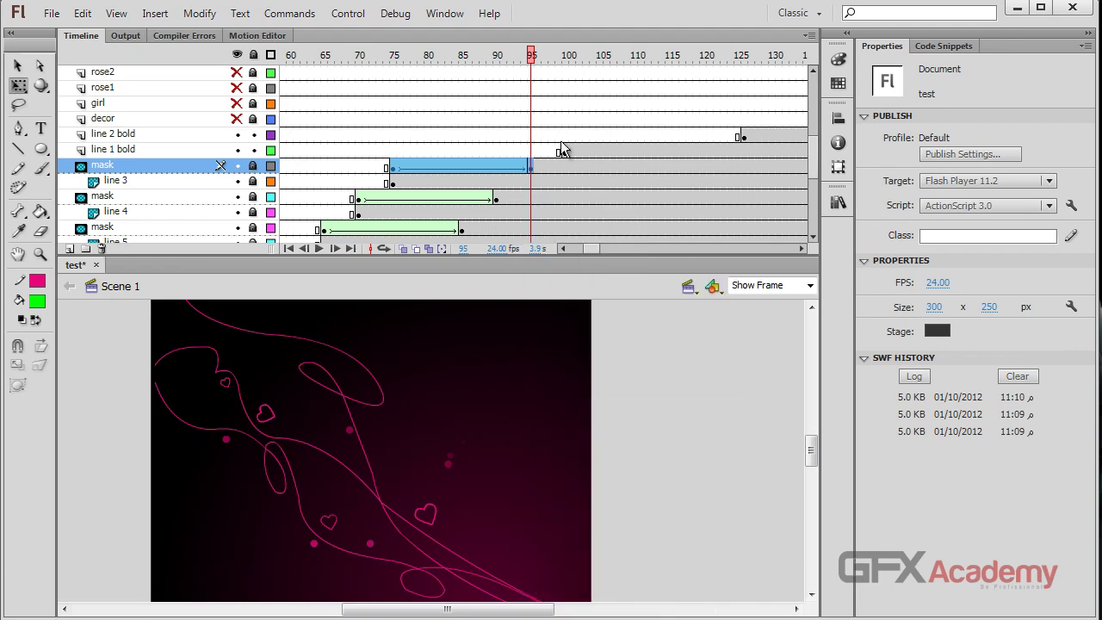
- Add a new layer above line 1 bold and name it mask
left_click(131, 150)
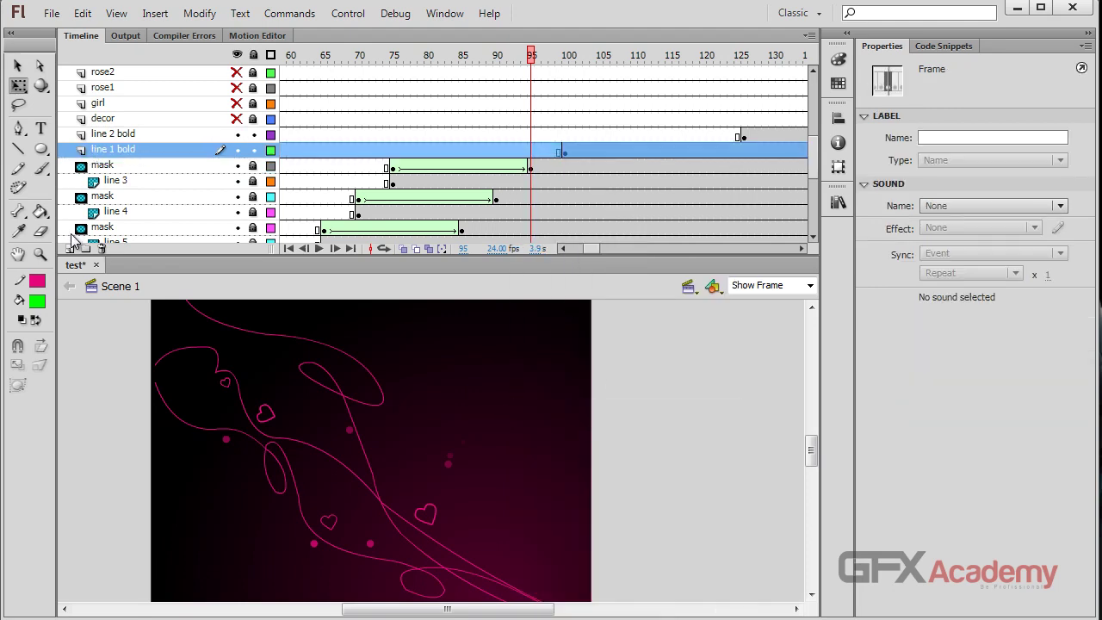
left_click(70, 248)
double_click(103, 150)
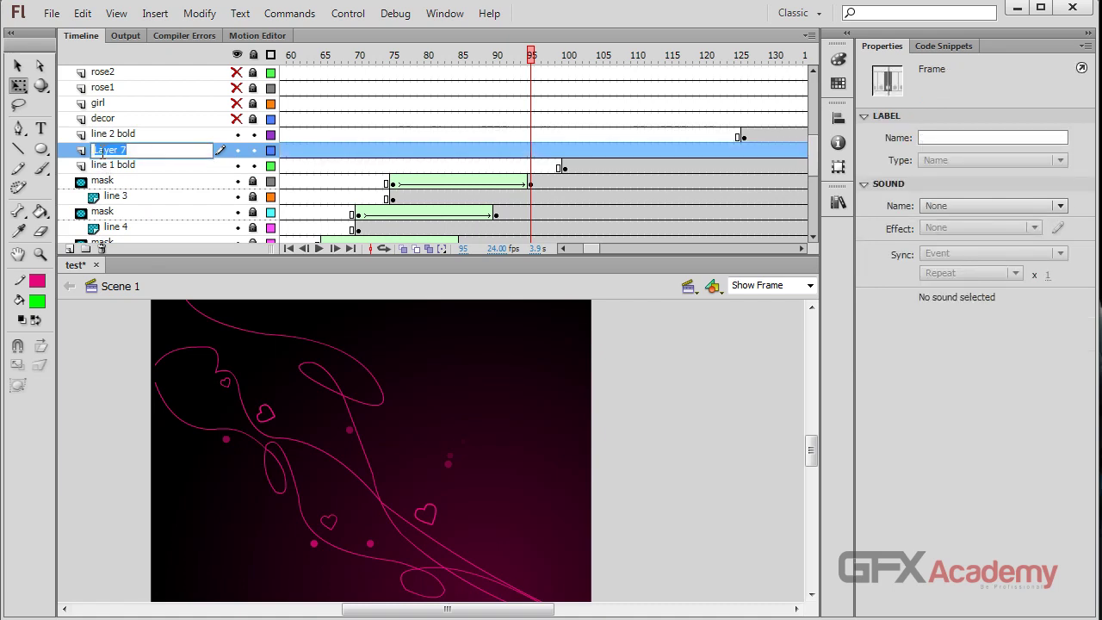
type("mask")
key("Return")
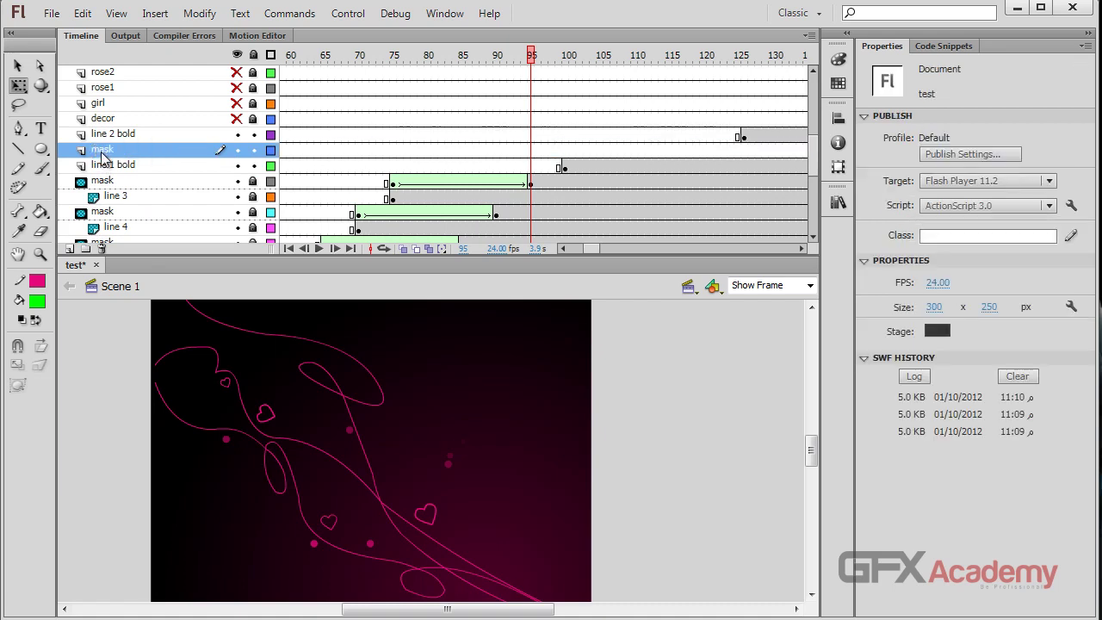
- Add a new layer above line 2 bold and name it mask
left_click(114, 135)
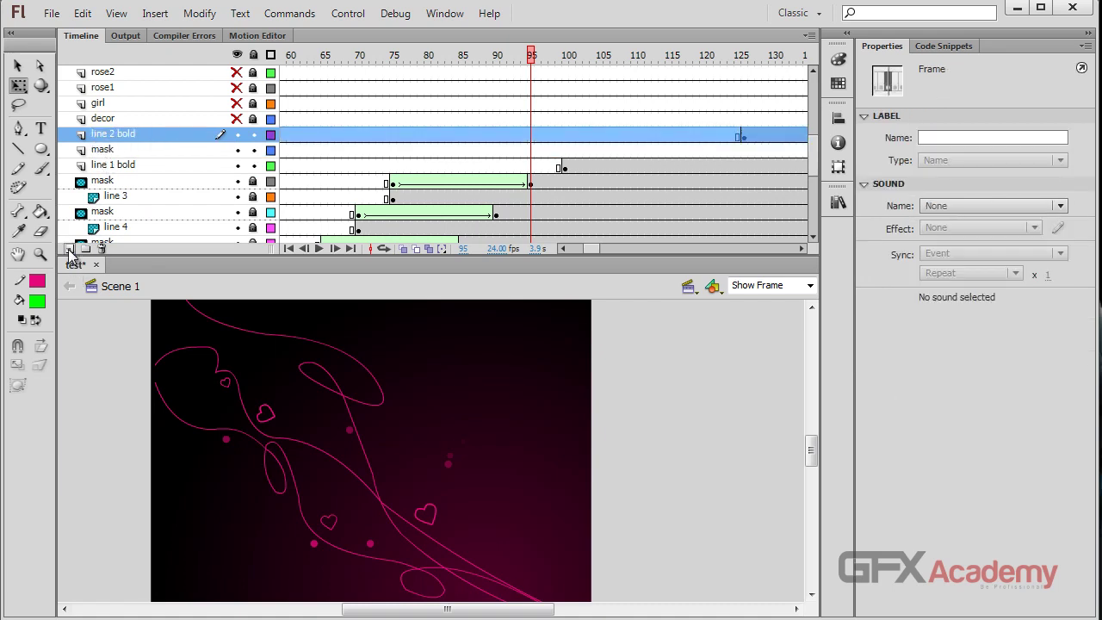
left_click(70, 248)
double_click(111, 135)
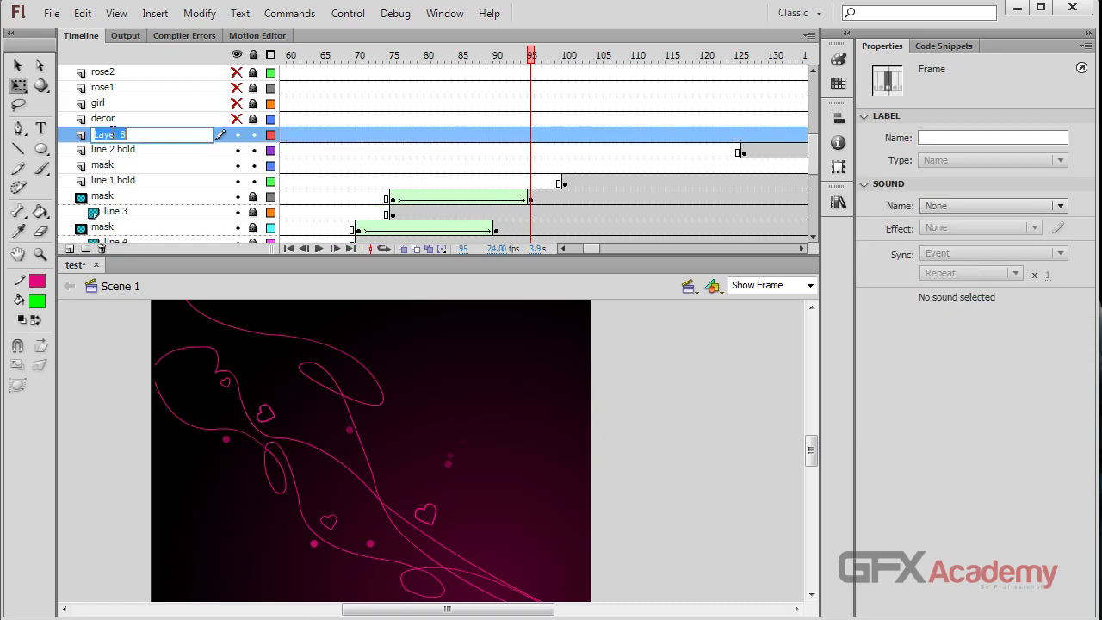
type("mask")
key("Return")
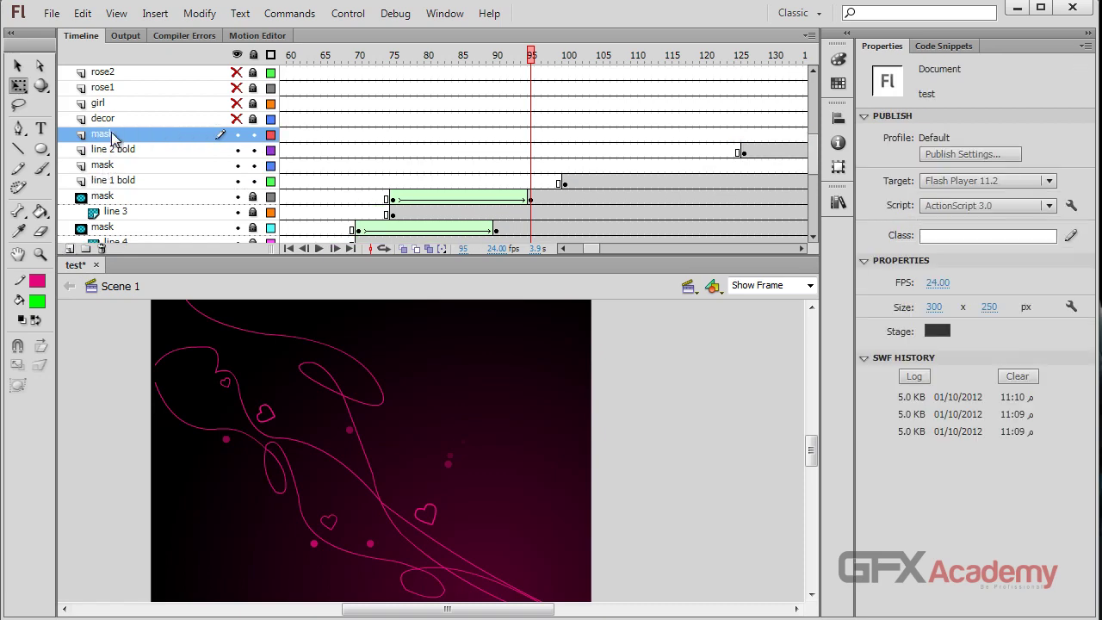
- Paste the copied shape tween frames at frame 100 of the mask layer above line 1 bold
left_click(567, 167)
right_click(567, 169)
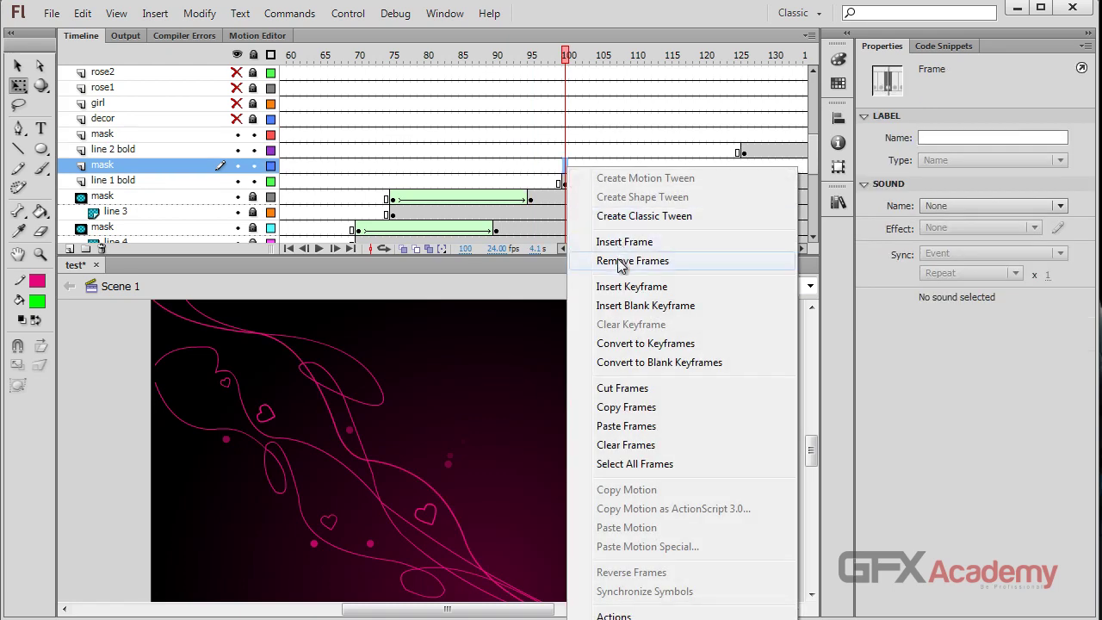
left_click(632, 428)
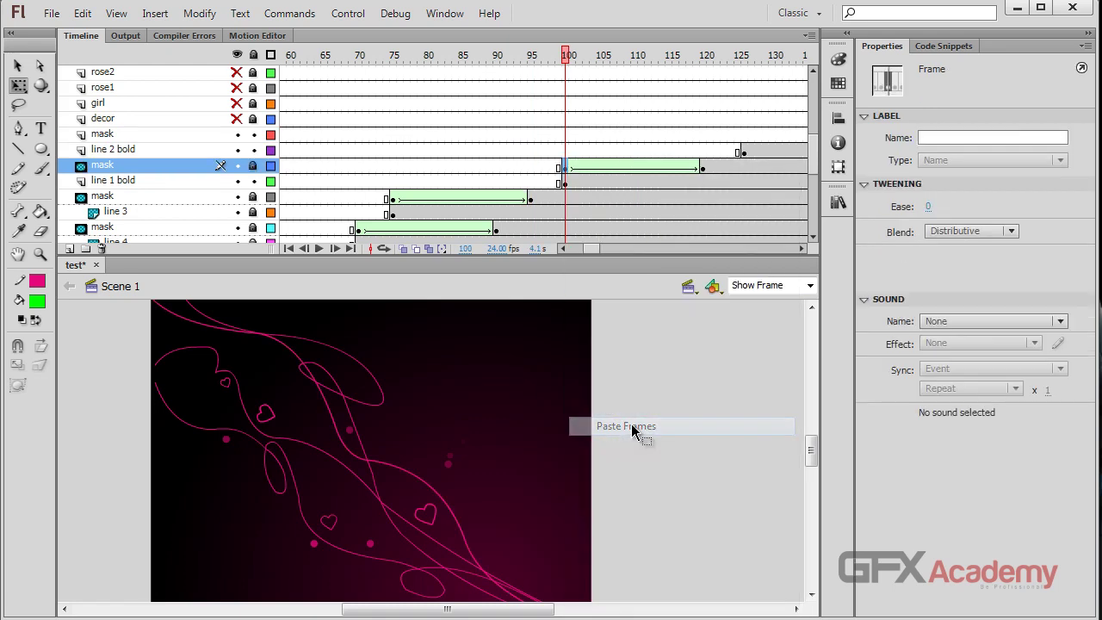
- Nest line 1 bold under its mask layer, lock it, and scrub the timeline to preview the masked reveal
left_click(101, 182)
left_click_drag(101, 183, 103, 181)
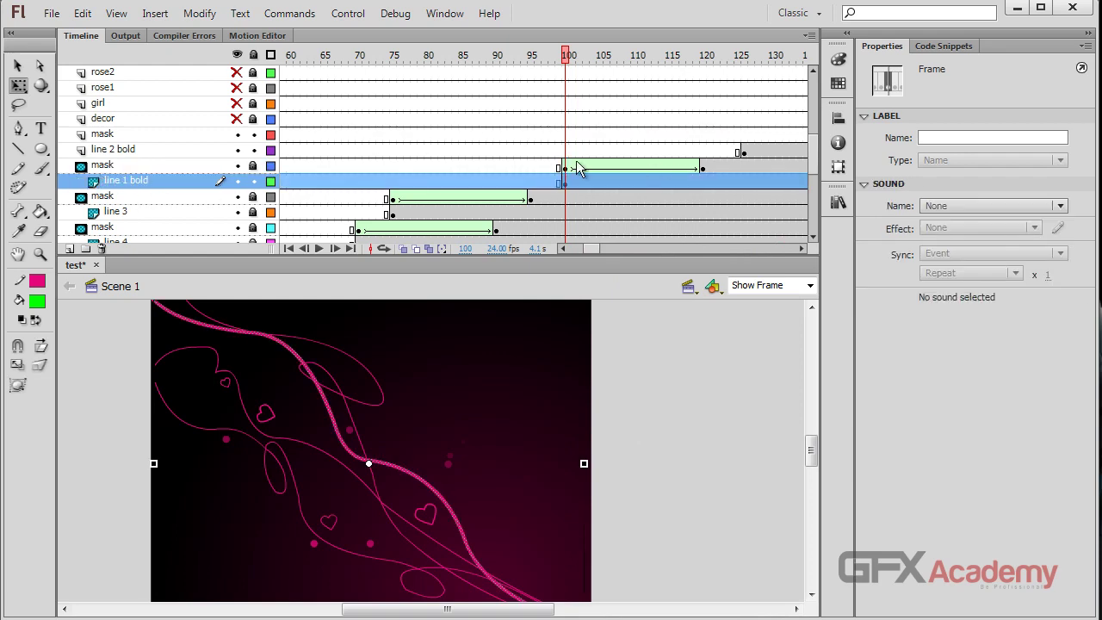
left_click(570, 61)
left_click_drag(571, 60, 695, 60)
left_click(252, 181)
left_click(553, 58)
left_click_drag(594, 246, 601, 253)
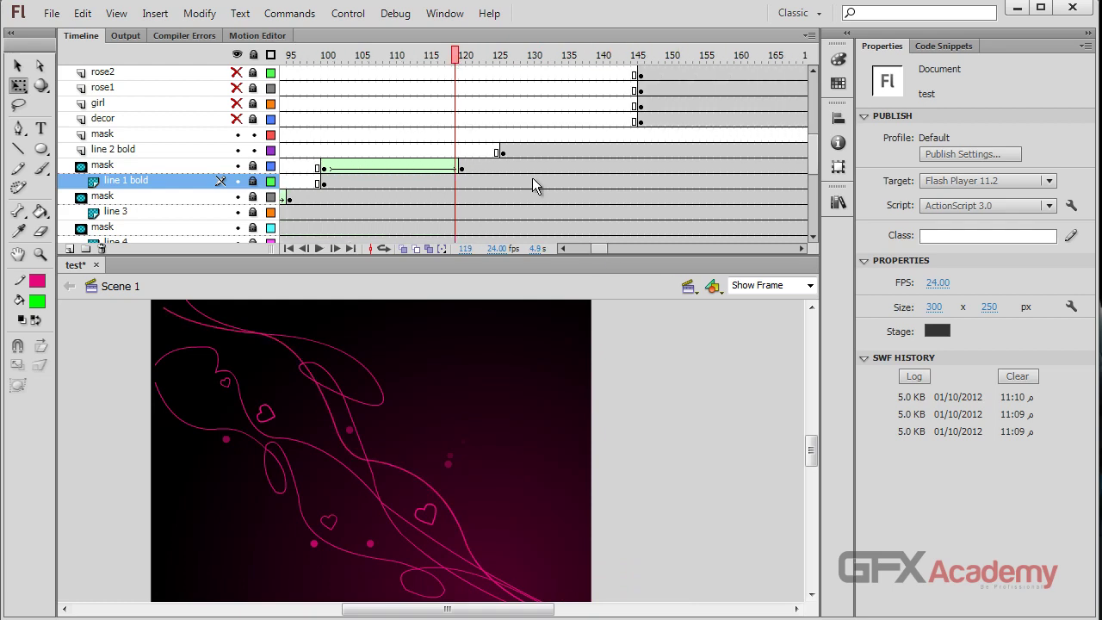
- Paste the copied shape tween frames at frame 126 of the mask layer above line 2 bold
left_click(503, 136)
right_click(503, 135)
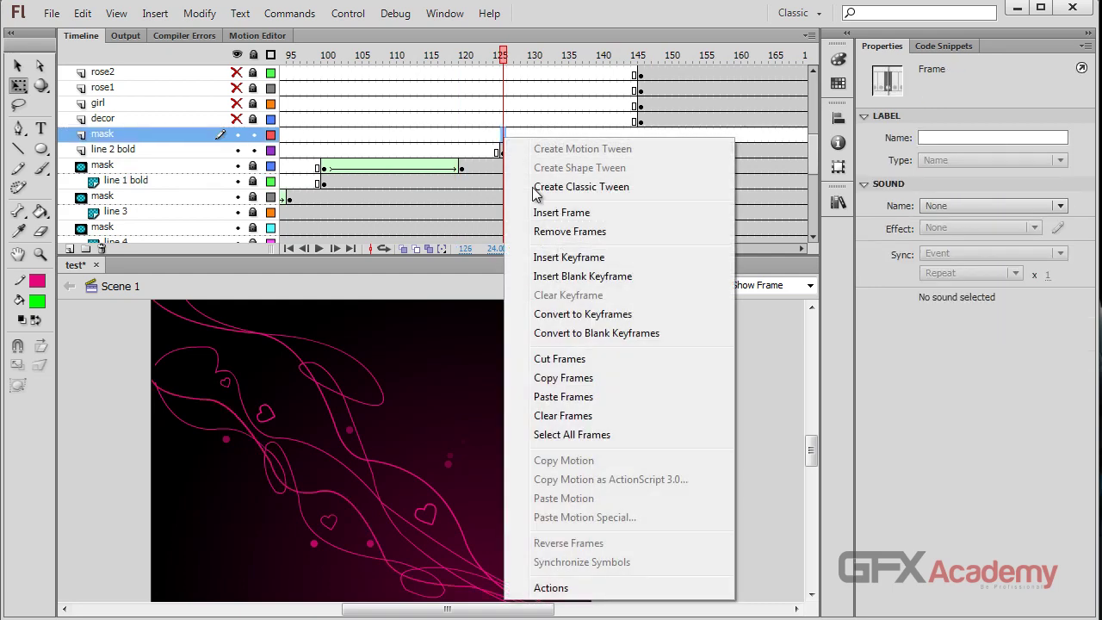
left_click(563, 396)
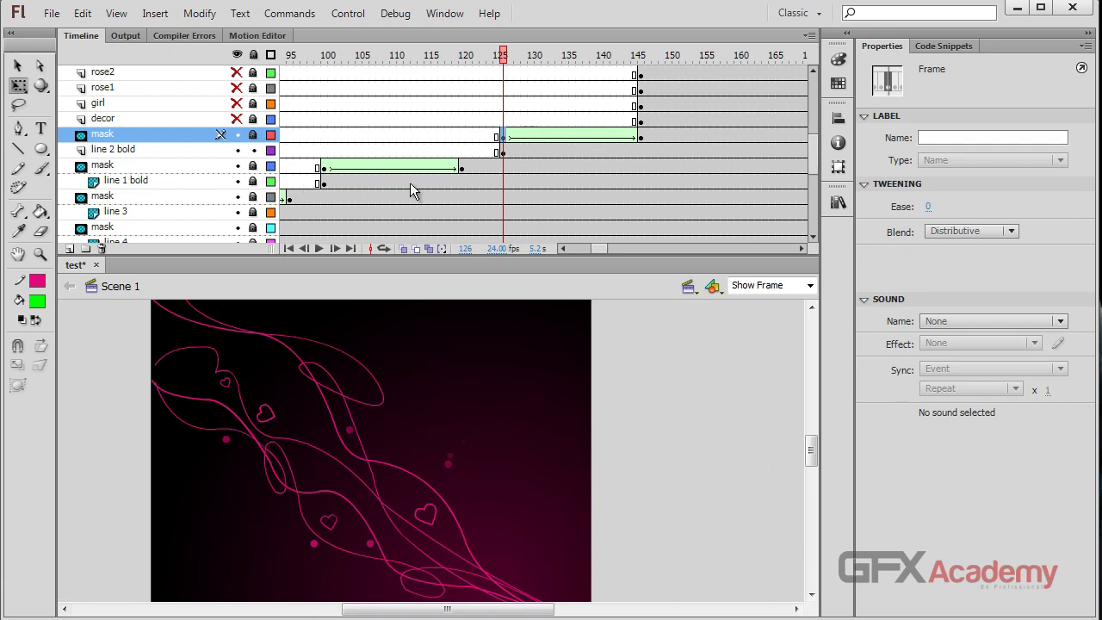
left_click(366, 166)
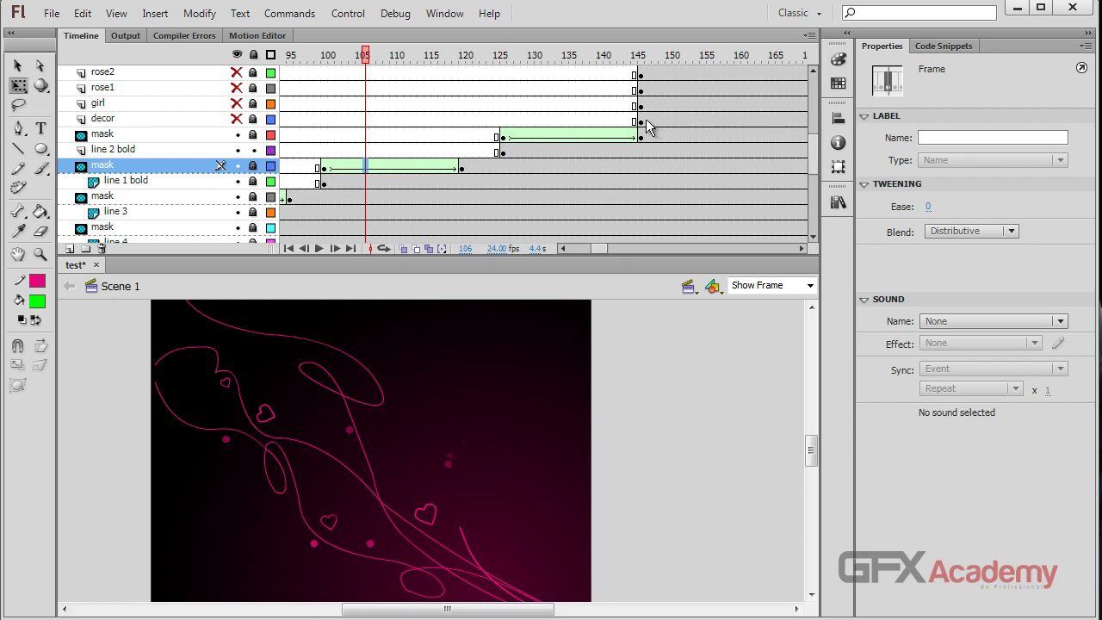
- Move the starting keyframes of the decor, girl and all rose layers to frame 168
left_click(642, 122)
left_click_drag(642, 129, 792, 82)
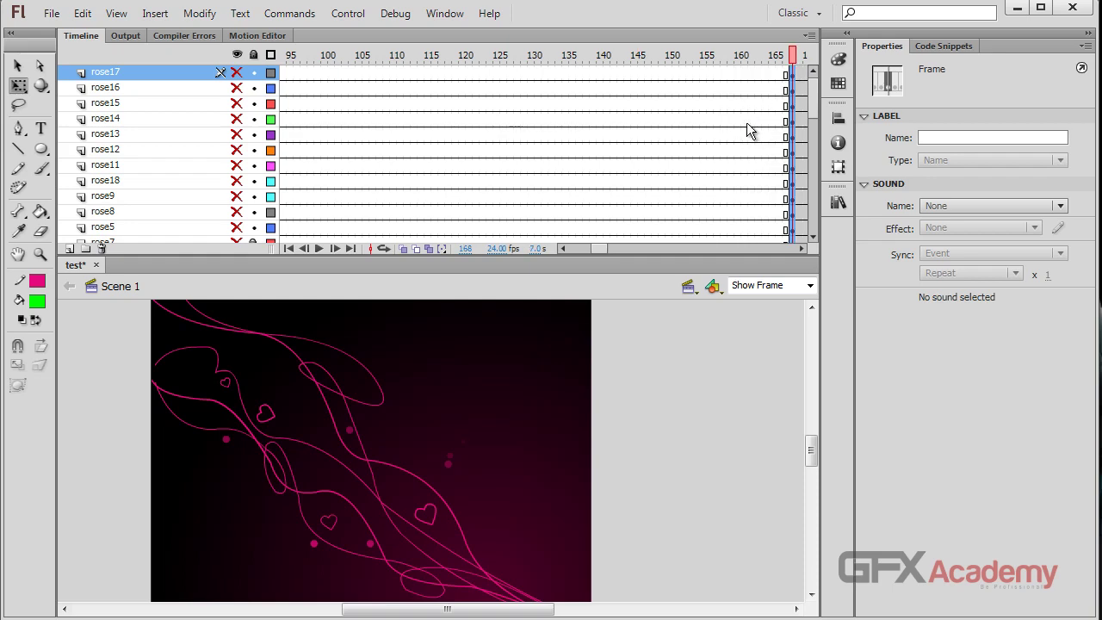
left_click(648, 146)
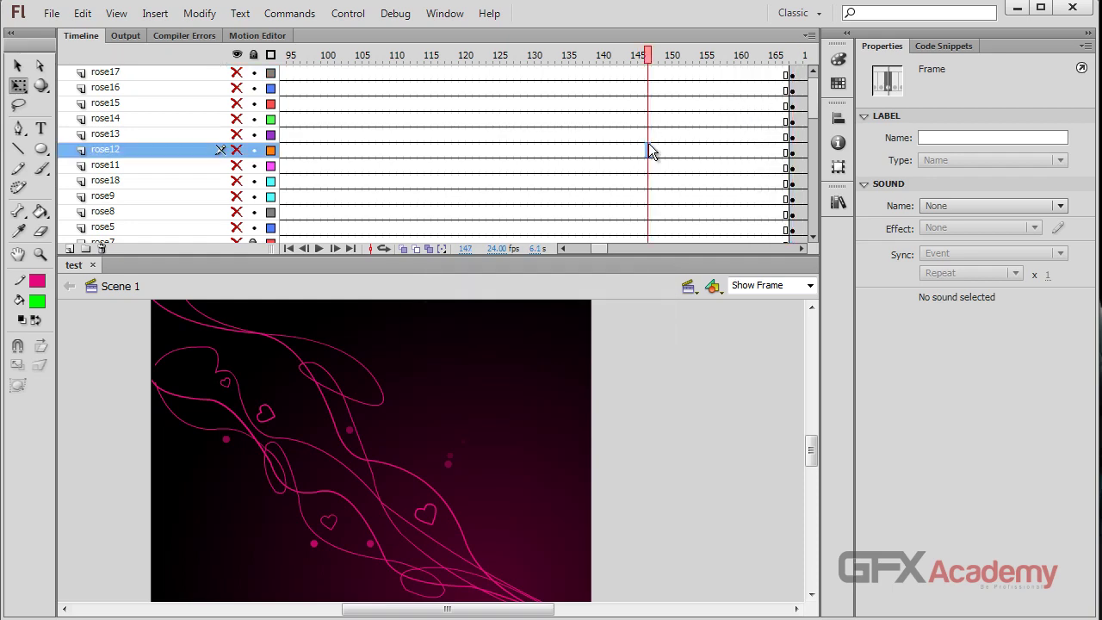
scroll(642, 153, "down", 8)
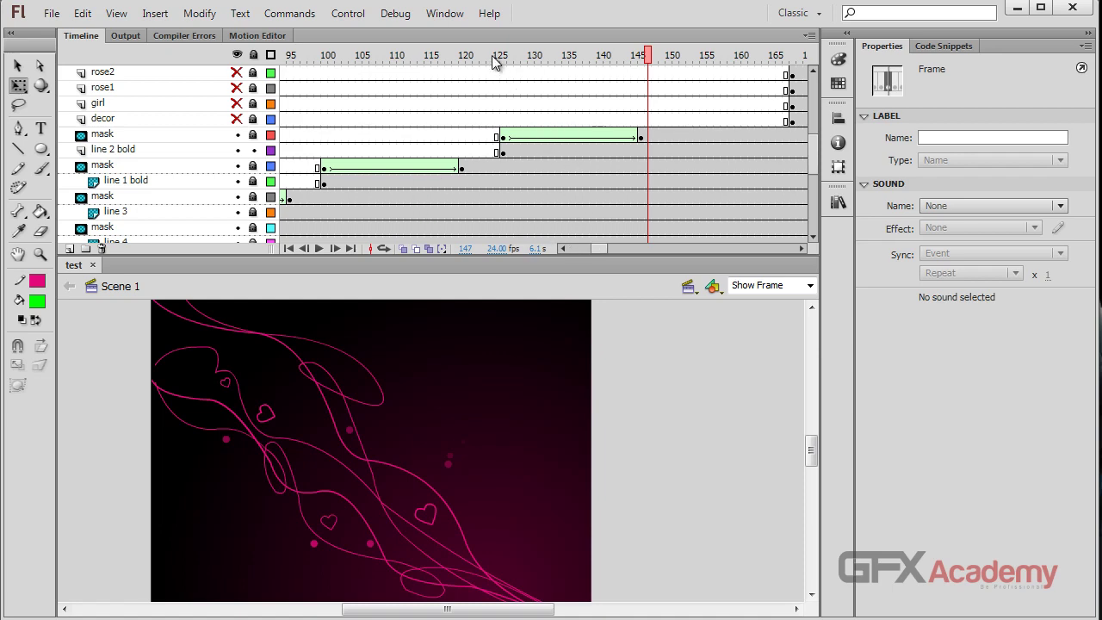
- Test the movie to check the bold line reveals, and close the preview
mouse_move(499, 57)
left_mouse_down()
mouse_move(462, 57)
mouse_move(517, 57)
left_mouse_up()
key("ctrl+Return")
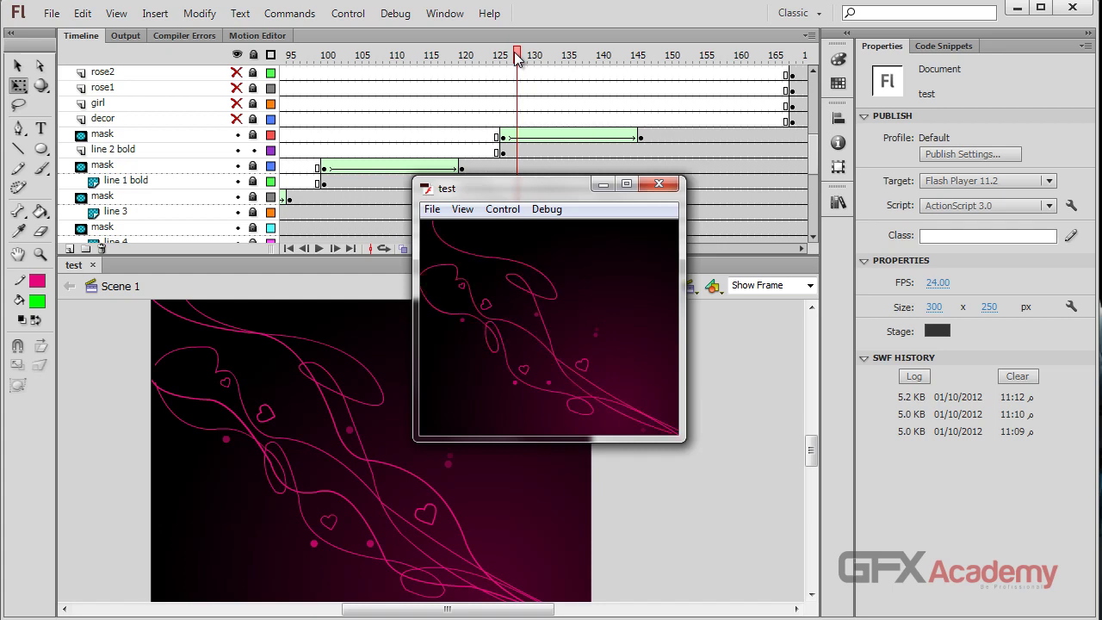
left_click(659, 185)
- Nest the line 2 bold layer under the mask layer above it
left_click(127, 152)
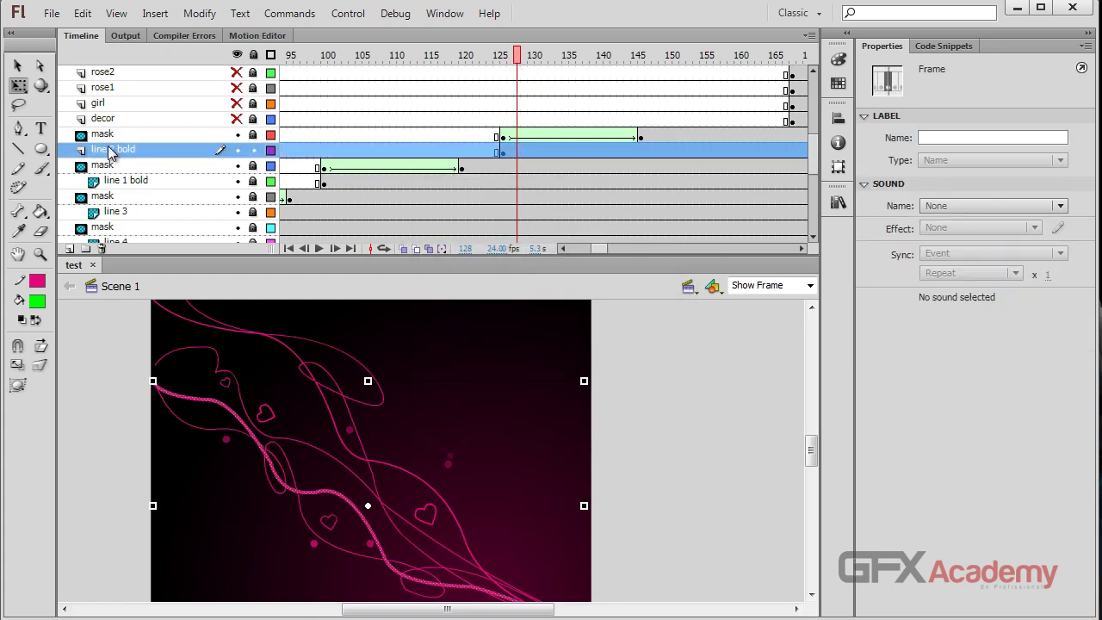
left_click_drag(84, 156, 102, 152)
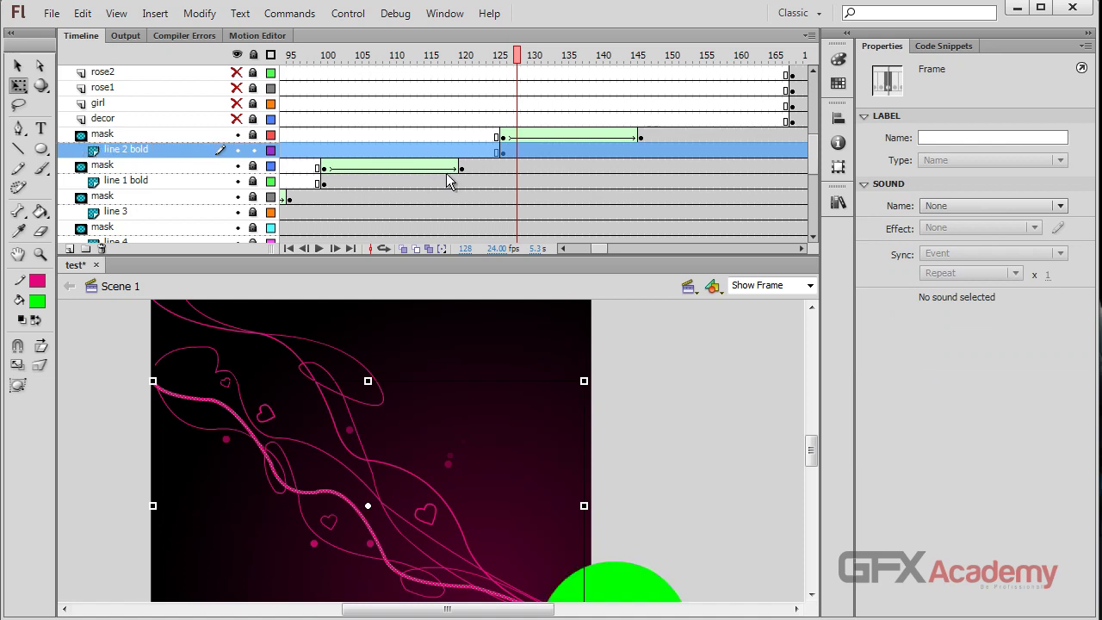
- Move the line 1 bold frames and its mask's shape tween together to start at frame 95
left_click_drag(598, 249, 594, 250)
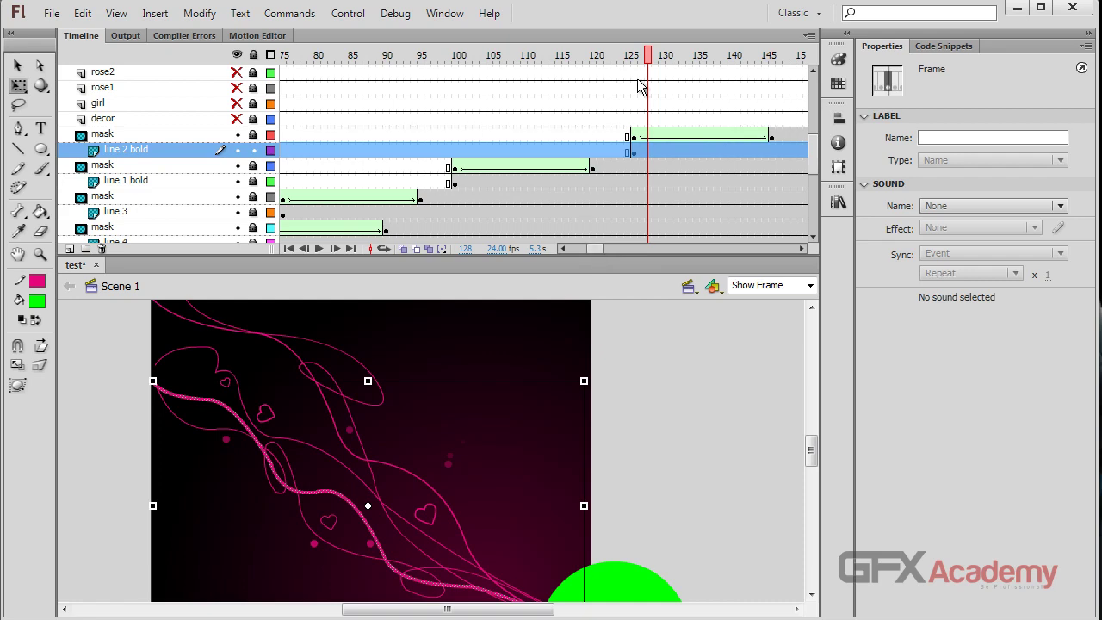
left_click(17, 67)
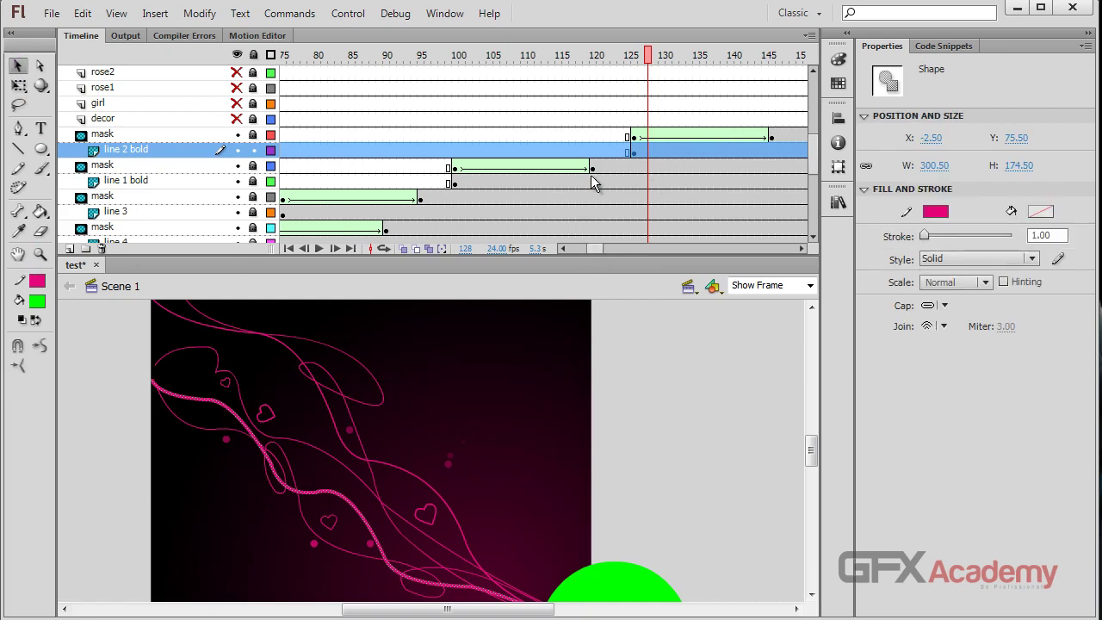
left_click(455, 170)
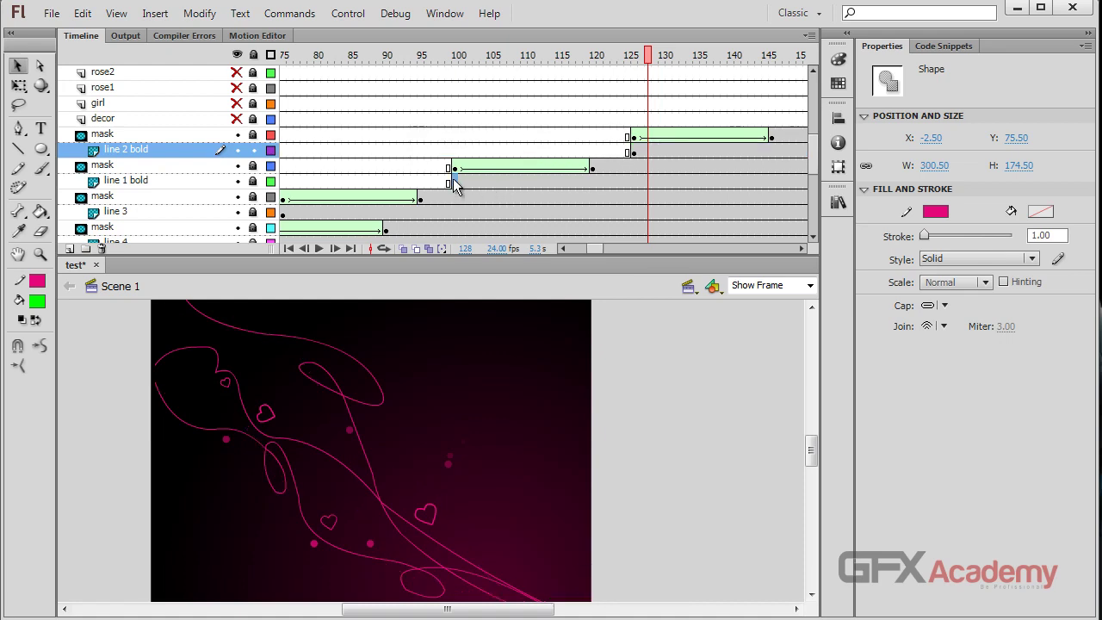
left_click_drag(454, 170, 421, 169)
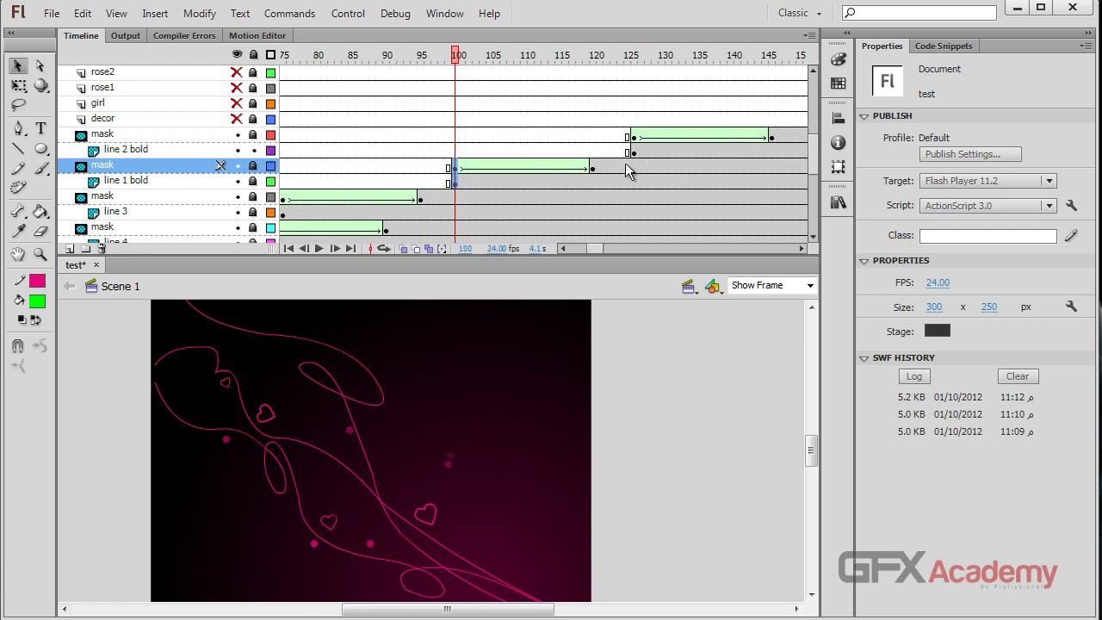
left_click(495, 182)
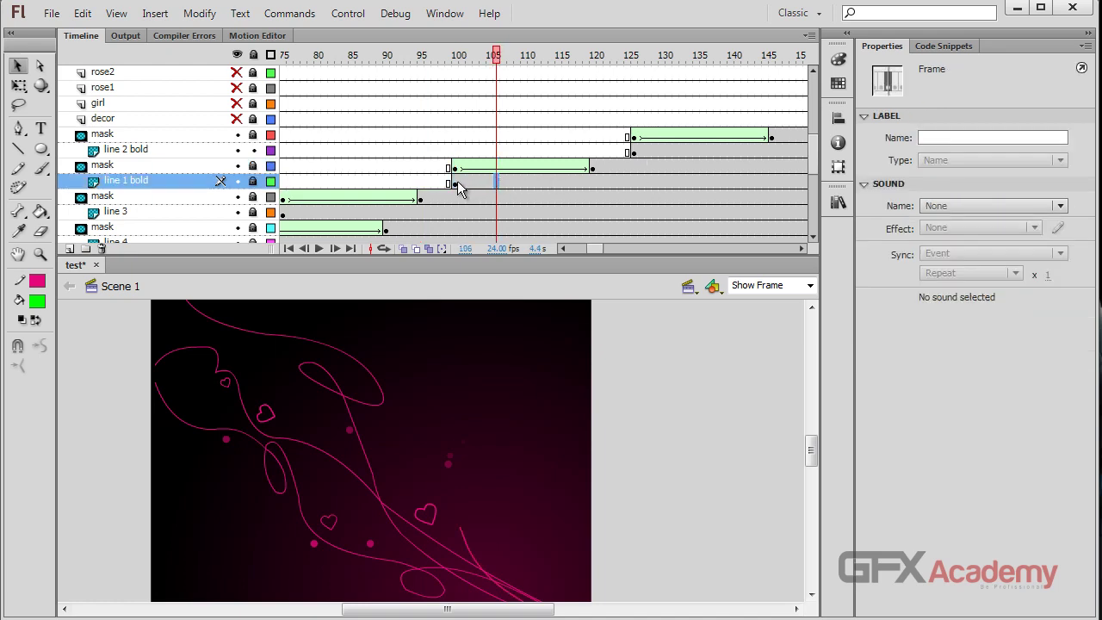
left_click_drag(452, 181, 592, 168)
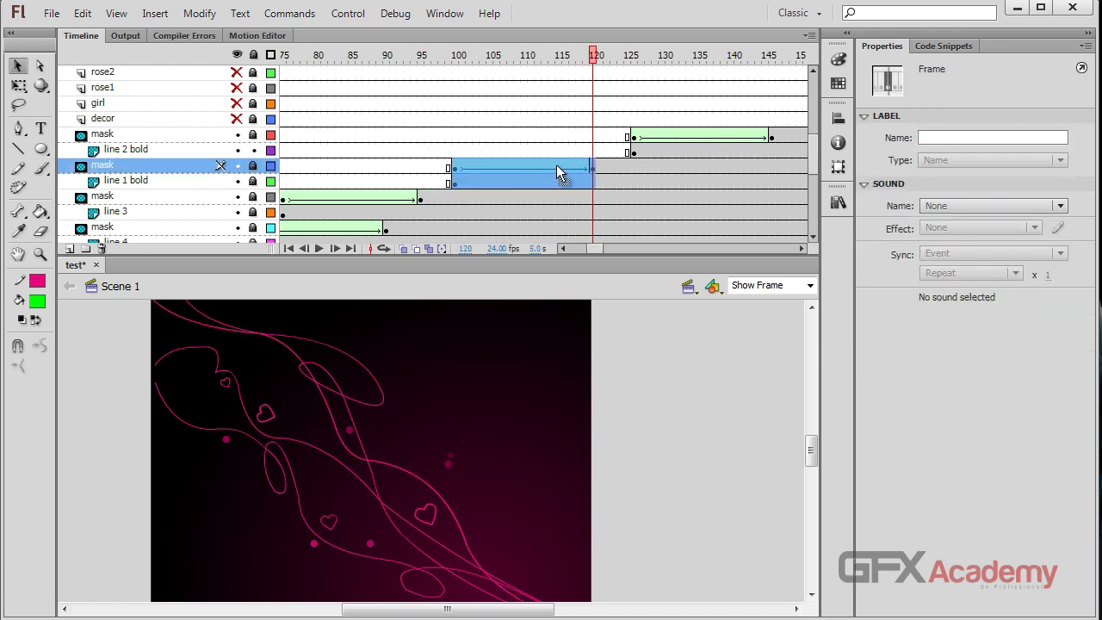
left_click_drag(501, 166, 470, 165)
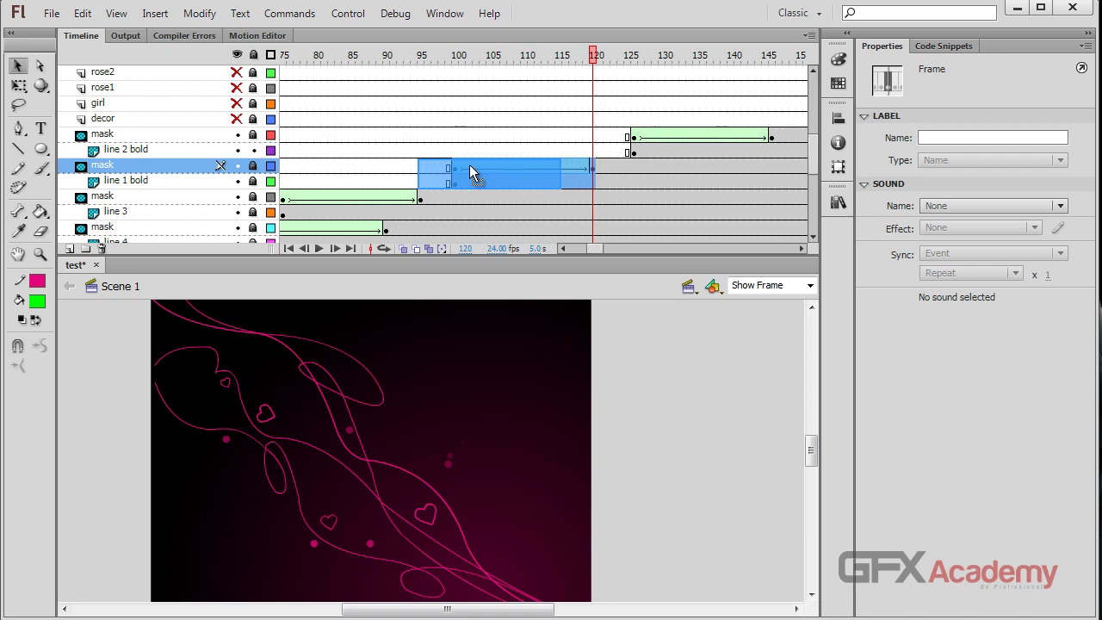
- Move the line 2 bold frames and its mask tween together to start at frame 115, and save the document
left_click_drag(636, 154, 769, 135)
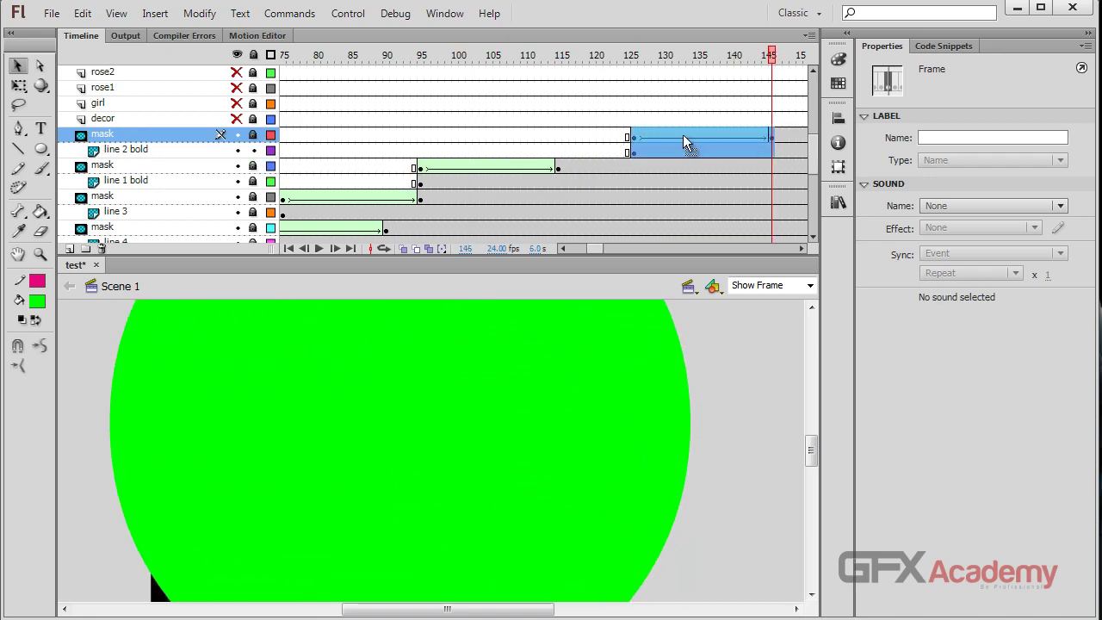
left_click_drag(682, 134, 606, 134)
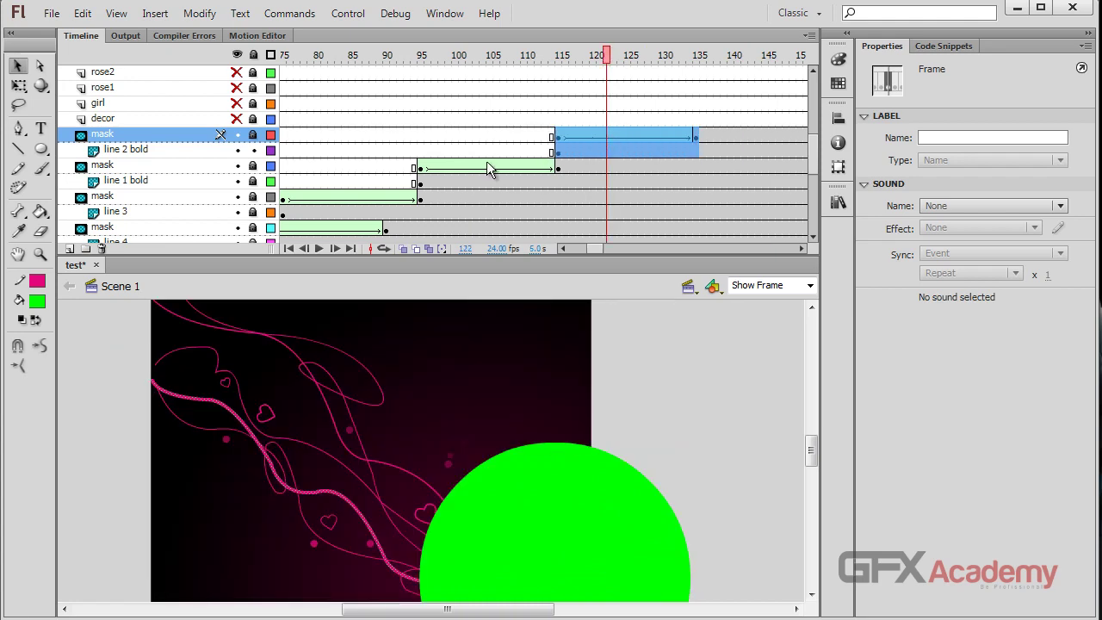
key("ctrl+s")
left_click_drag(526, 66, 563, 72)
- Apply ease-in to both bold line mask tweens, setting the line 2 bold mask's ease to -100, and test the movie
left_click(530, 167)
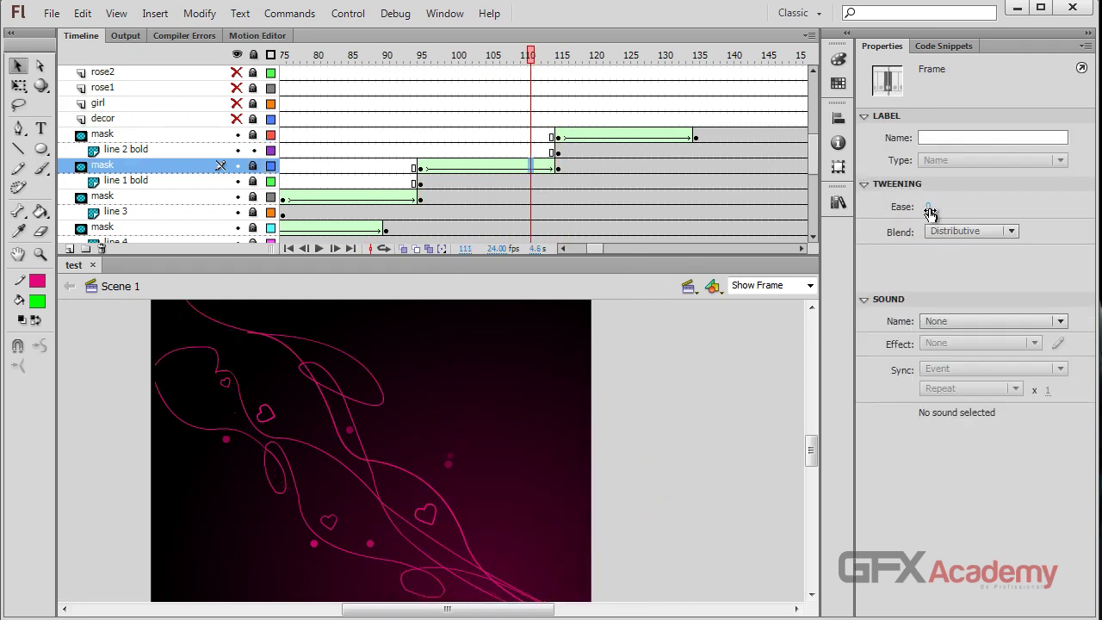
left_click_drag(930, 213, 630, 217)
left_click(656, 136)
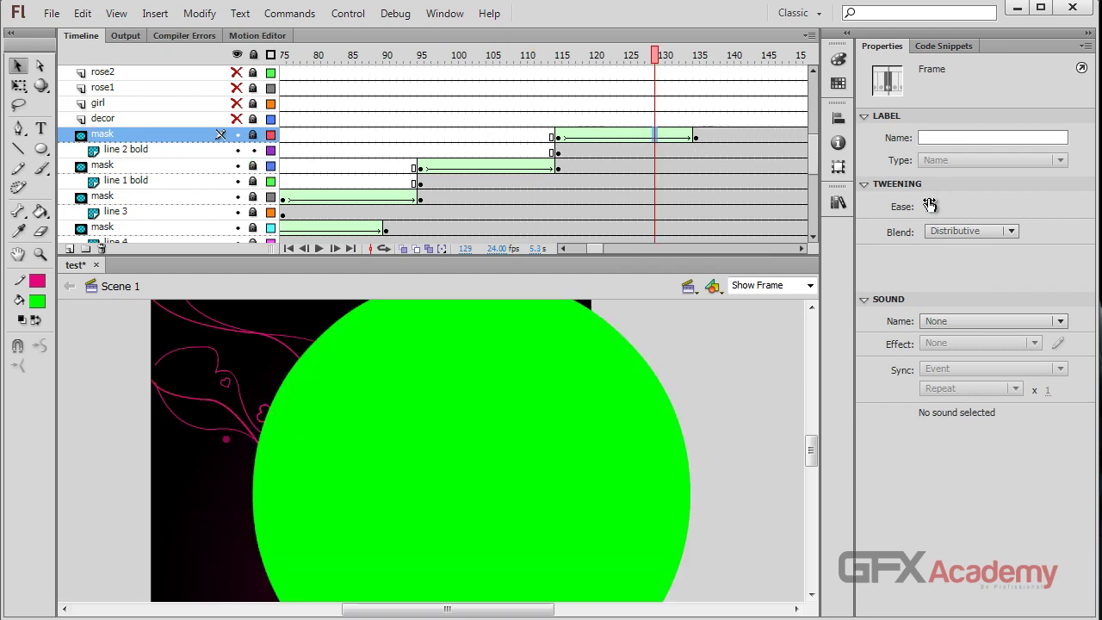
left_click_drag(930, 204, 507, 213)
type("-100")
key("ctrl+Return")
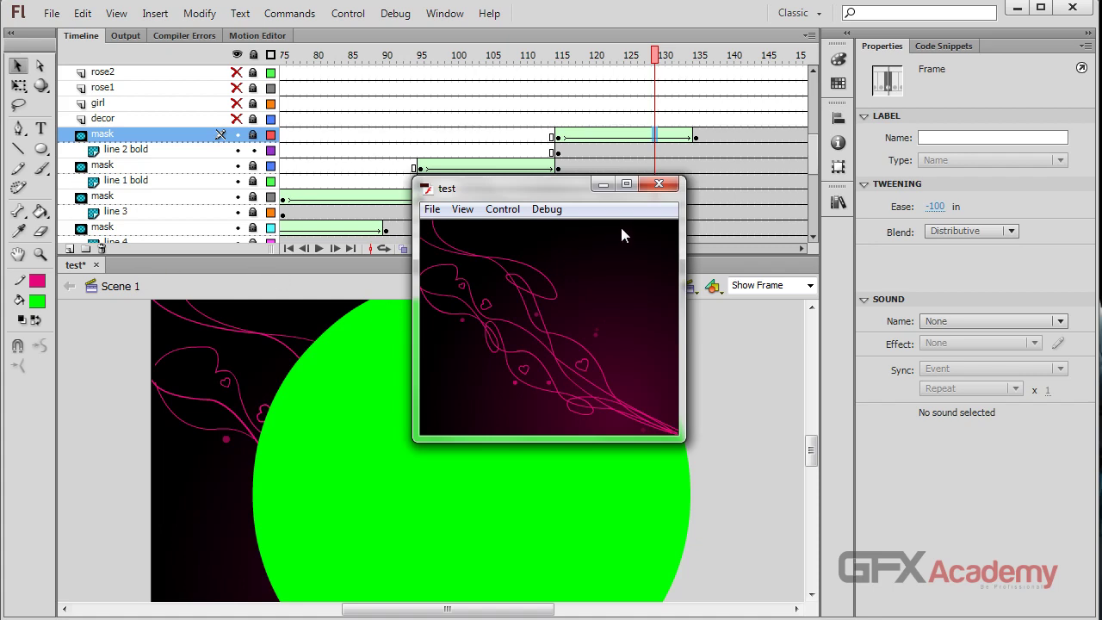
left_click(656, 183)
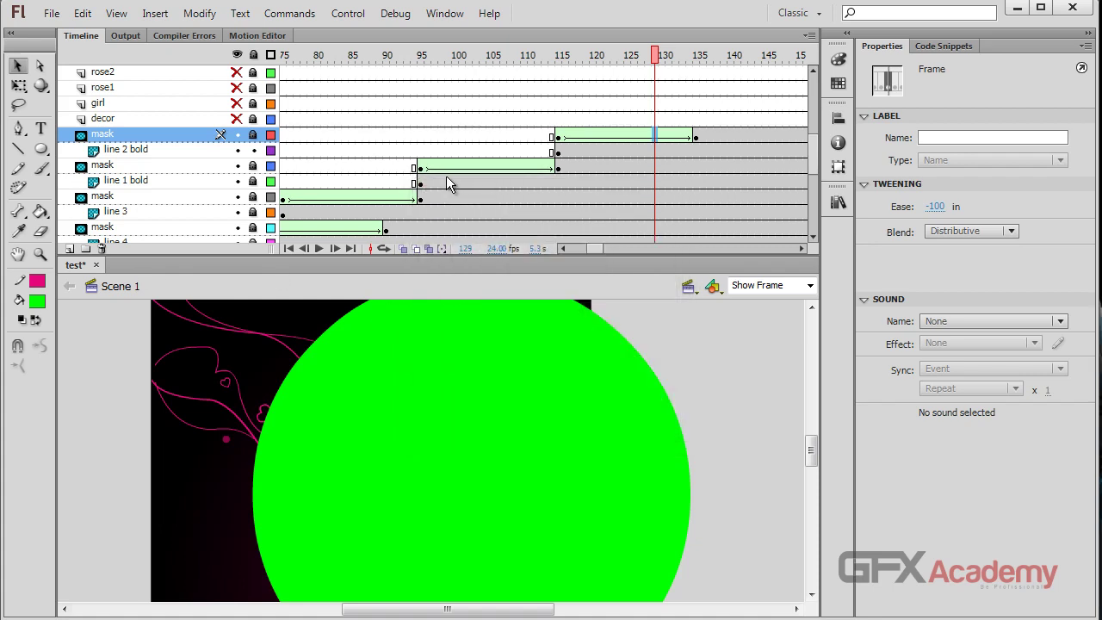
- Shorten the mask tweens so the line 1 bold mask ends at frame 106 and the line 2 bold mask at frame 126
left_click(557, 168)
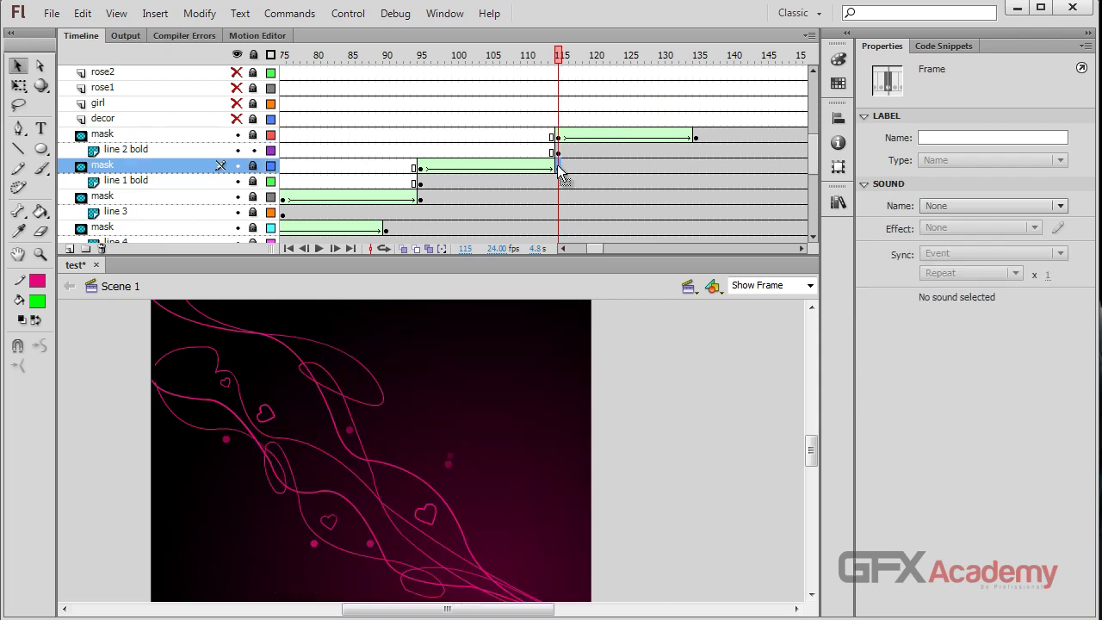
left_click_drag(558, 167, 495, 168)
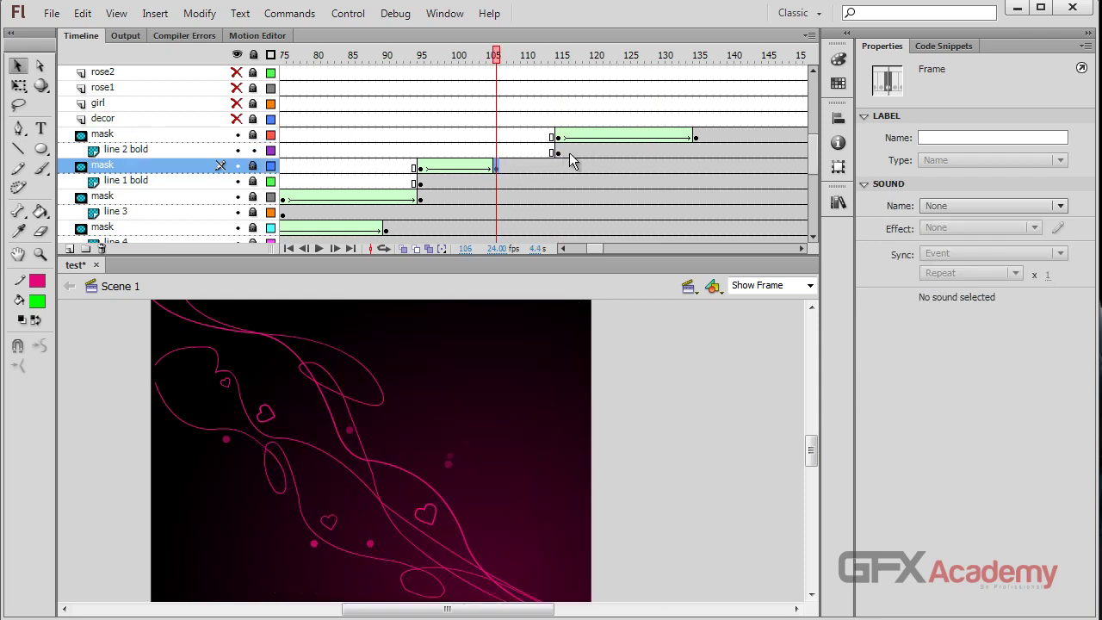
left_click(695, 136)
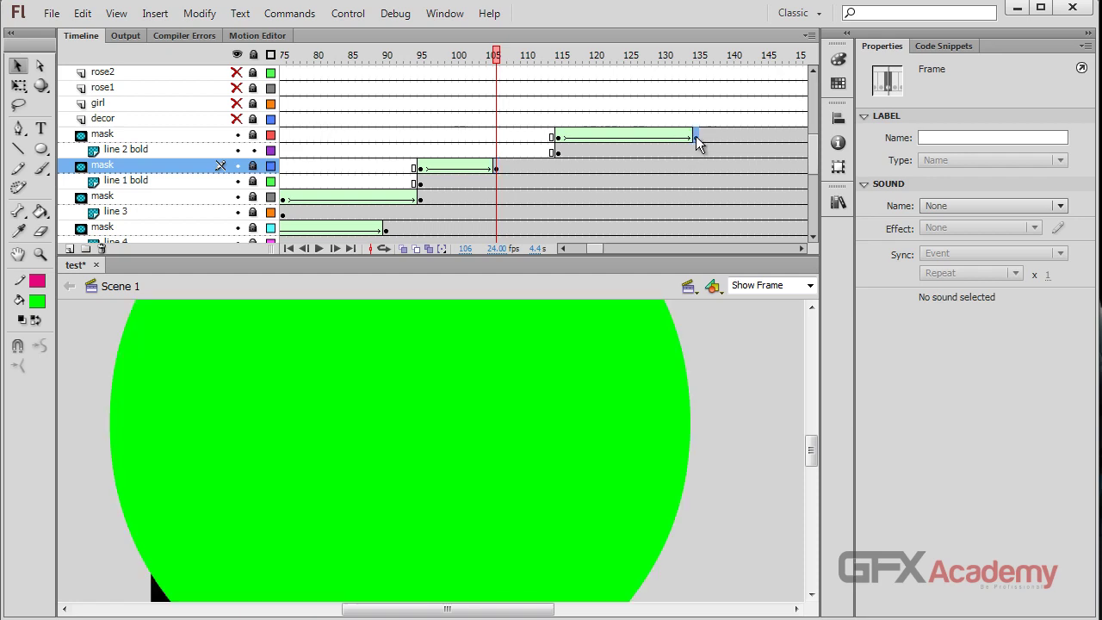
left_click_drag(634, 136, 634, 138)
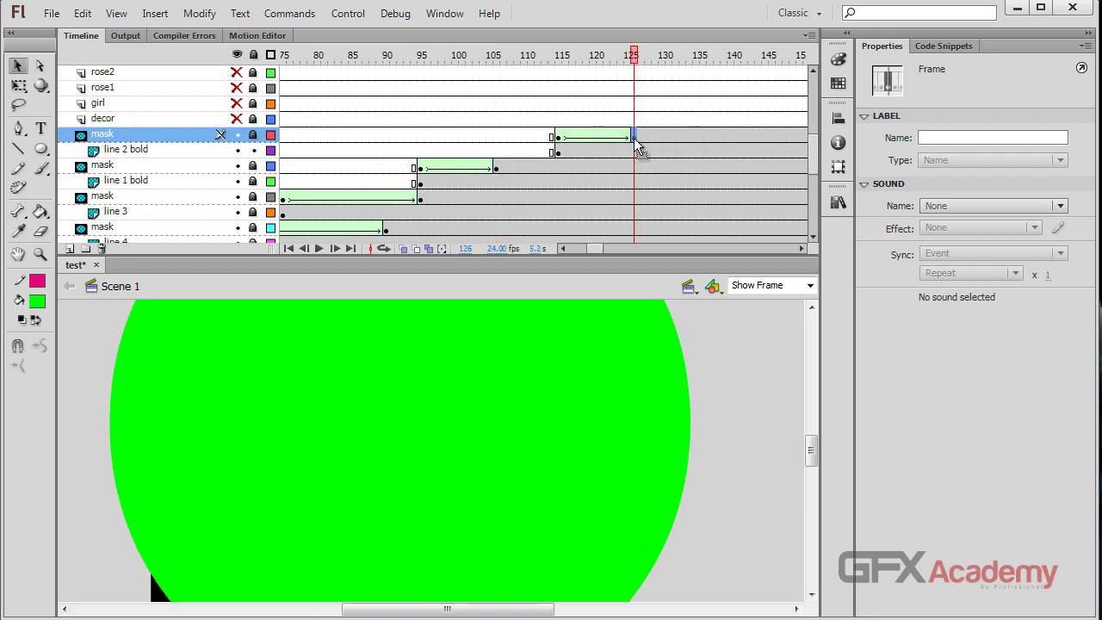
- Move the line 2 bold frames and its mask tween together to start at frame 106, and test the movie
left_click_drag(560, 153, 542, 140)
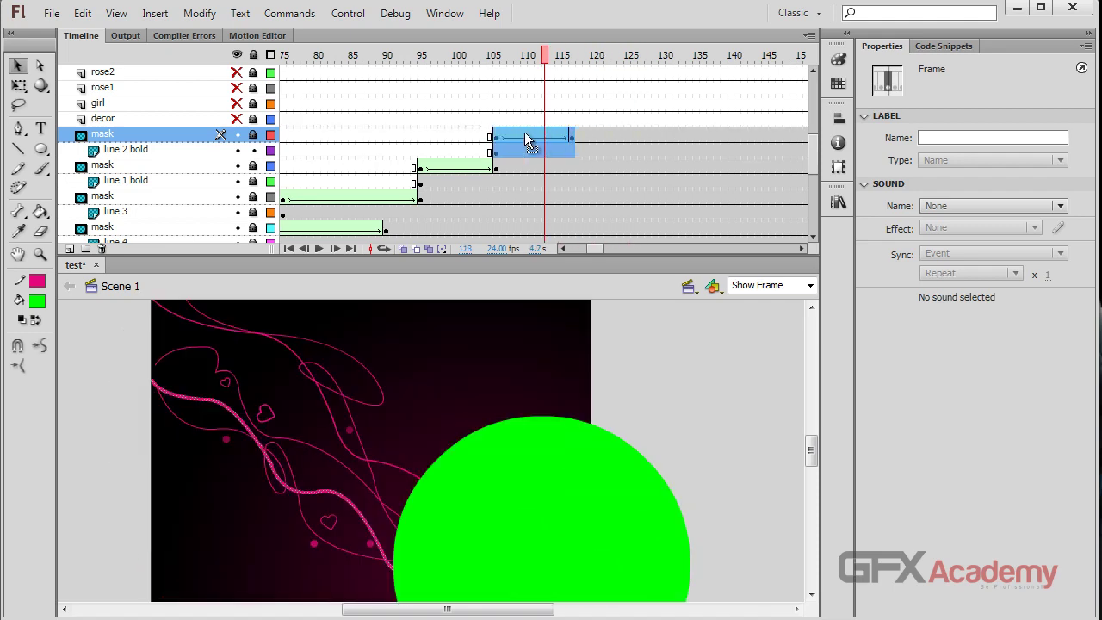
key("ctrl+Return")
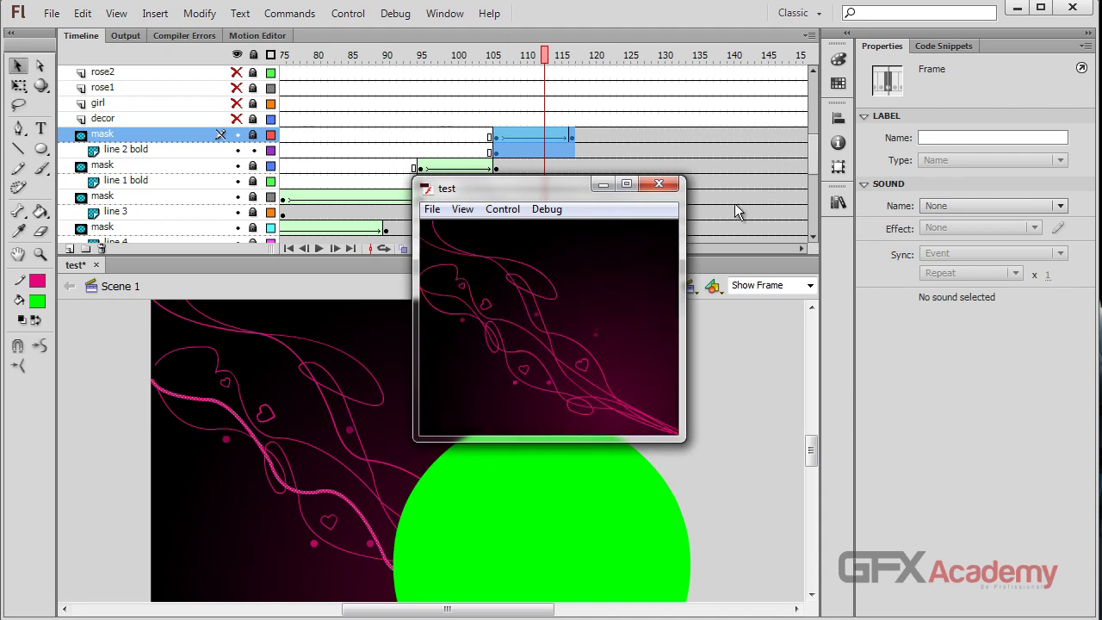
- Extend the line 1 bold mask tween to end at frame 111 and the line 2 bold mask tween at frame 121
left_click(659, 183)
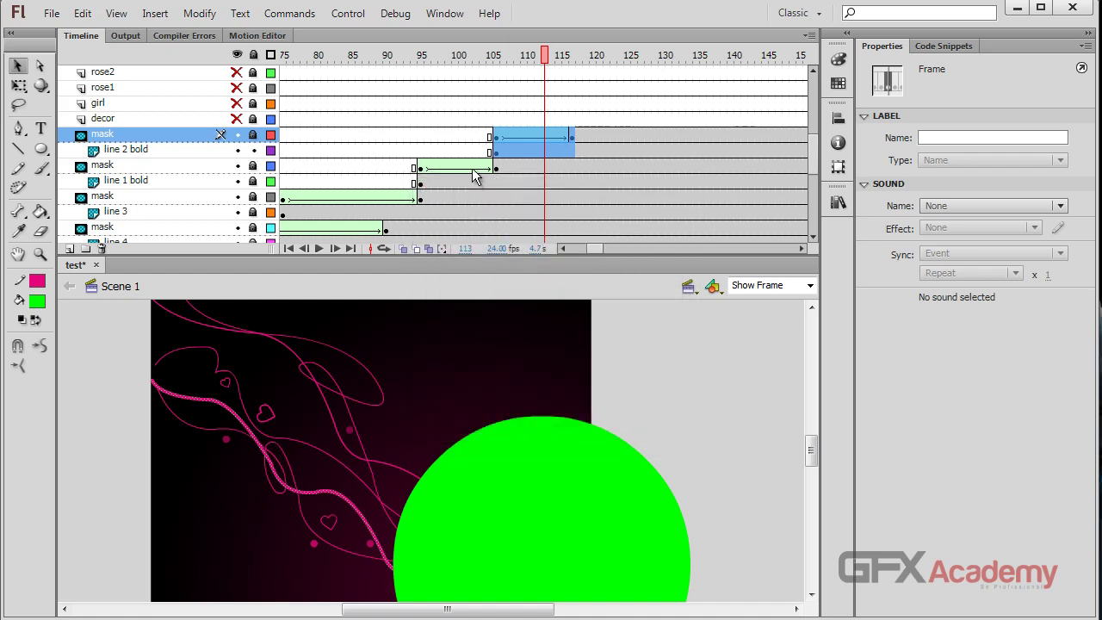
left_click(493, 168)
left_click(503, 168)
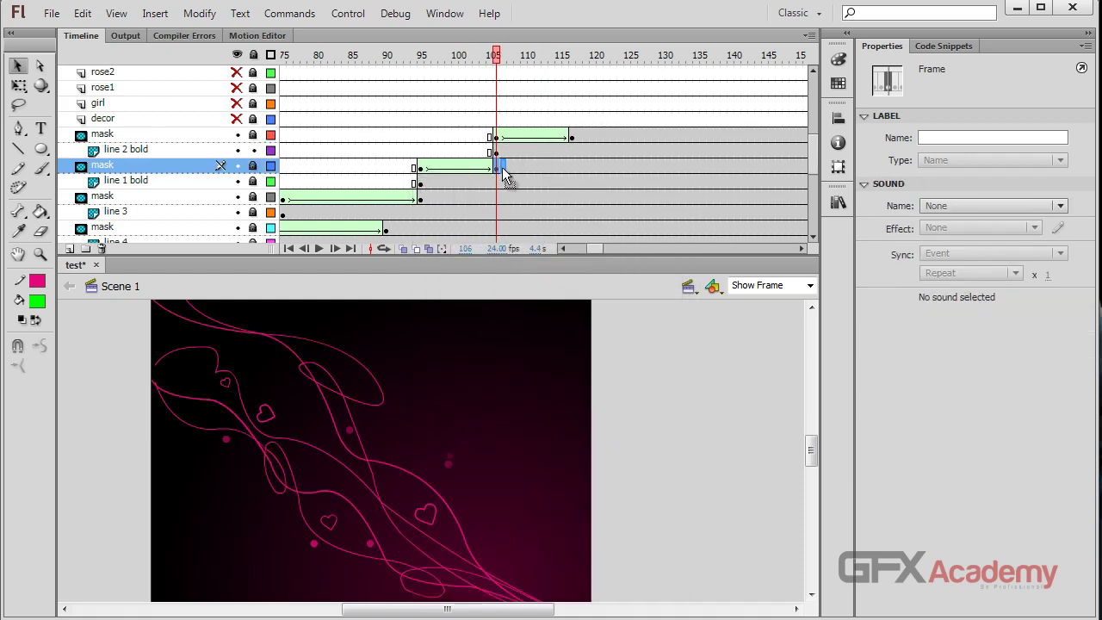
left_click_drag(506, 168, 529, 167)
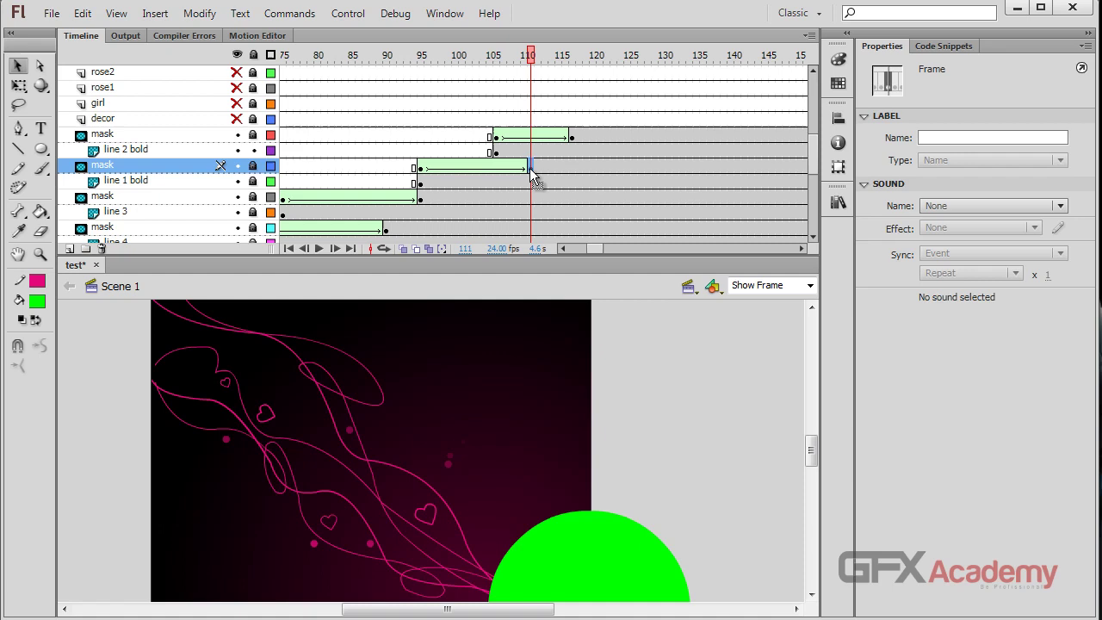
left_click(571, 135)
left_click_drag(575, 141, 600, 132)
- Test the movie to review the timing of the bold line reveals
left_click_drag(529, 55, 387, 55)
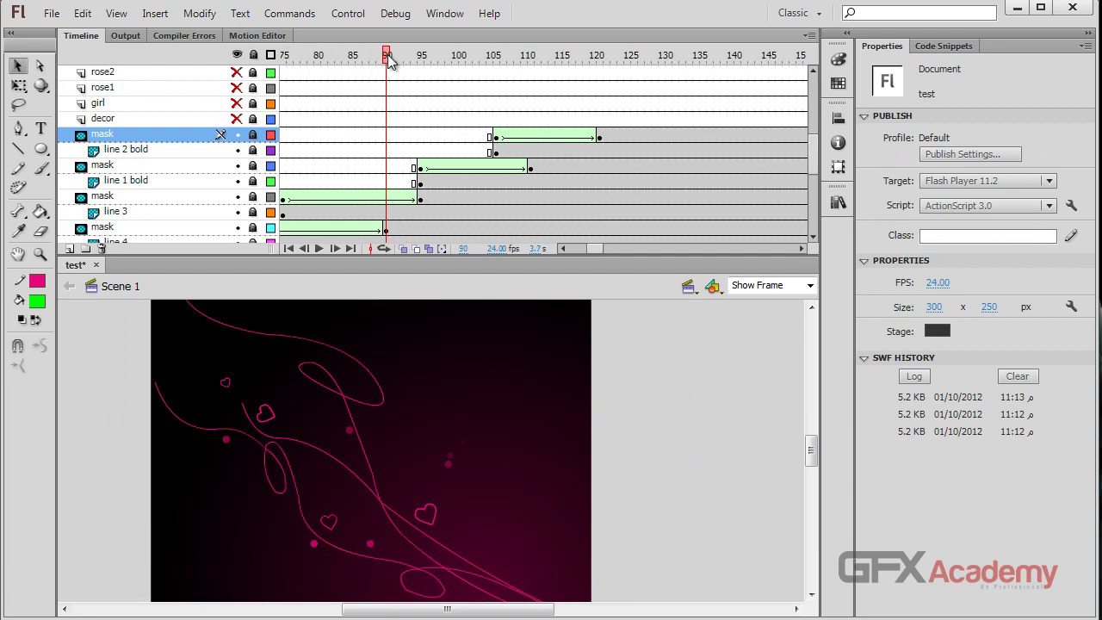
key("shift+comma")
key("Return")
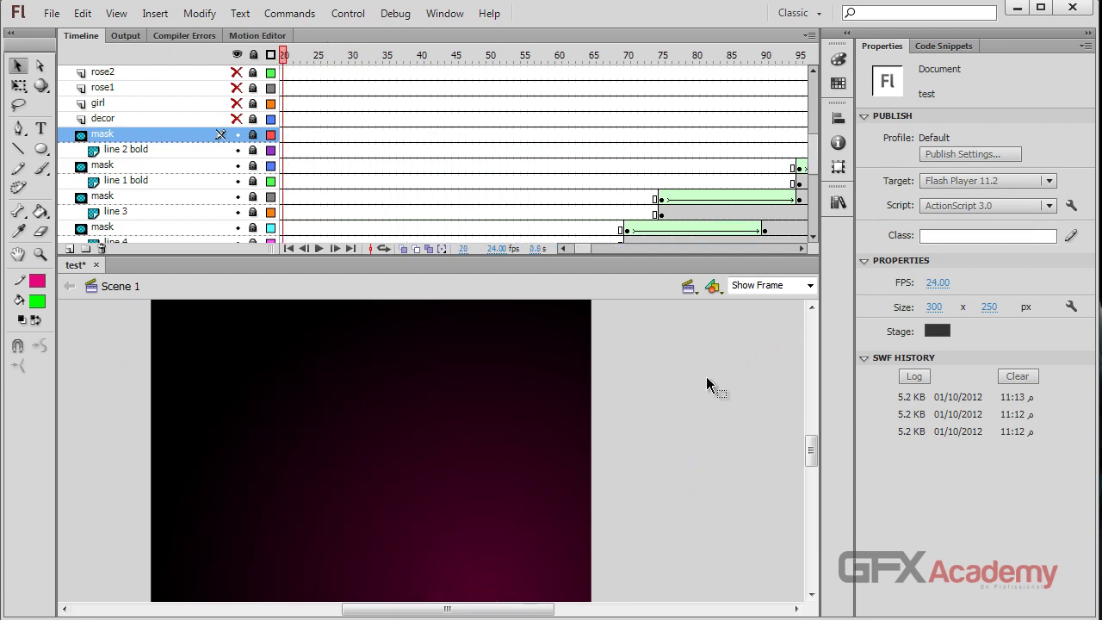
key("ctrl+Return")
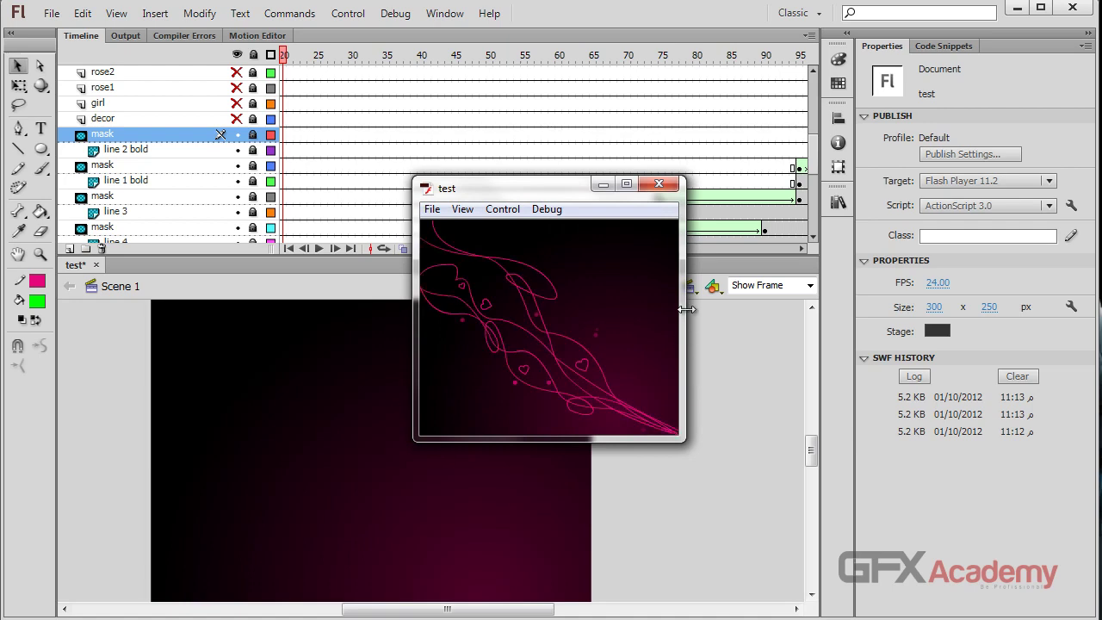
left_click(658, 183)
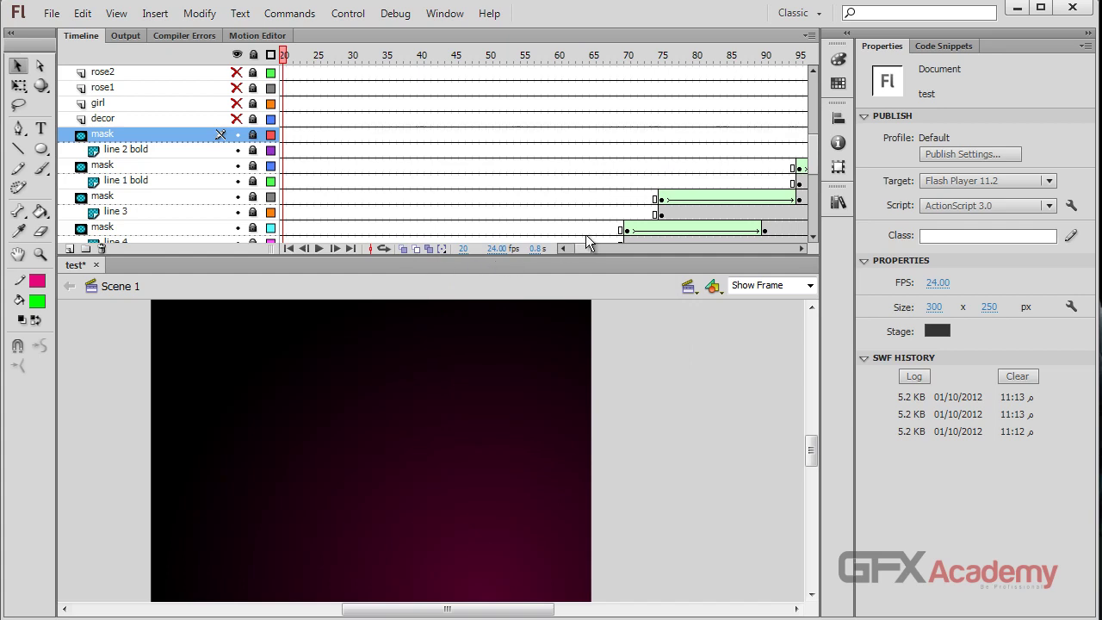
- Set the ease to 0 on both the line 1 bold and line 2 bold mask tweens
left_click_drag(583, 248, 592, 248)
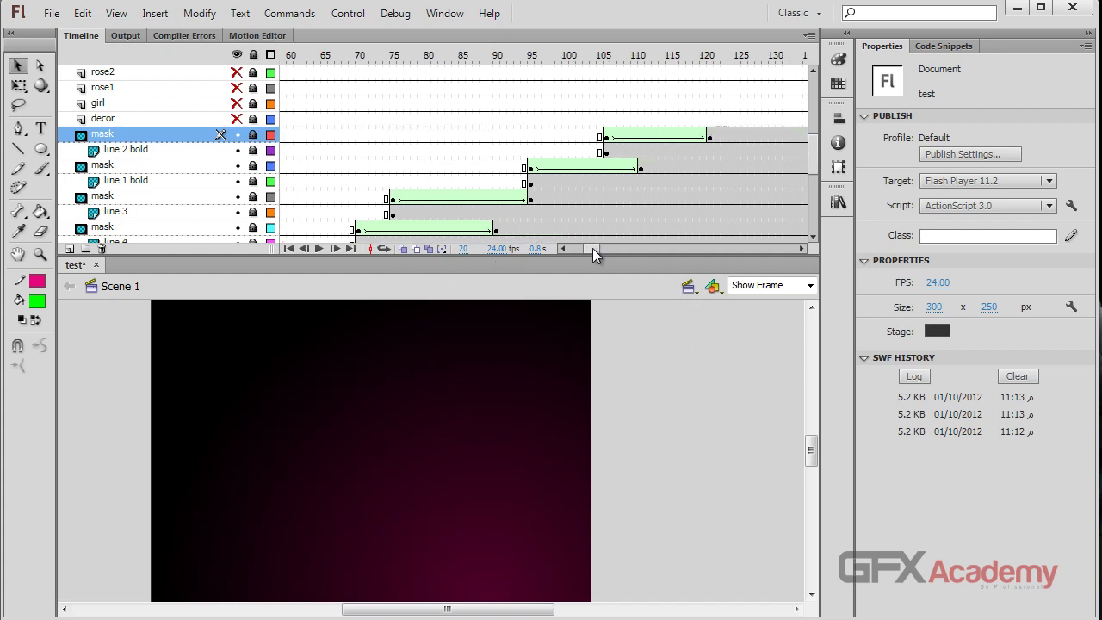
left_click(568, 169)
scroll(519, 194, "down", 1)
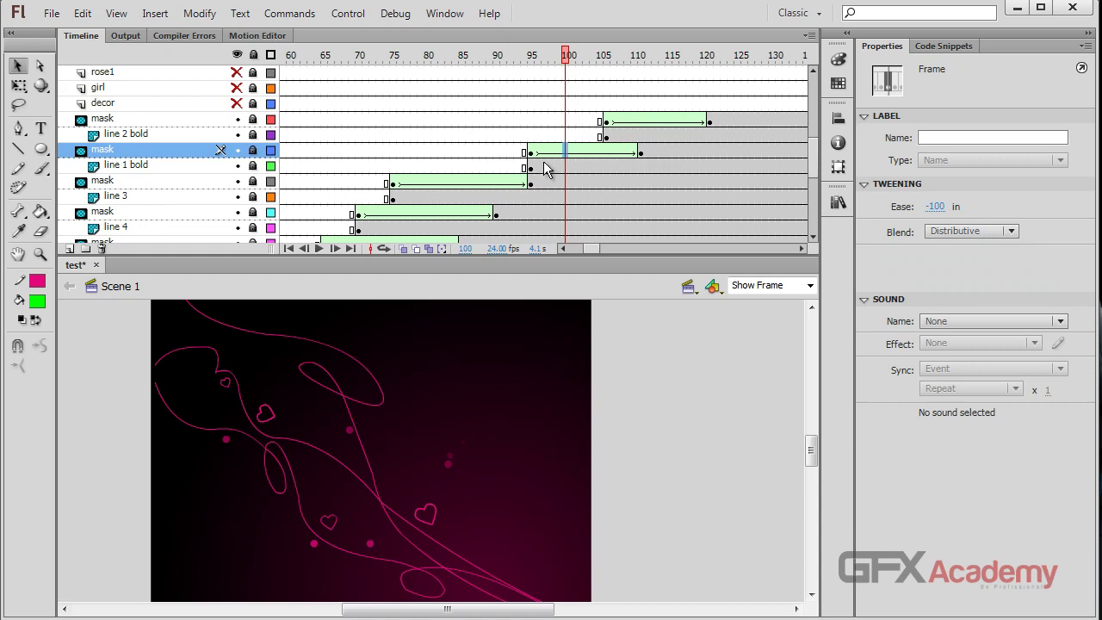
left_click(945, 207)
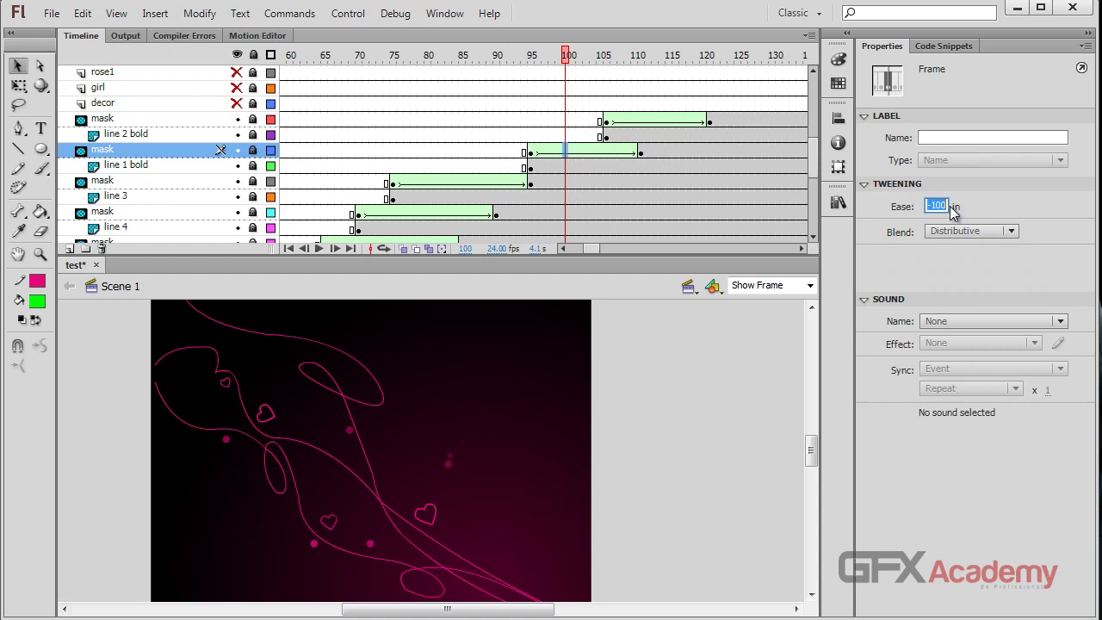
type("0")
key("Return")
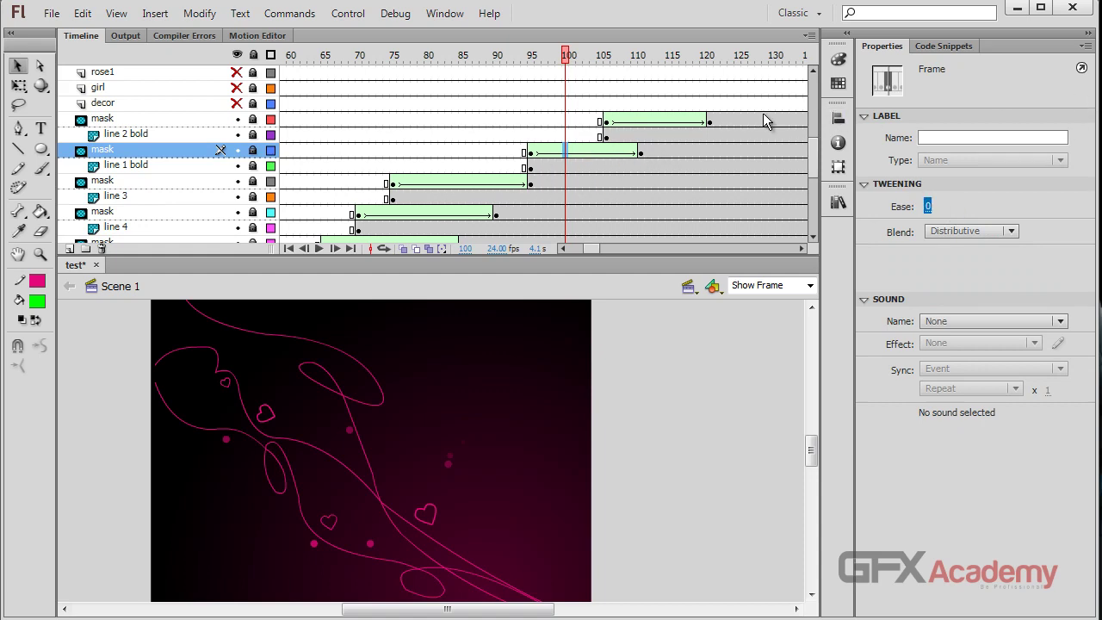
left_click(669, 120)
left_click(933, 206)
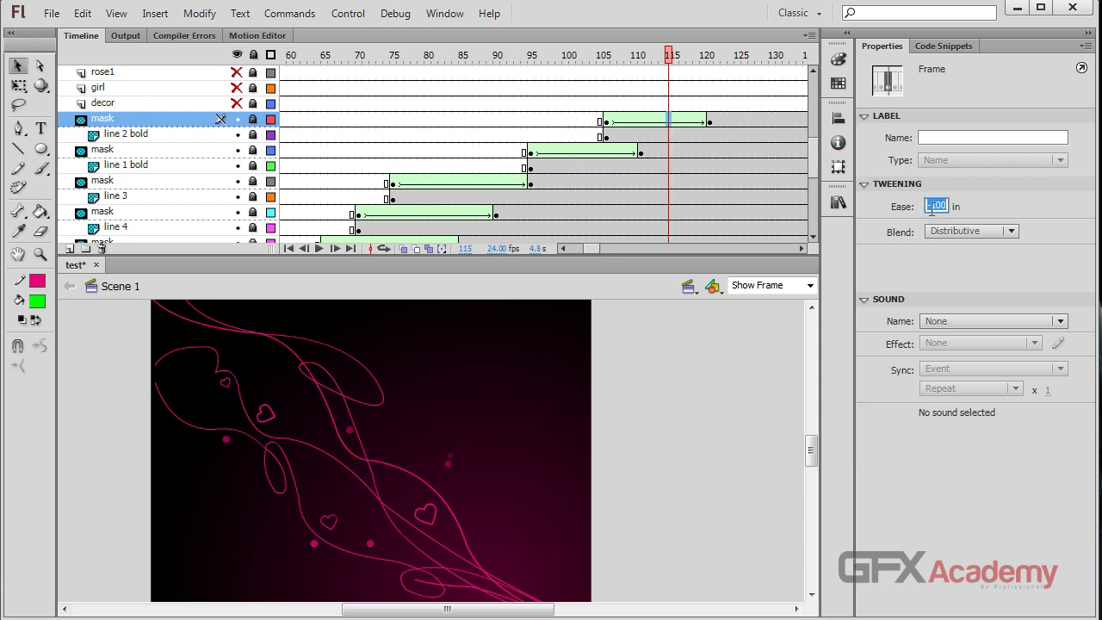
type("0")
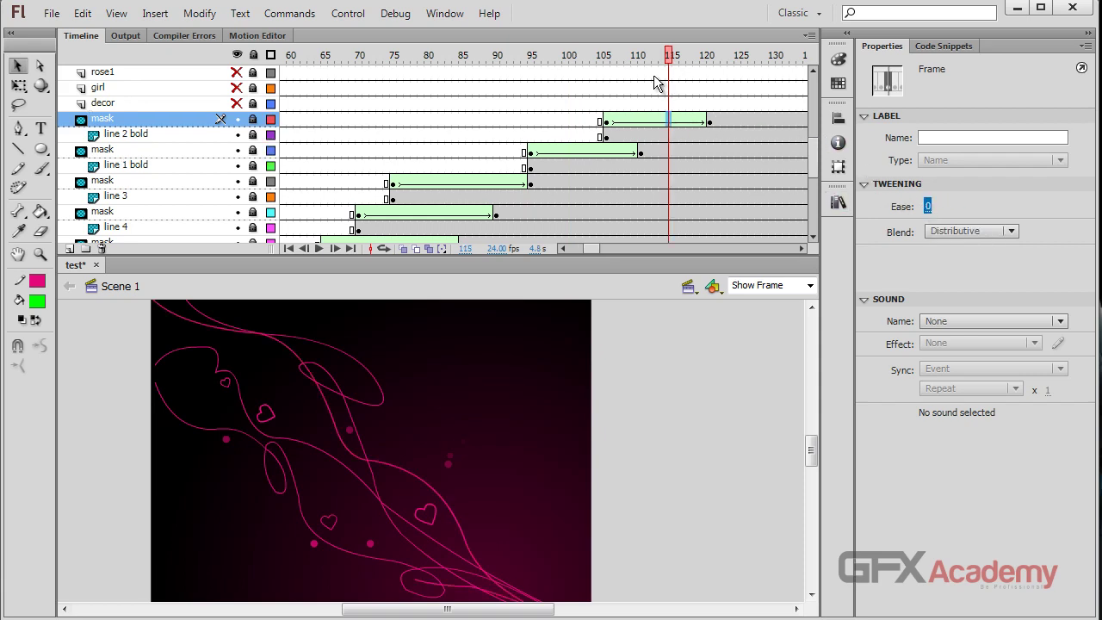
- Lengthen the line 1 bold mask tween to end at frame 116 and the line 2 bold mask tween at frame 125
left_click_drag(549, 58, 643, 66)
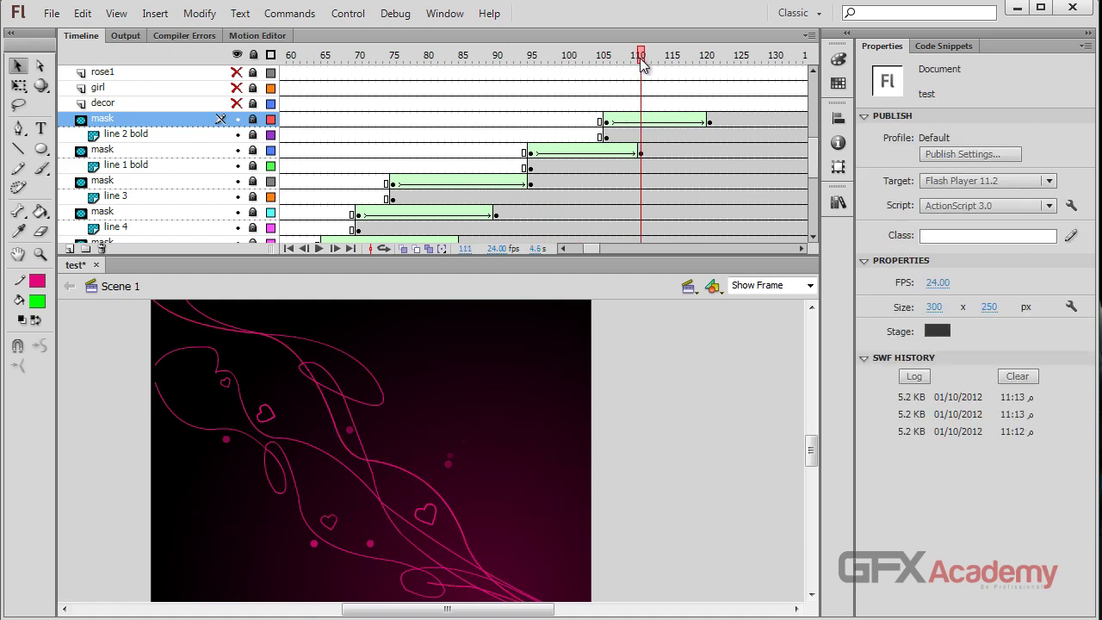
left_click_drag(640, 153, 672, 153)
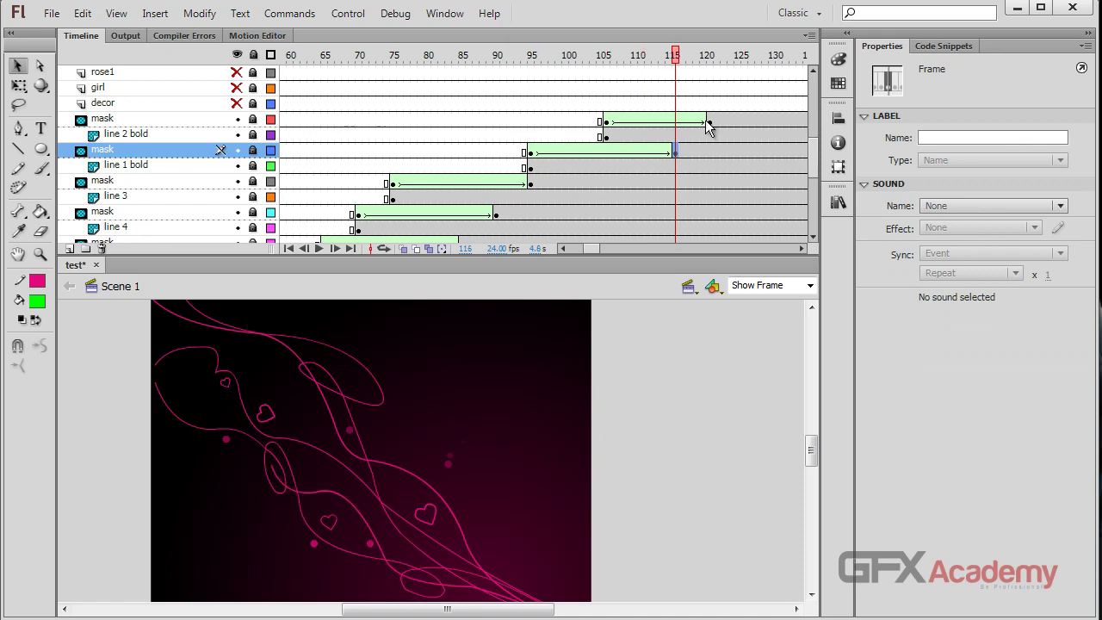
left_click(706, 121)
left_click(710, 122)
left_click_drag(714, 119, 739, 129)
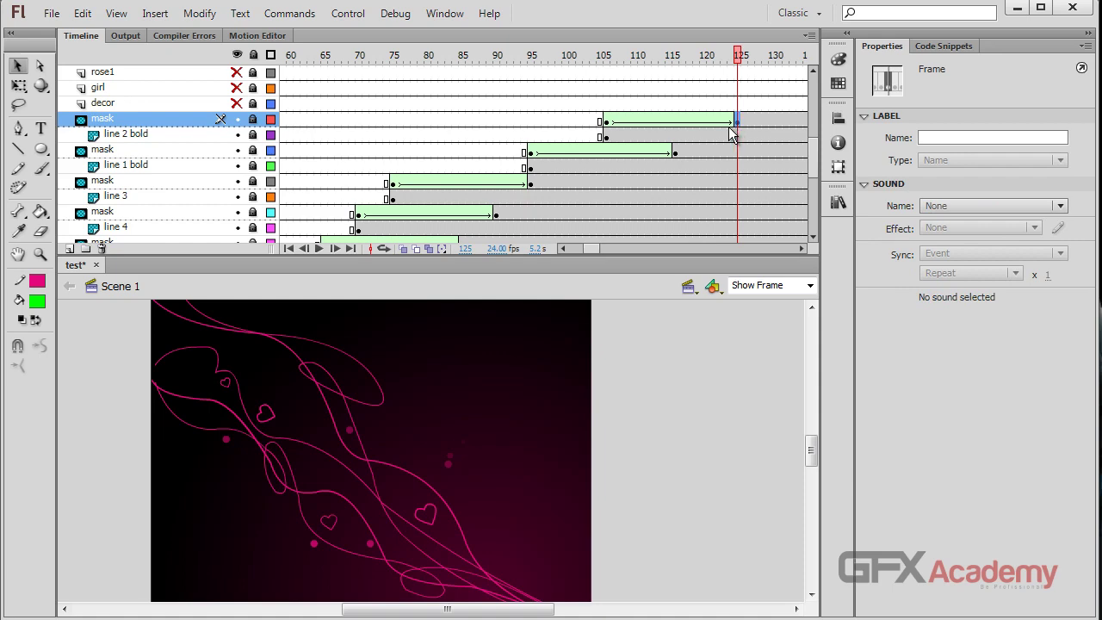
- Test the movie with the lengthened bold line reveals and save the document
key("ctrl+Return")
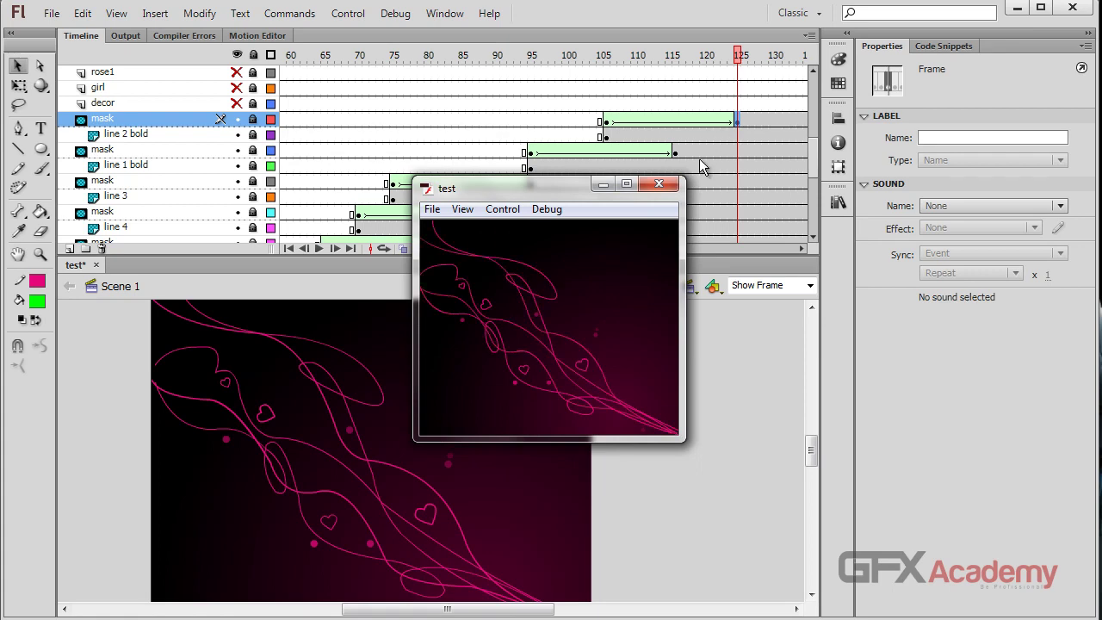
left_click(659, 186)
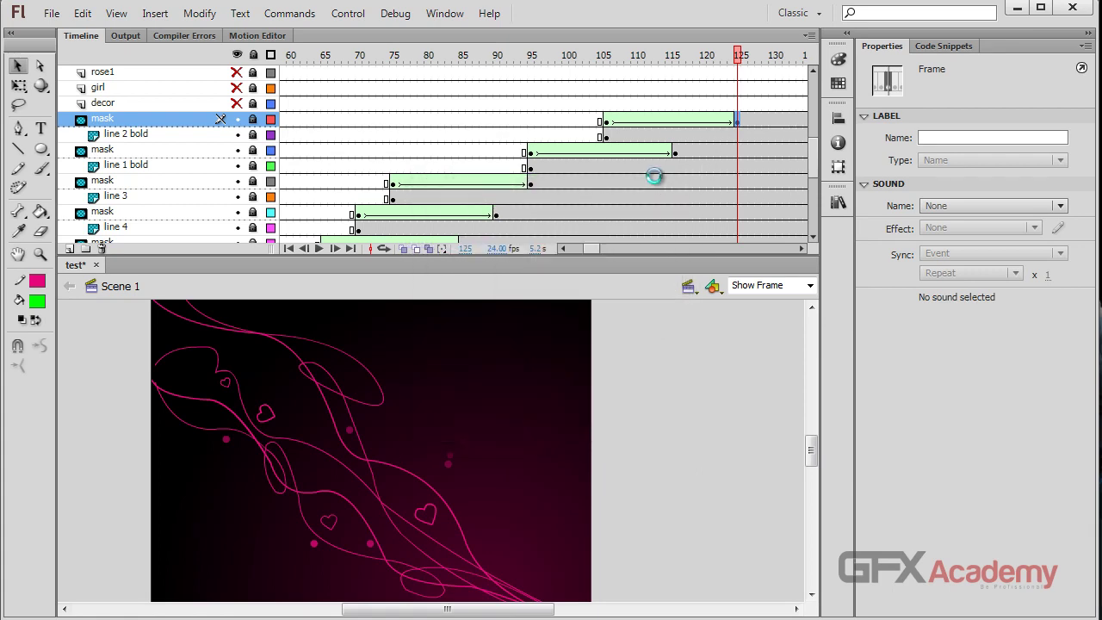
key("ctrl+s")
- Move the decor layer up the layer stack, above the rose layers
left_click(143, 102)
scroll(120, 149, "up", 1)
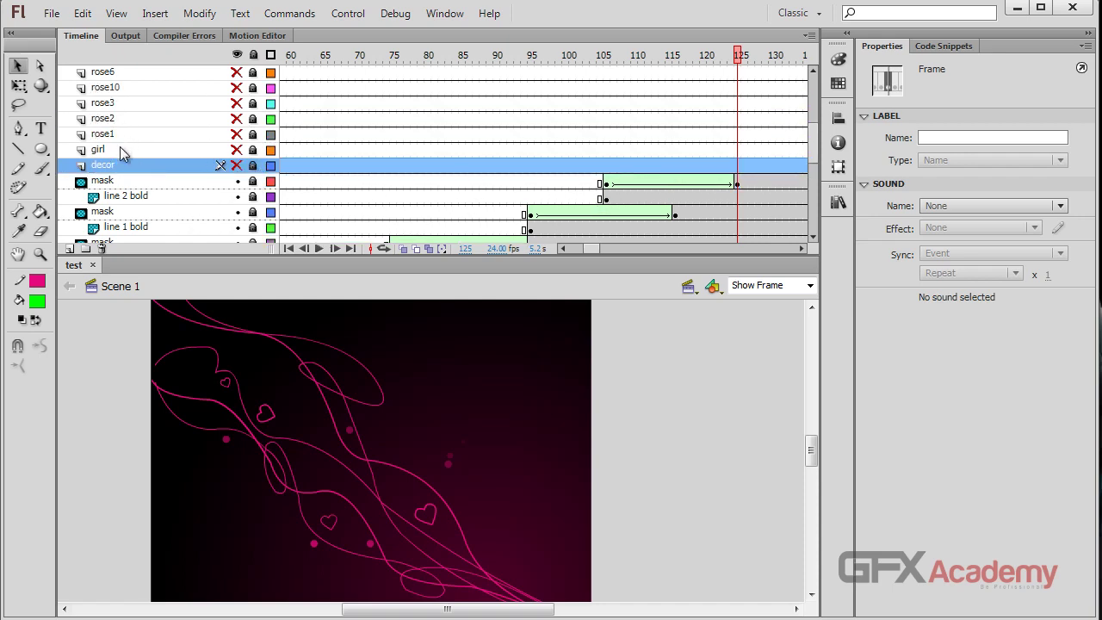
left_click_drag(125, 162, 141, 66)
scroll(237, 160, "down", 3)
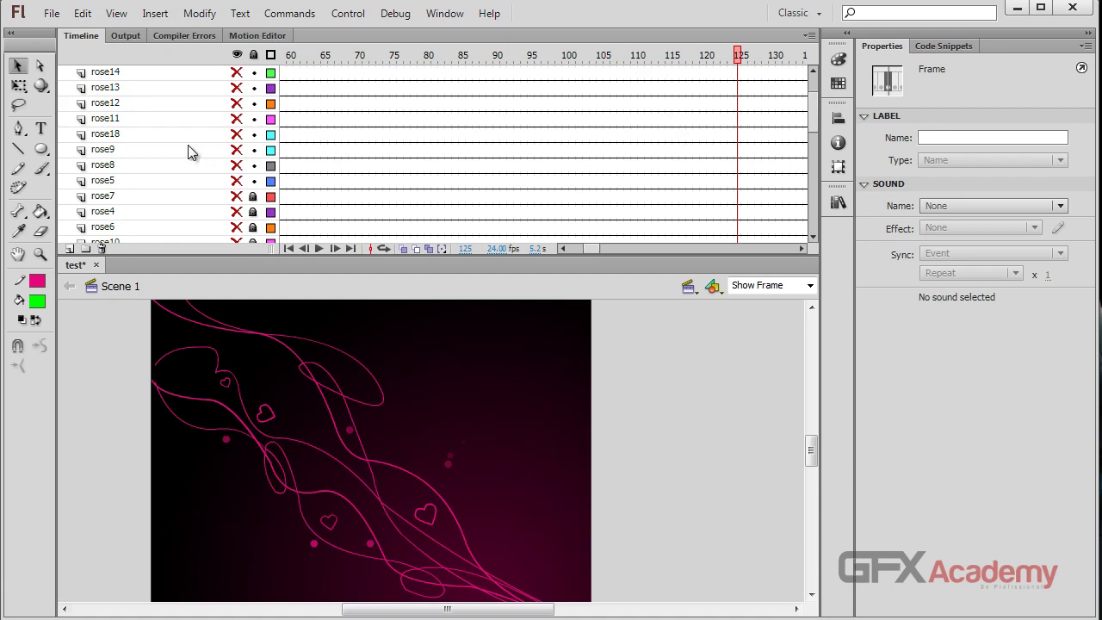
scroll(185, 164, "down", 1)
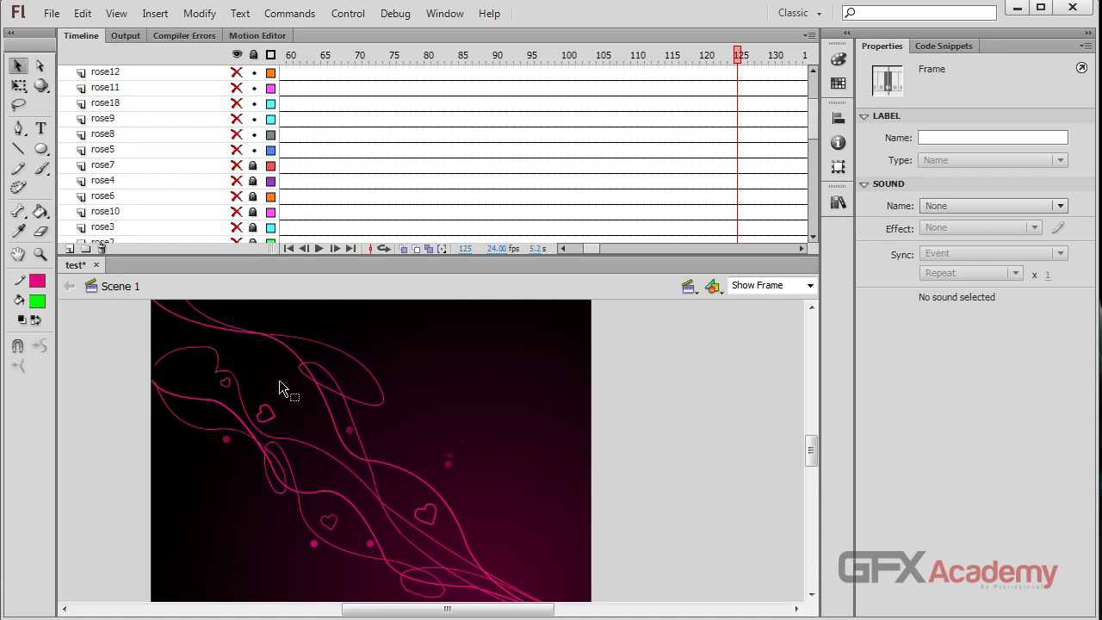
scroll(143, 198, "down", 2)
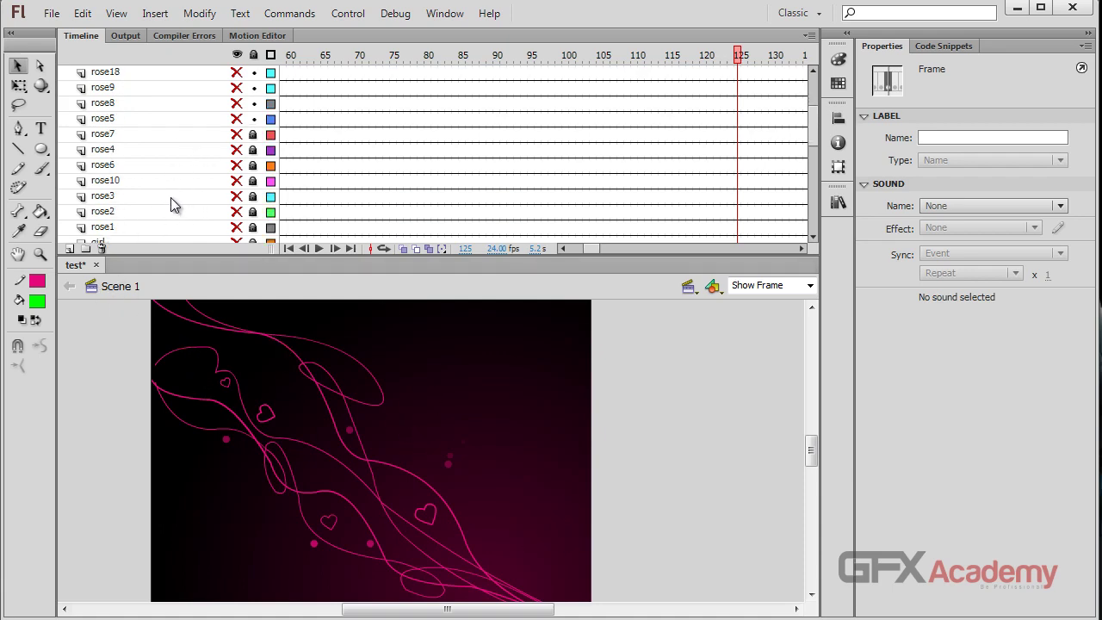
scroll(170, 204, "down", 2)
- Move the girl layer up the layer stack, above the rose layers, and save the document
left_click(122, 214)
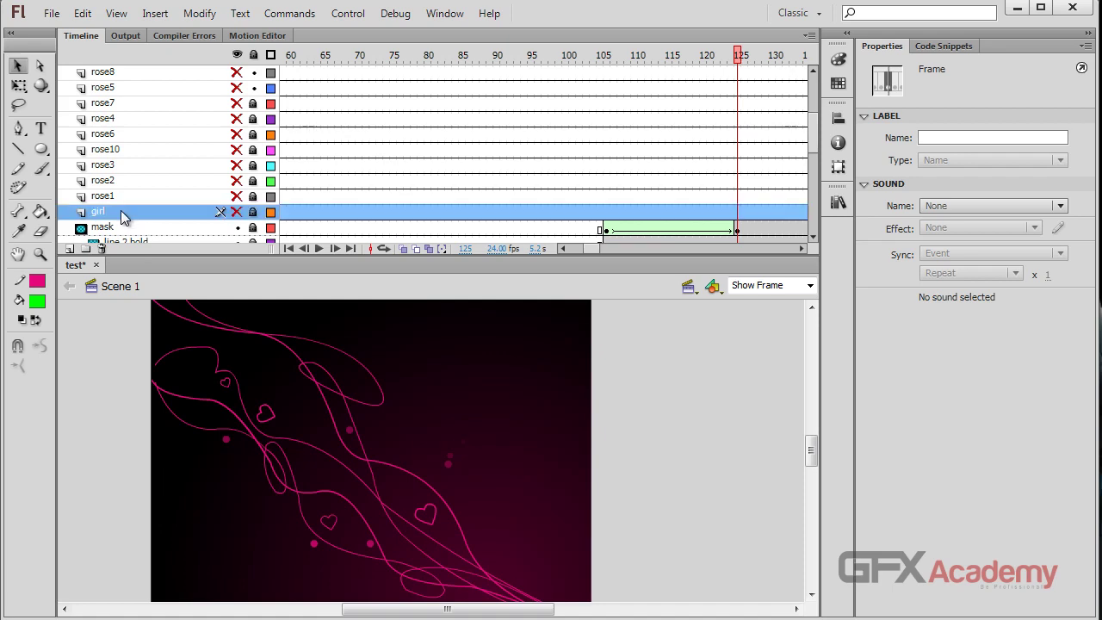
left_click_drag(121, 221, 140, 81)
scroll(272, 192, "down", 6)
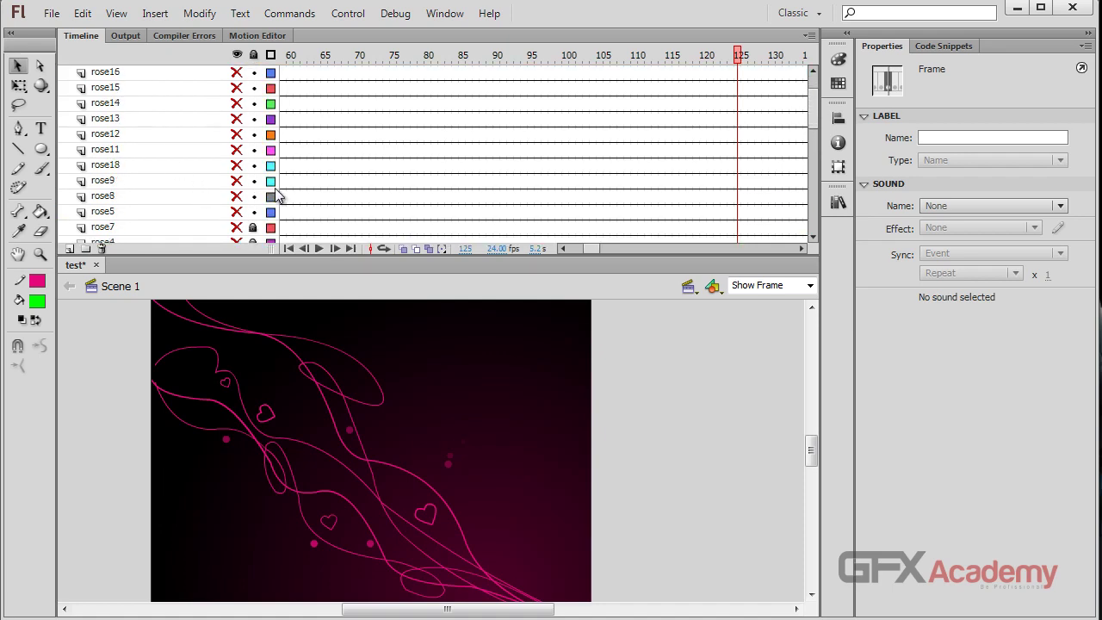
scroll(272, 192, "down", 3)
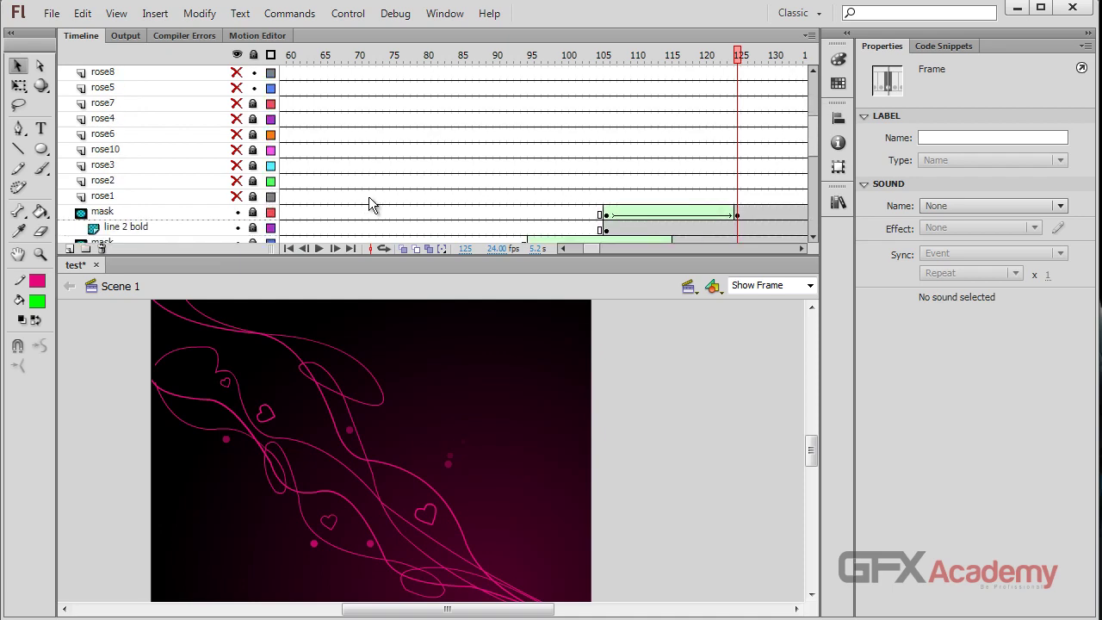
key("ctrl+s")
- Move the playhead to frame 131
left_click_drag(732, 57, 539, 80)
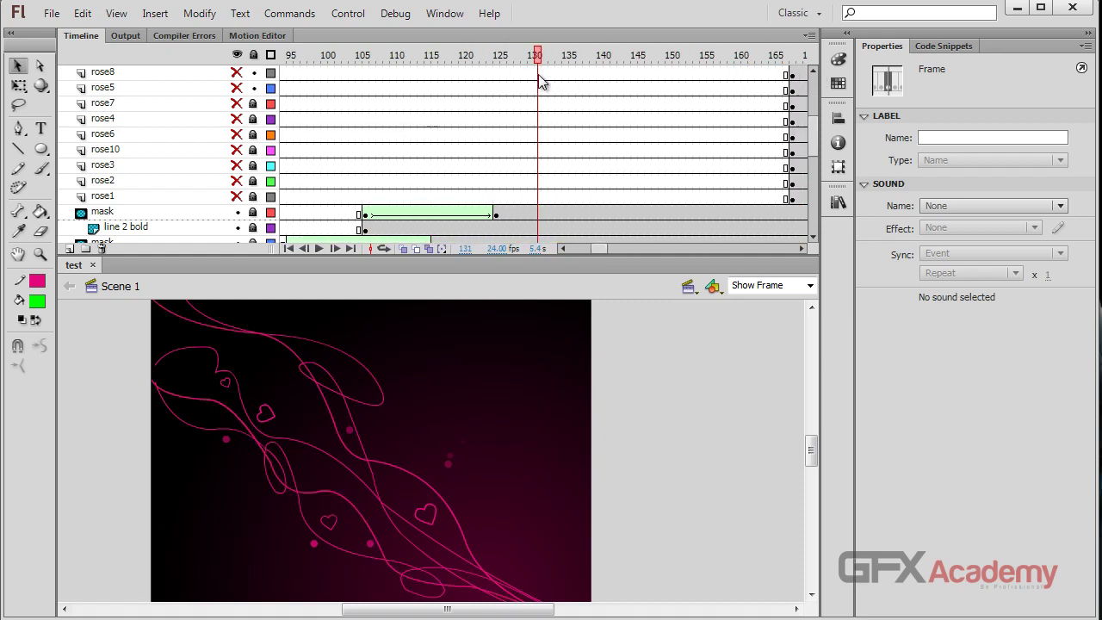